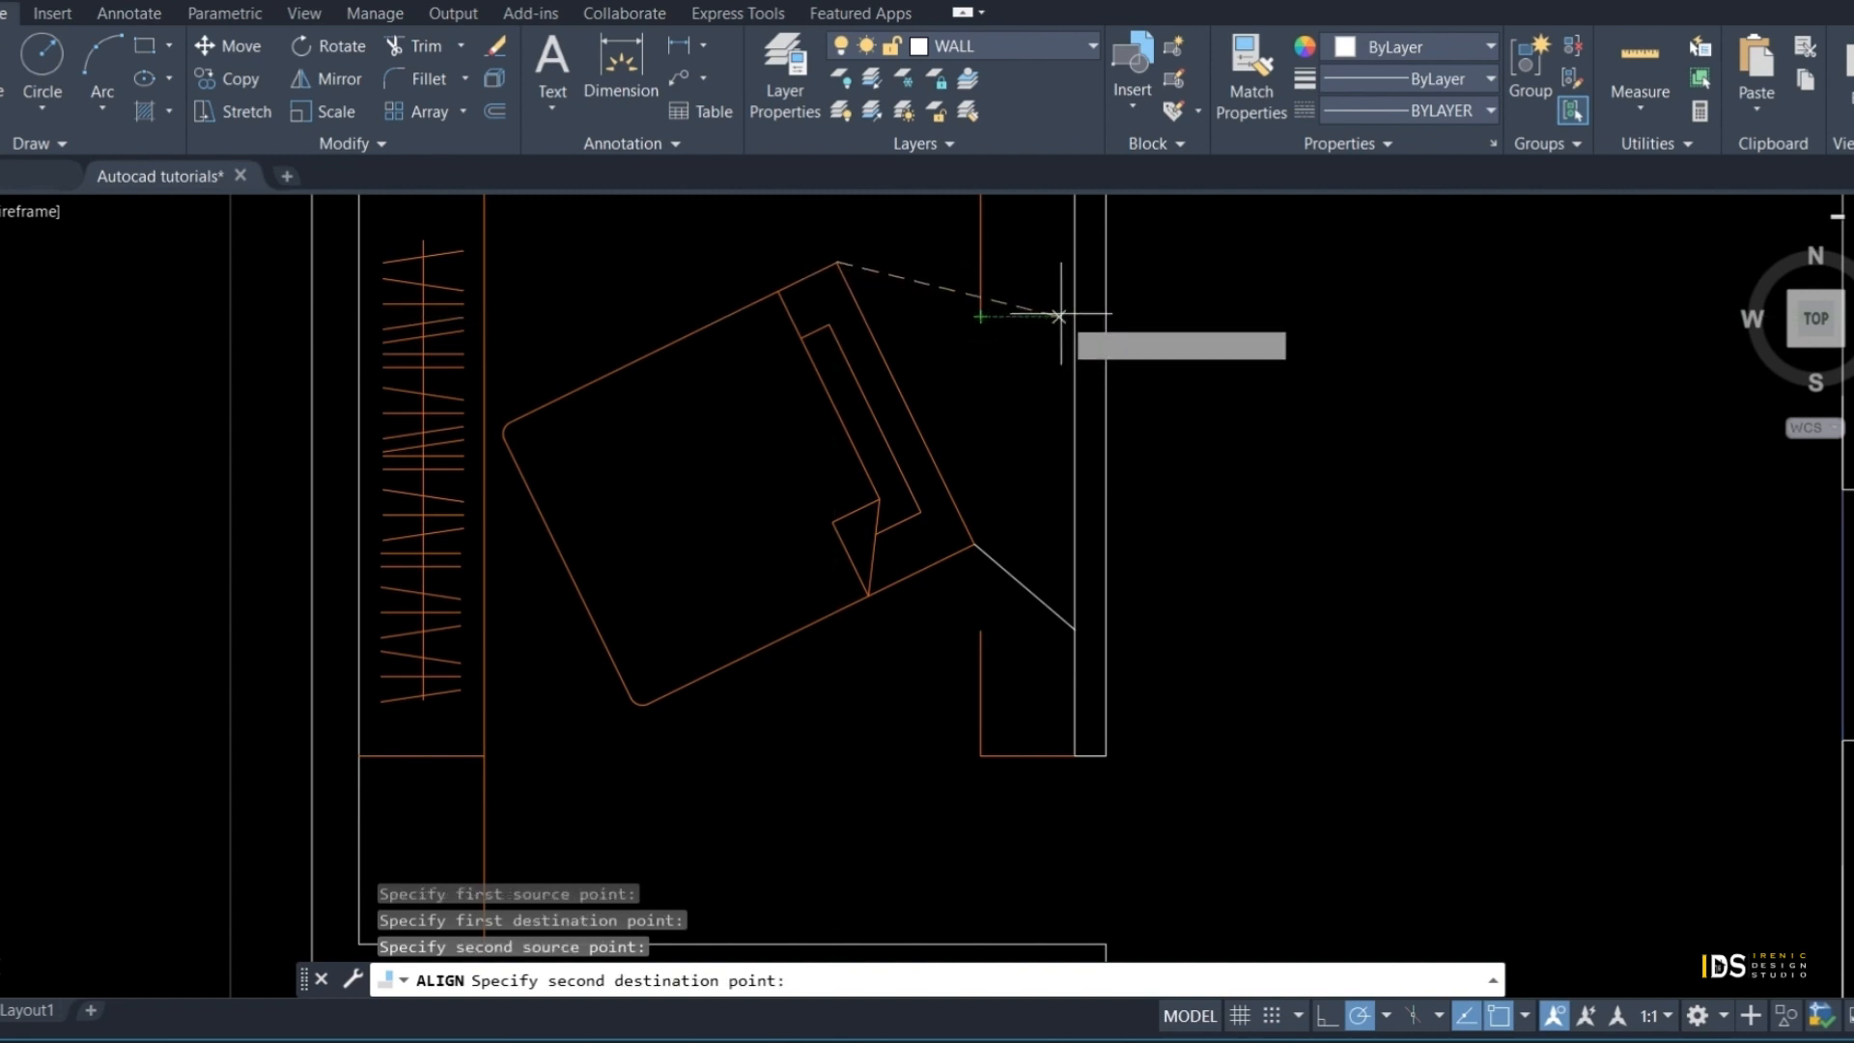
Finish aligning the rotated bed to the wall between the two side tables, scaling it to fit the alignment points
left_click(1075, 315)
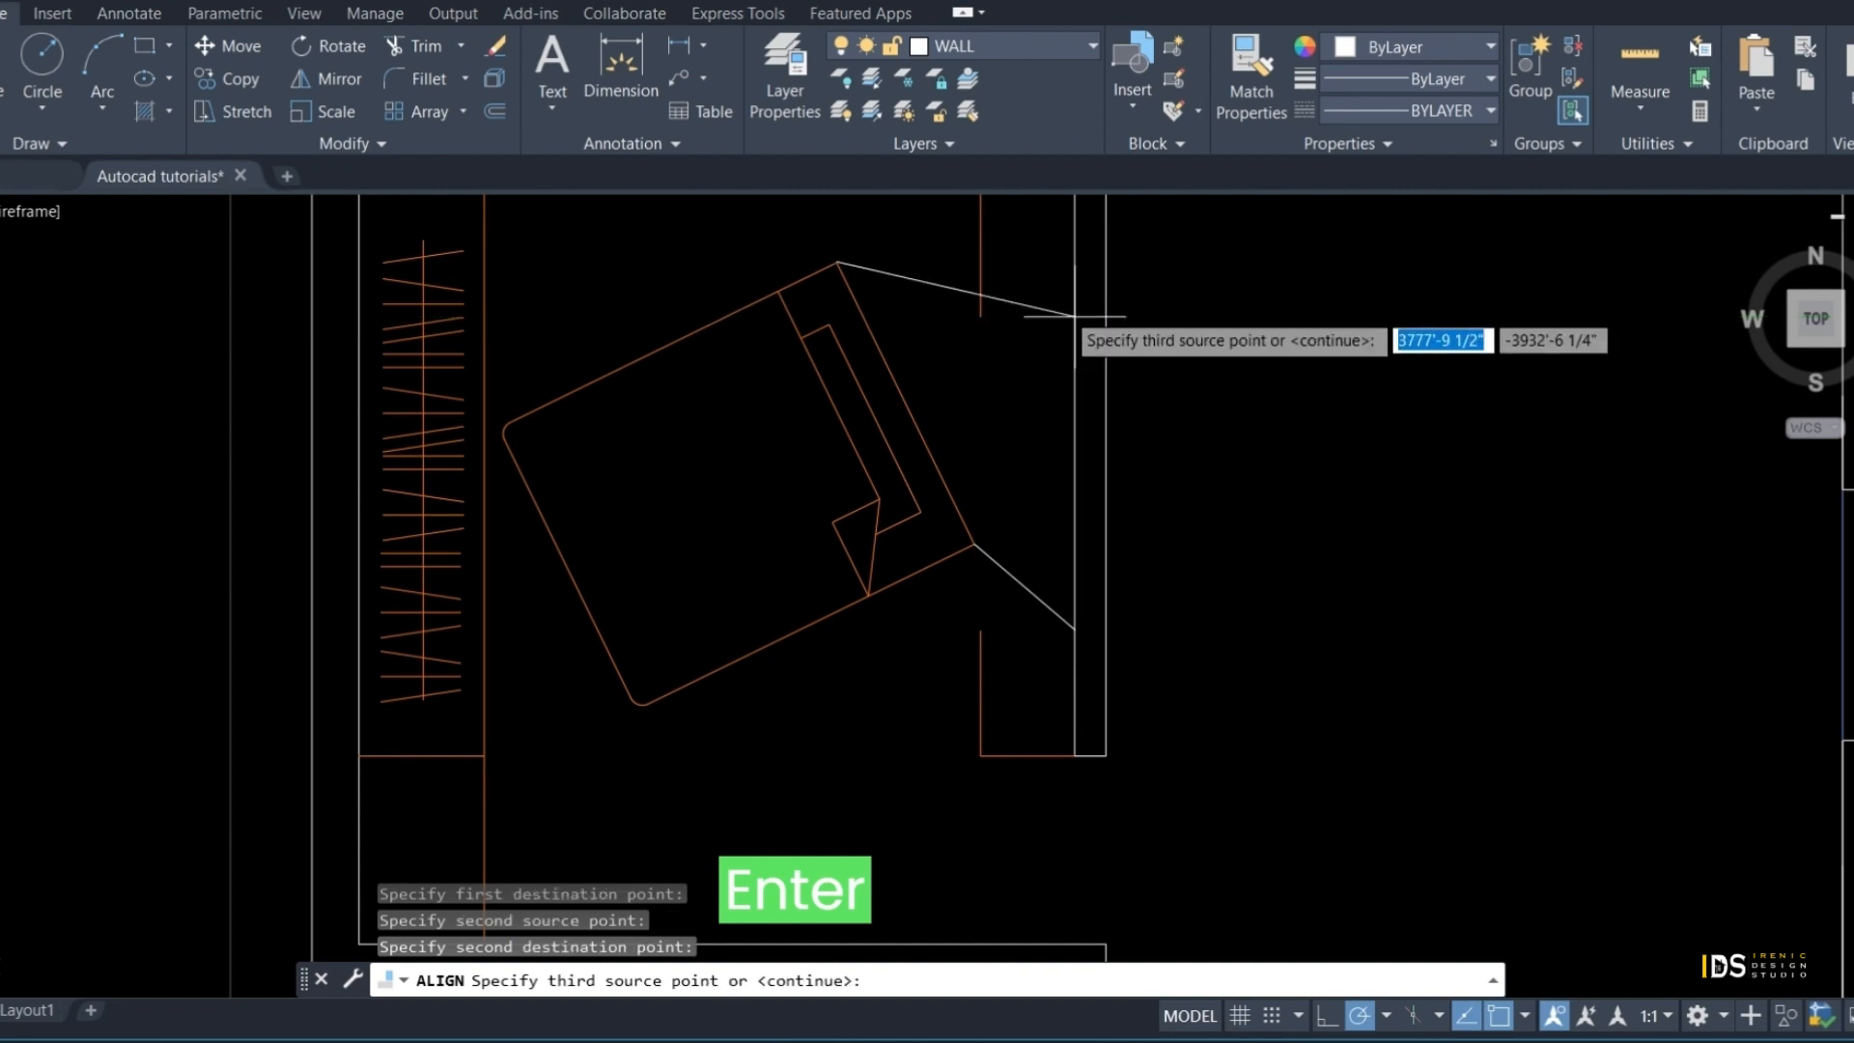
key("Return")
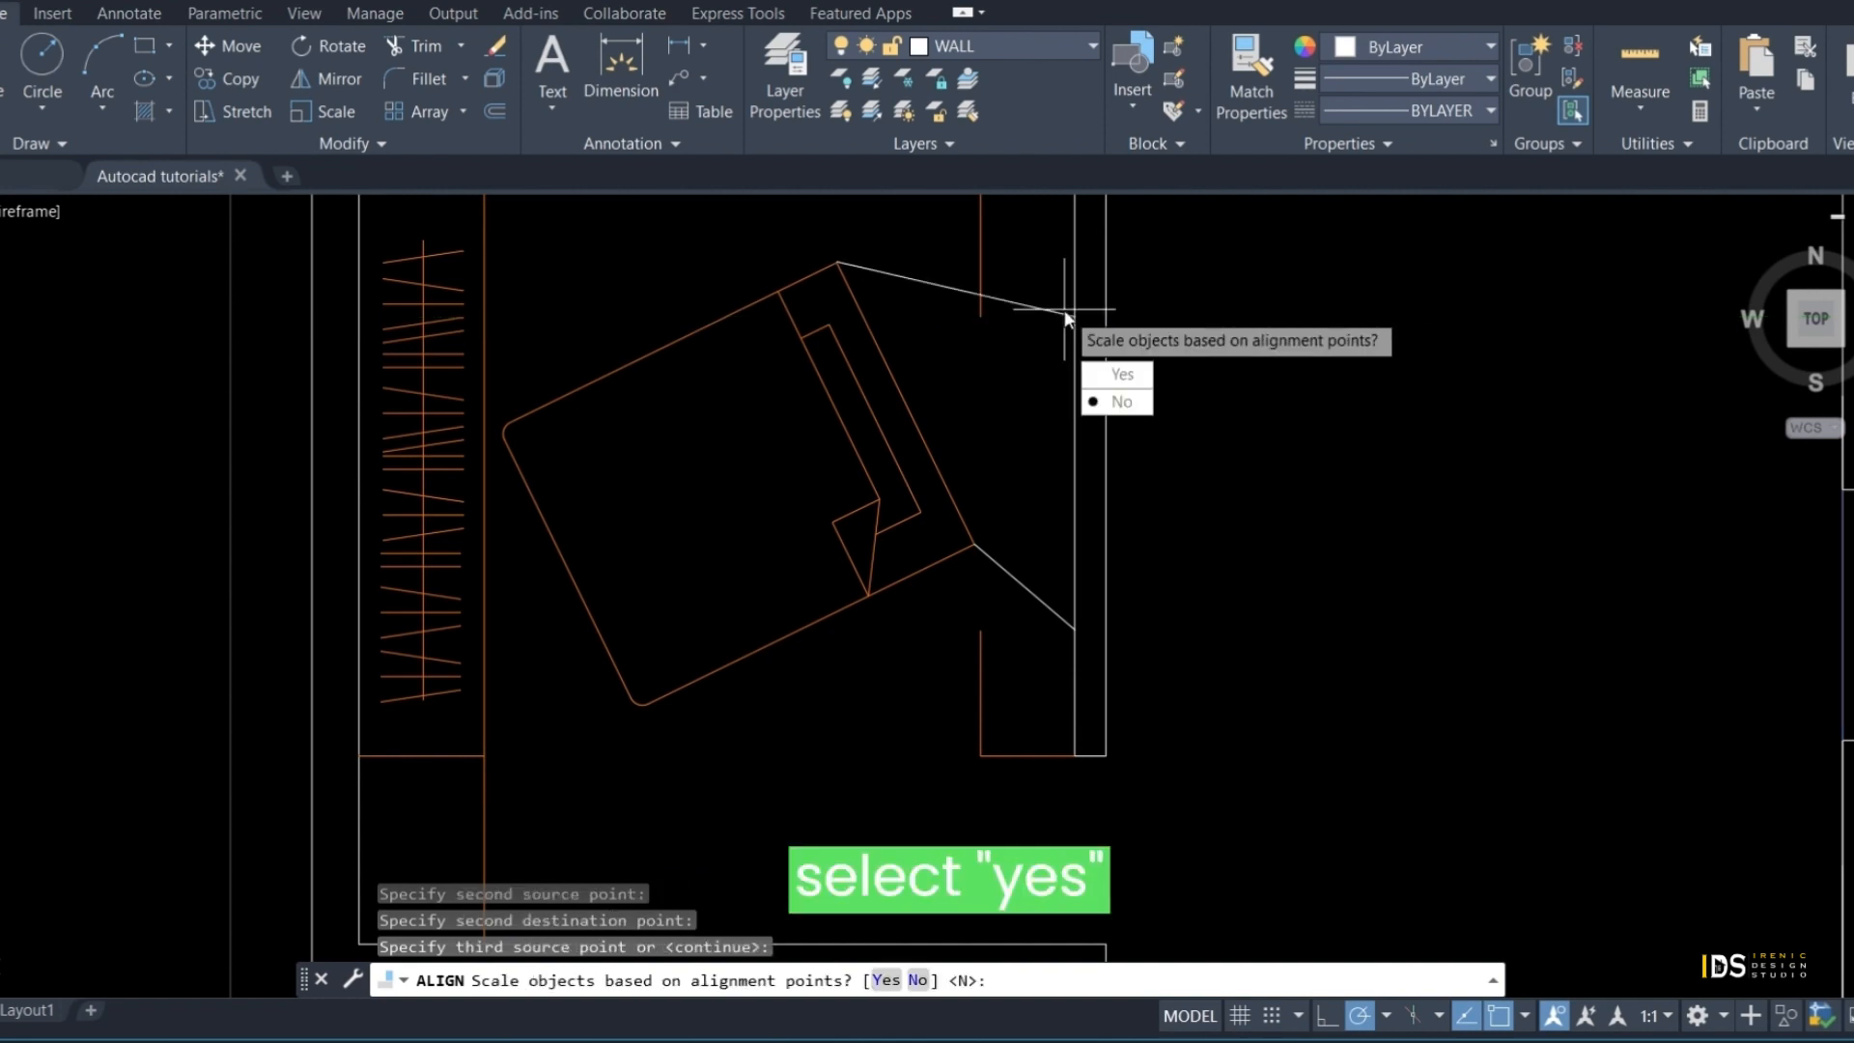
left_click(1105, 375)
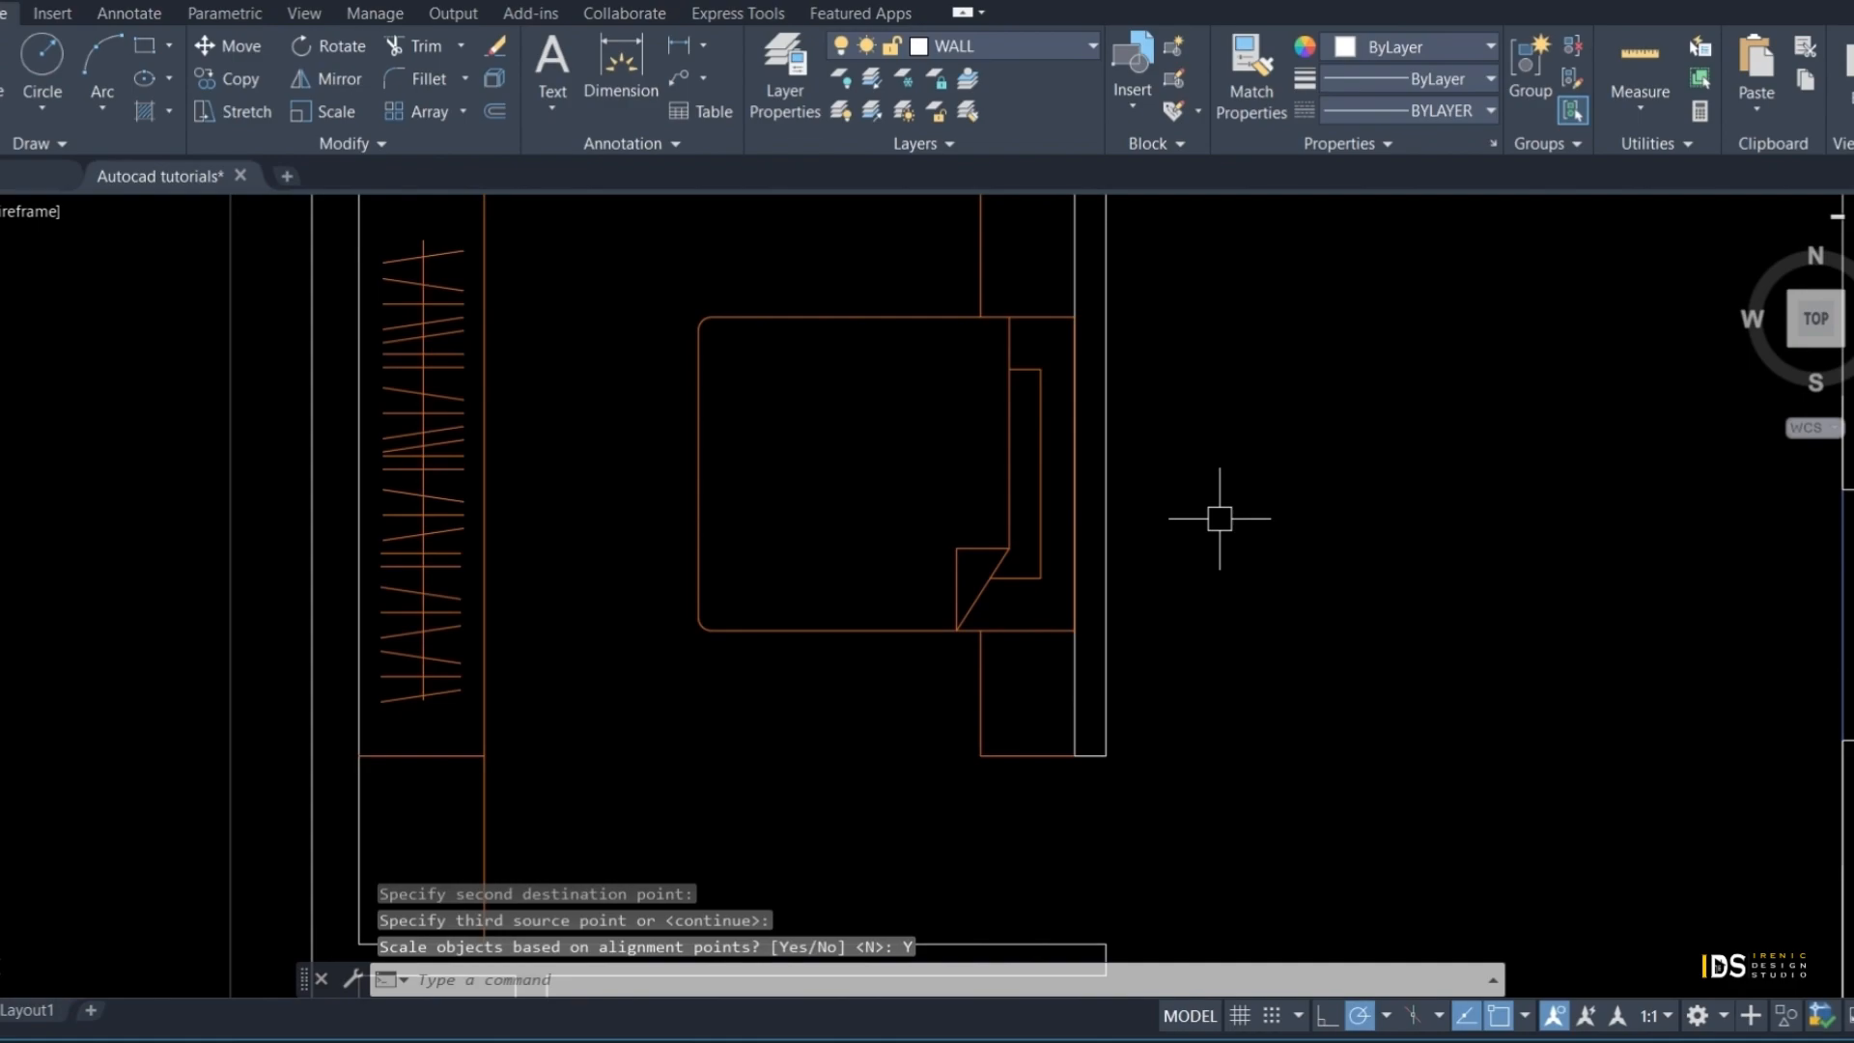
Draw a rectangle by area in an empty part of the drawing, using 200 square inches and a width of 9"
type("REC")
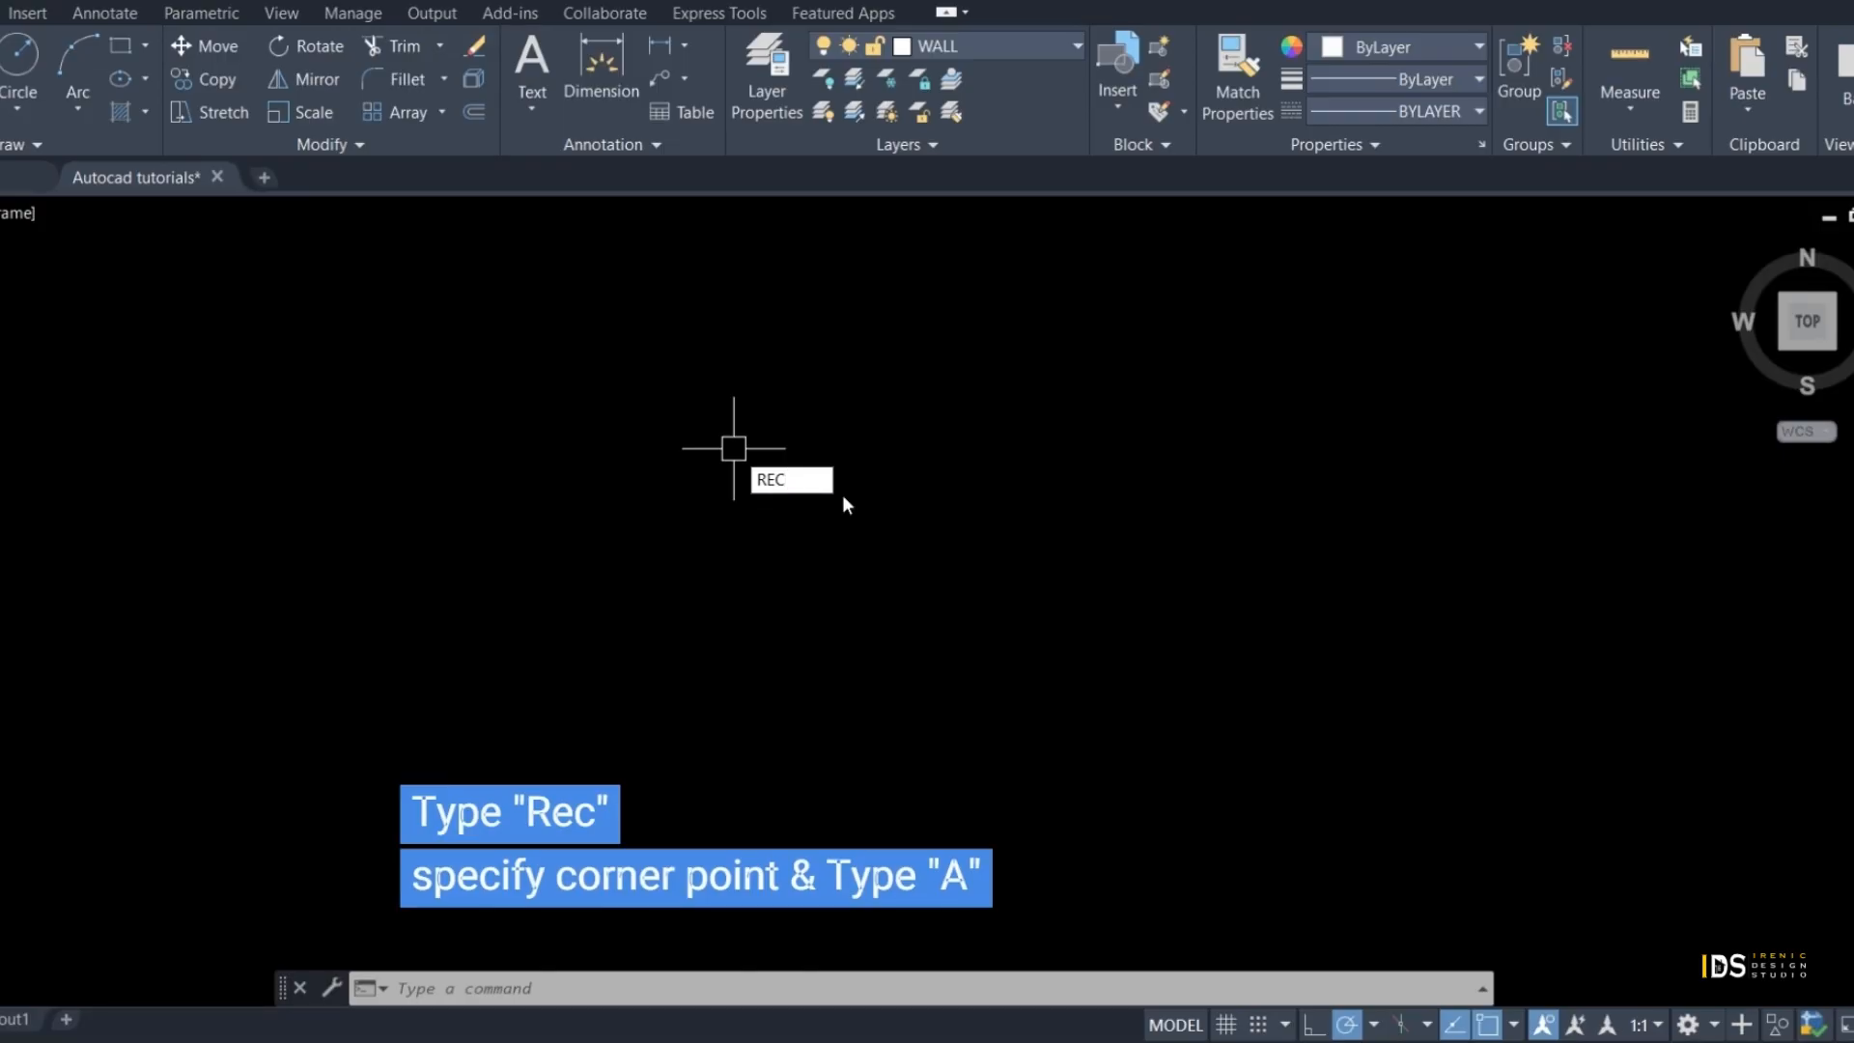
key("Return")
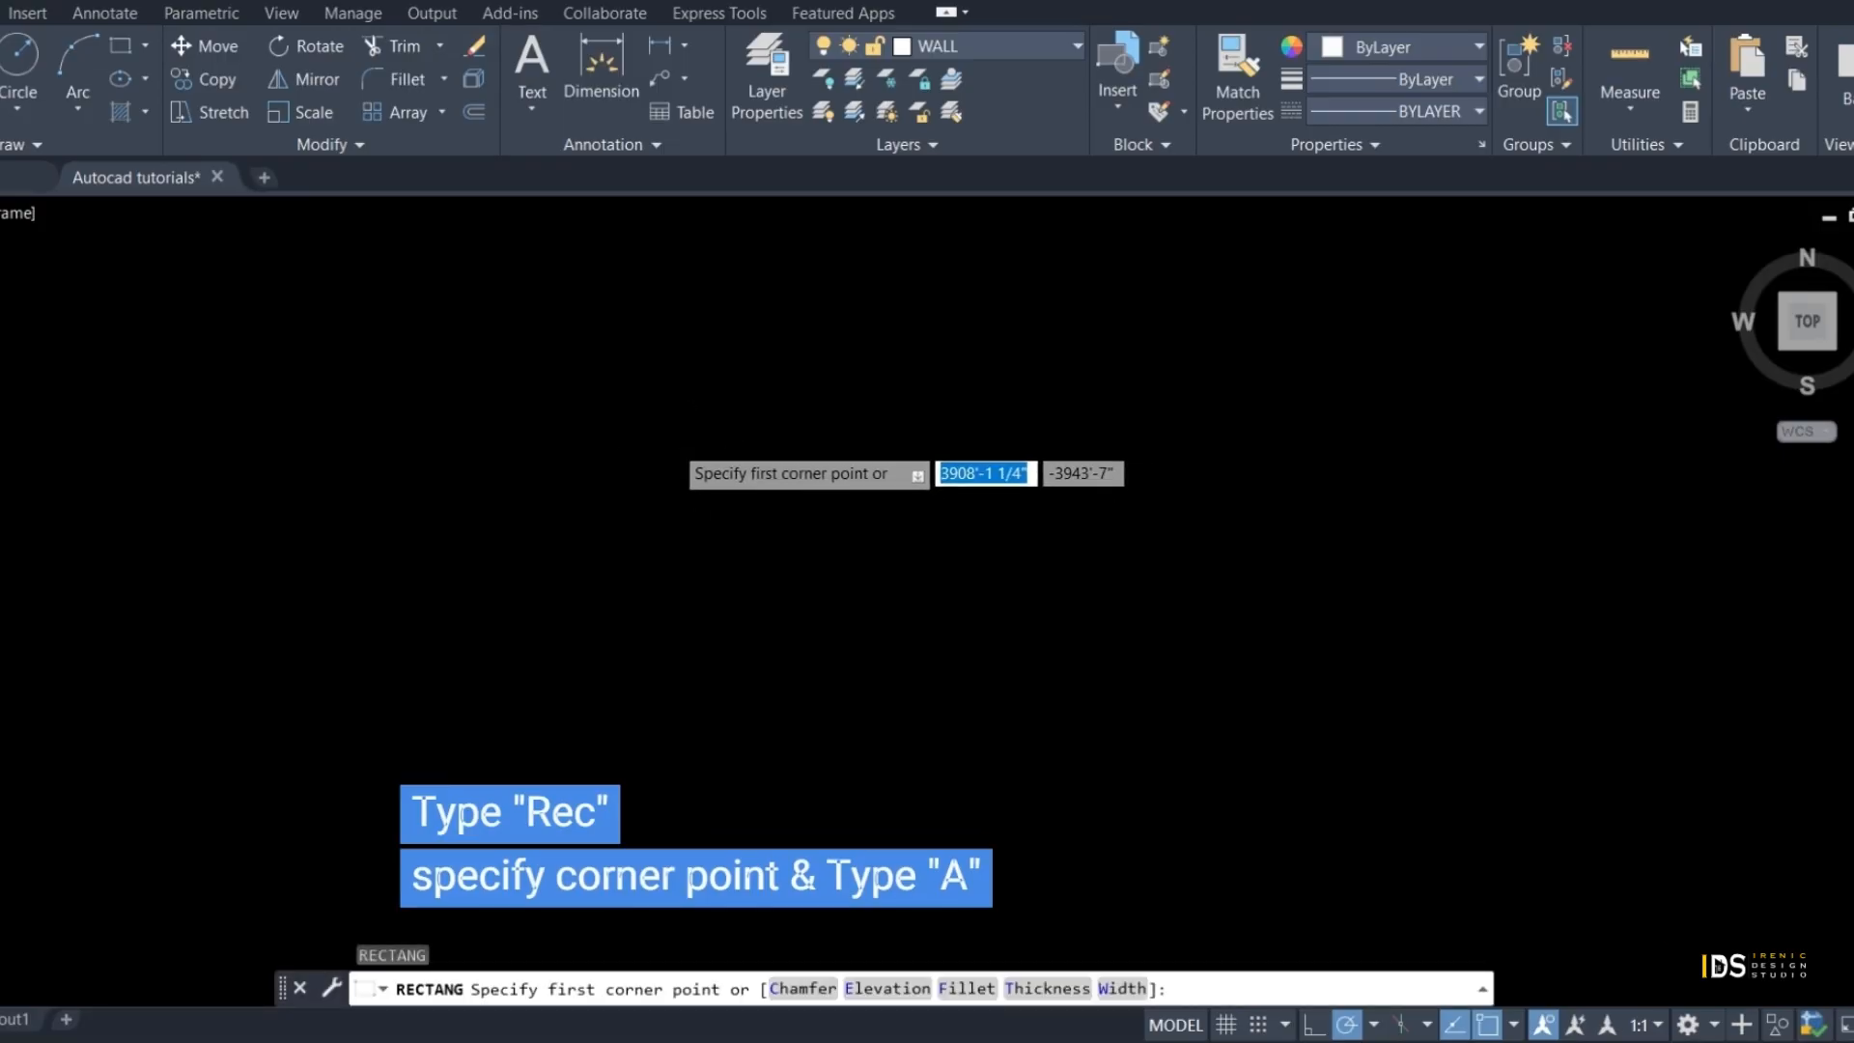
left_click(672, 442)
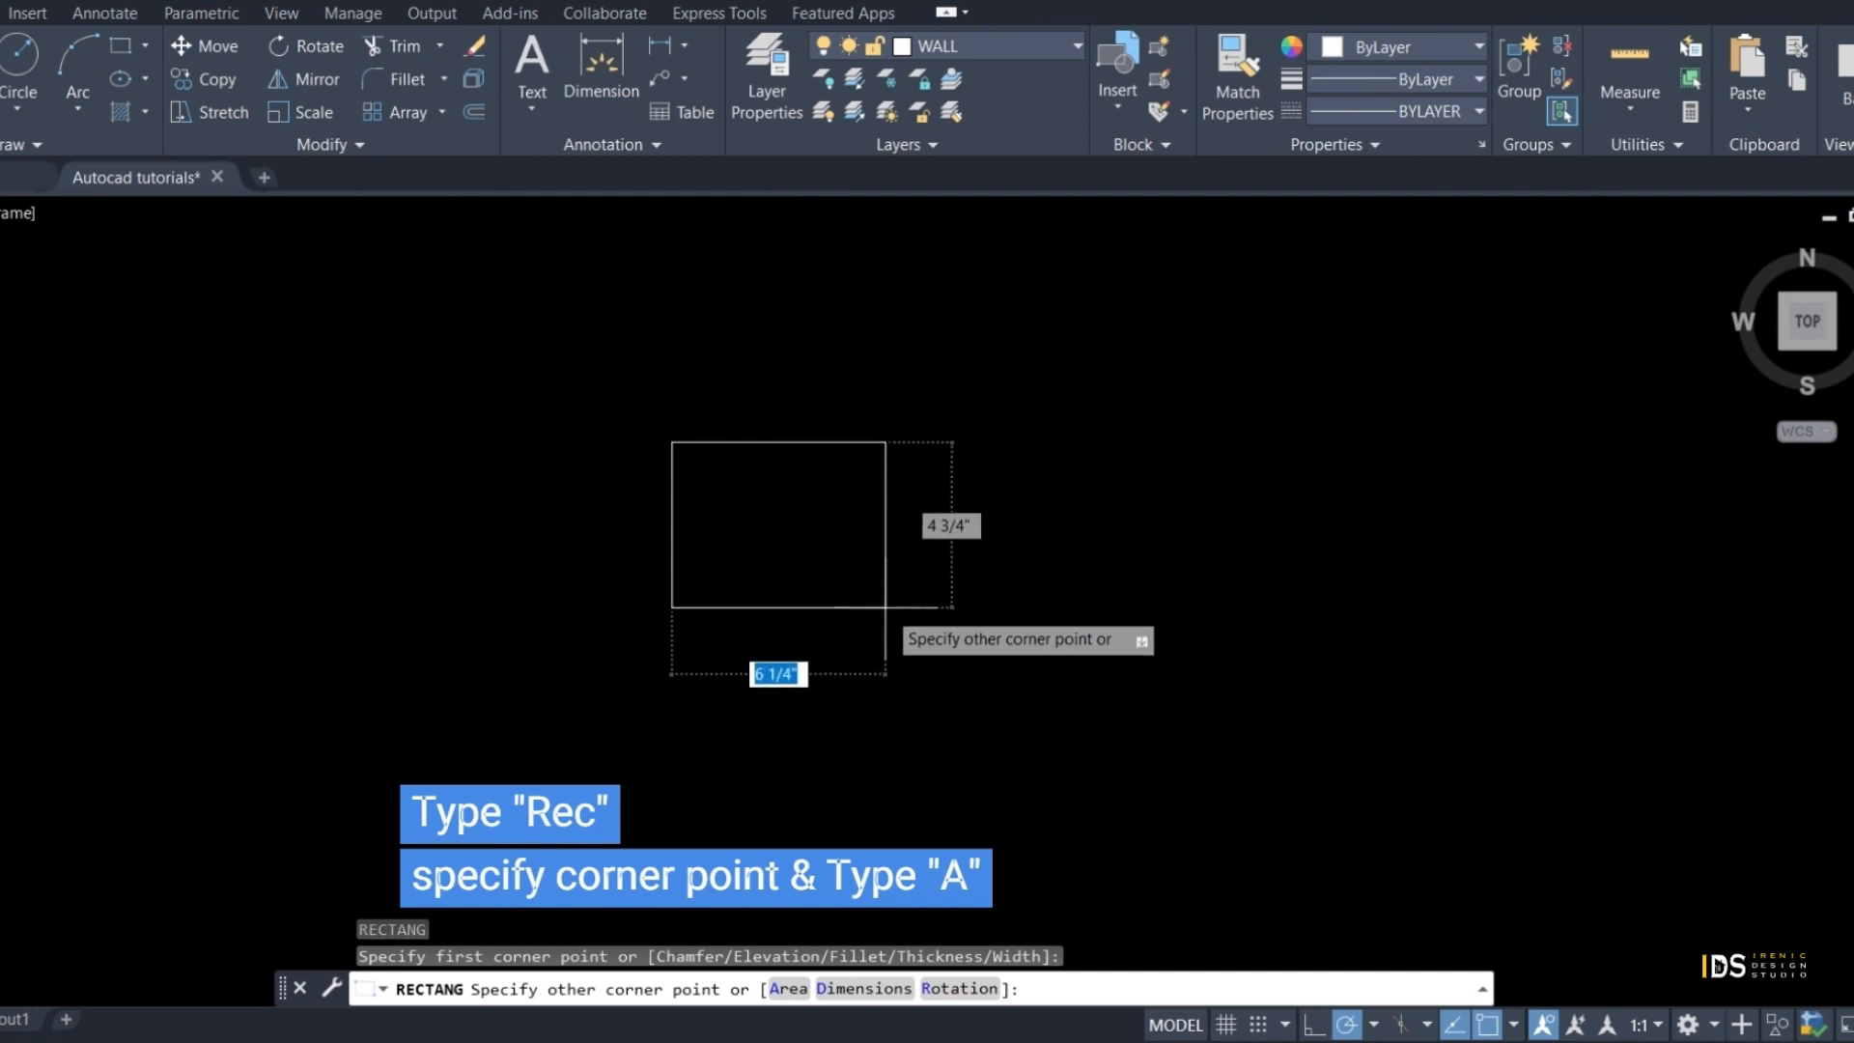
type("A")
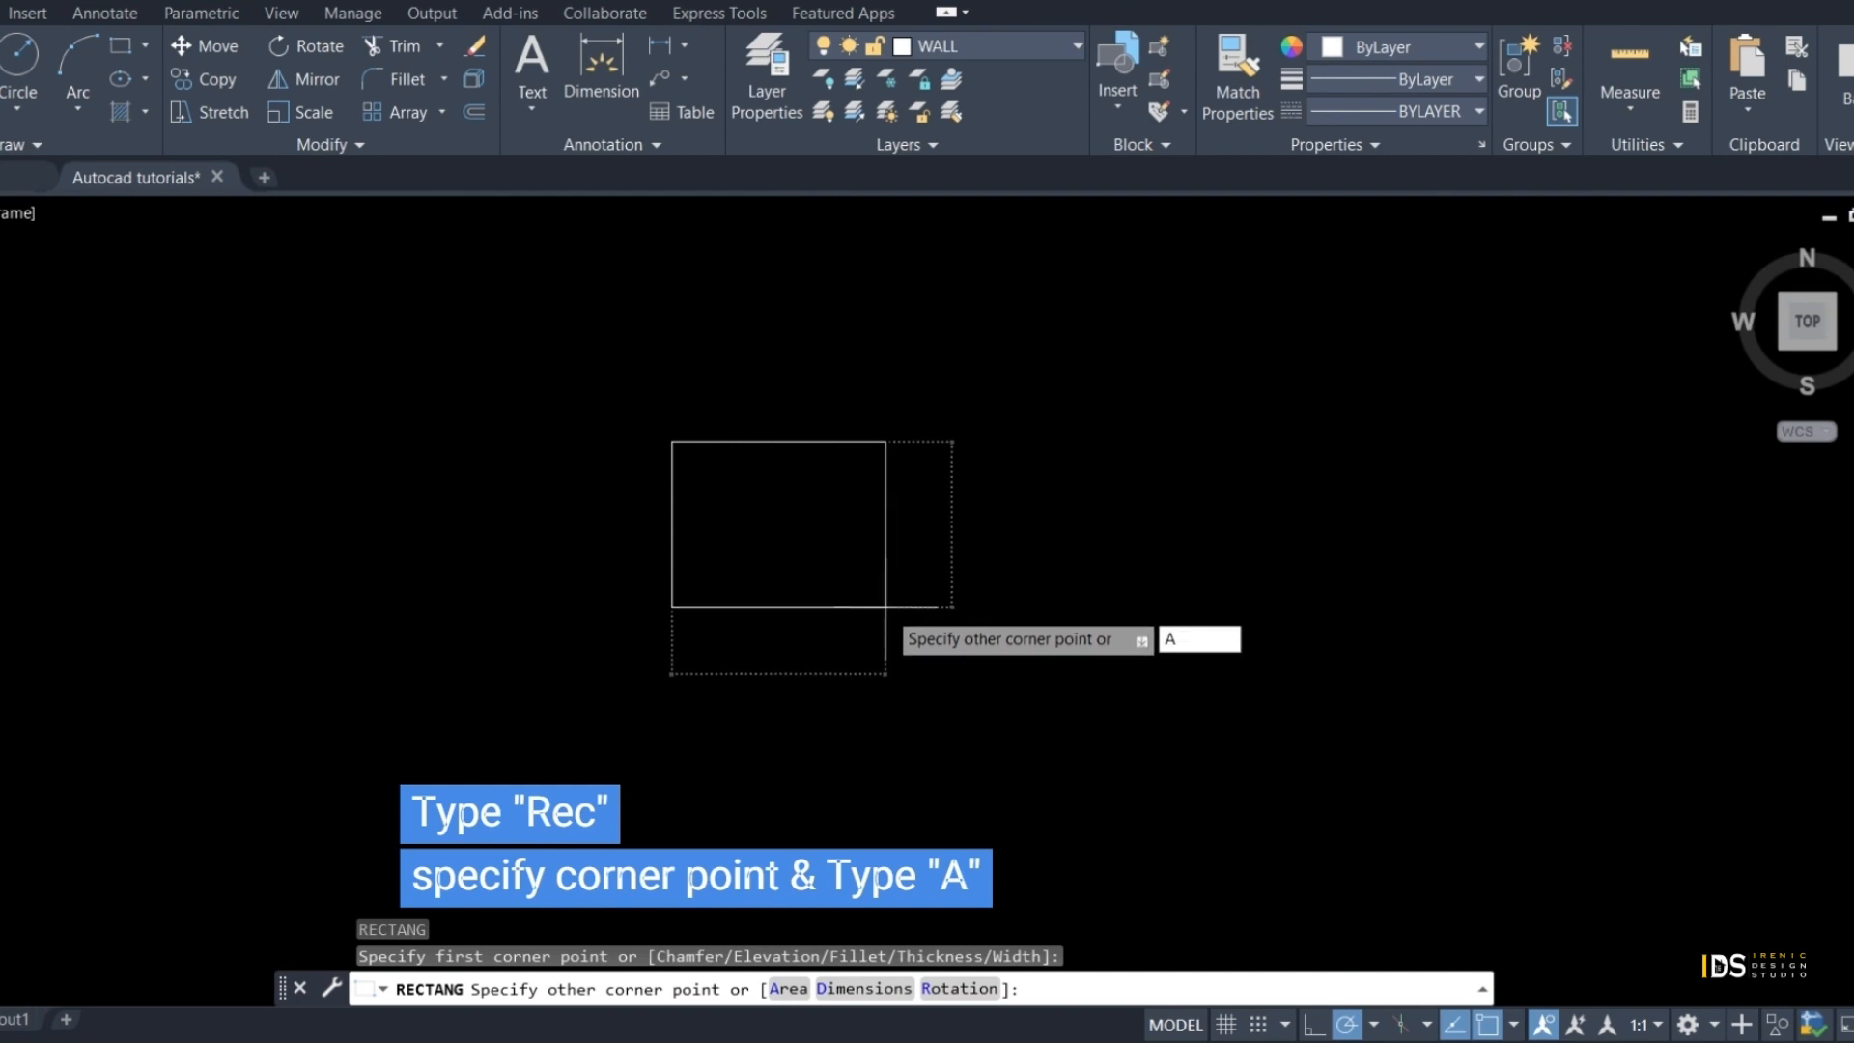
key("Return")
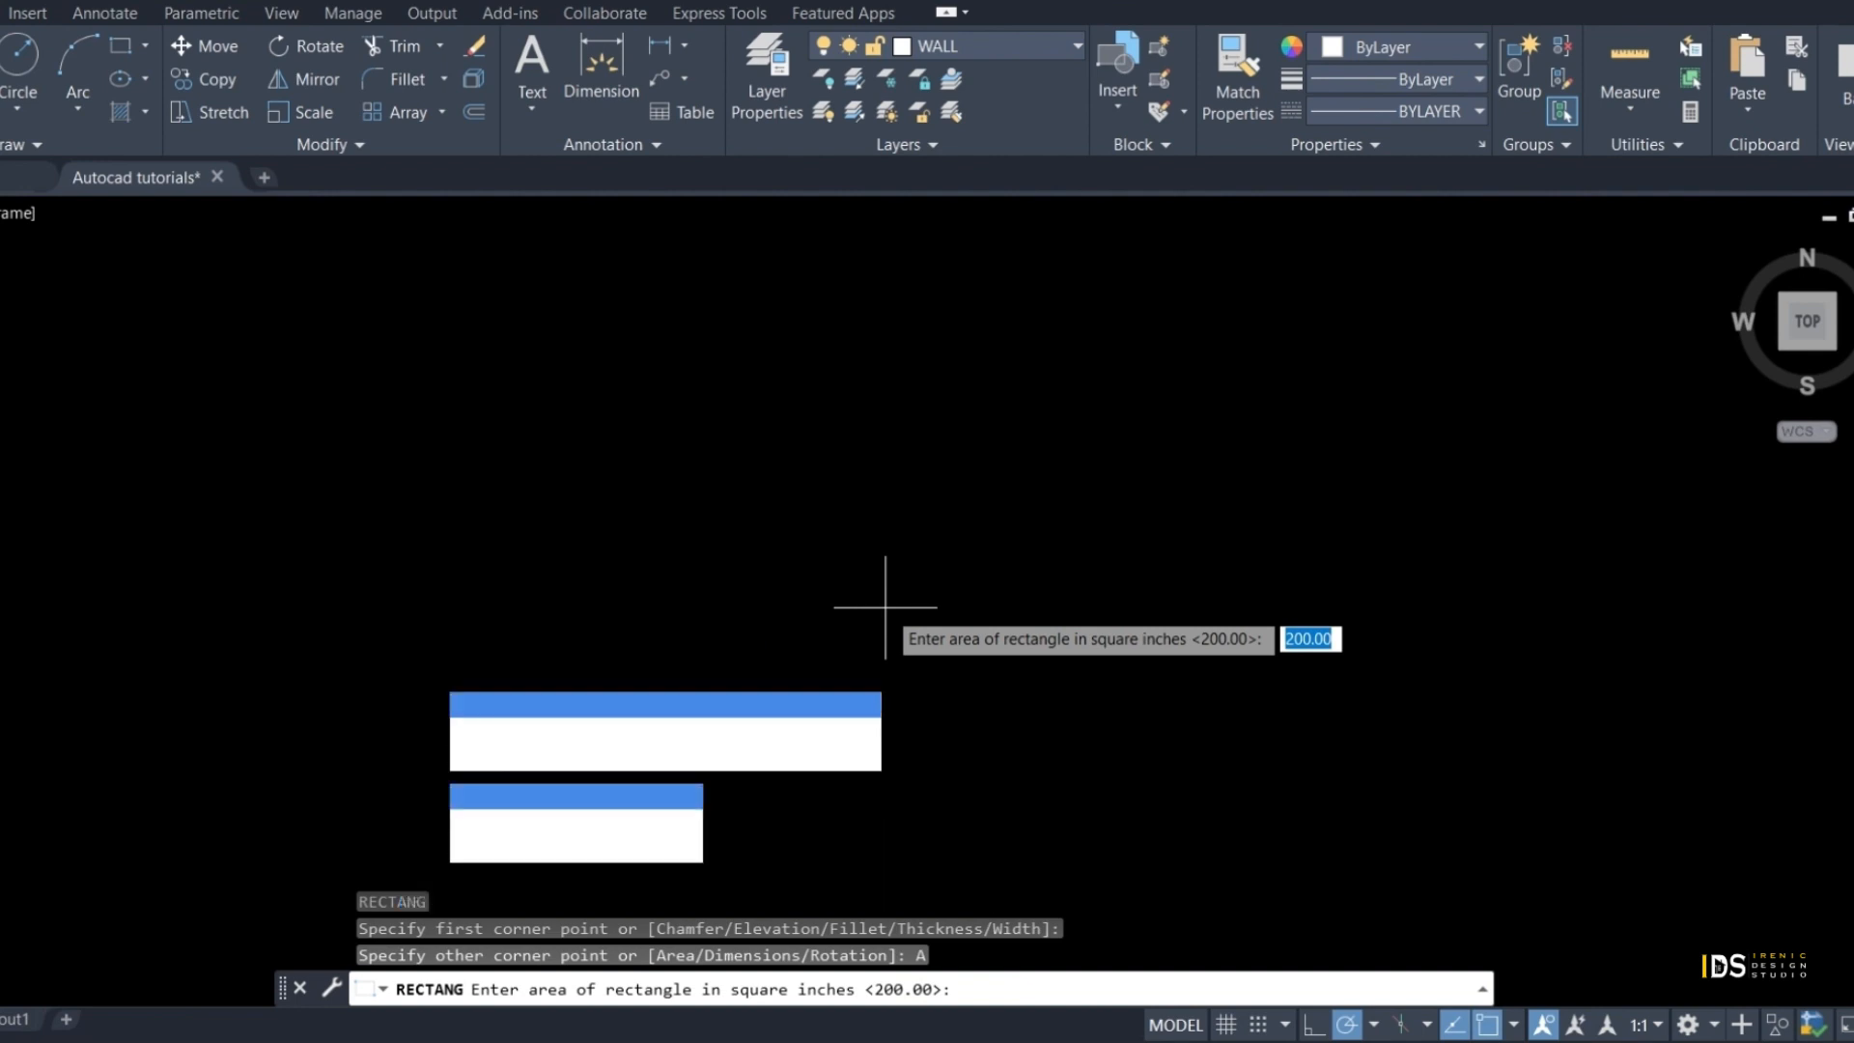
type("200")
key("Return")
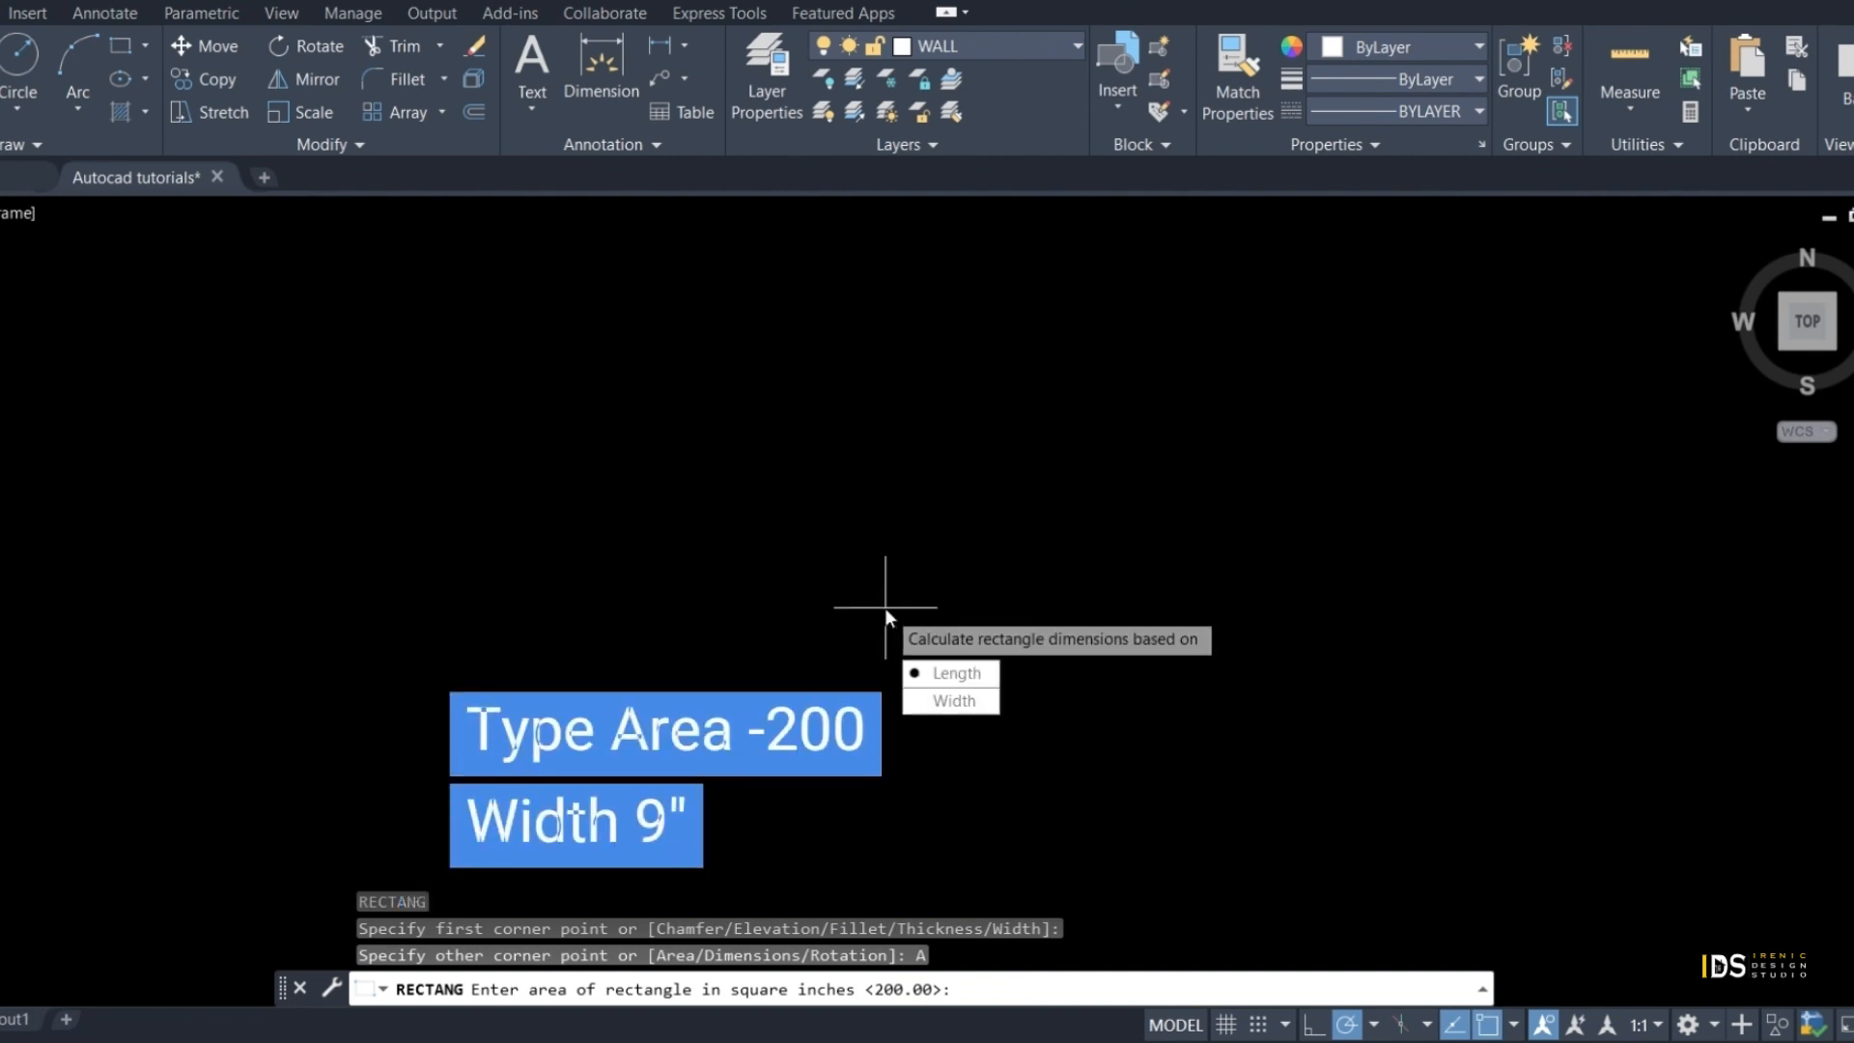
key("Down")
key("Down")
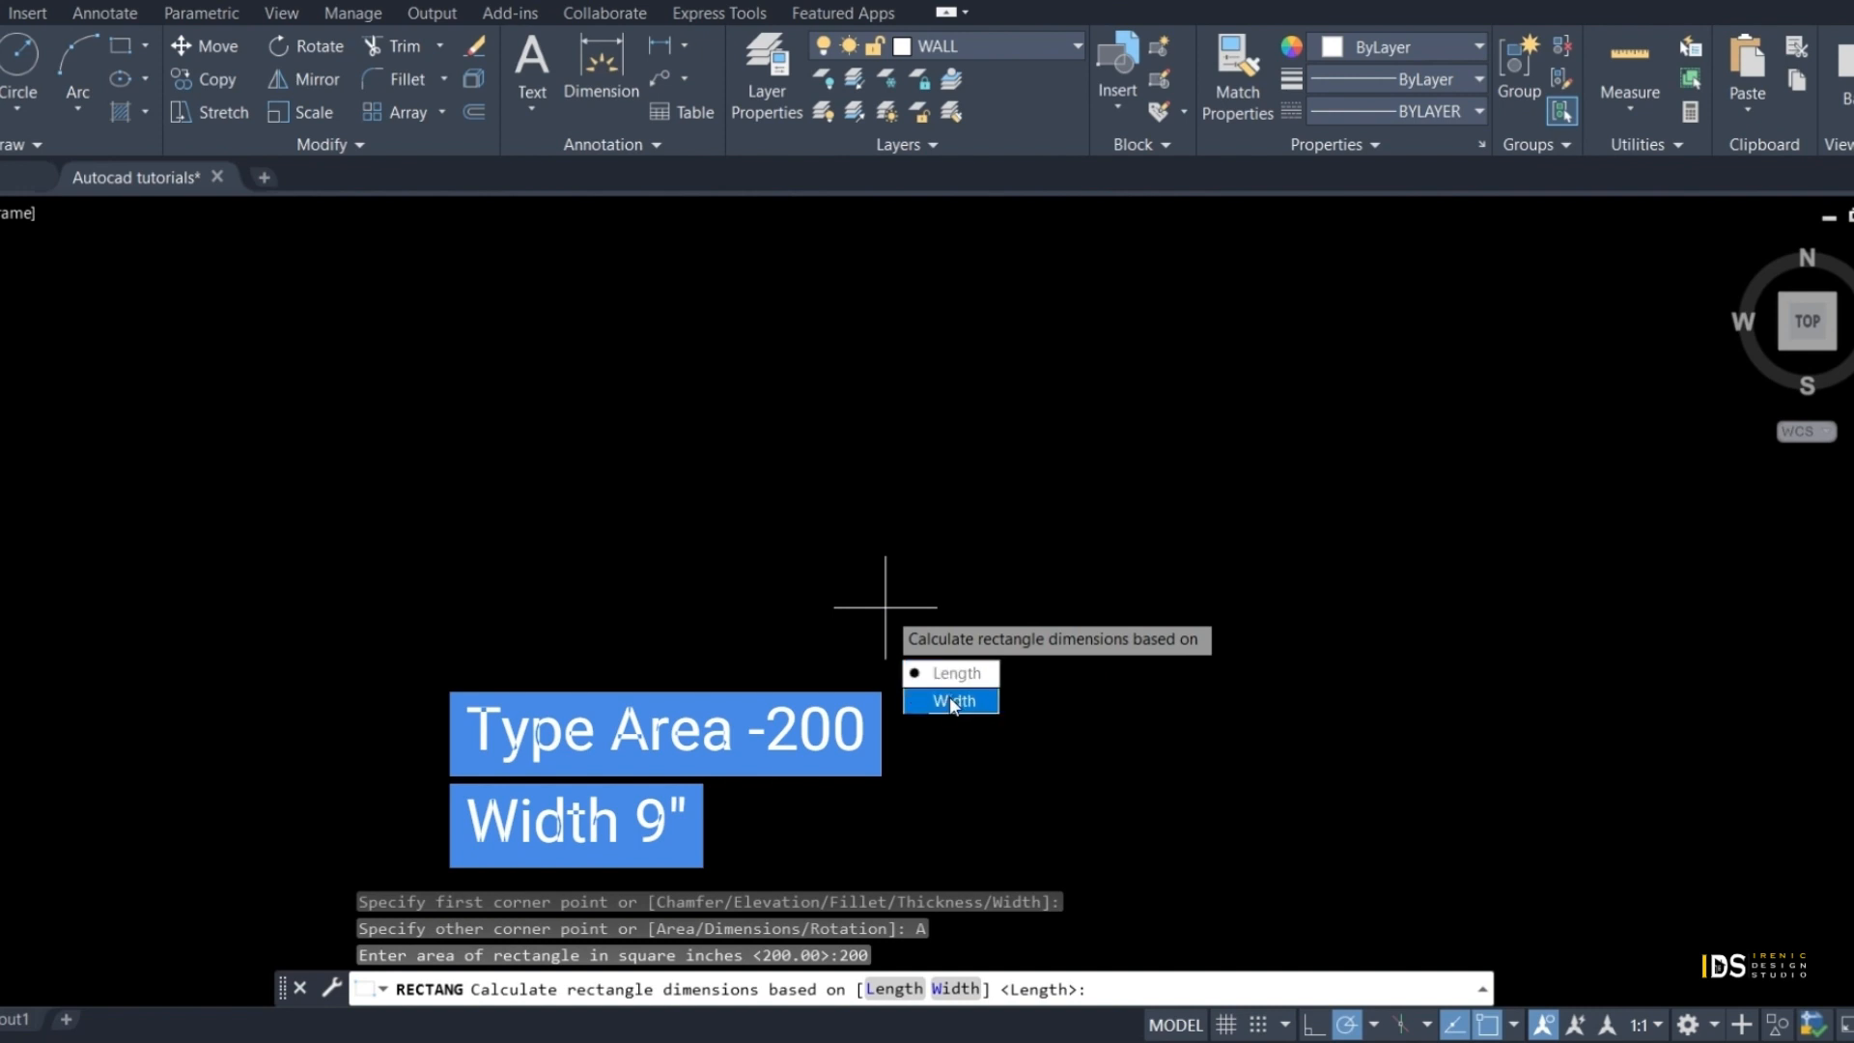
key("Return")
type("9")
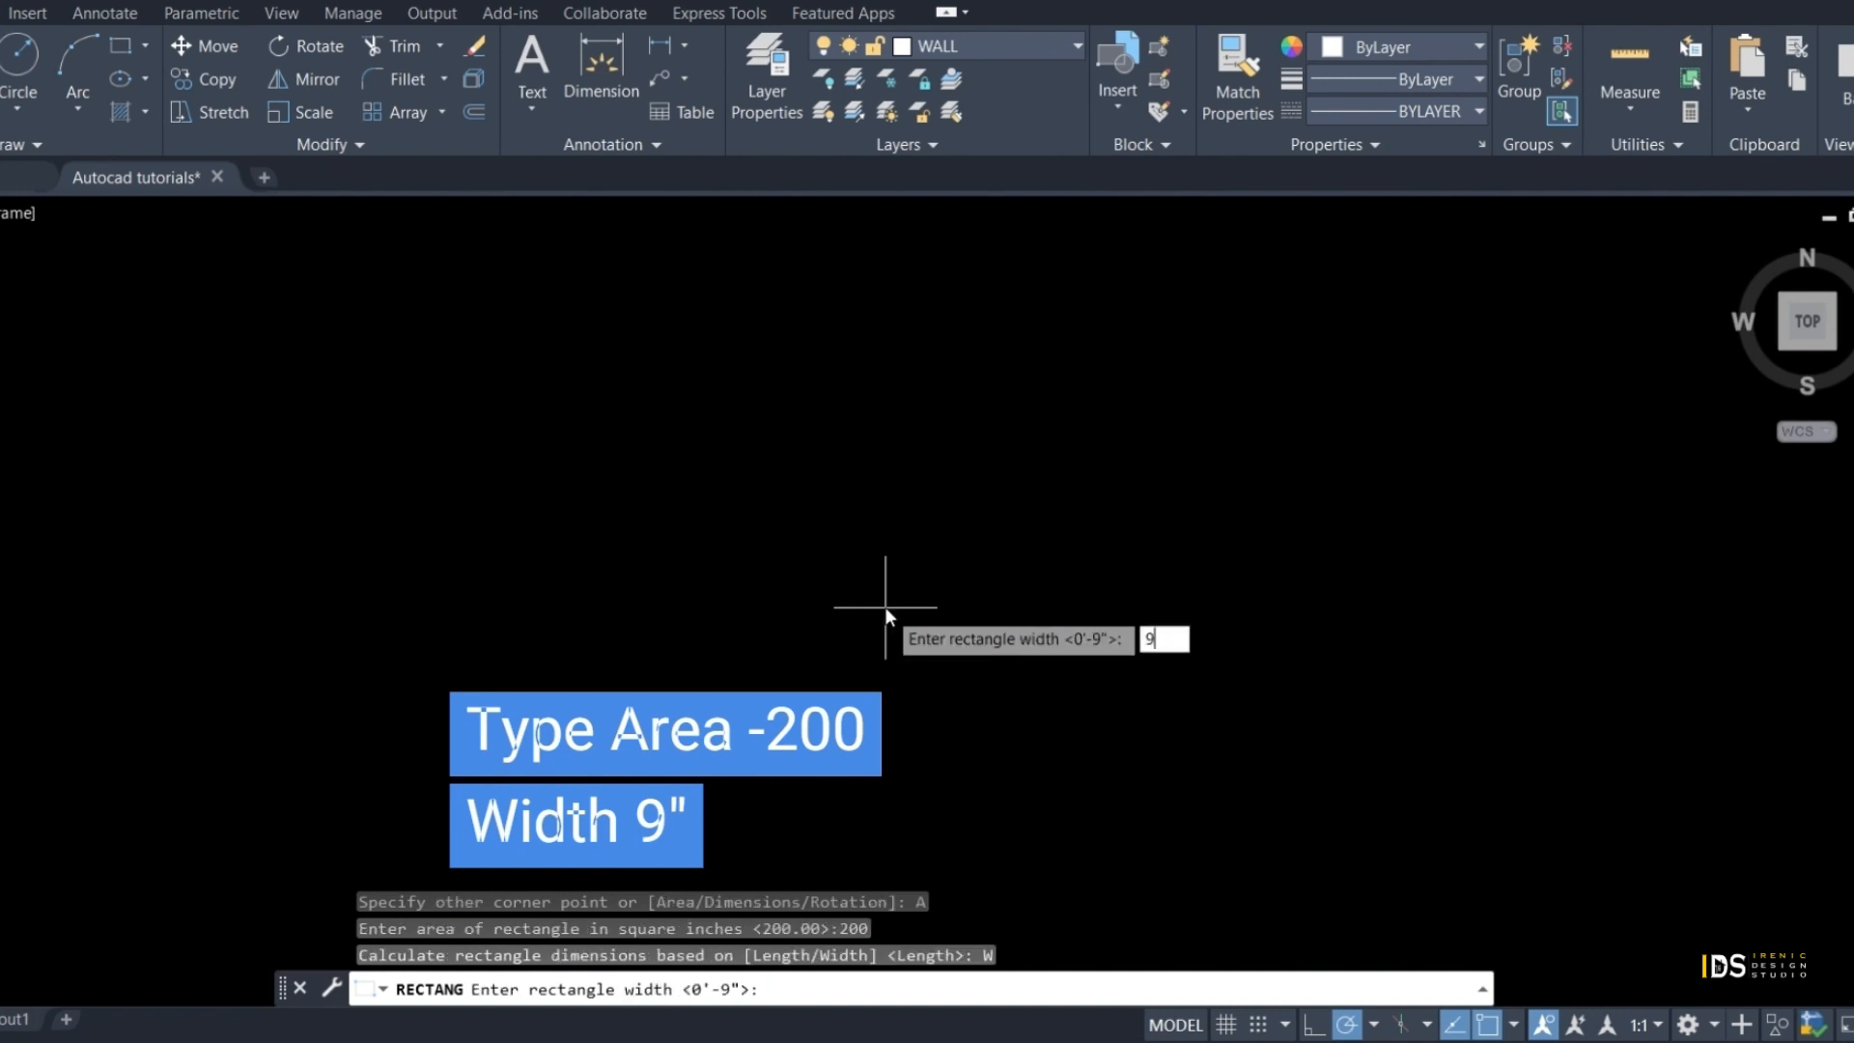
type("\"")
key("Return")
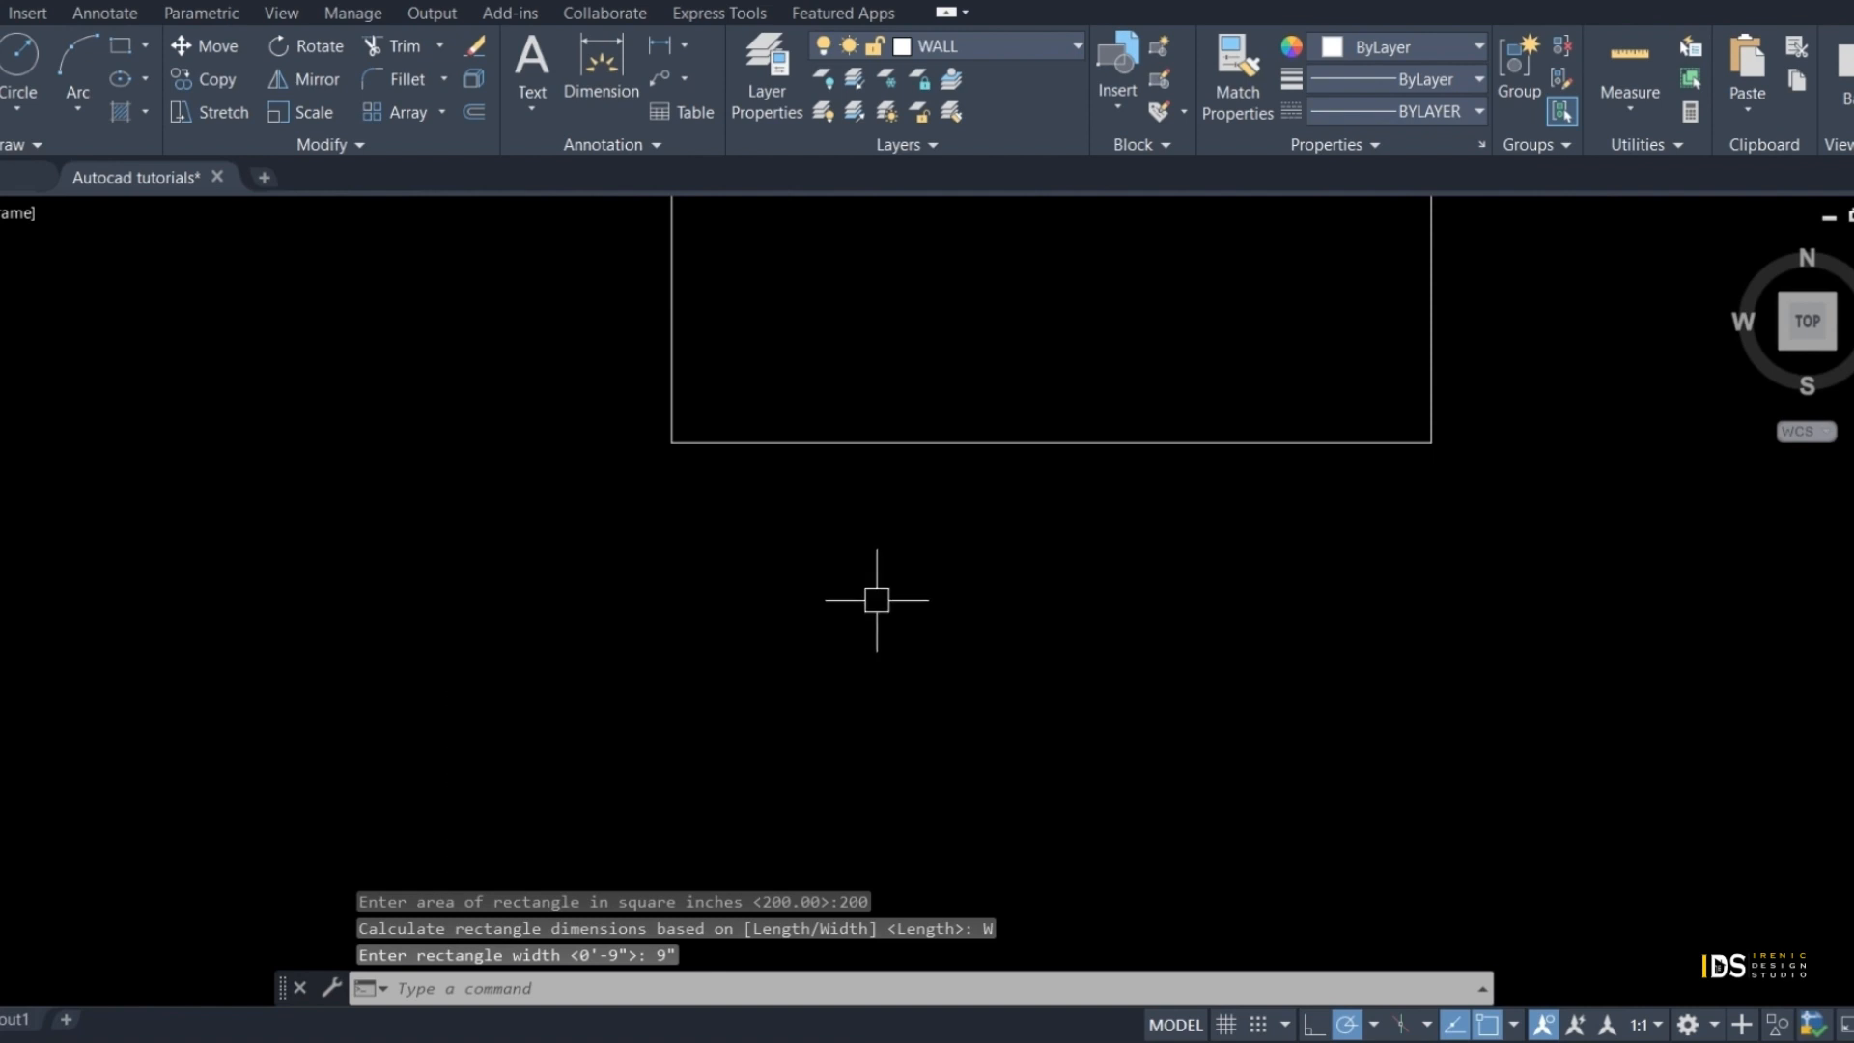
Measure the area of the 9" wide rectangle by tracing its four corners with the AREA command
type("p")
key("Return")
left_click_drag(832, 280, 718, 560)
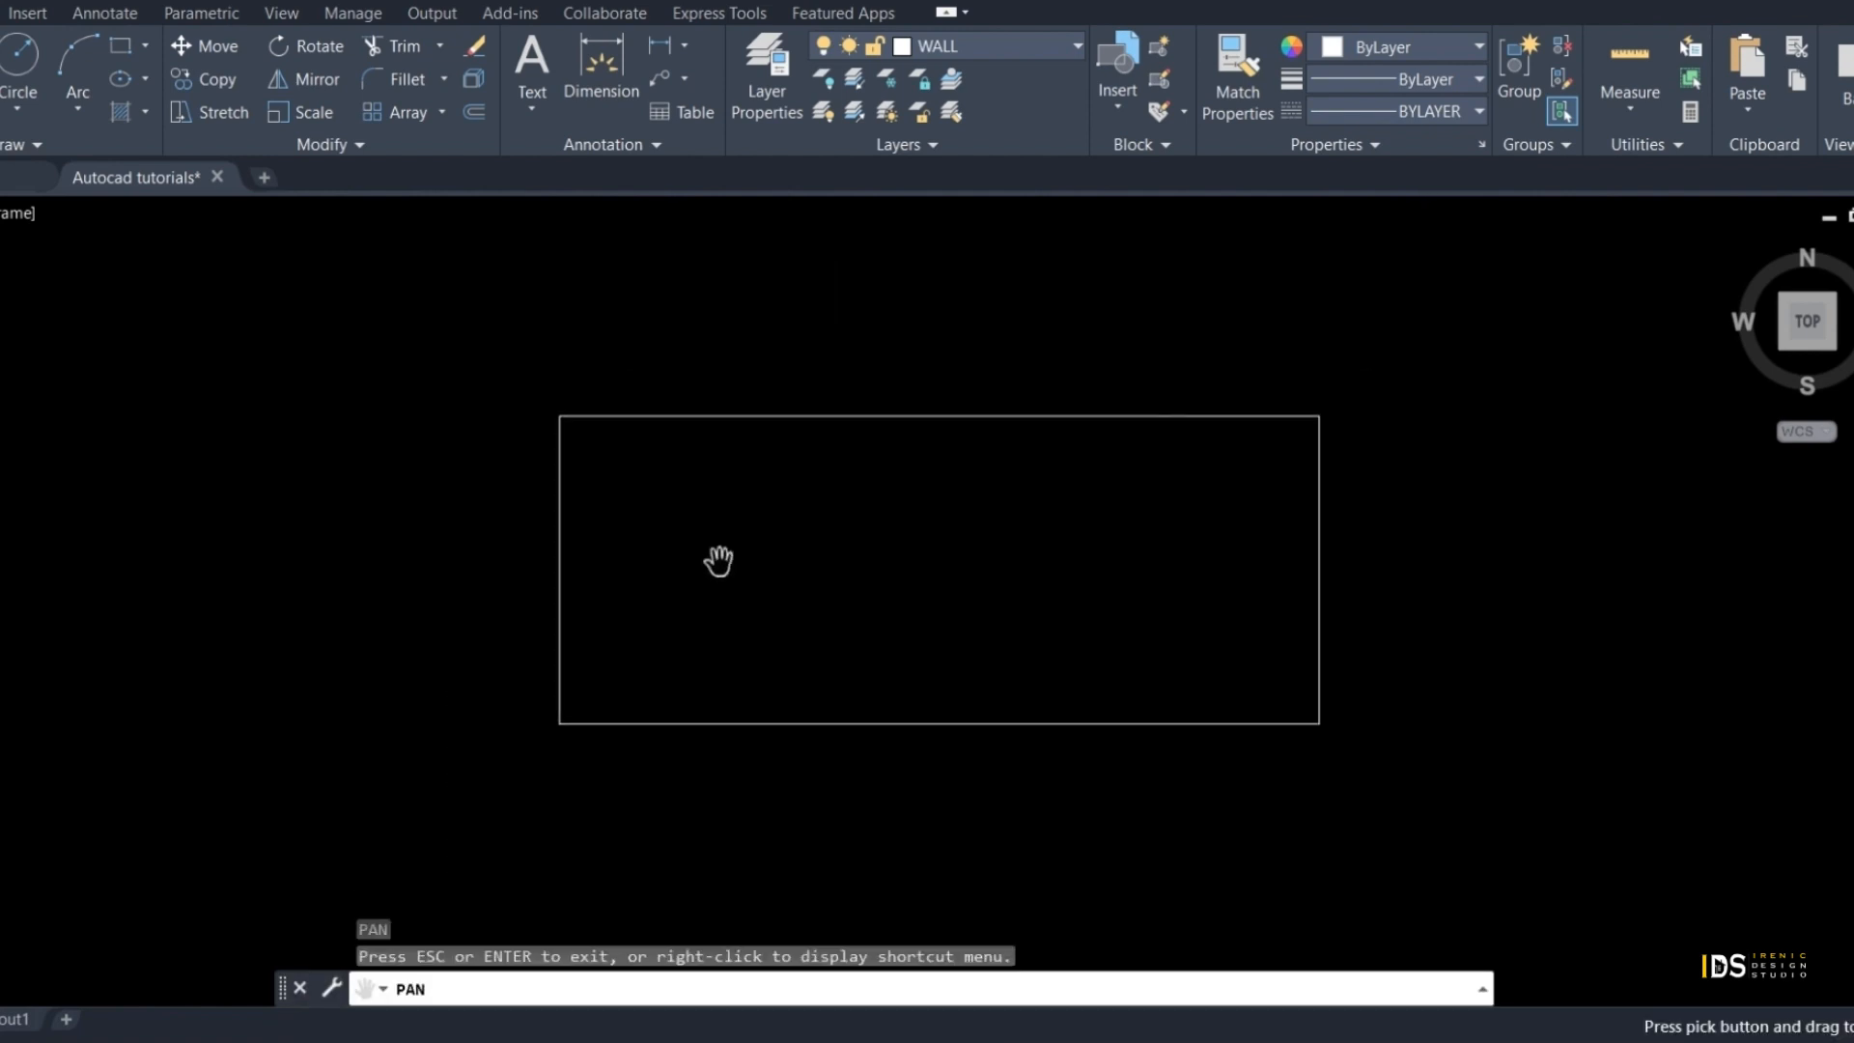
key("Escape")
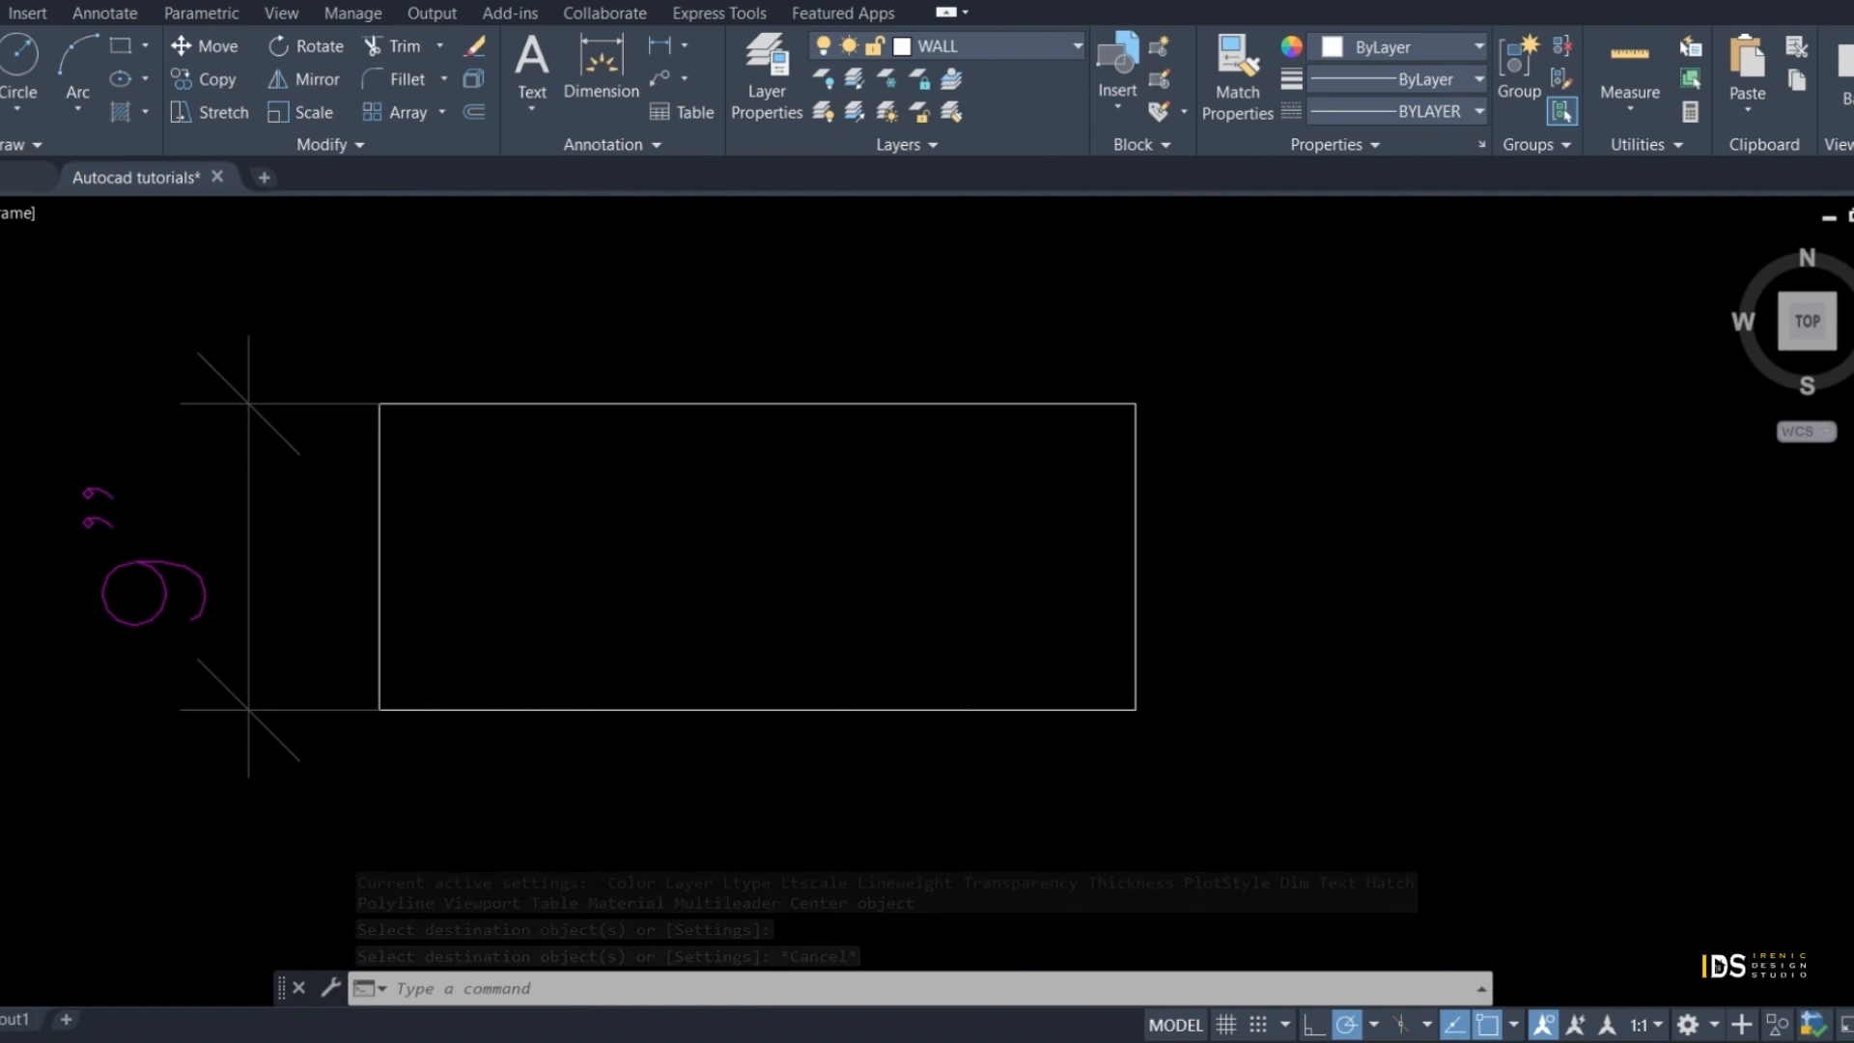
type("A")
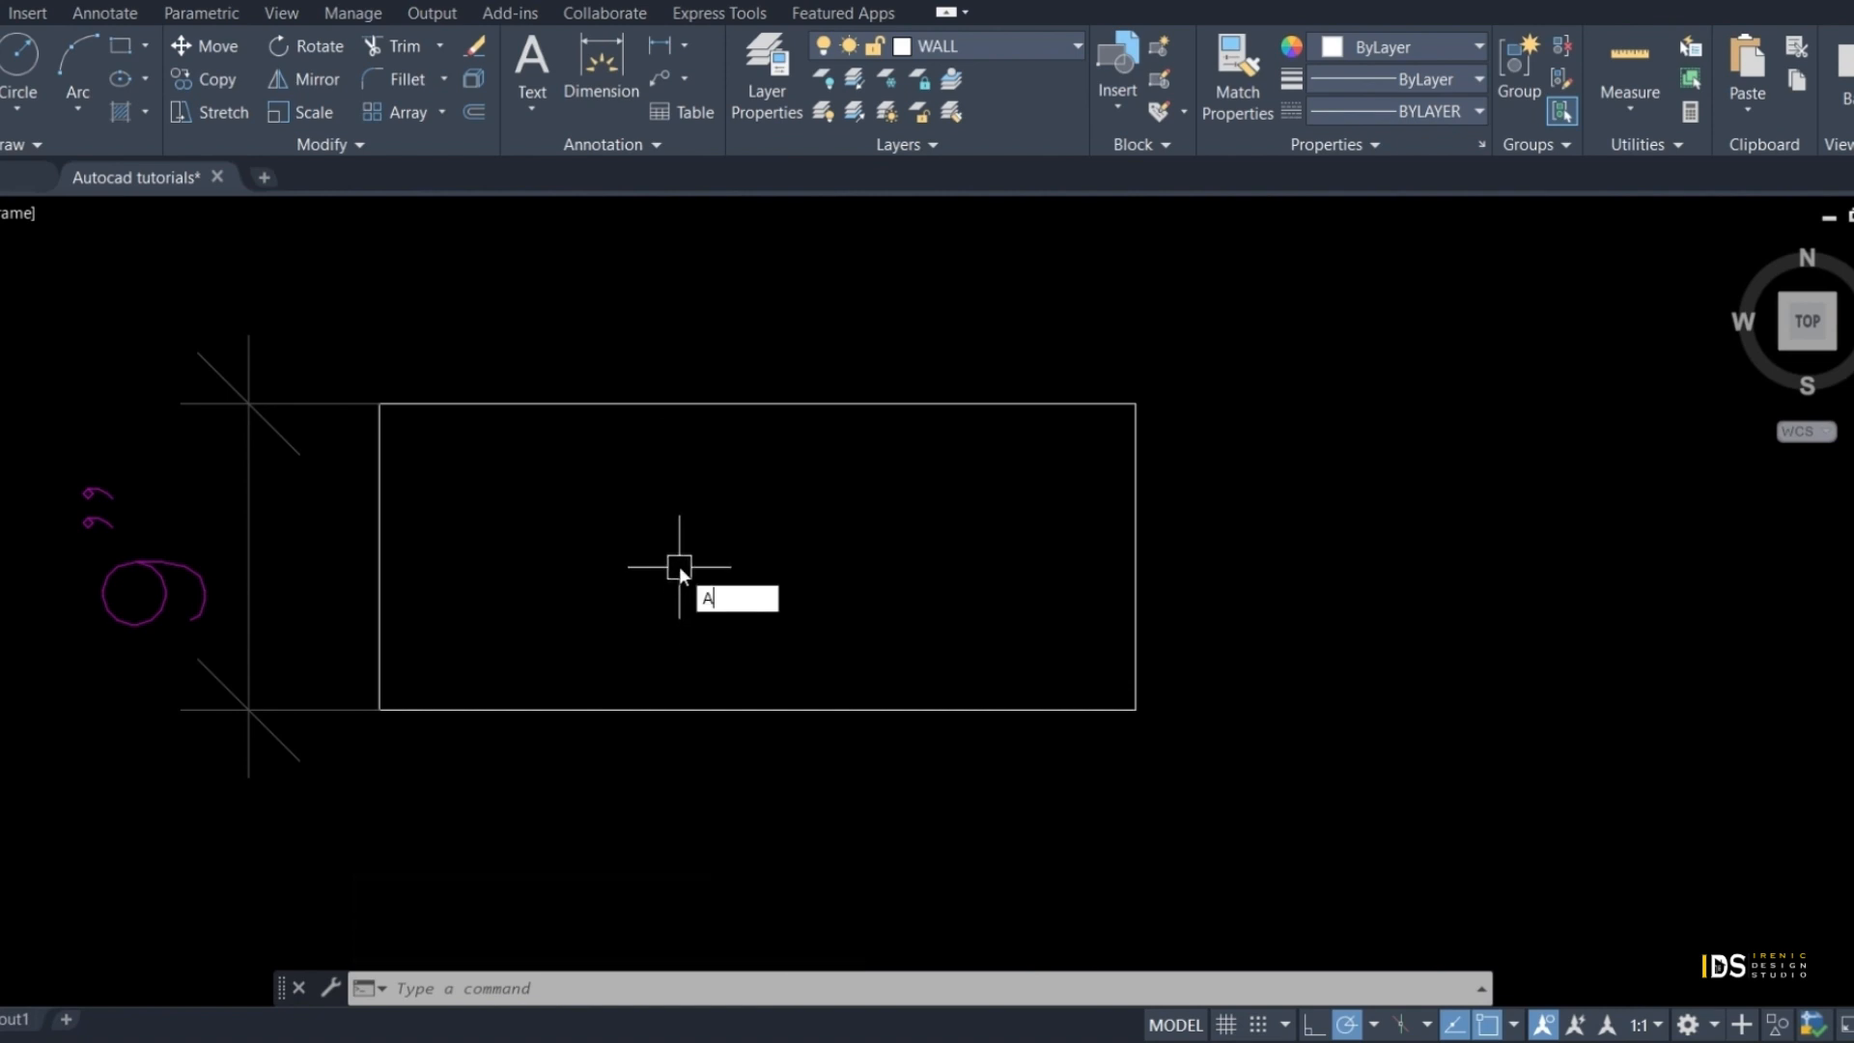
type("REA")
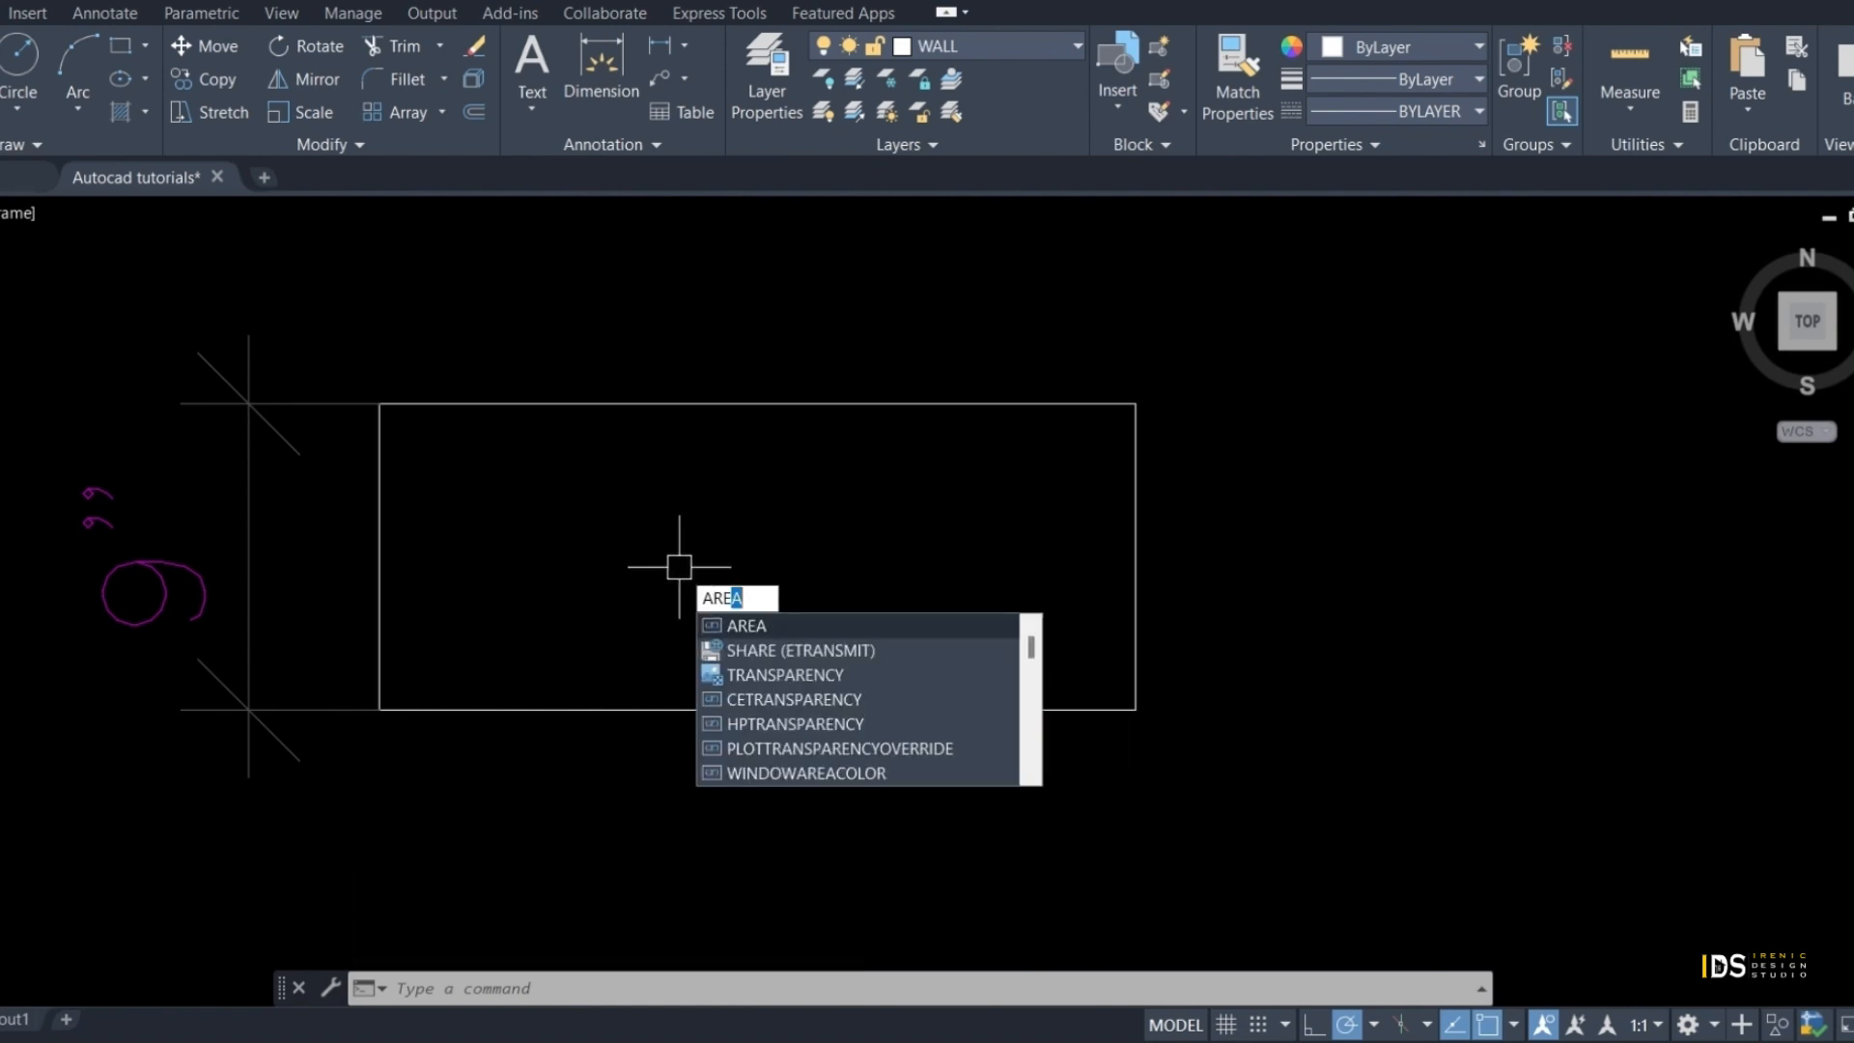
key("Return")
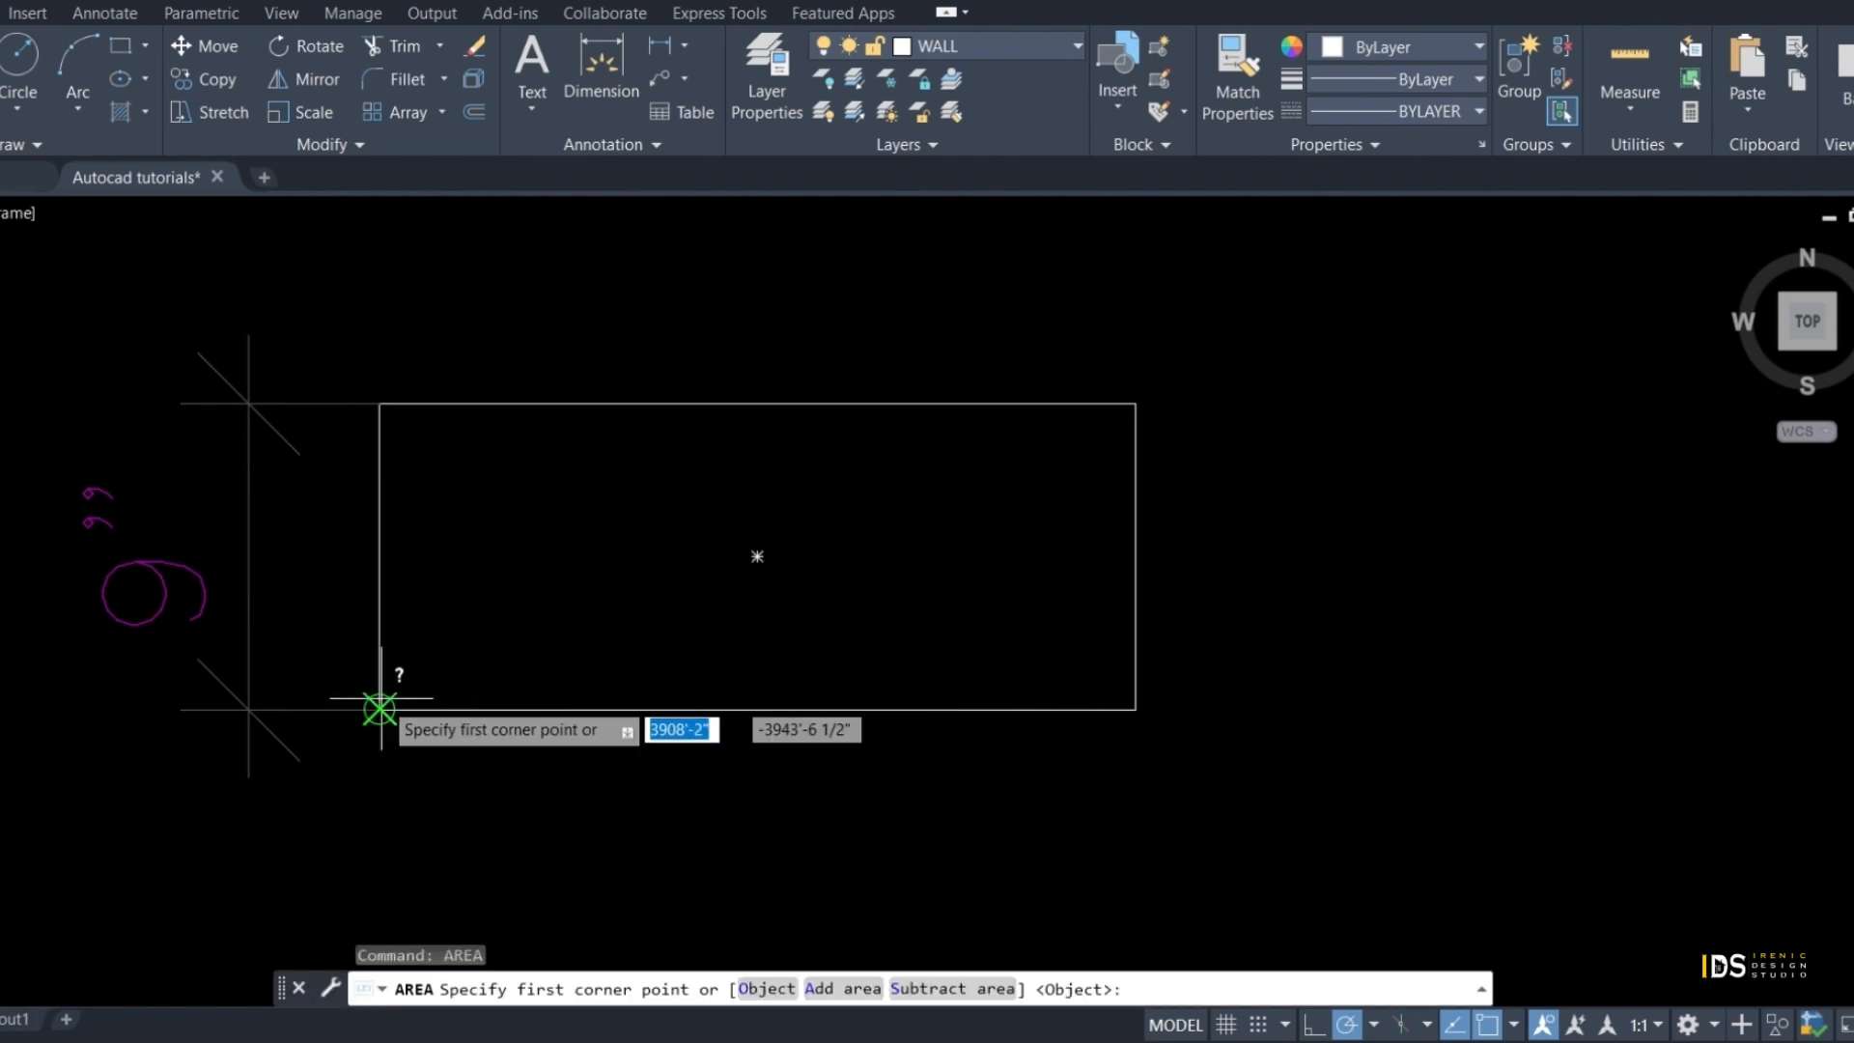
left_click(379, 710)
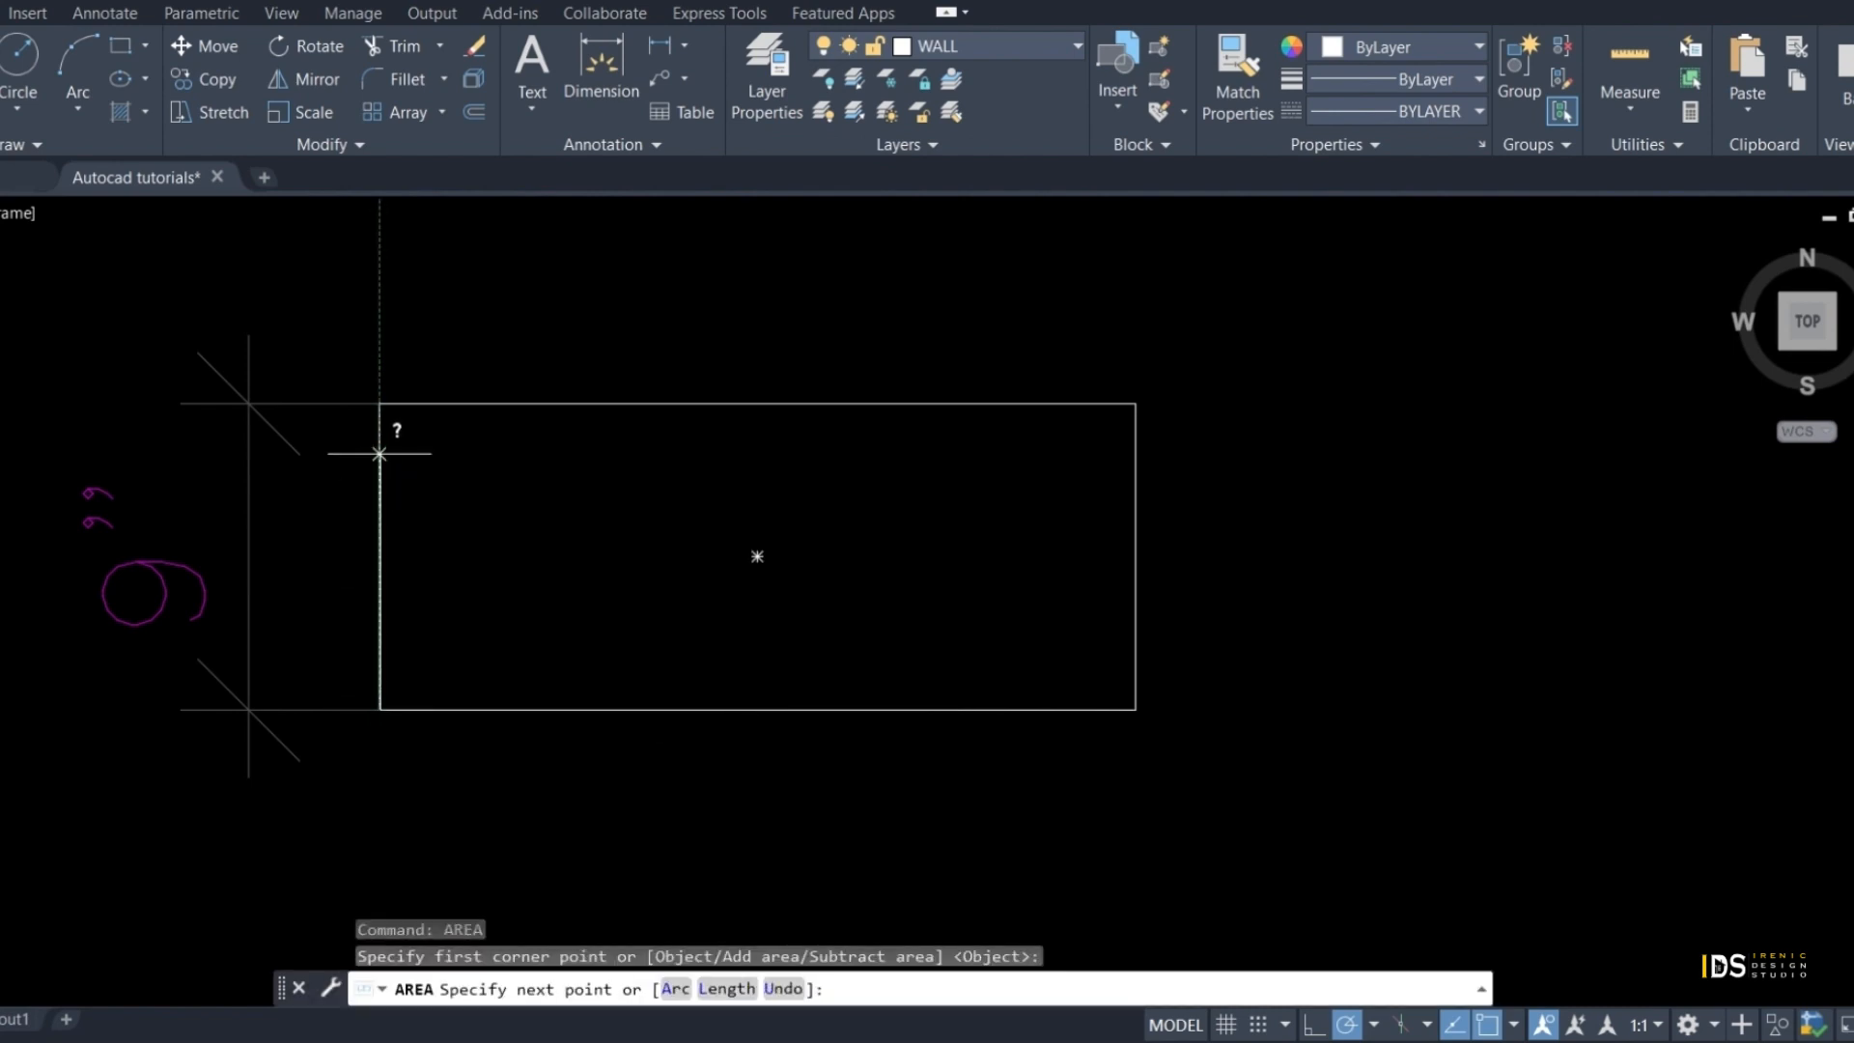
left_click(379, 402)
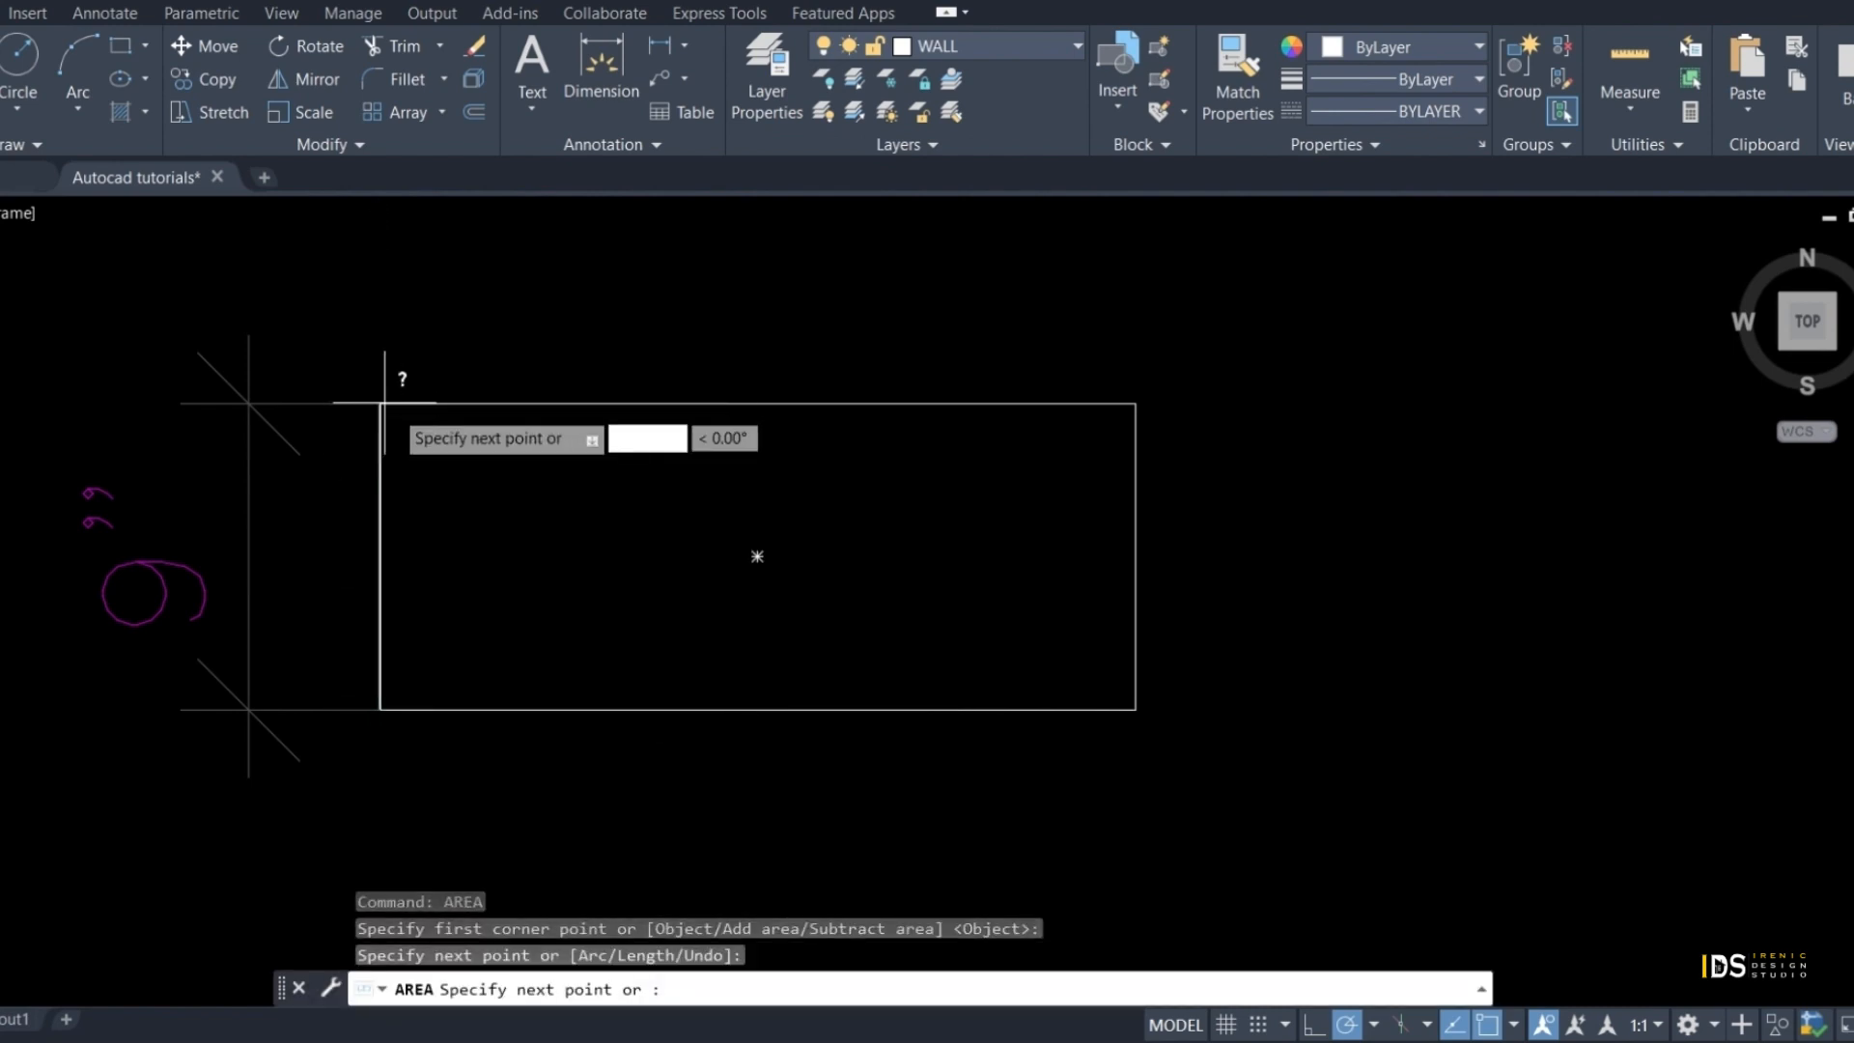
left_click(1135, 403)
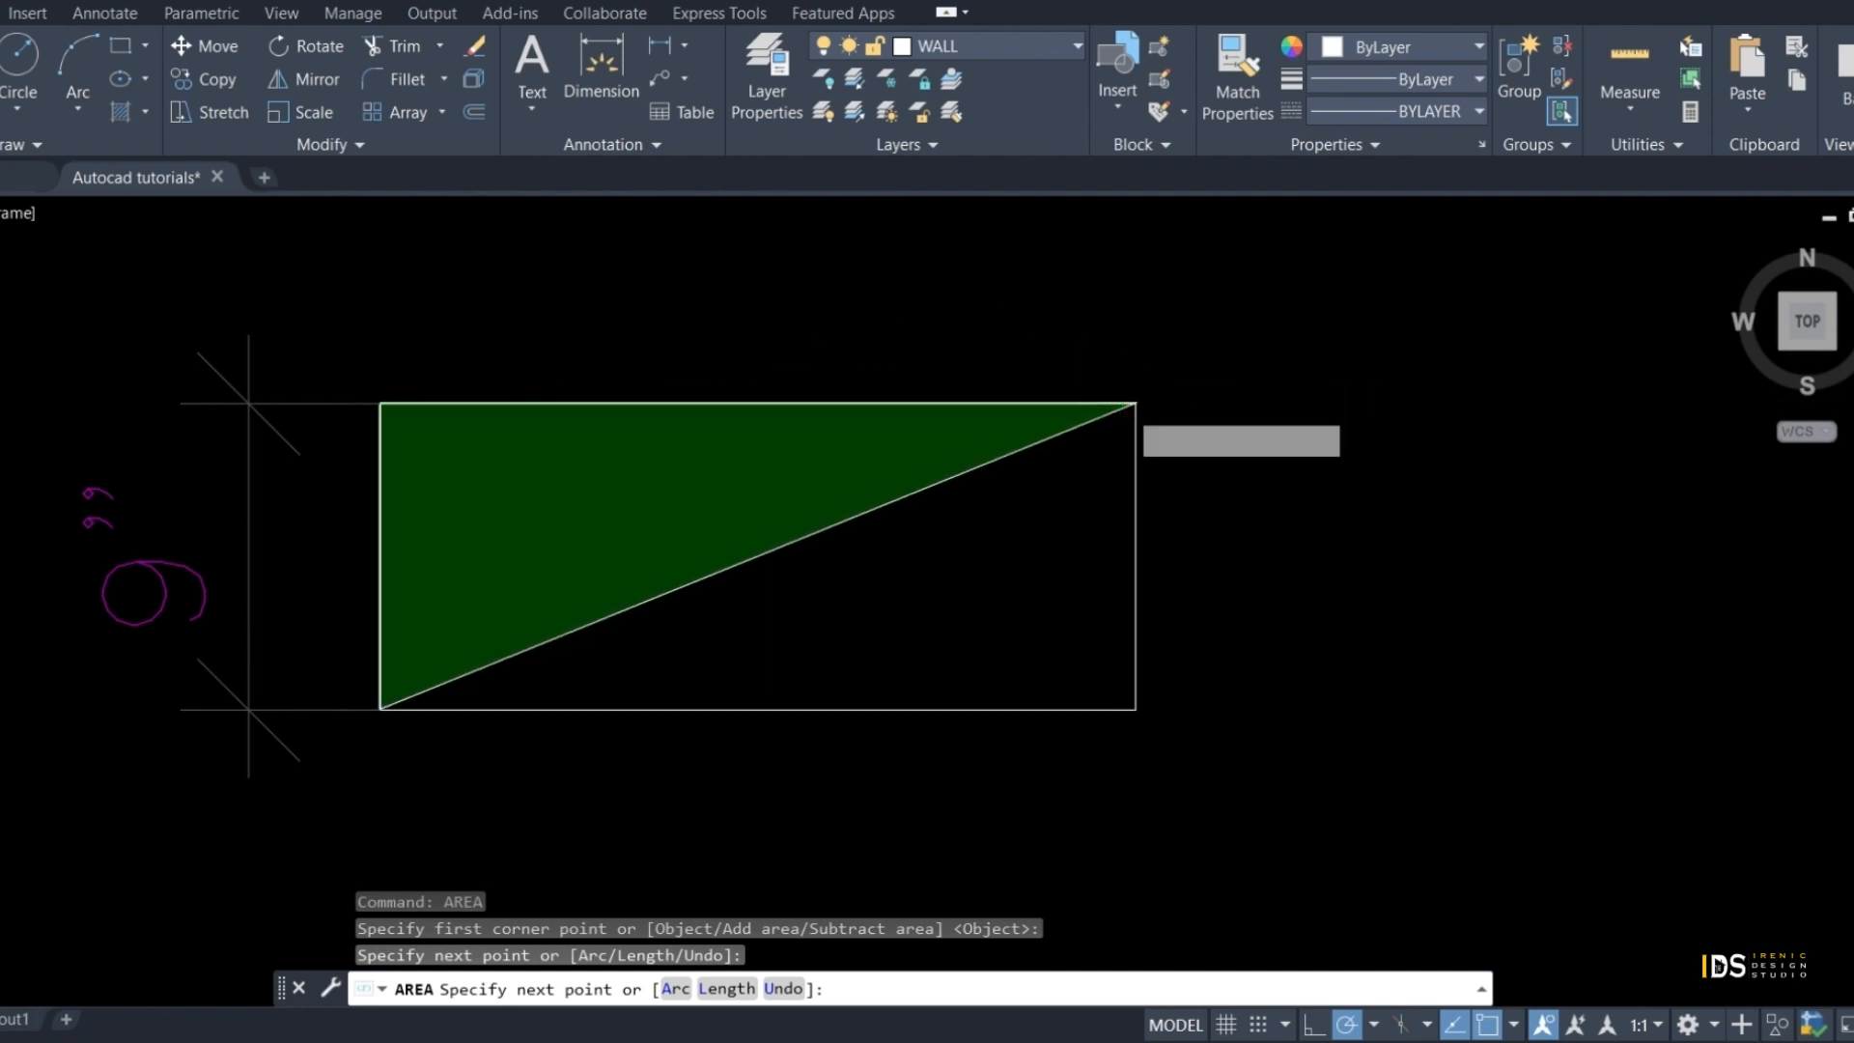
left_click(1136, 708)
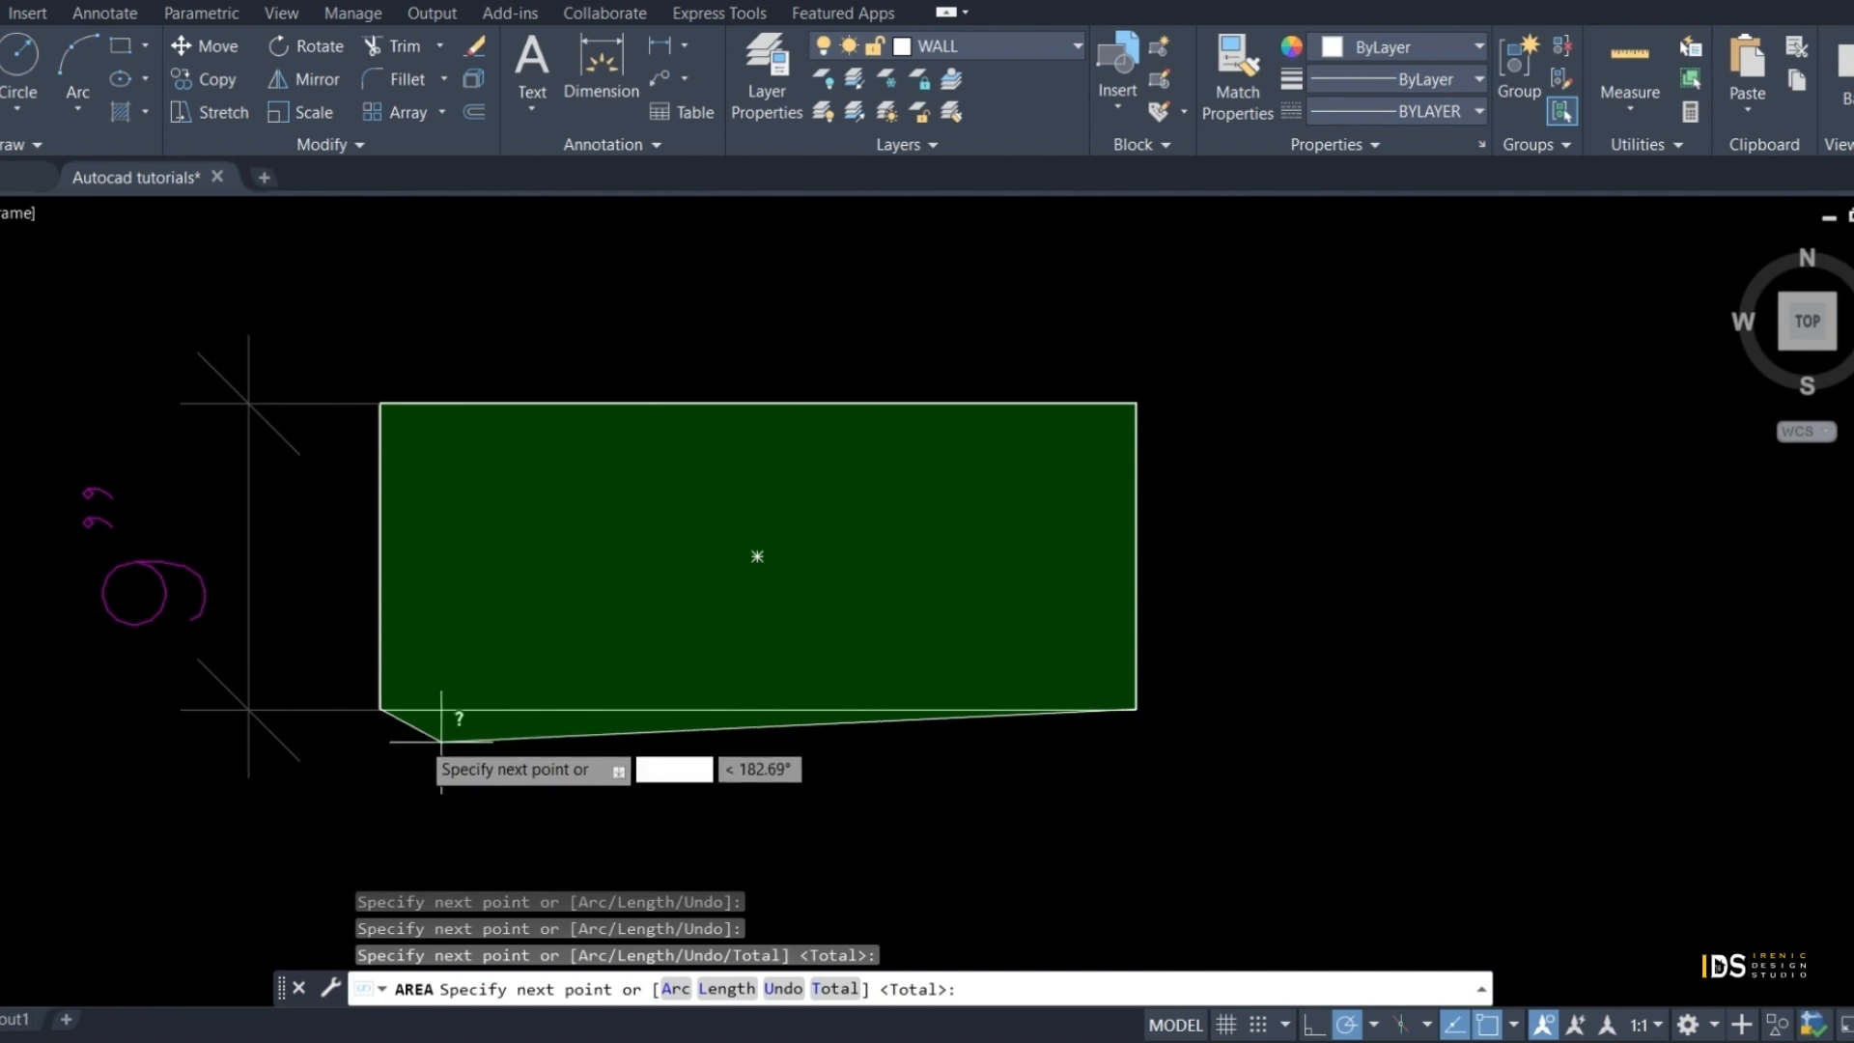
left_click(379, 709)
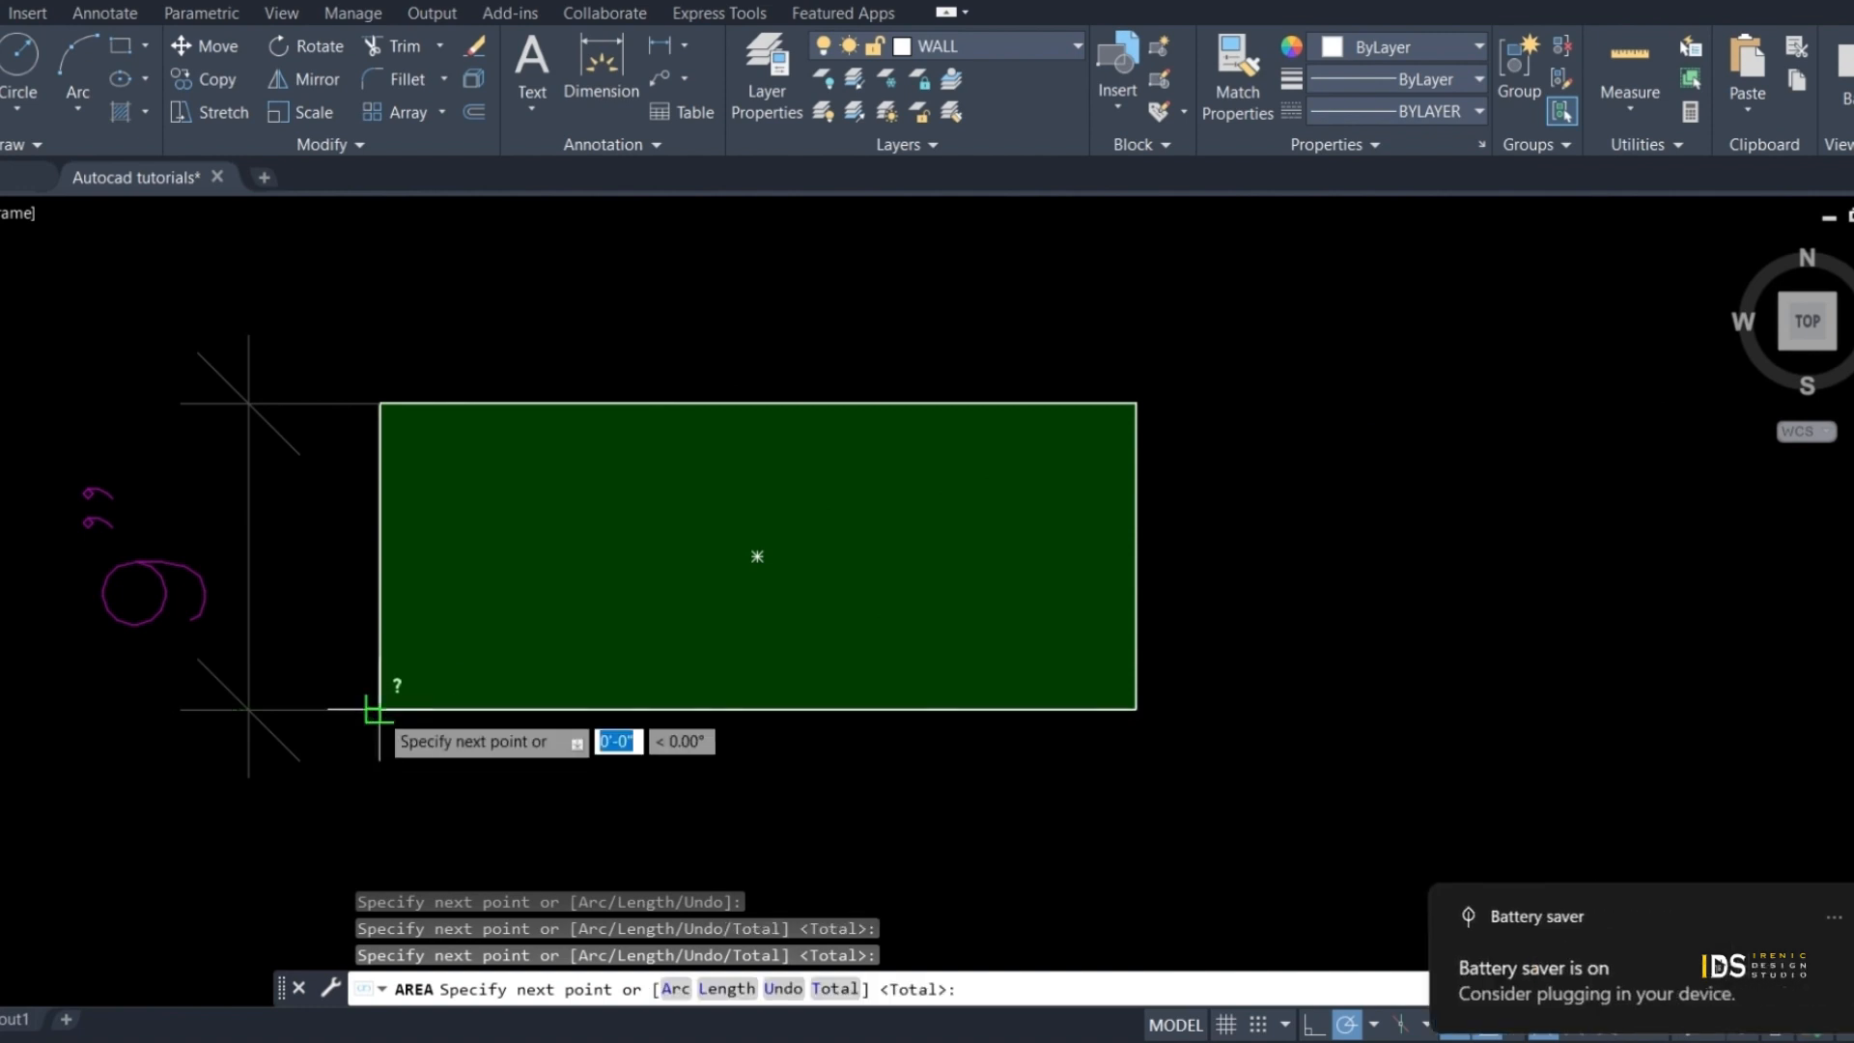
key("Return")
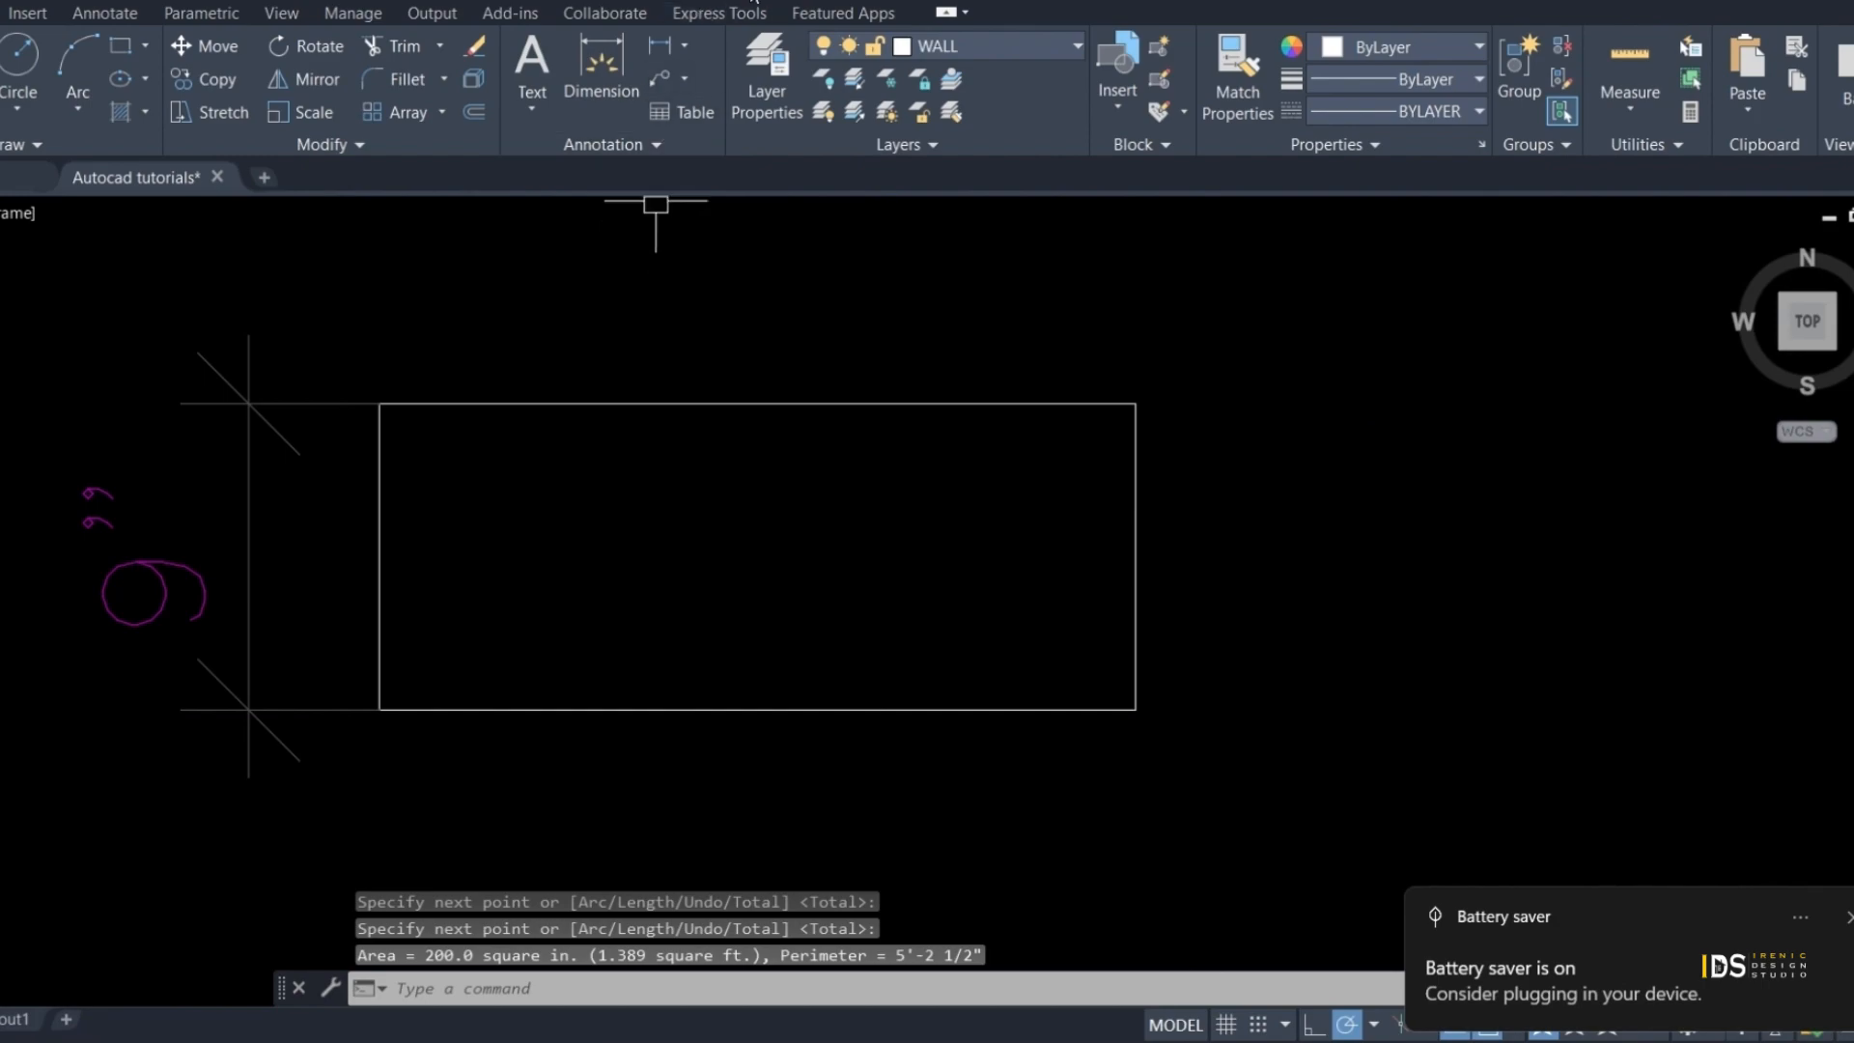
Draw a rectangle by dimensions in an empty part of the drawing, with a length of 1' and a width of 9"
type("REC")
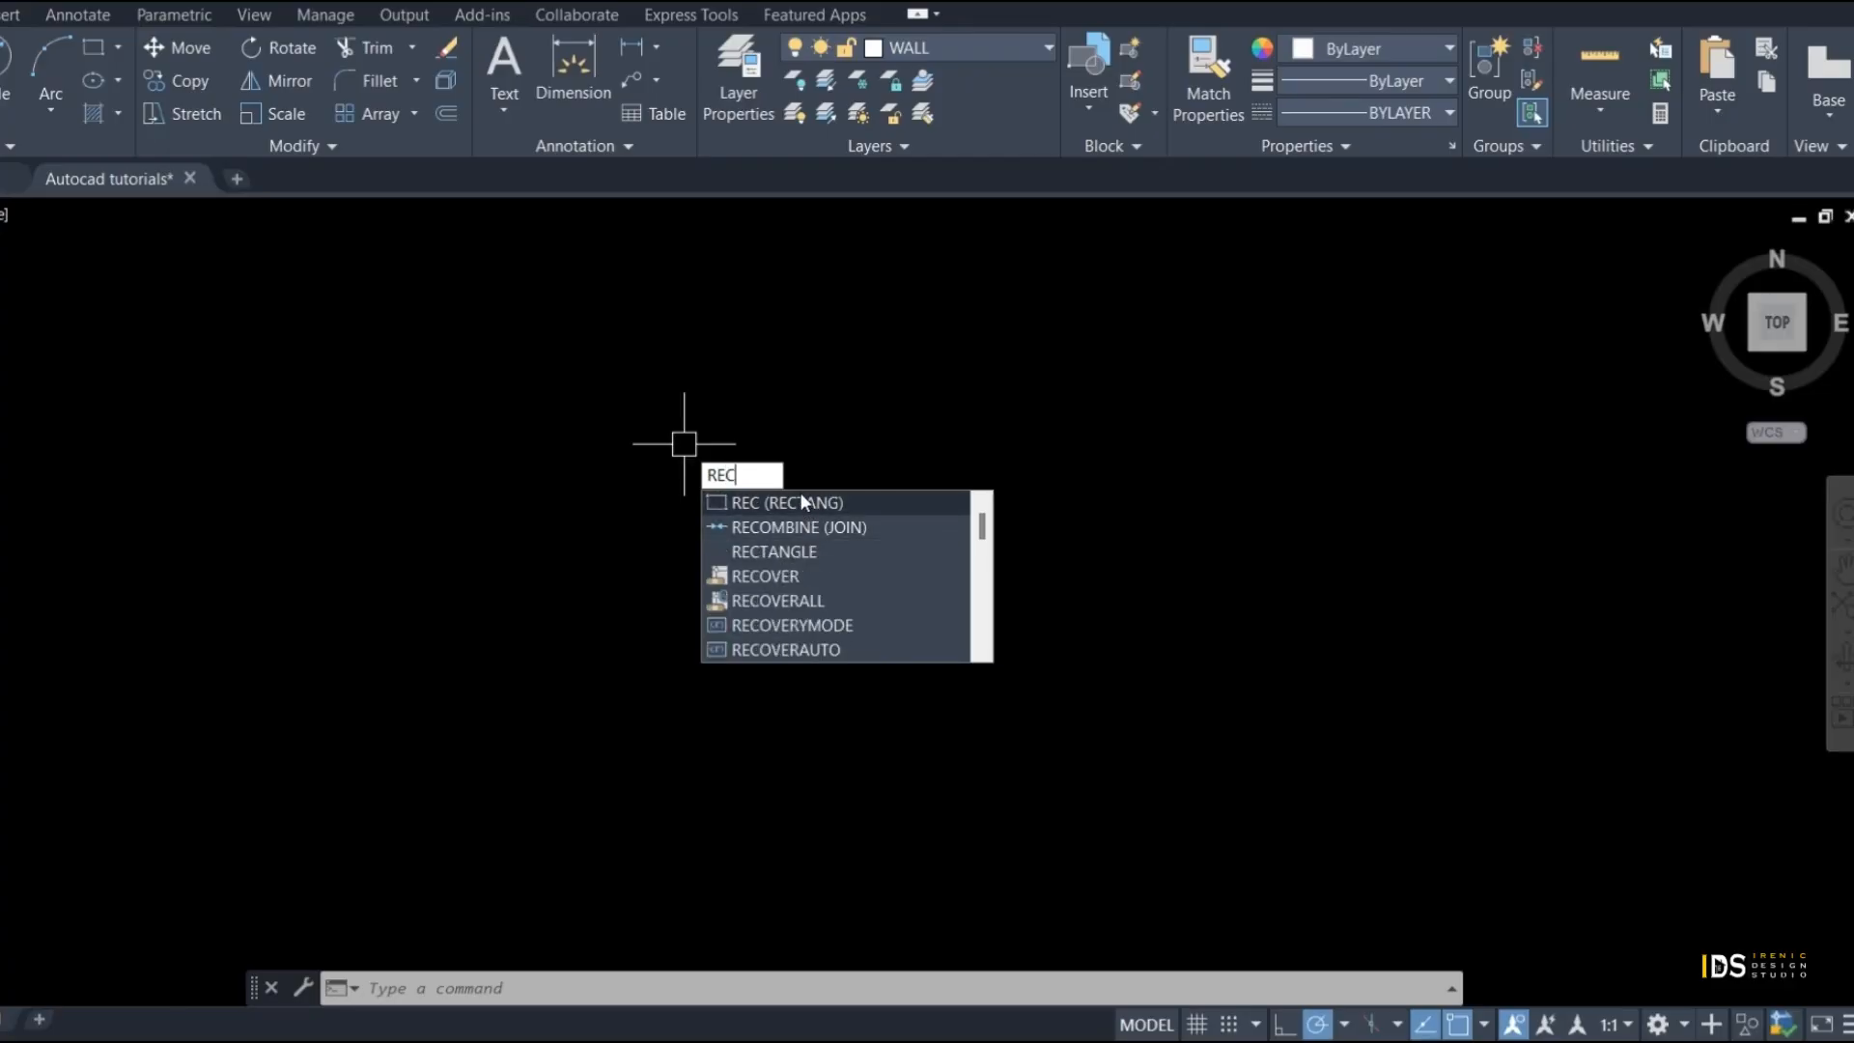
left_click(802, 496)
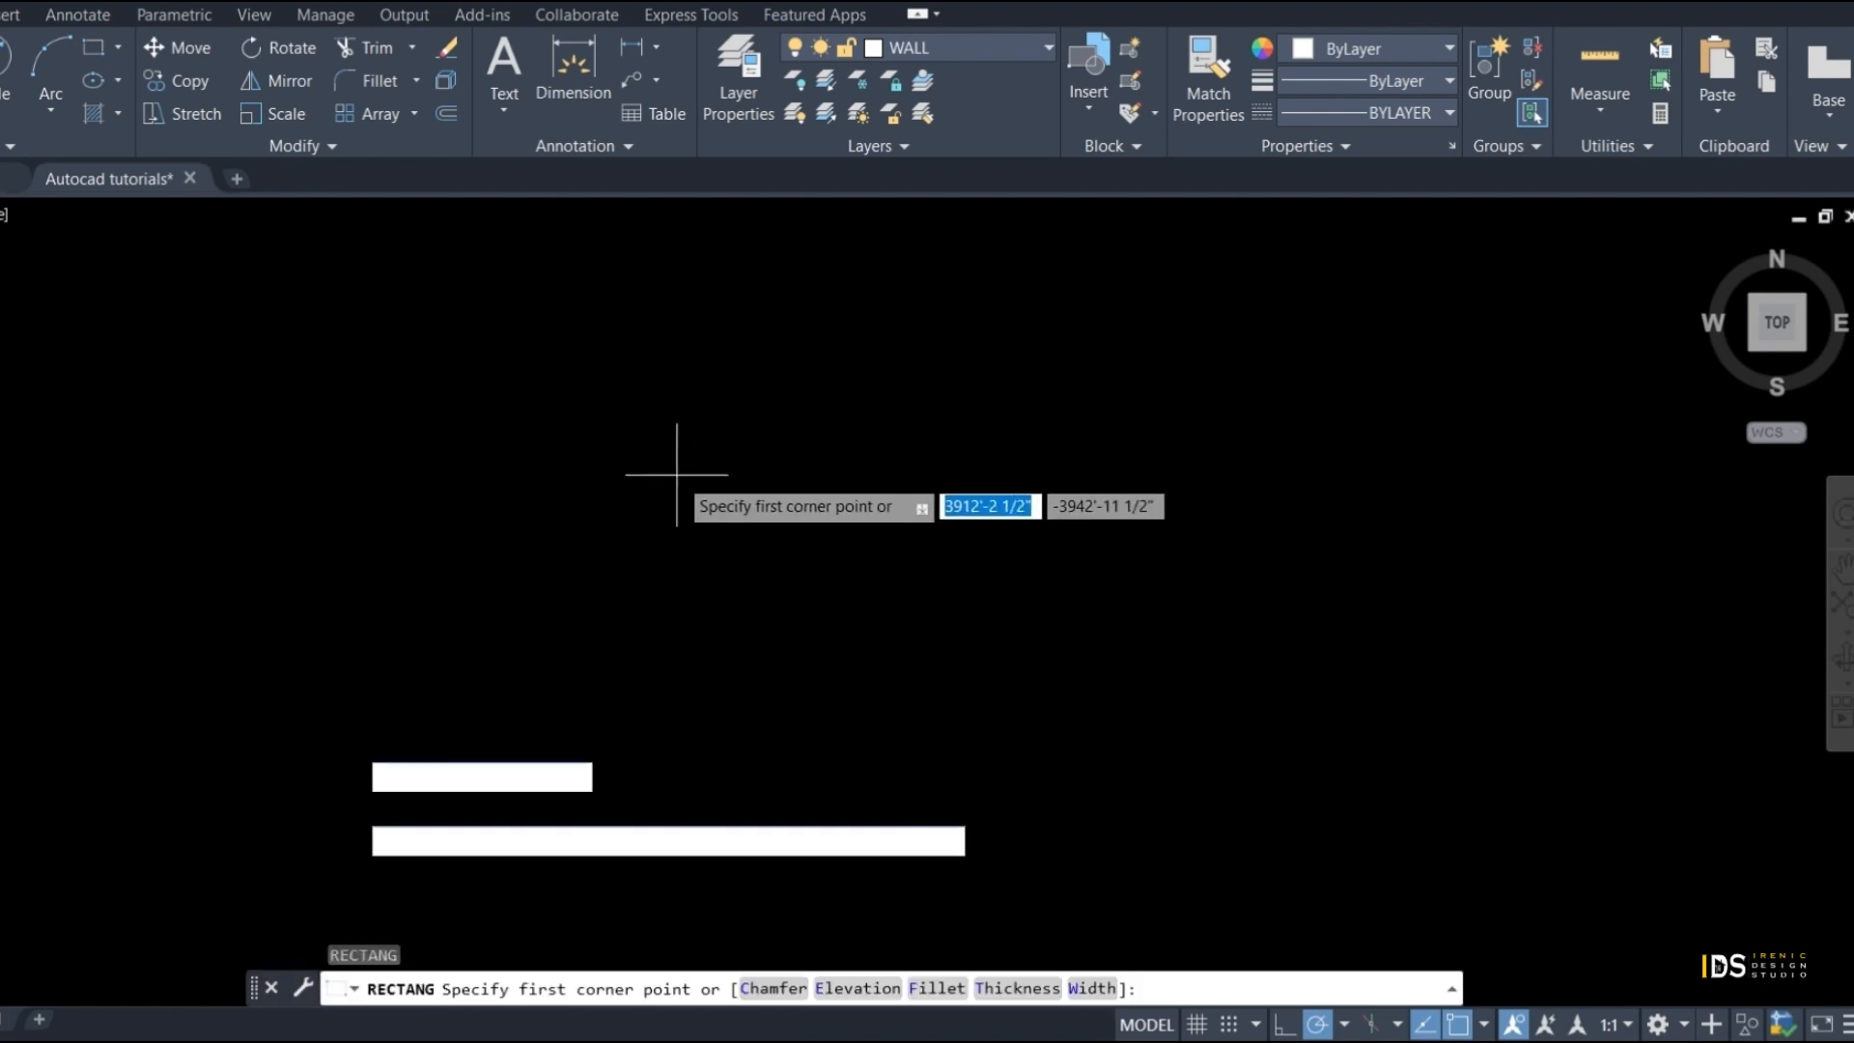
left_click(610, 438)
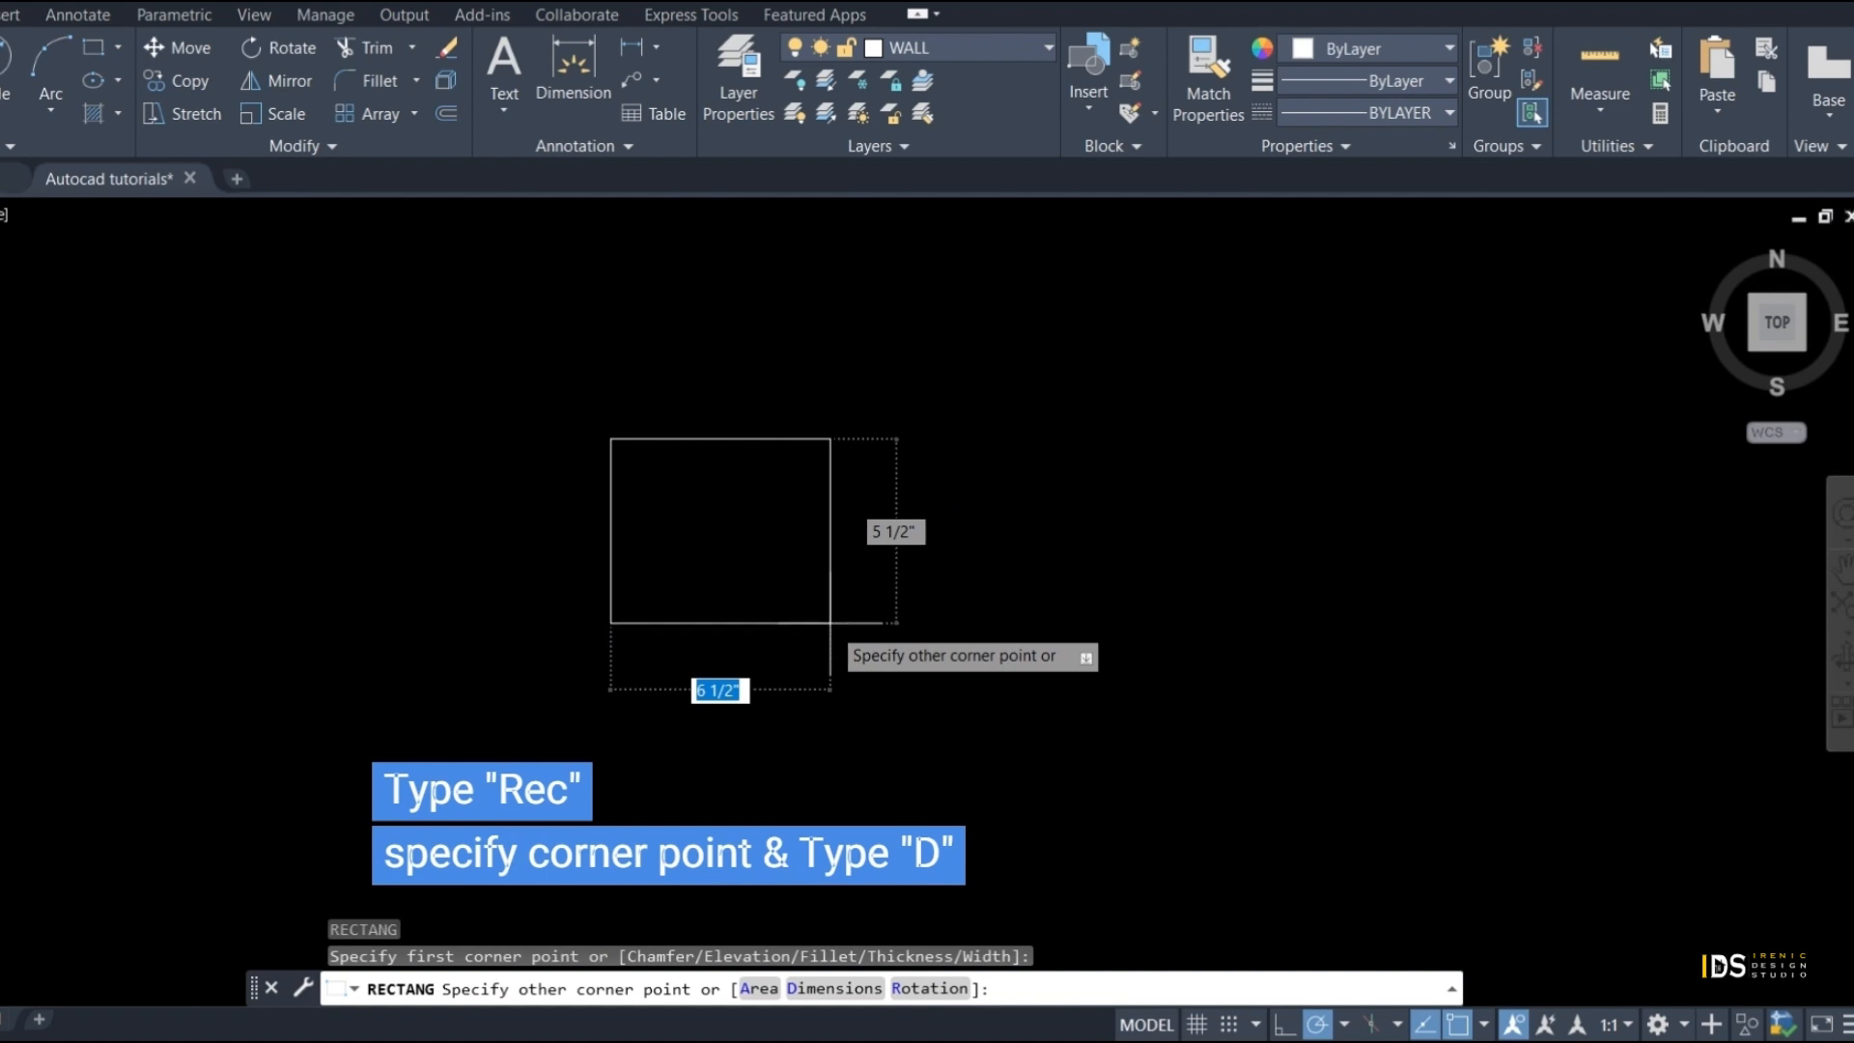
type("D")
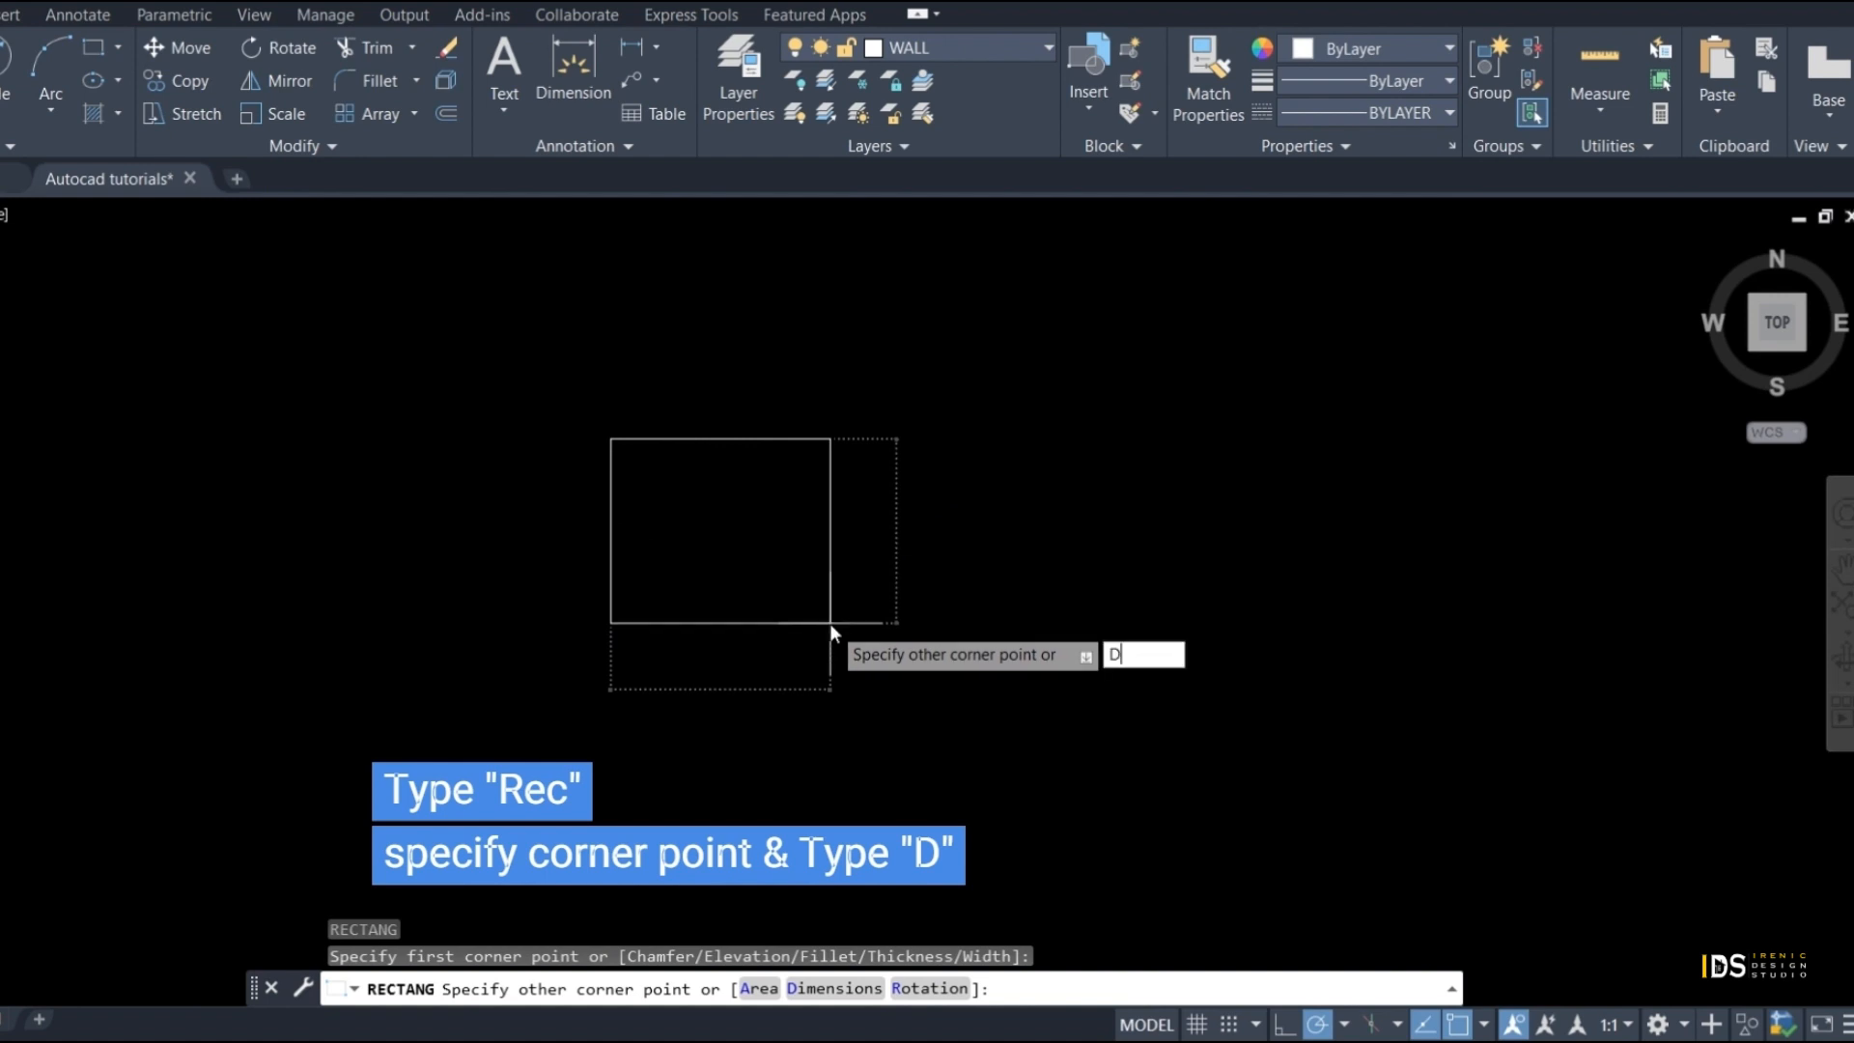
key("Return")
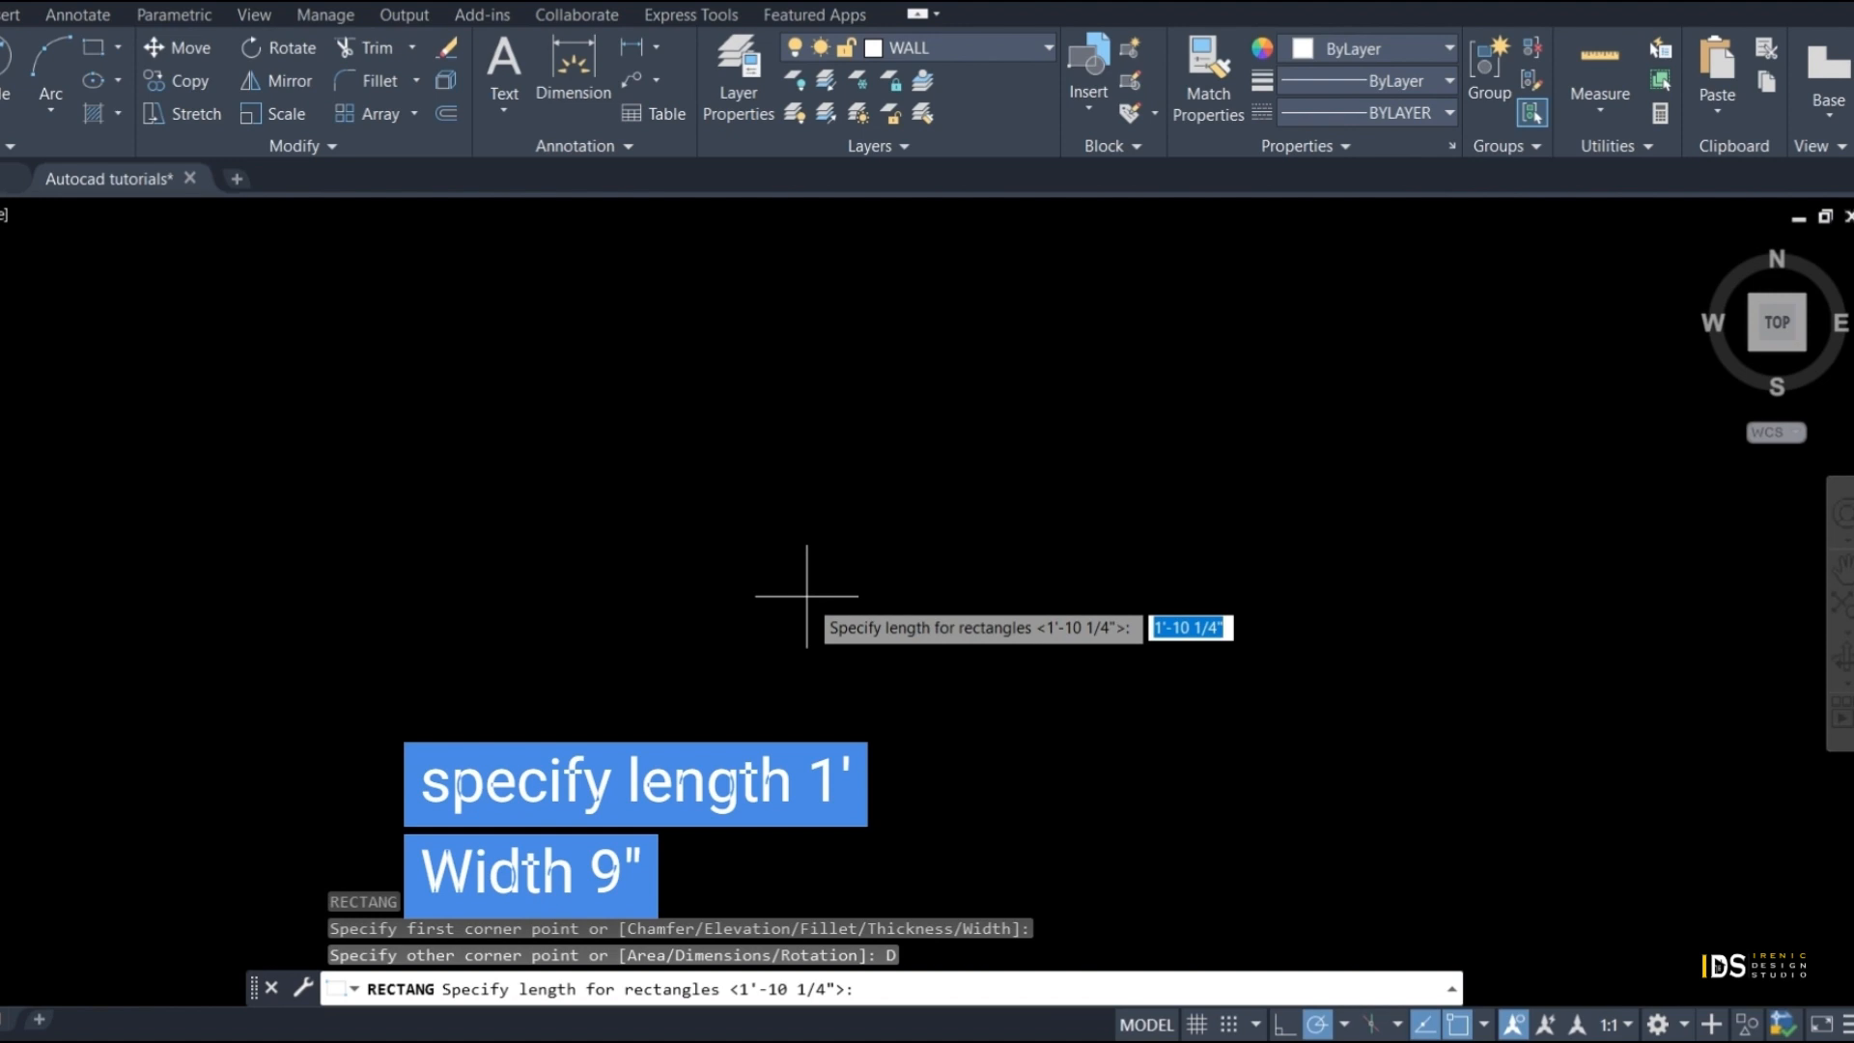
type("1'")
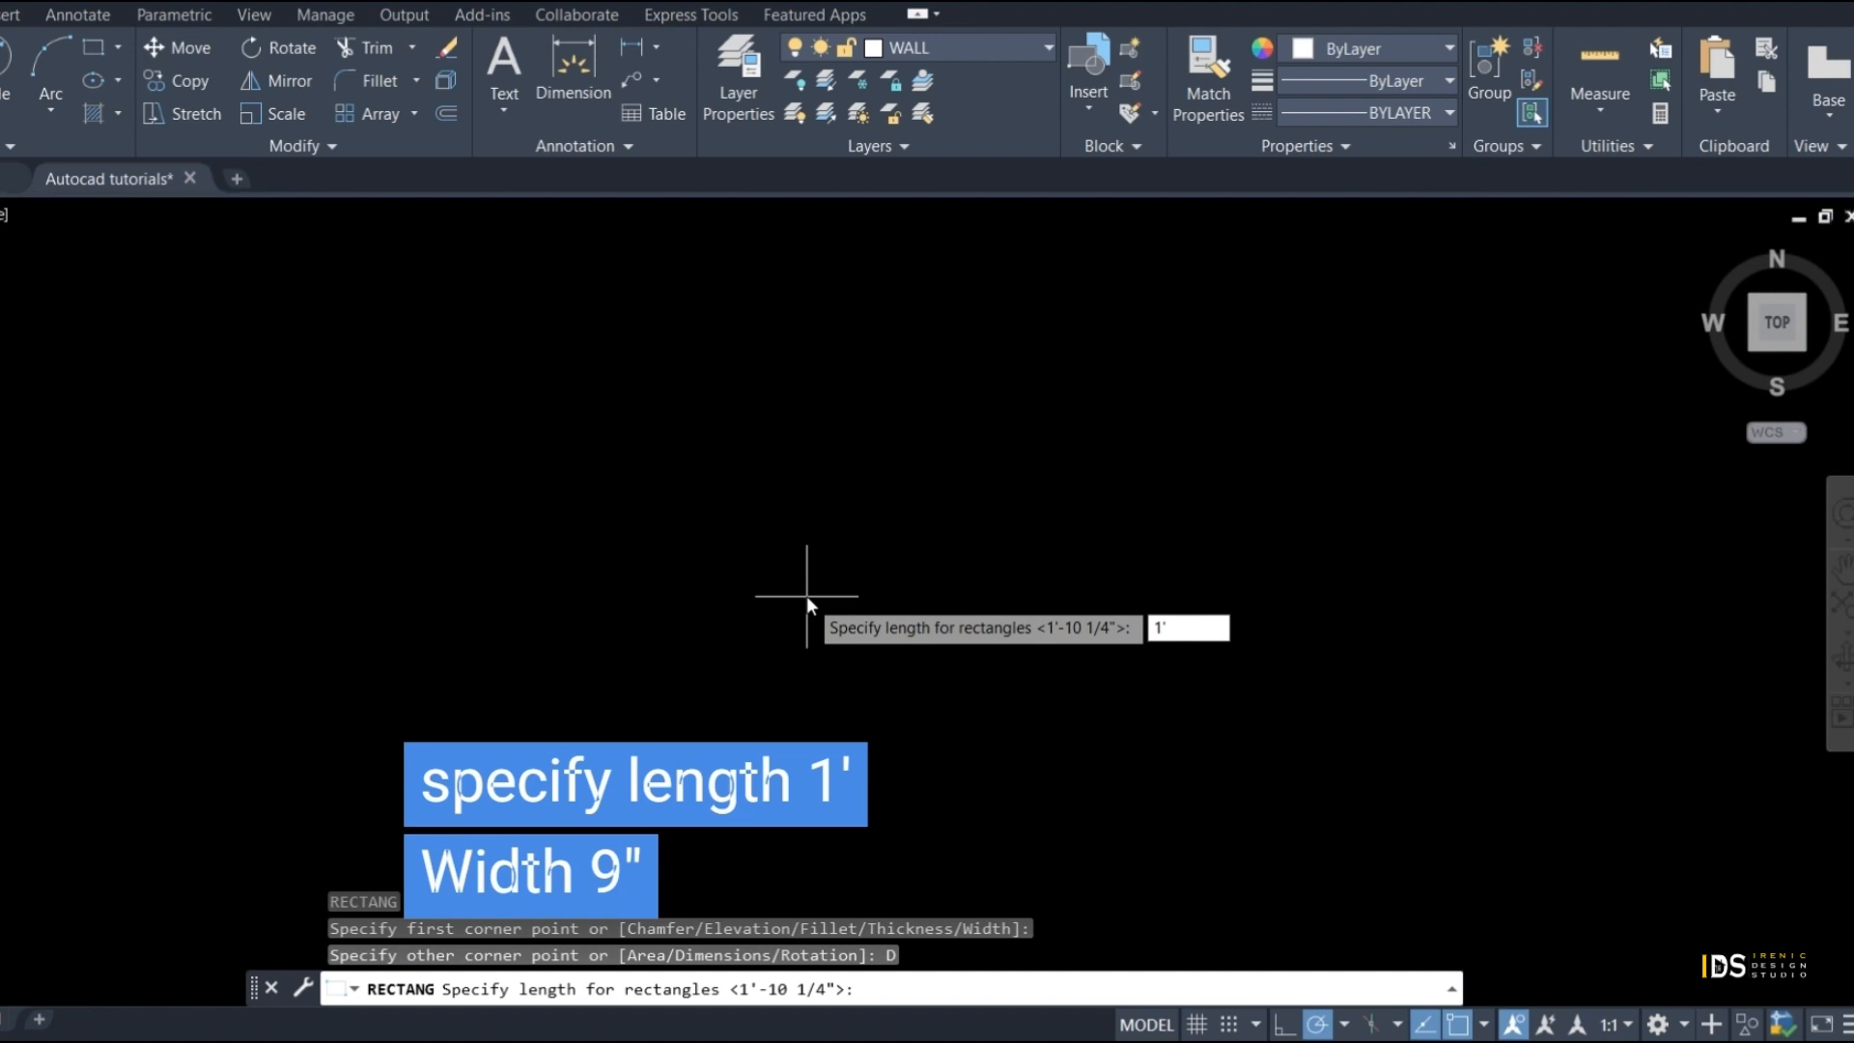
key("Return")
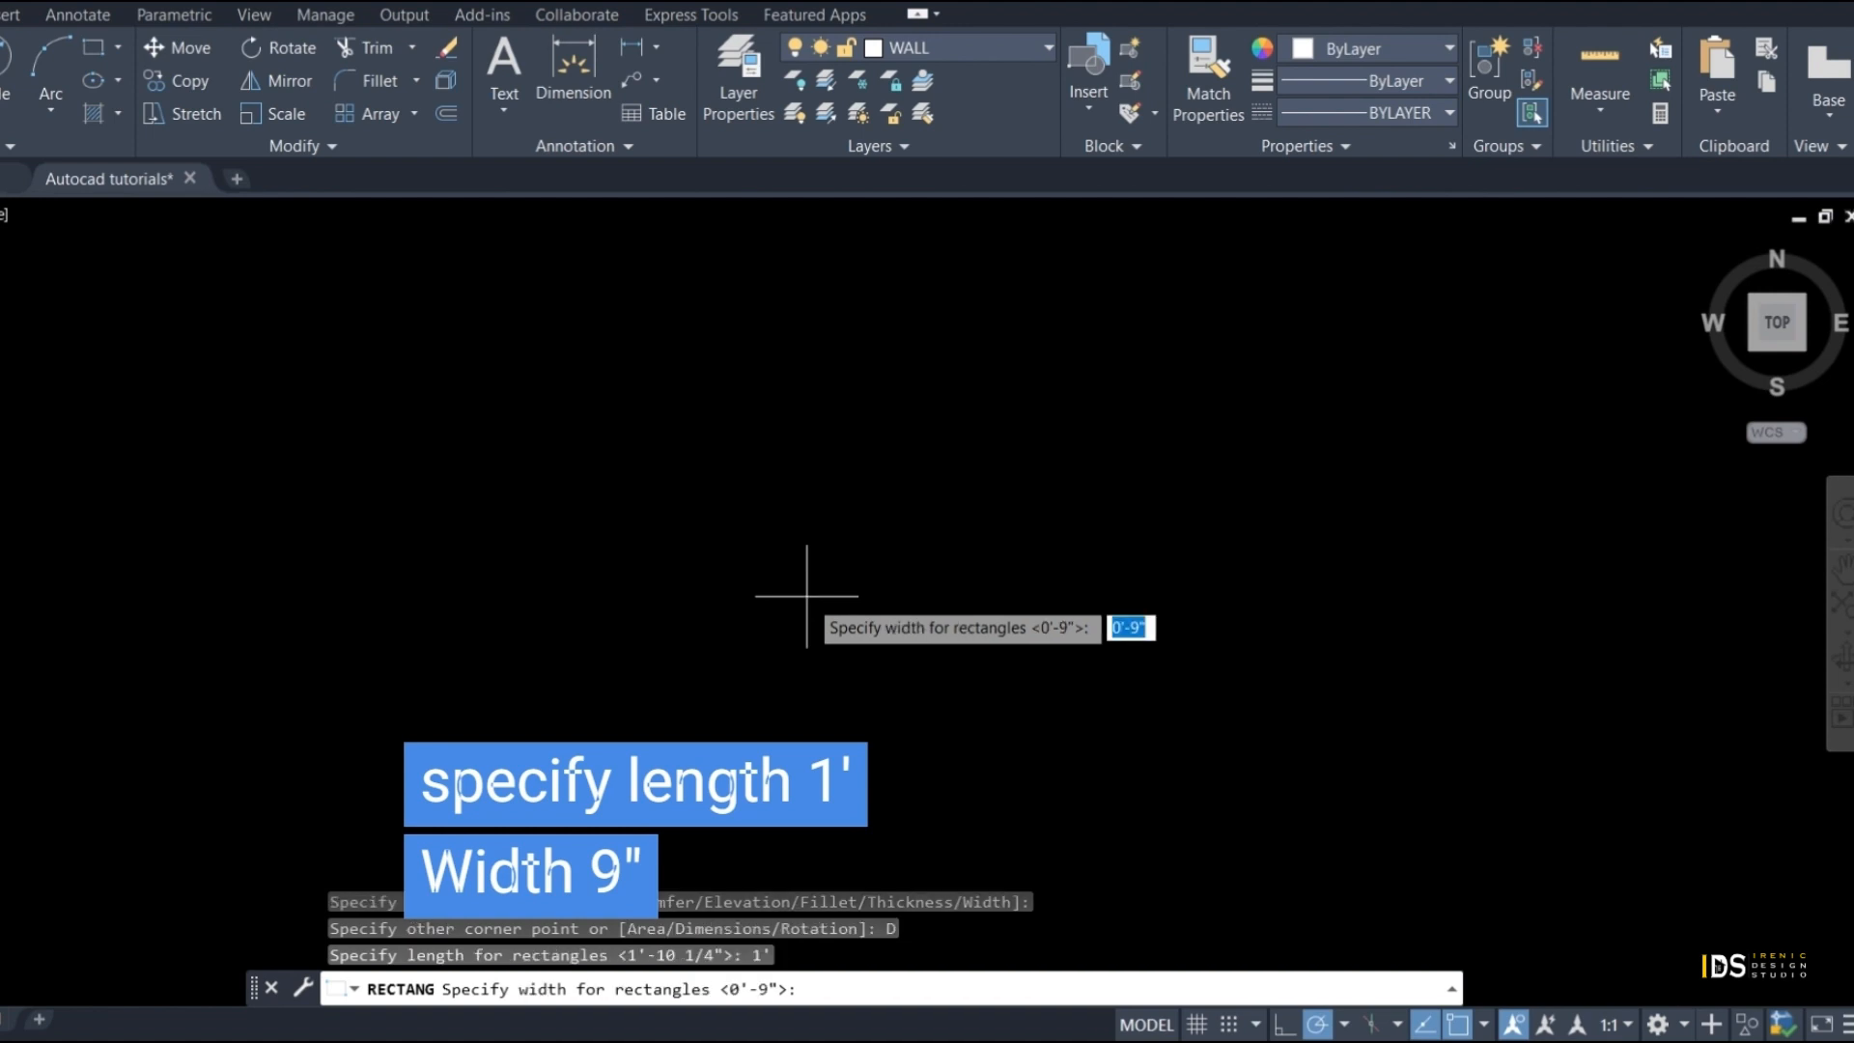
type("9\"")
key("Return")
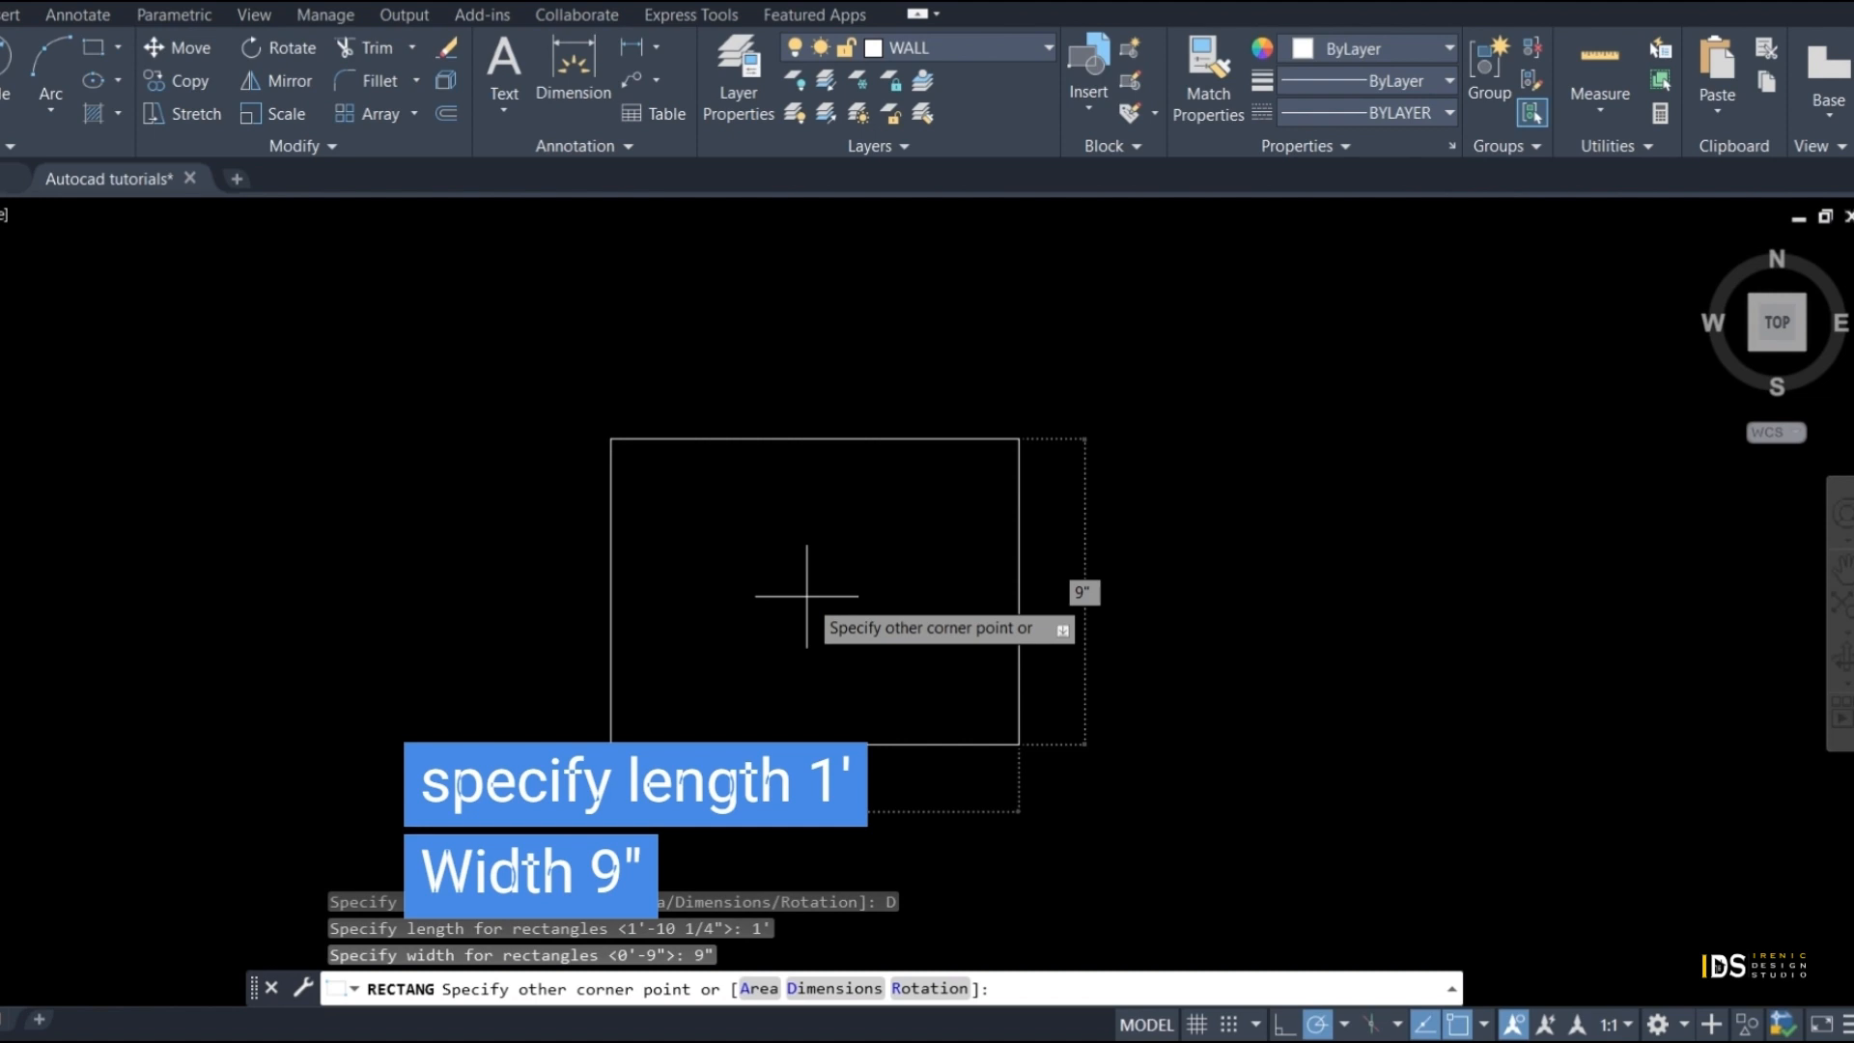
left_click(807, 596)
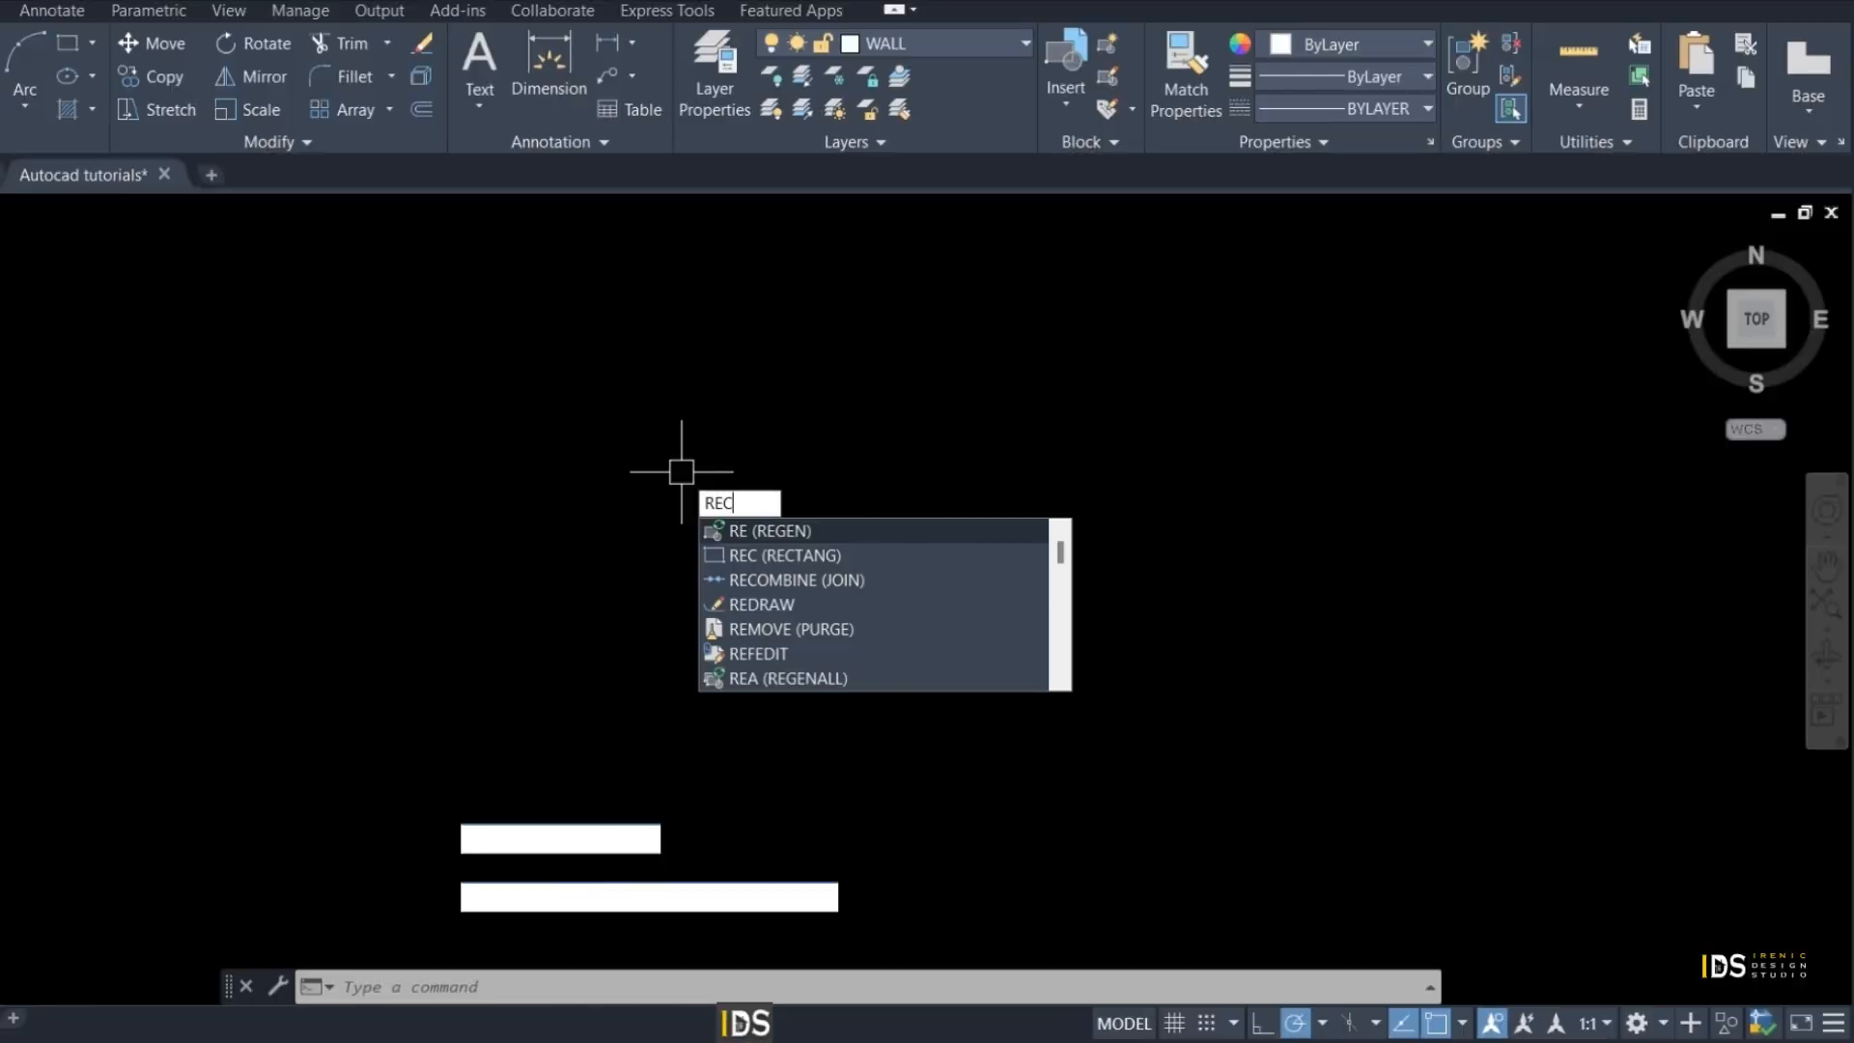
Draw a rectangle in an empty part of the drawing, rotated 45 degrees, with a length of 10" and a width of 3"
type("C")
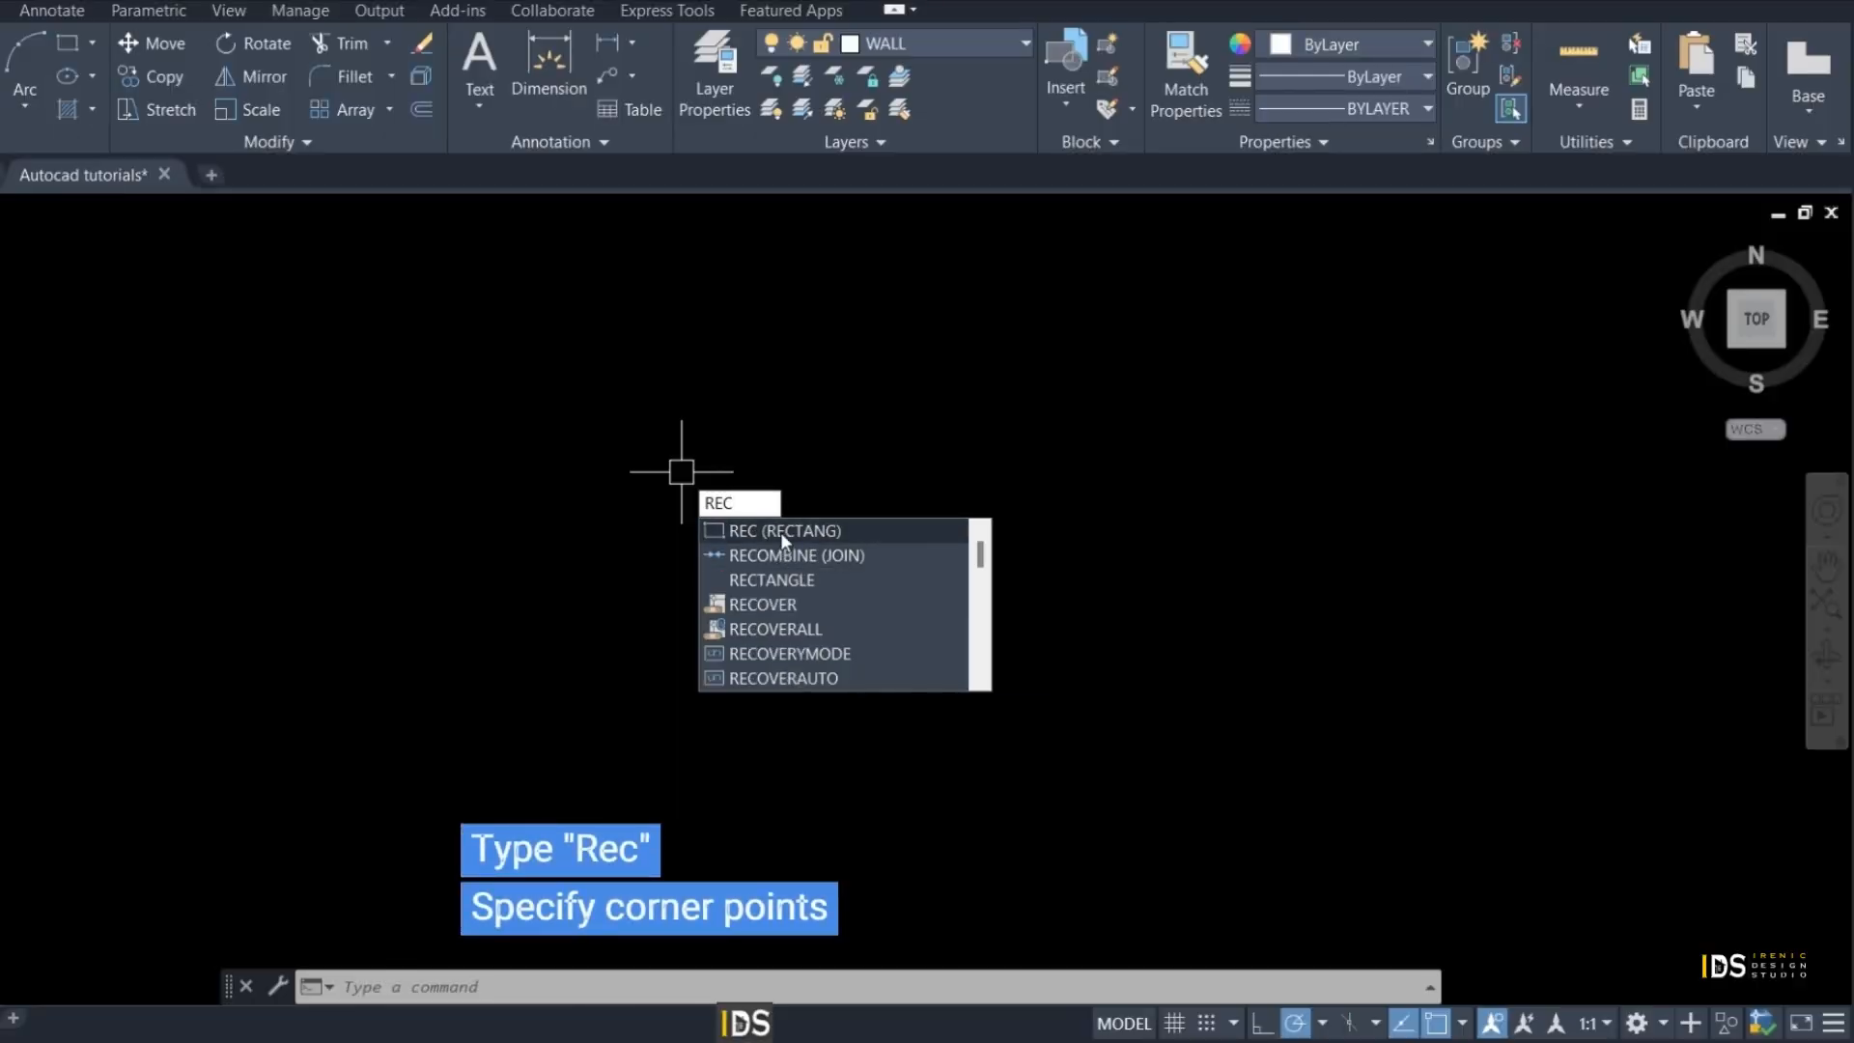
left_click(784, 531)
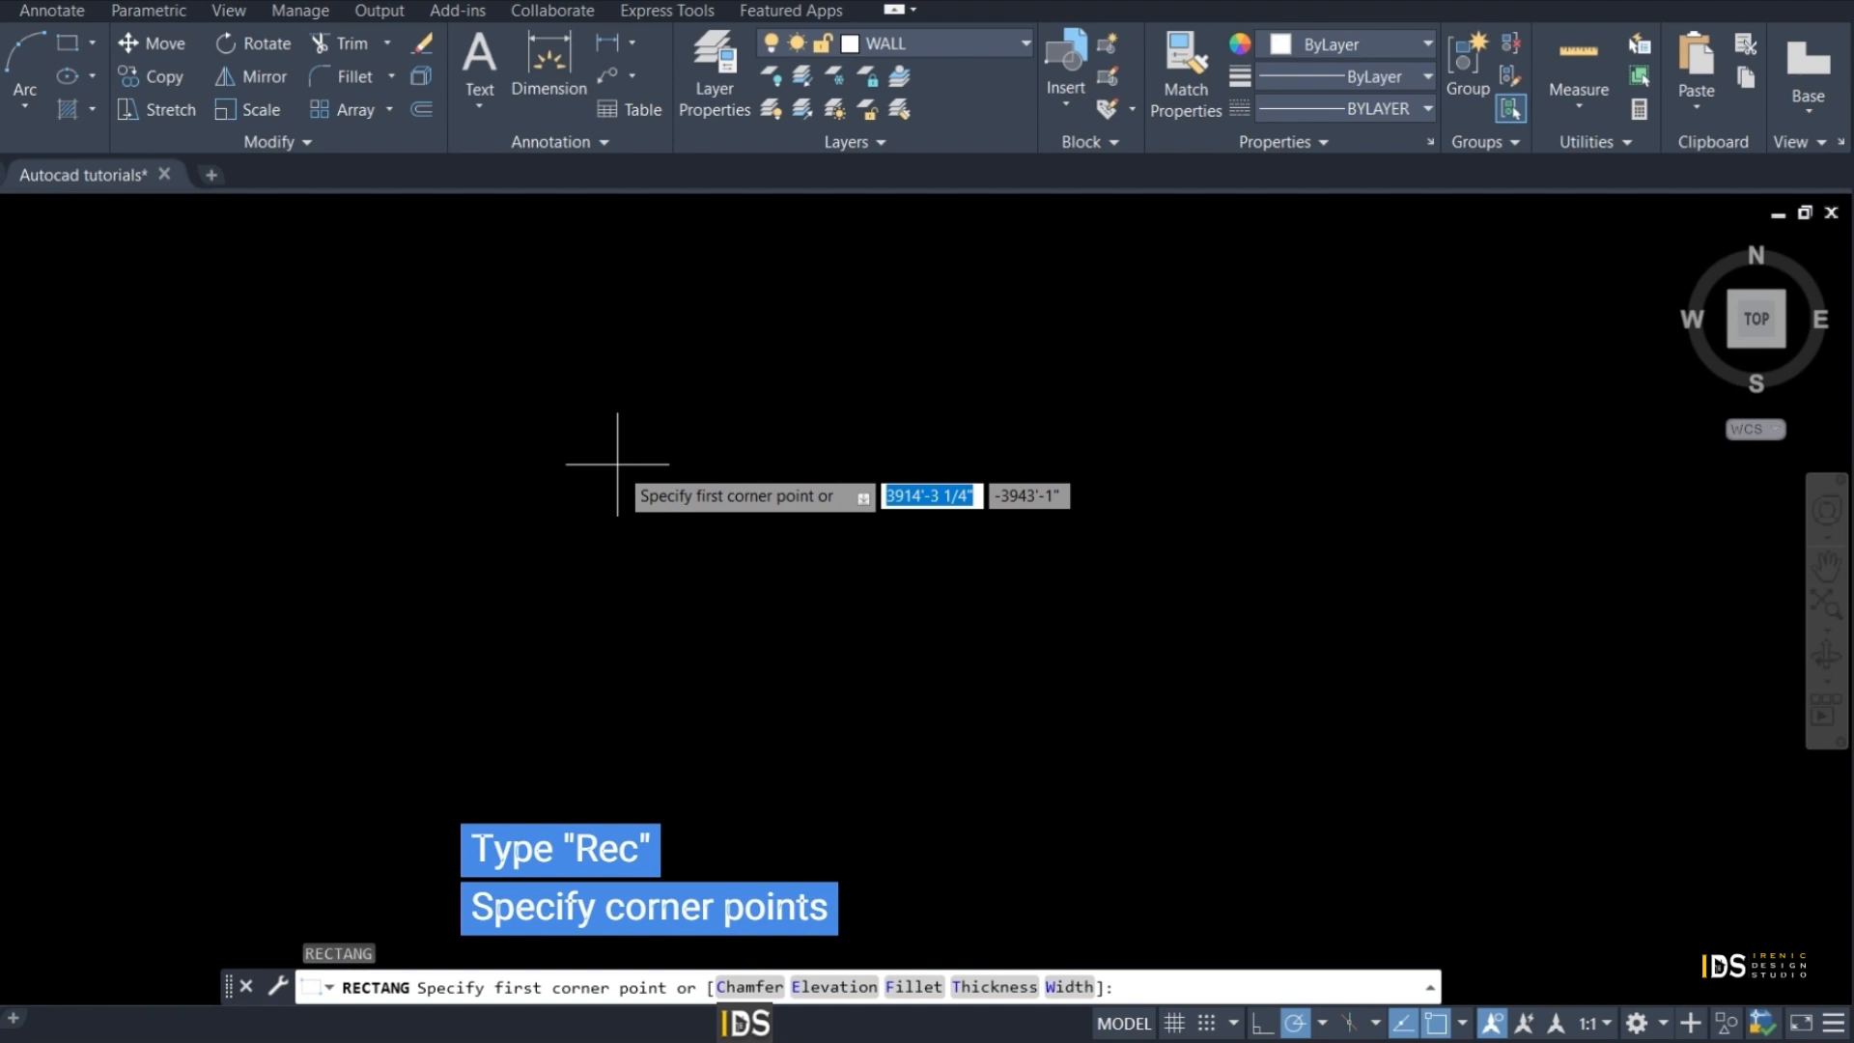
left_click(617, 464)
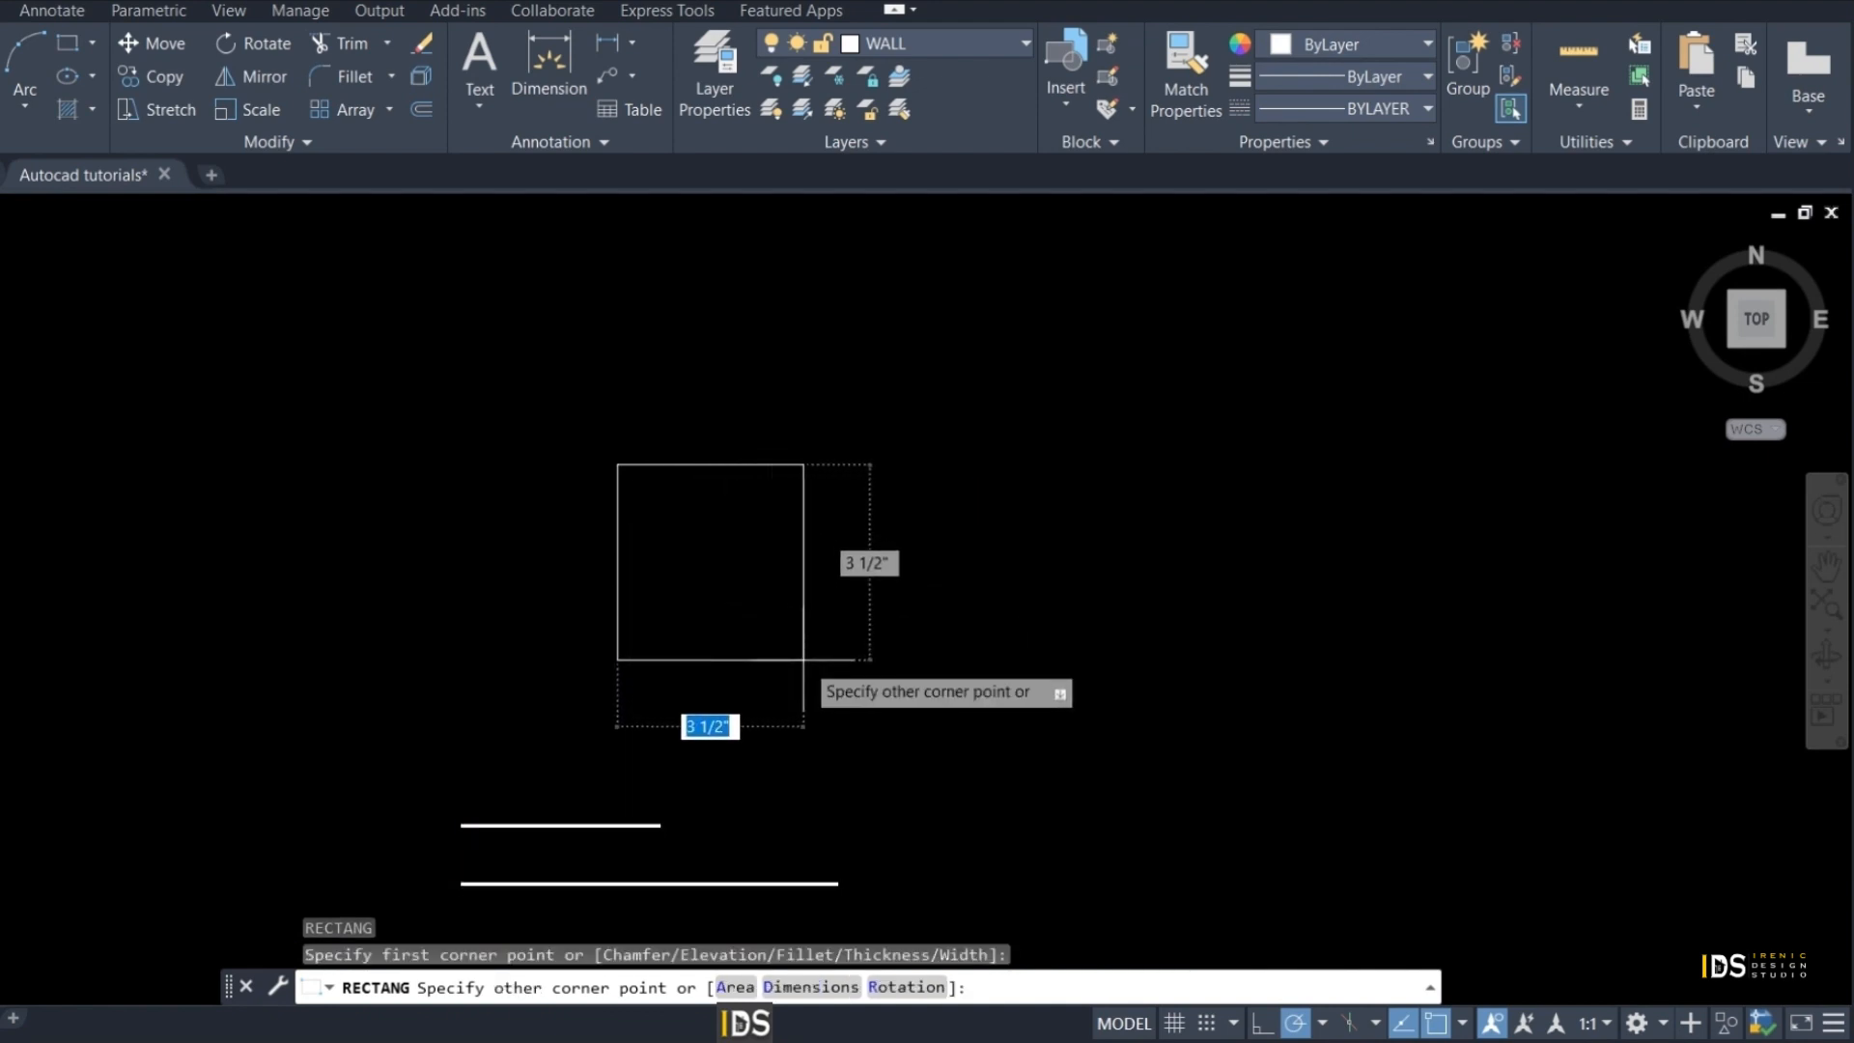
type("R")
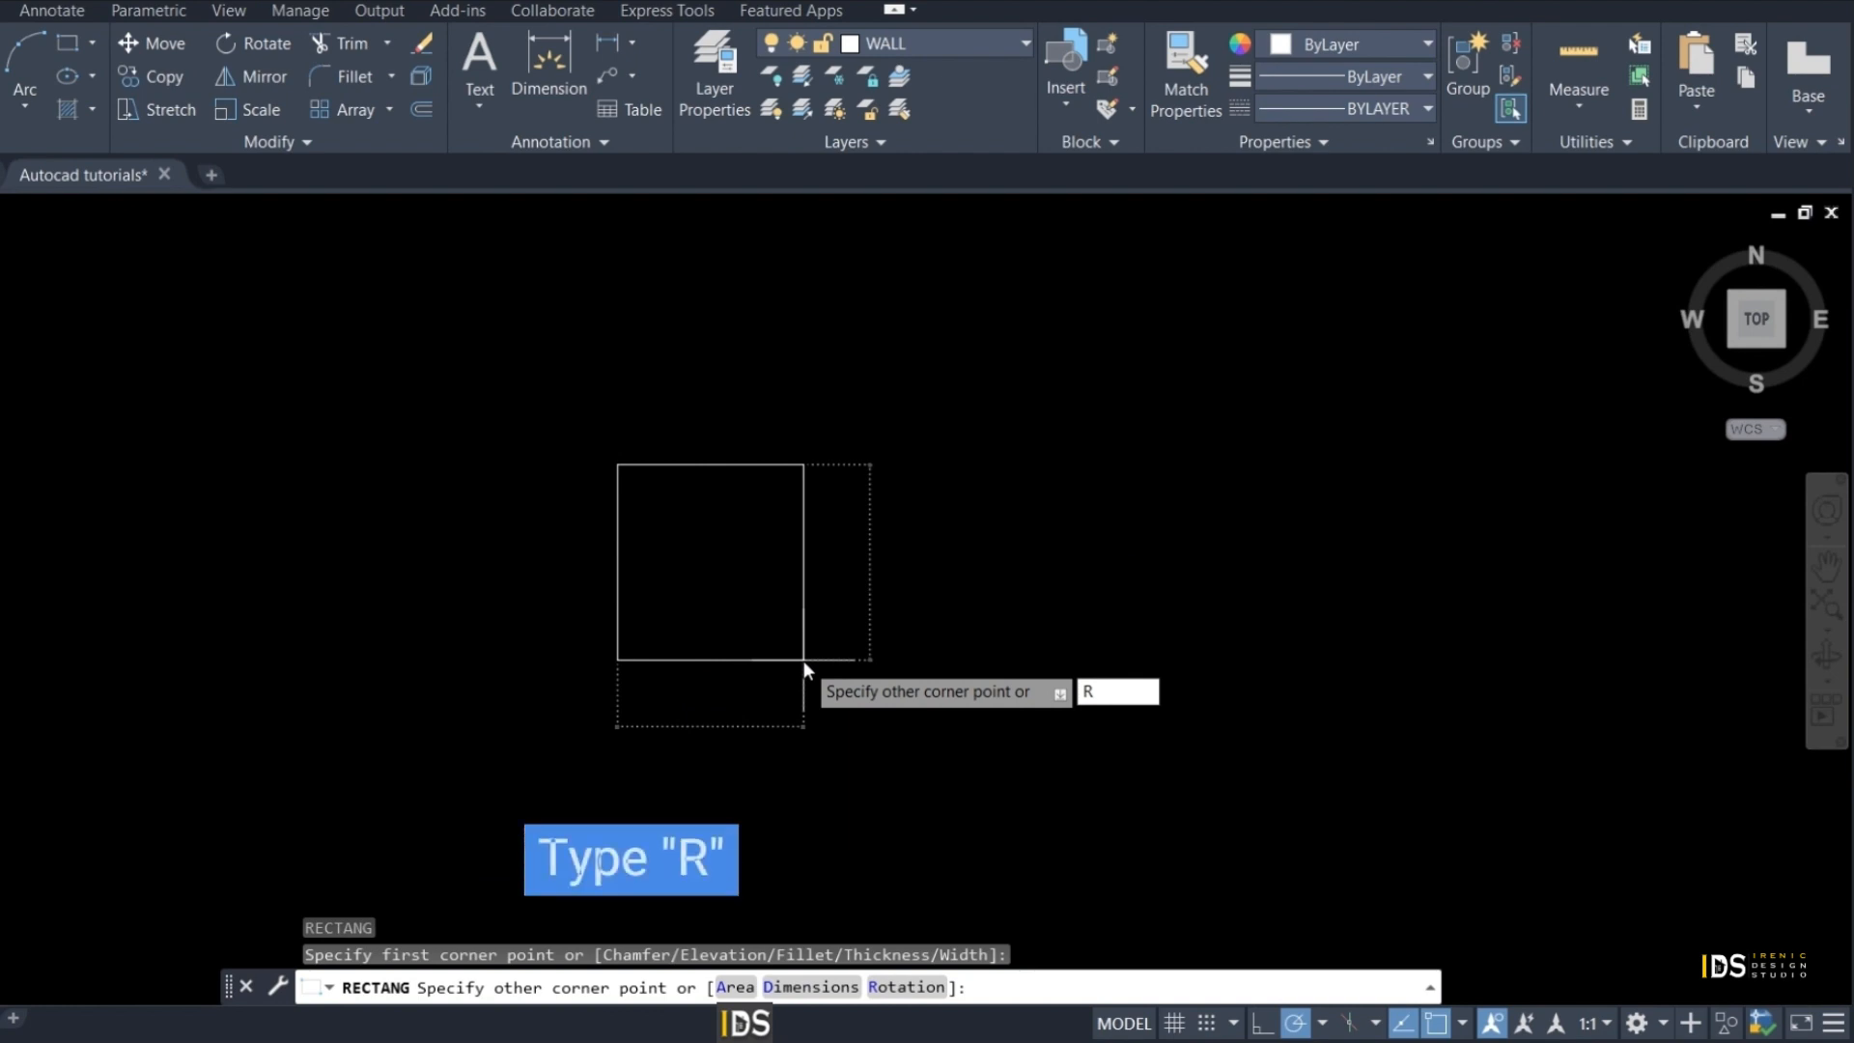
key("Return")
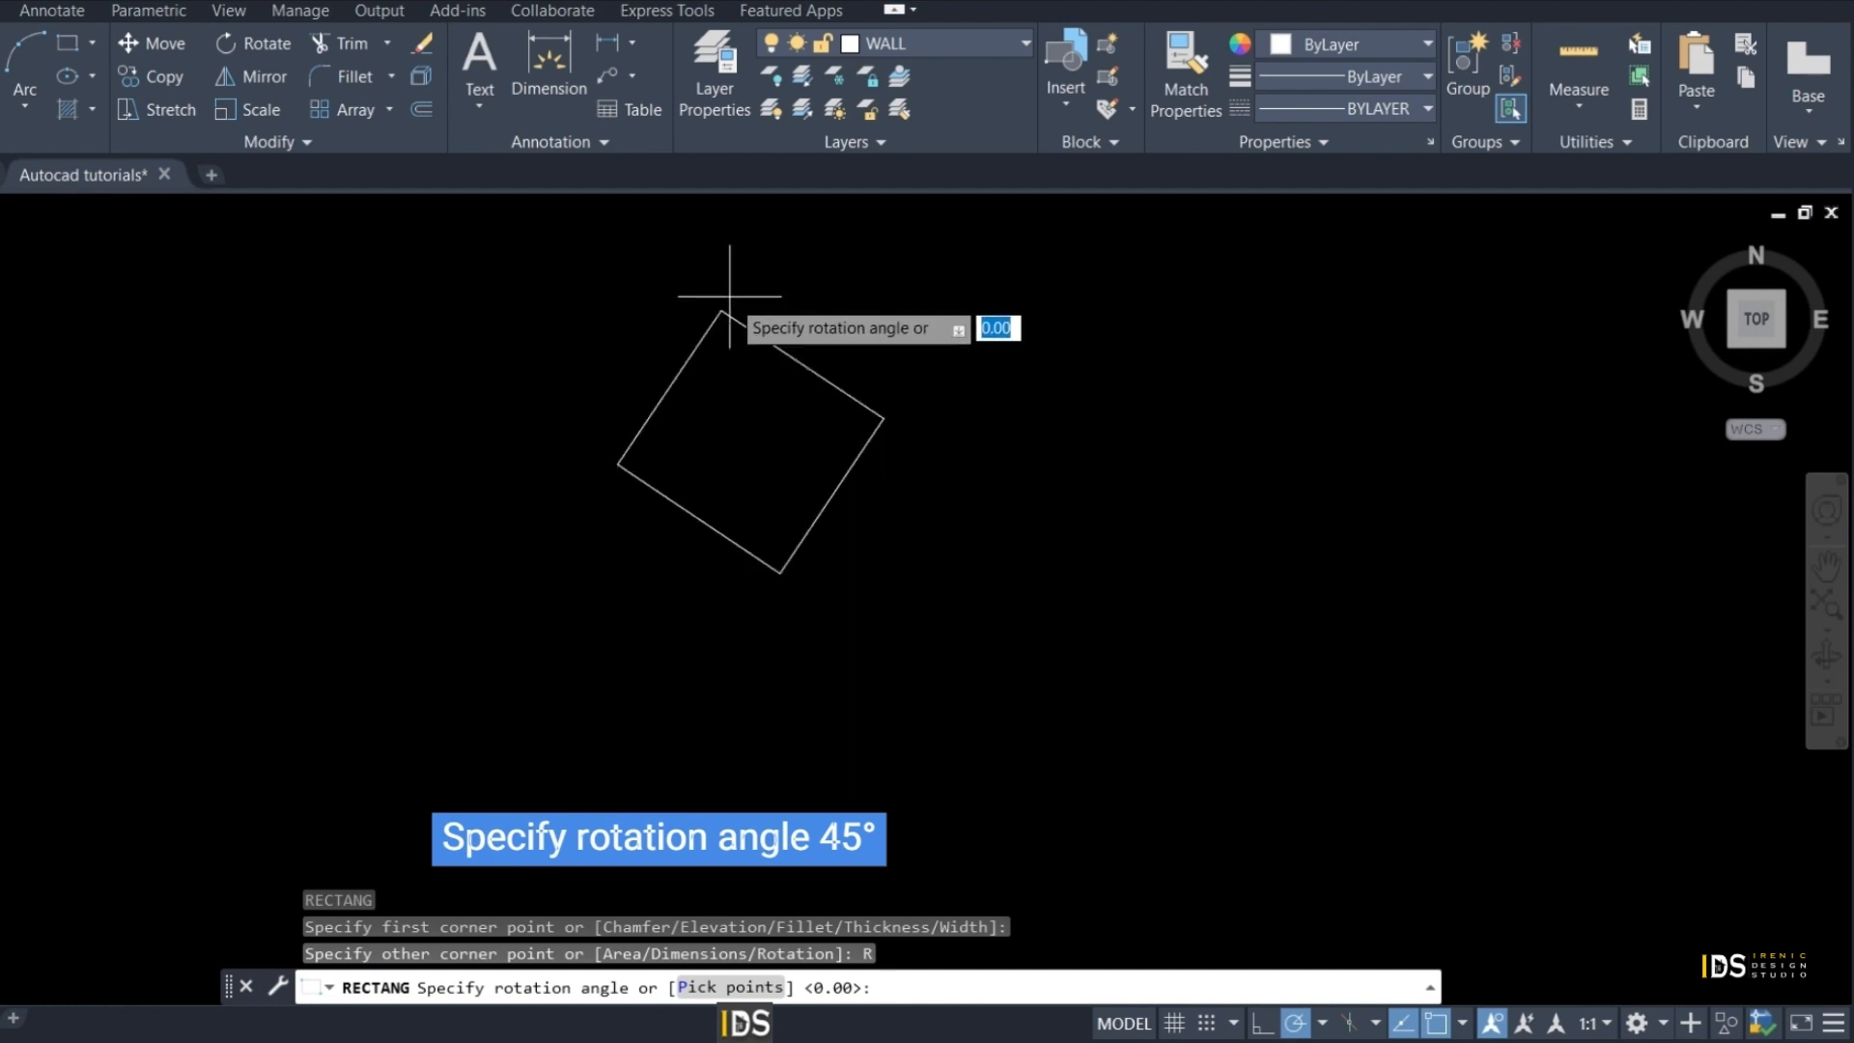
type("45")
key("Return")
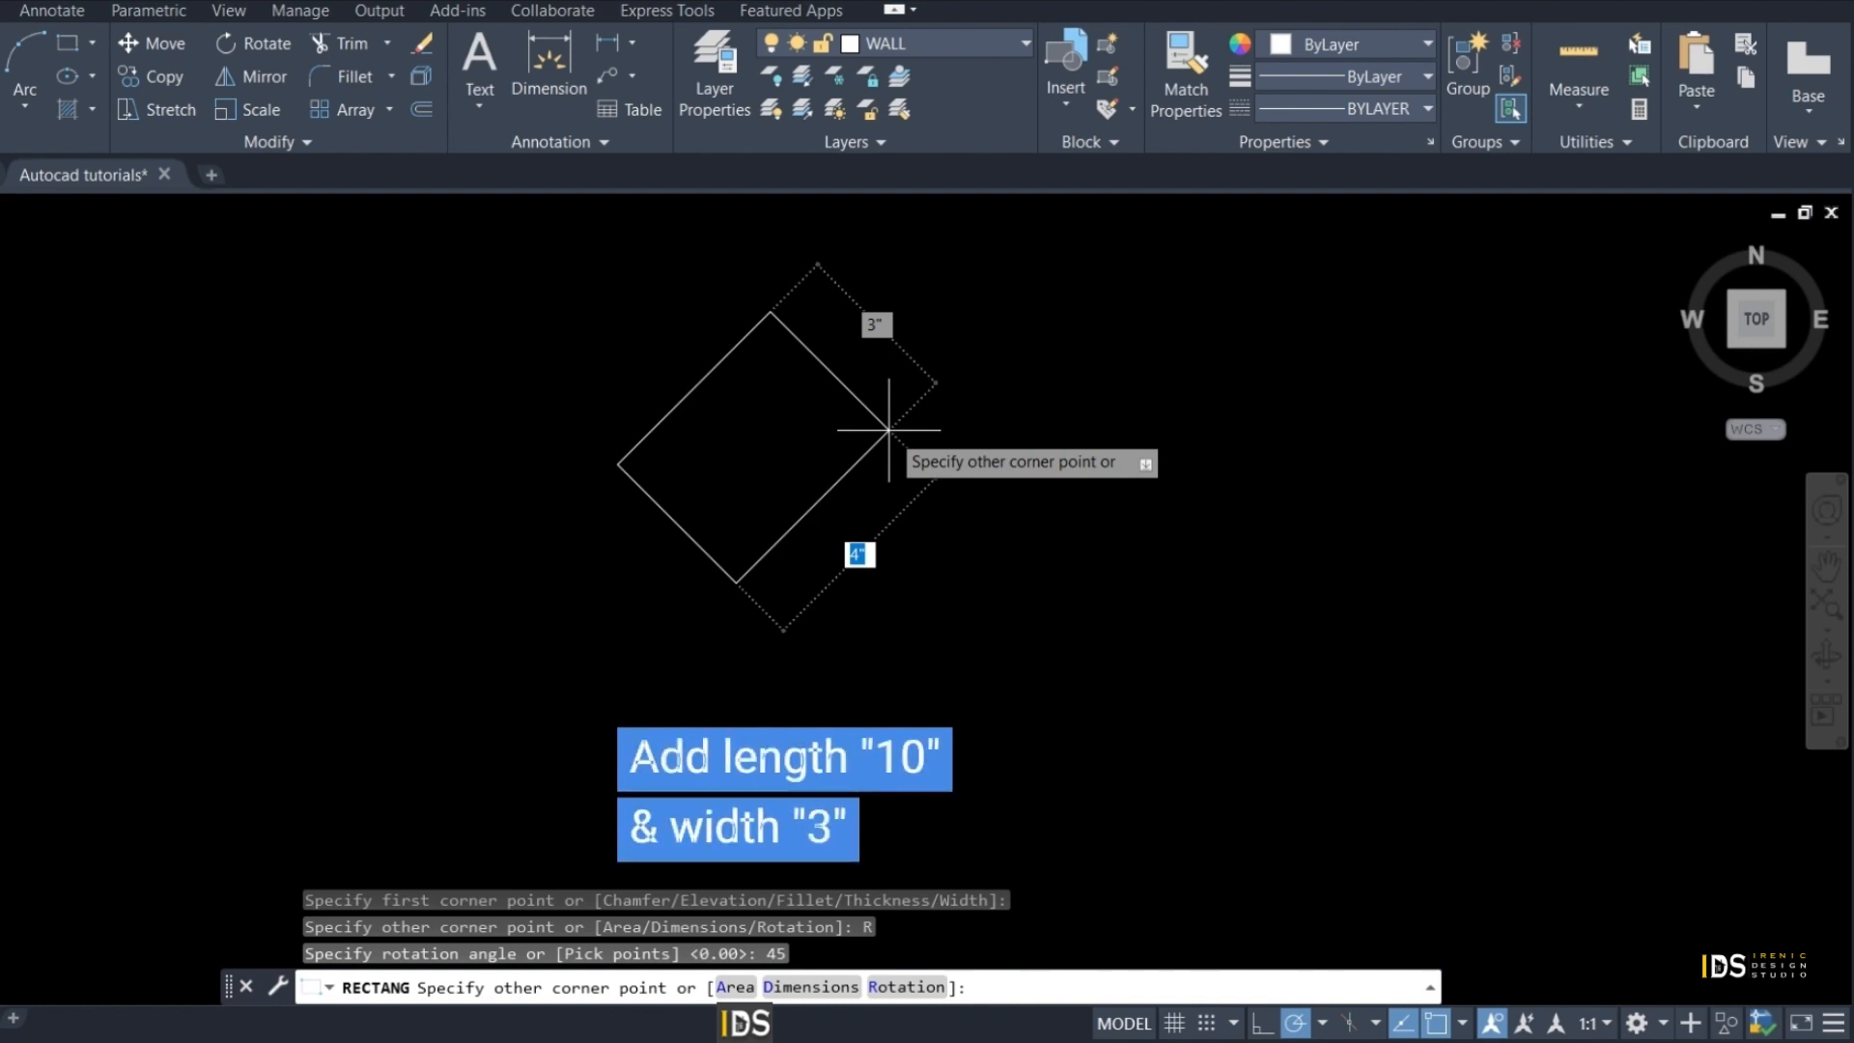
type("10")
key("Return")
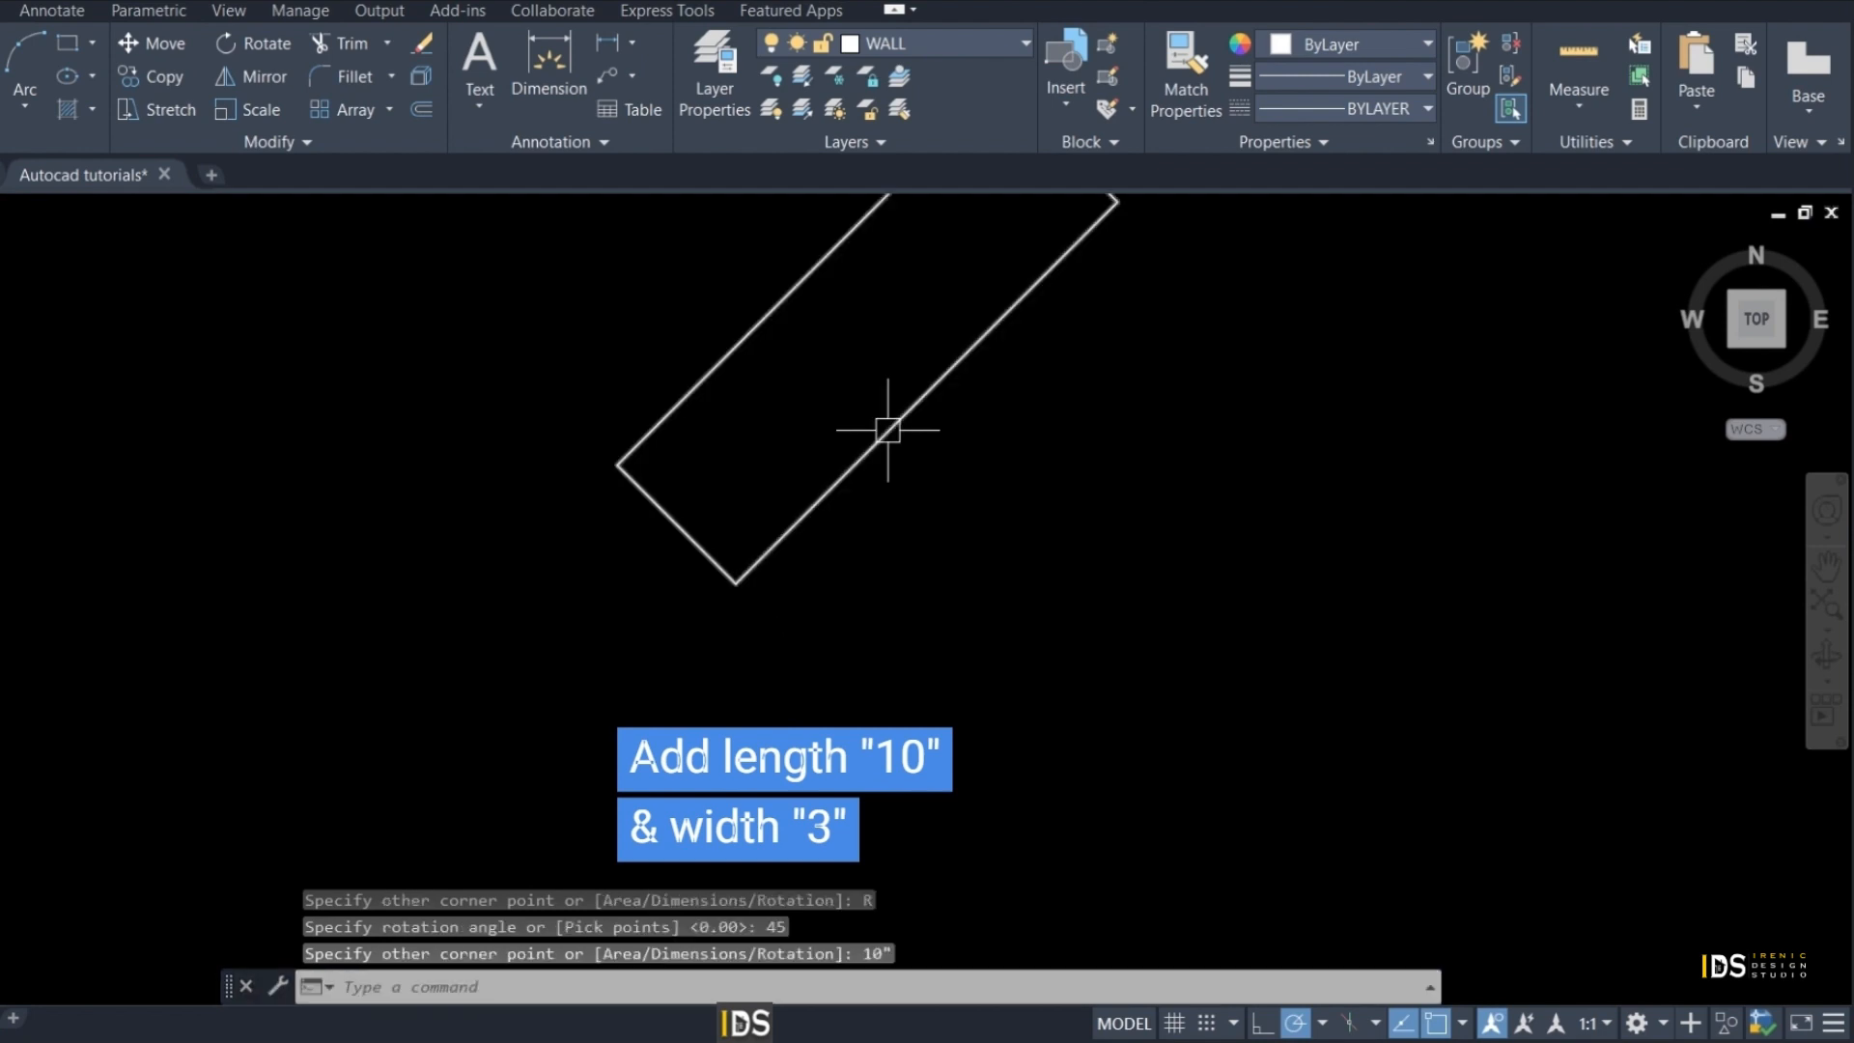
type("p")
key("Return")
left_click_drag(894, 298, 705, 557)
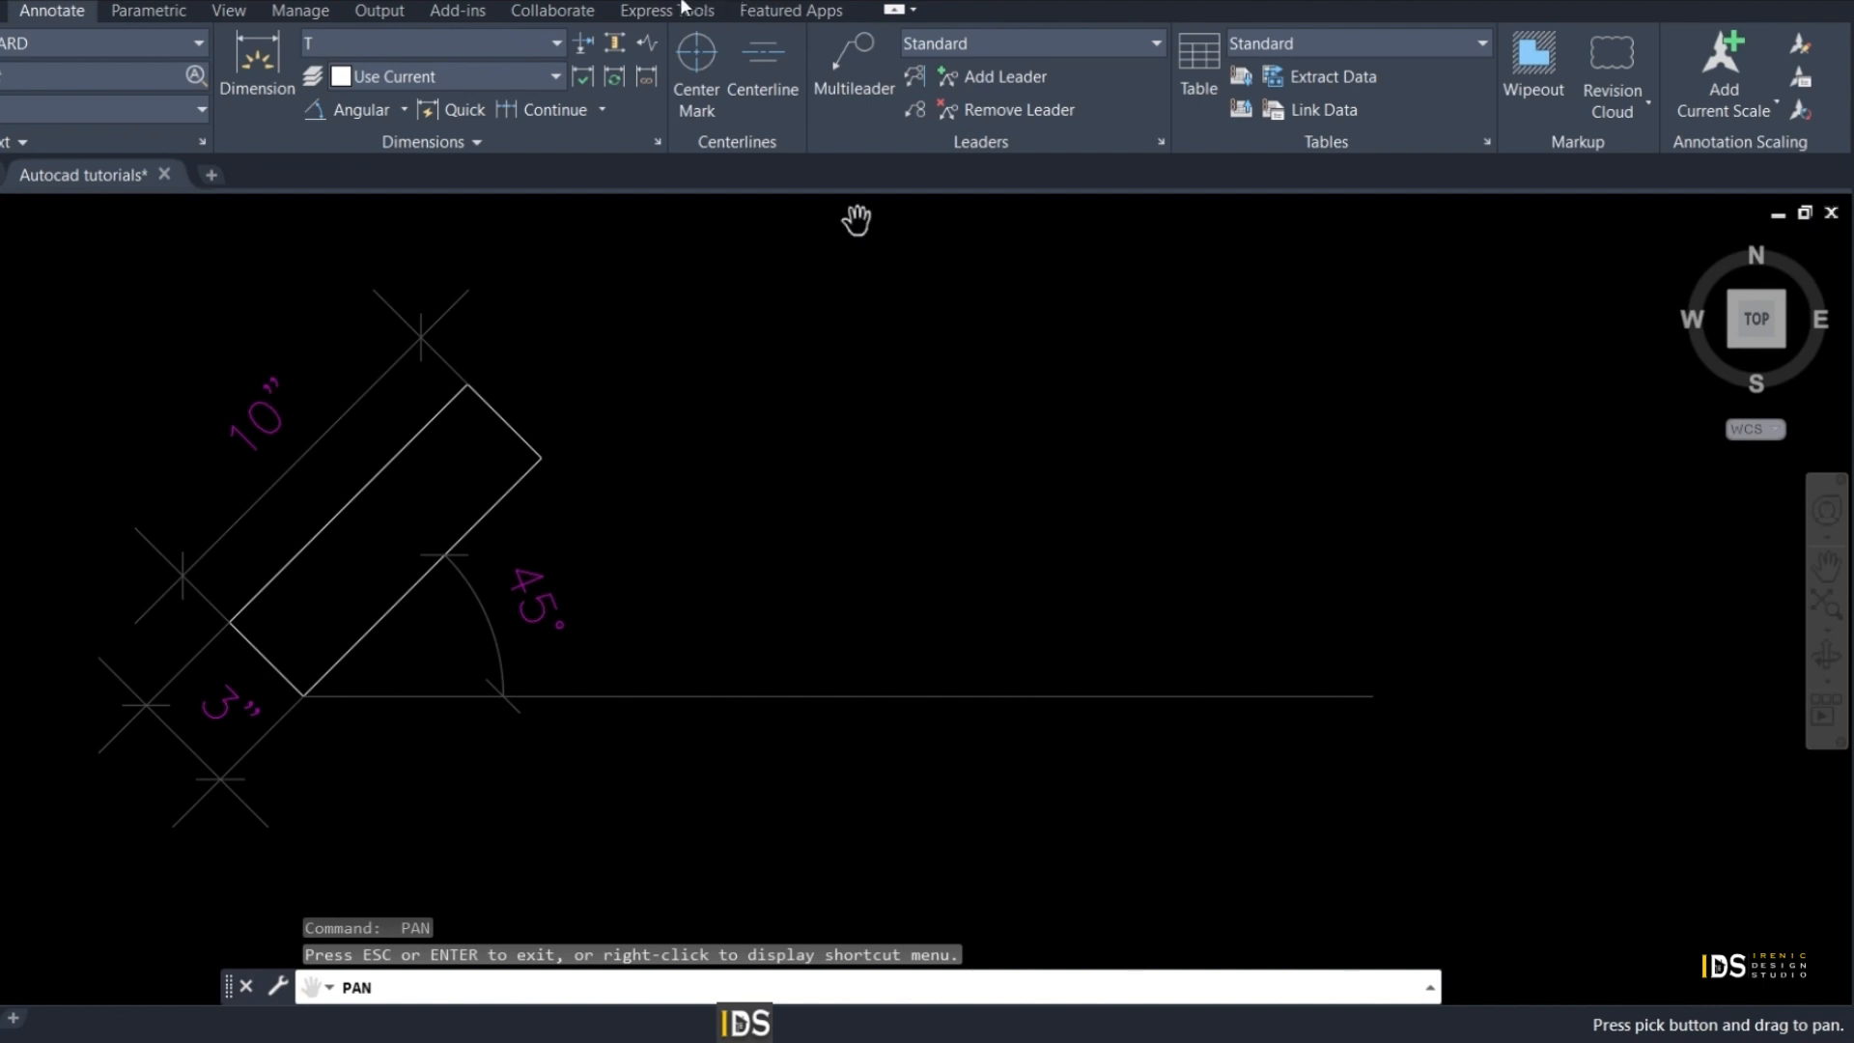
Measure the area of the small green circle with the Object option of the AREA command
type("AA")
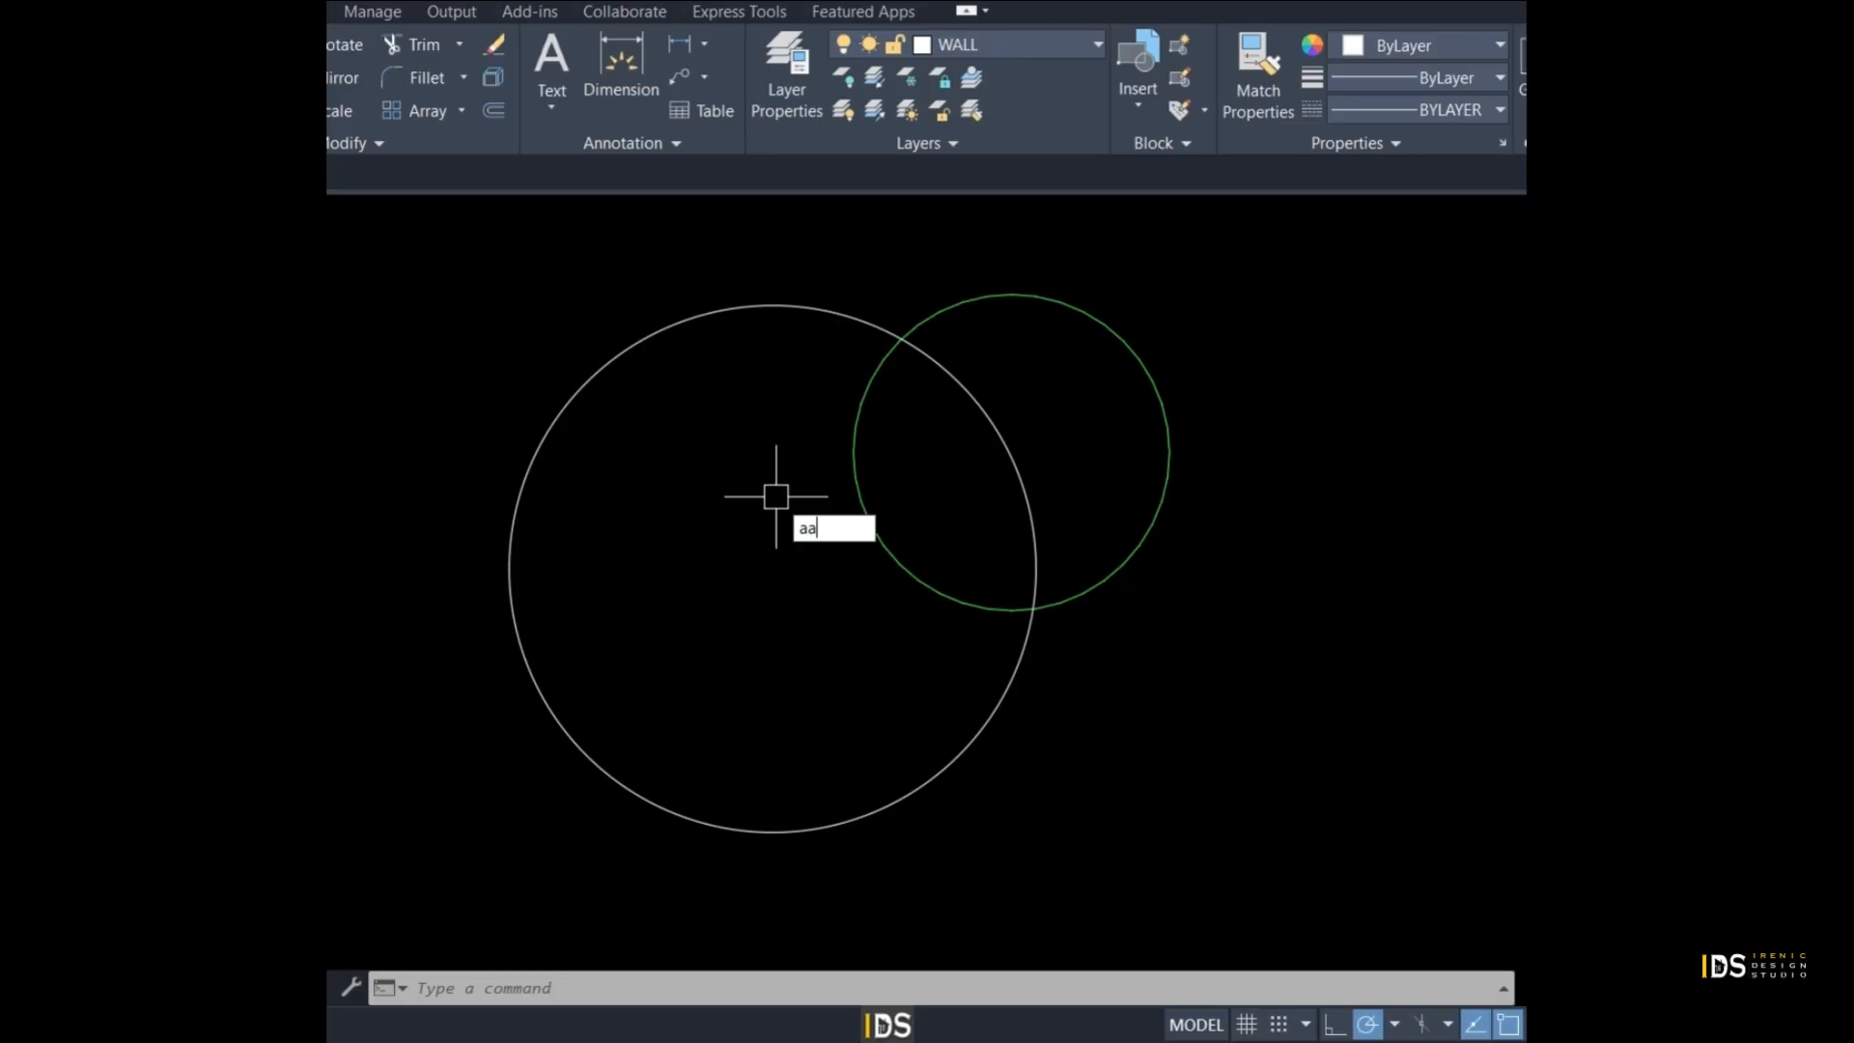
key("Return")
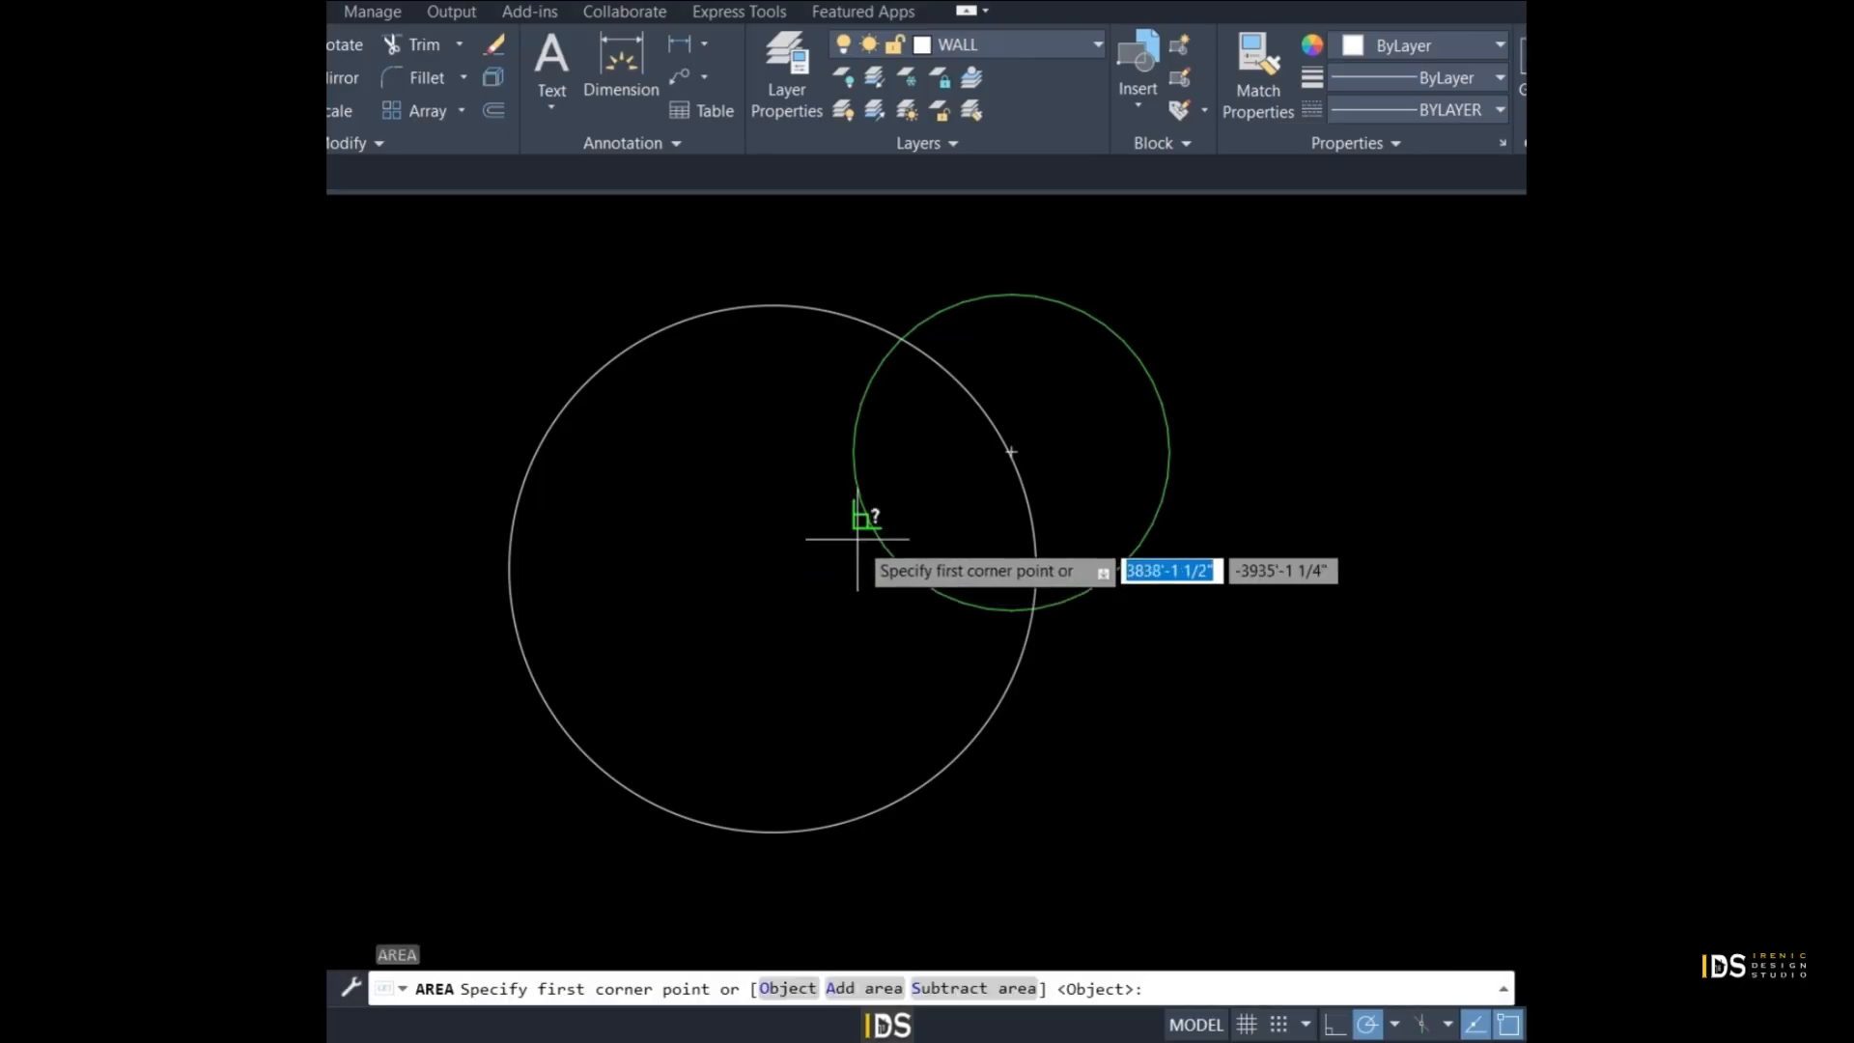
type("o")
key("Return")
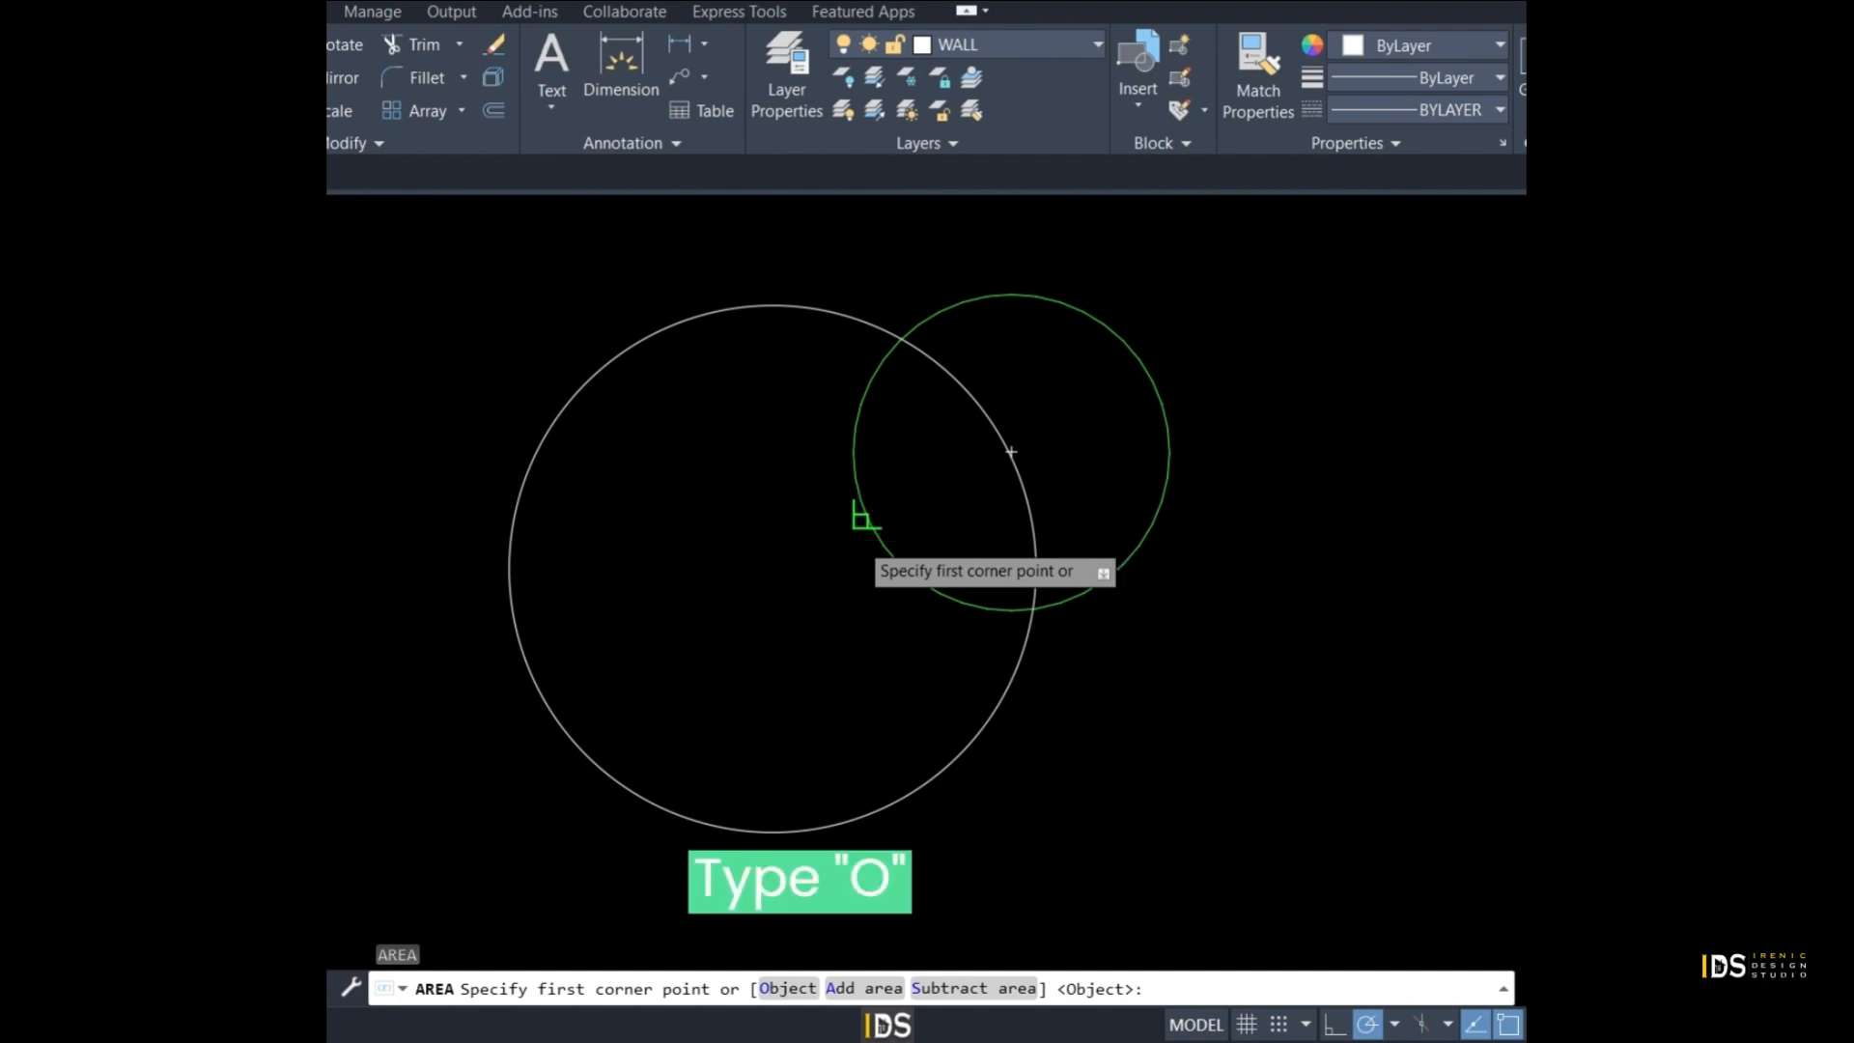
left_click(868, 522)
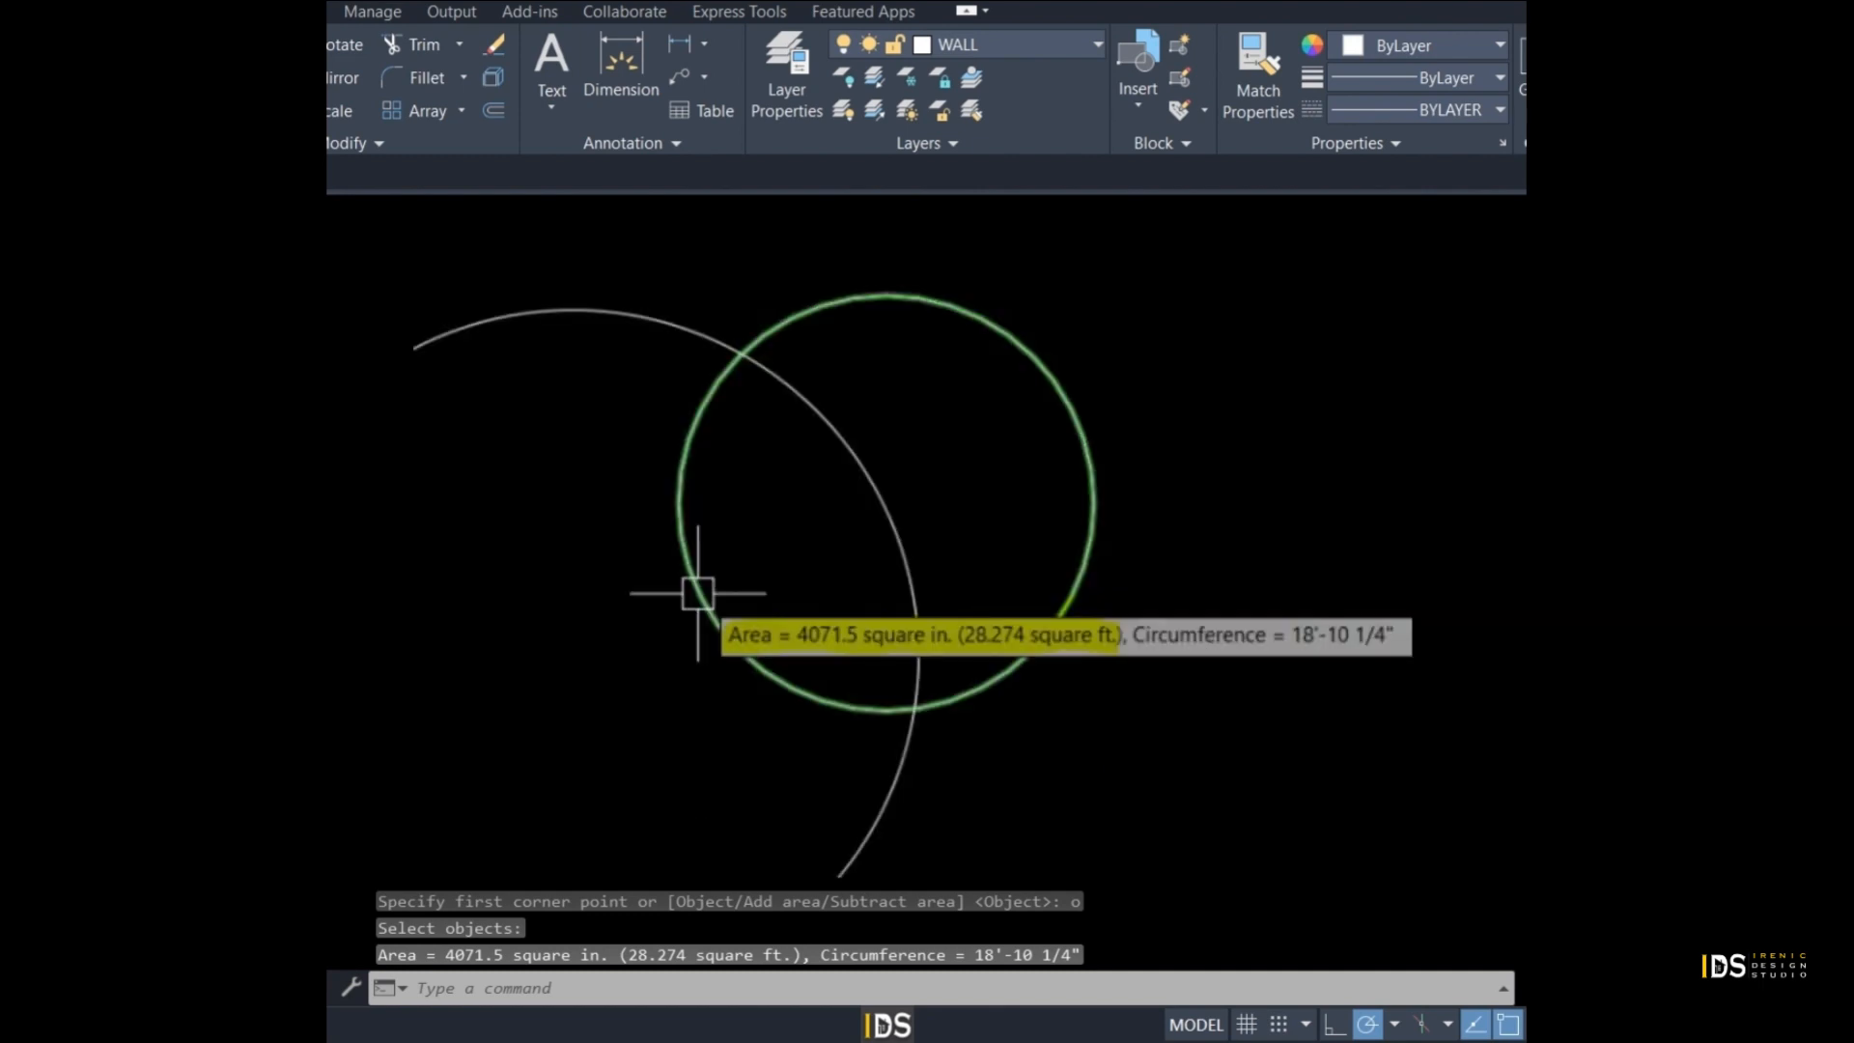
left_click(697, 593)
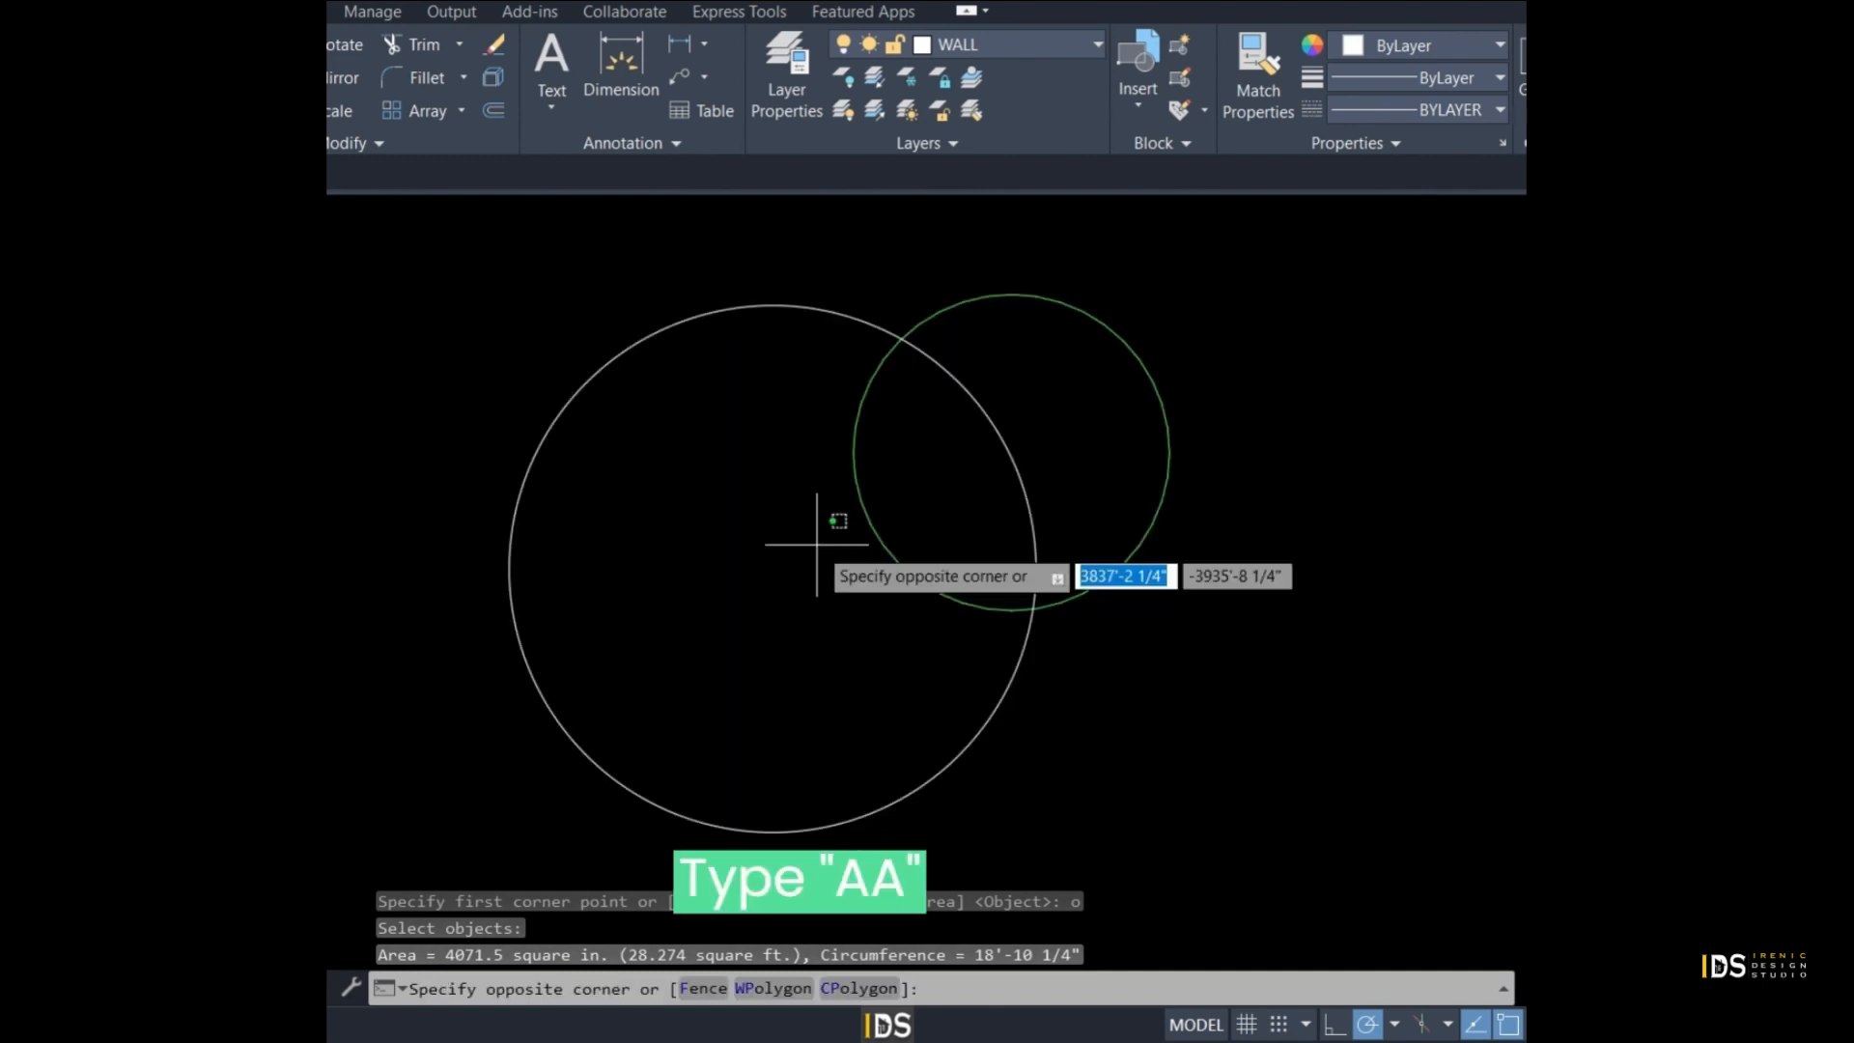
key("Escape")
key("Escape")
Measure the large white circle as an object in Add area mode of the AREA command
type("aa")
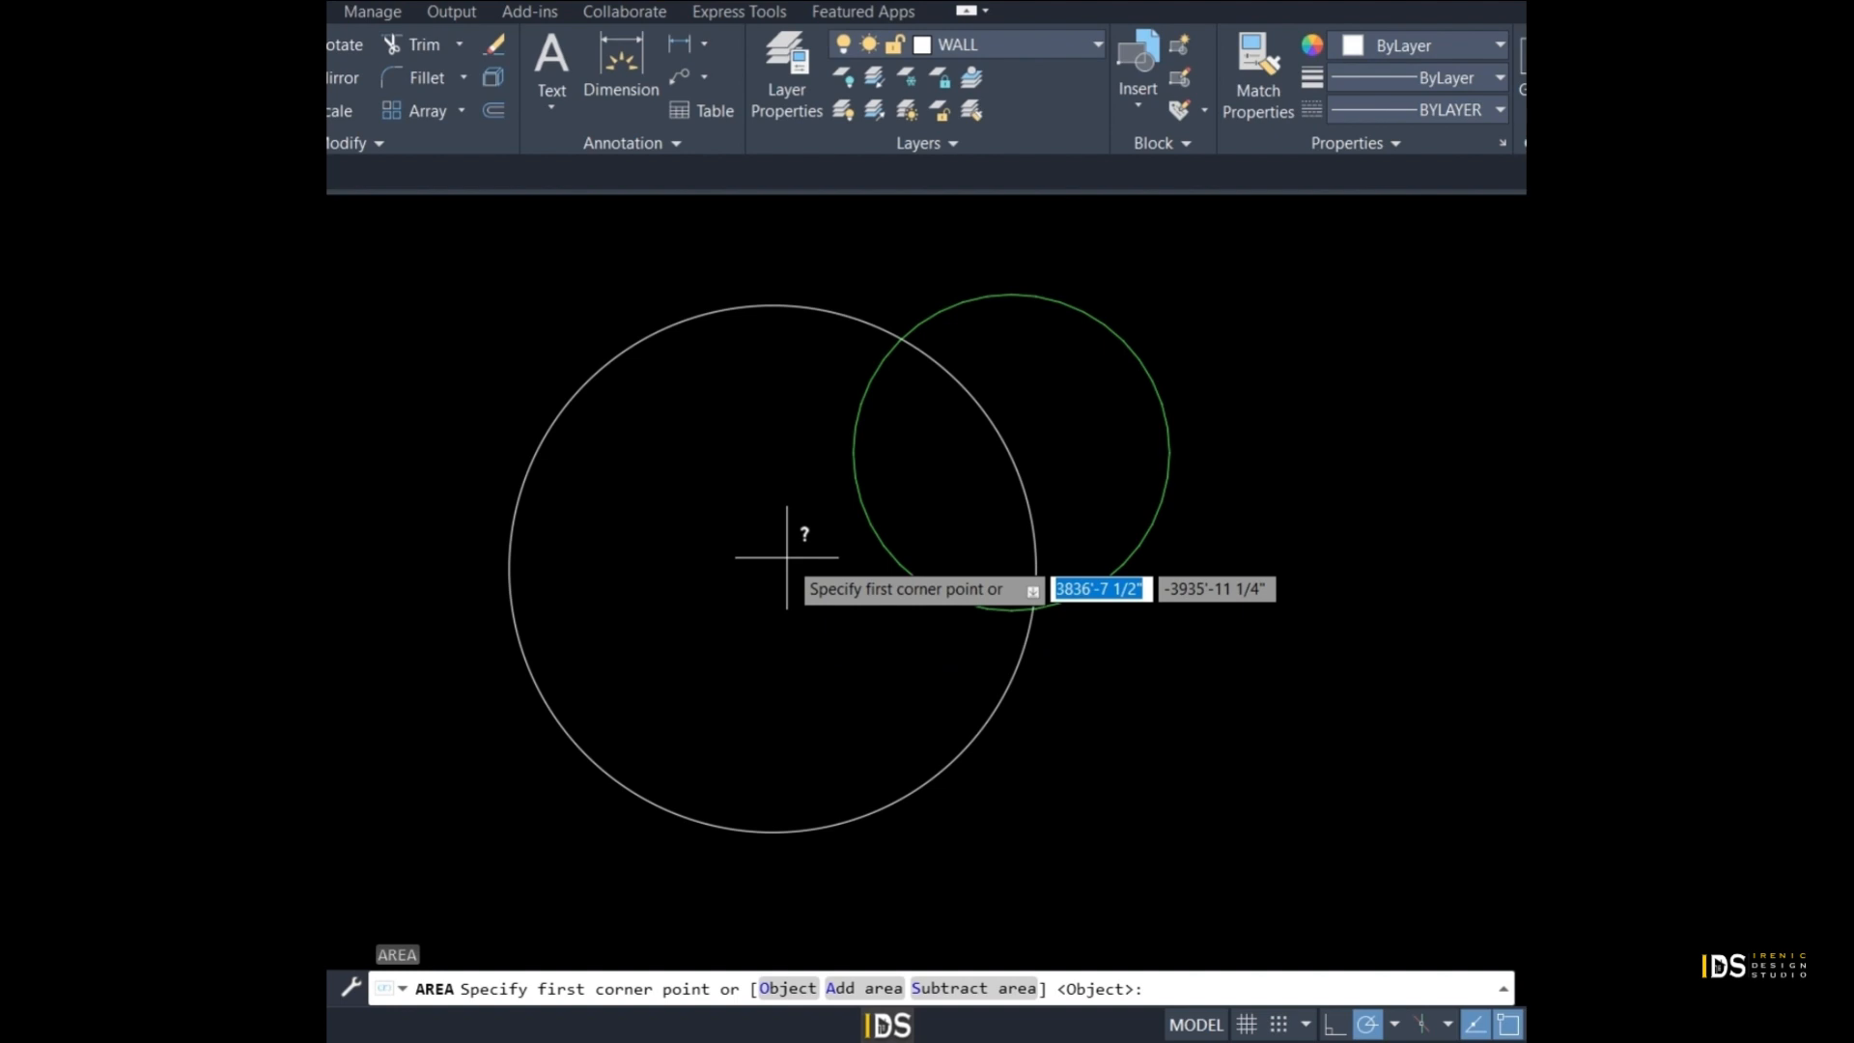
type("a")
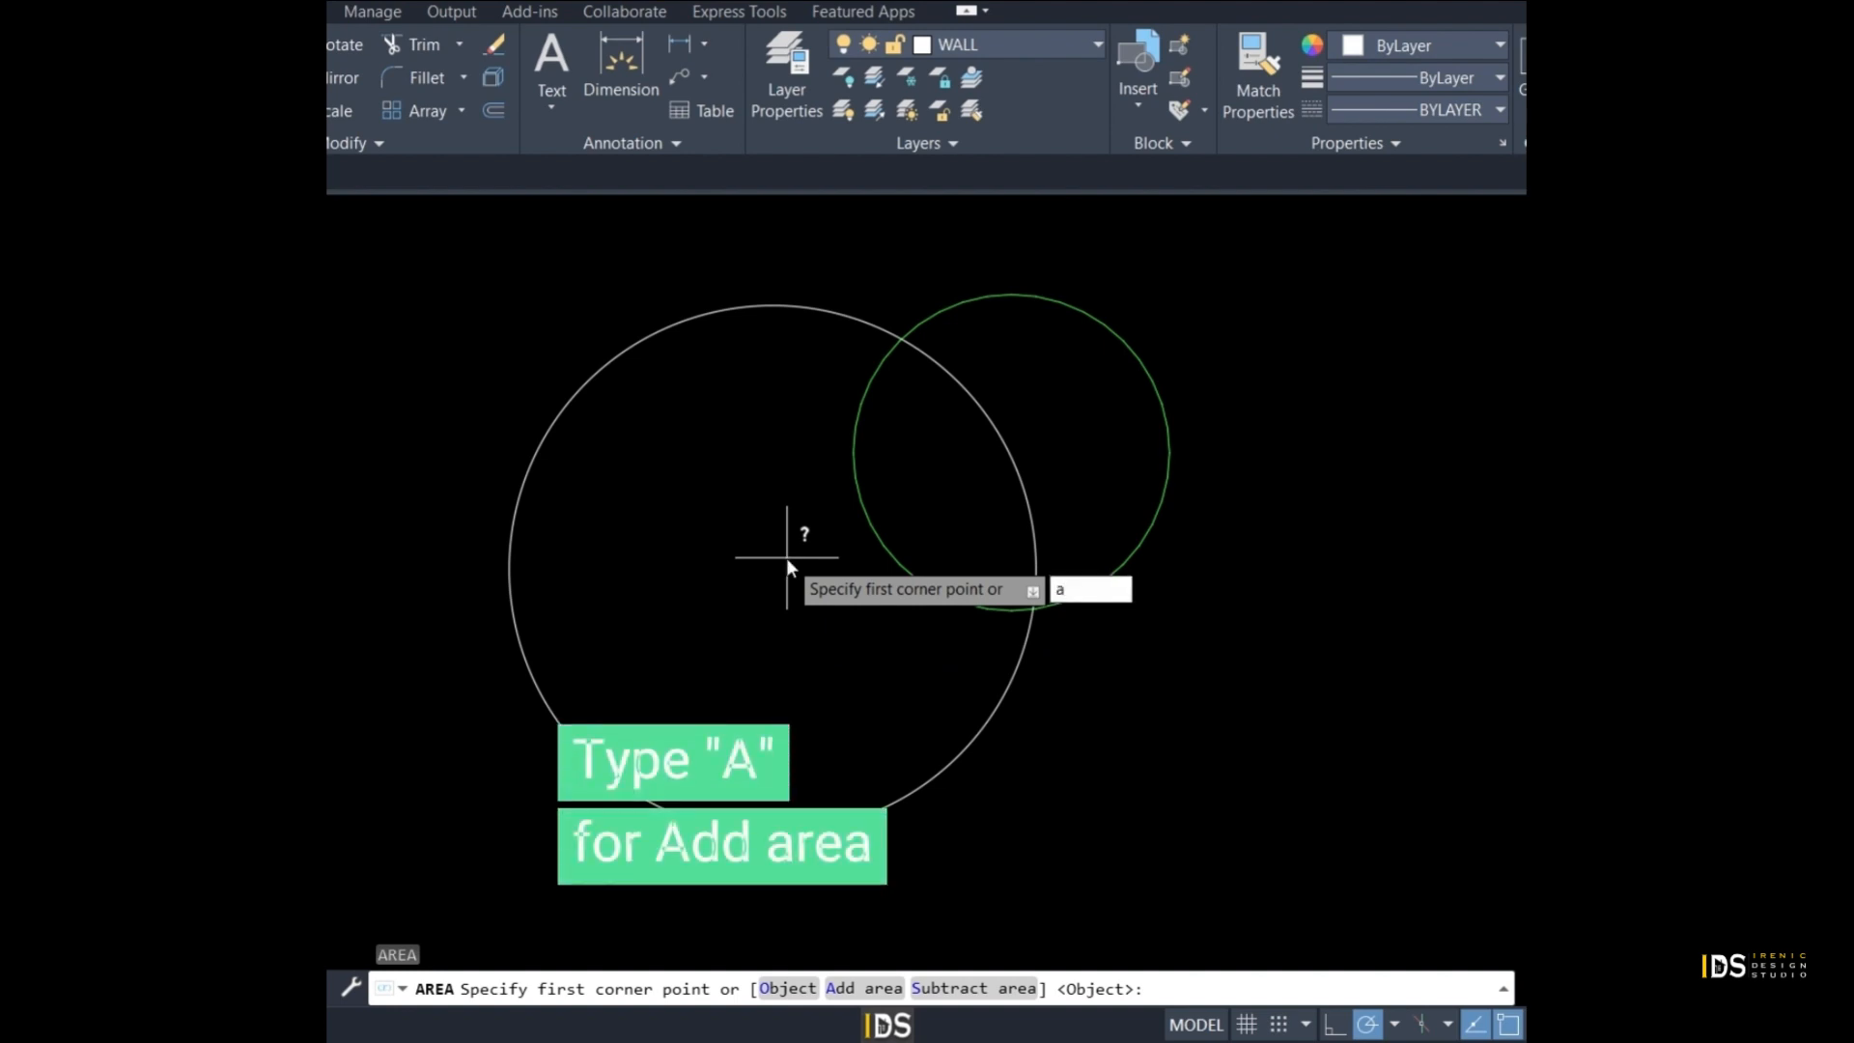
key("Return")
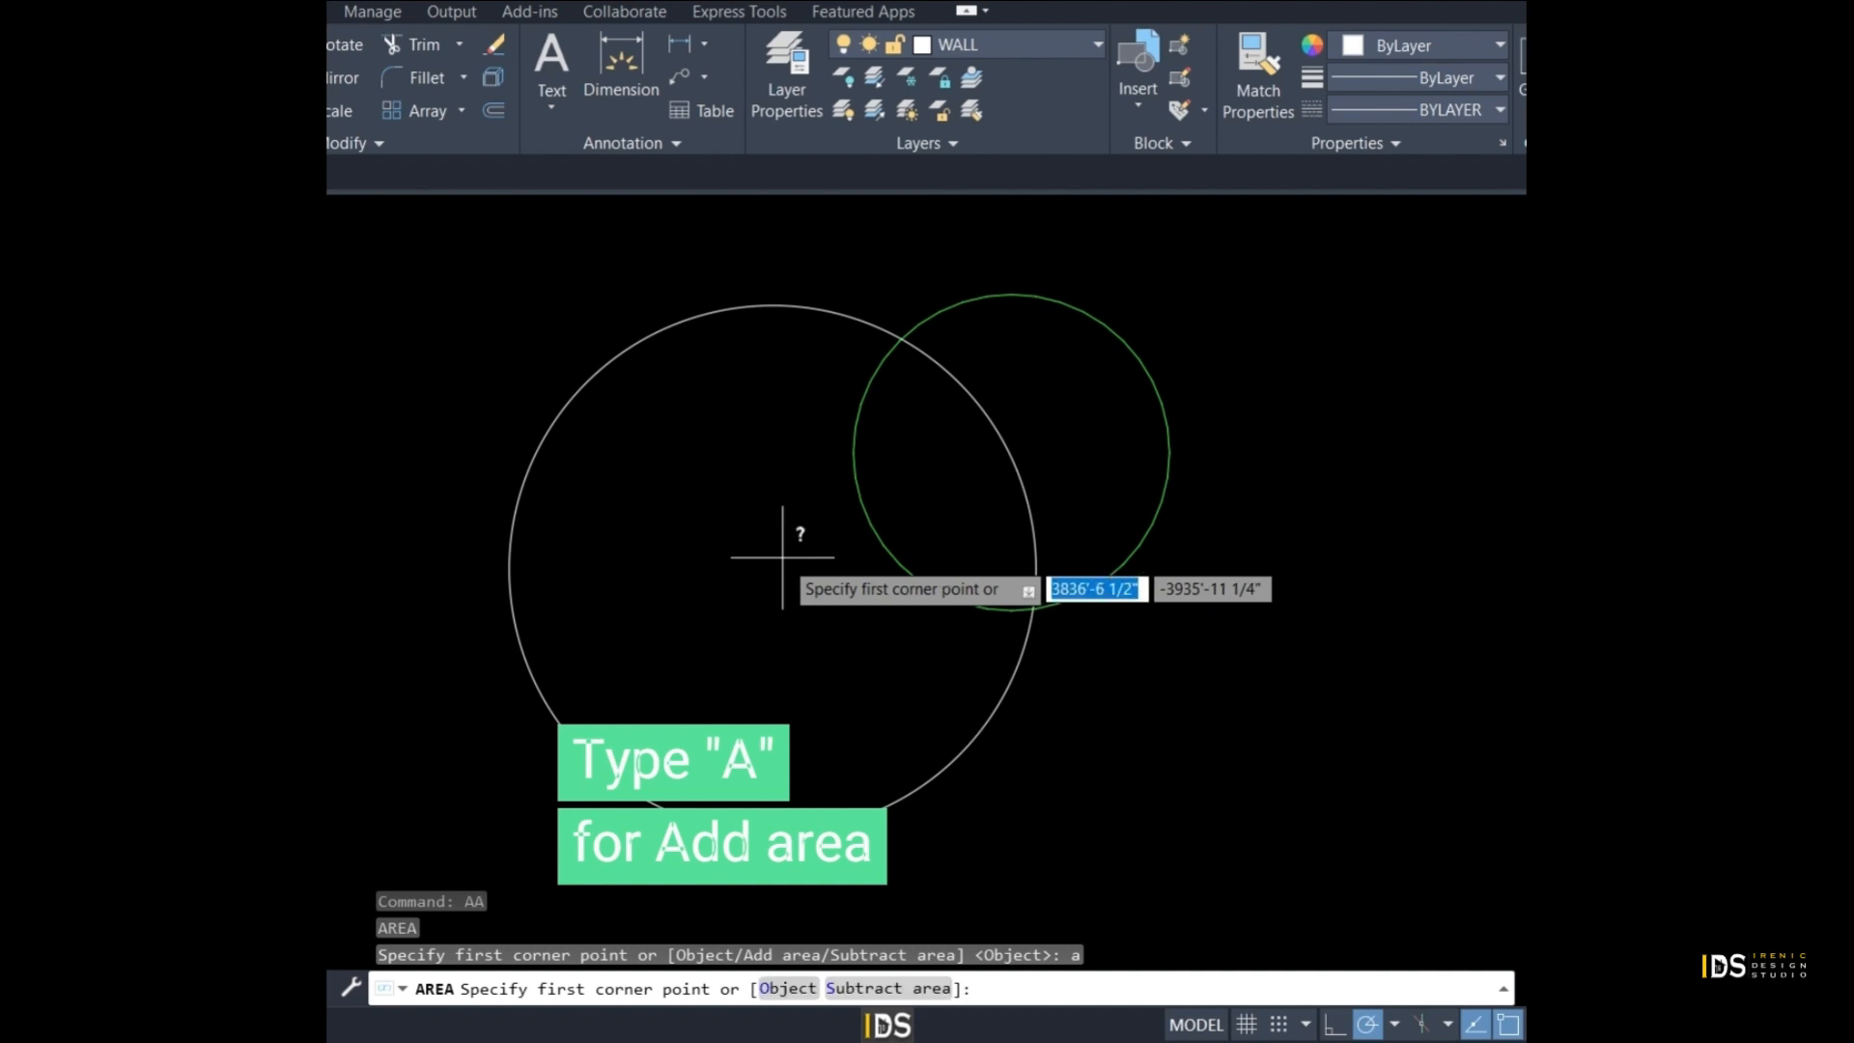
type("o")
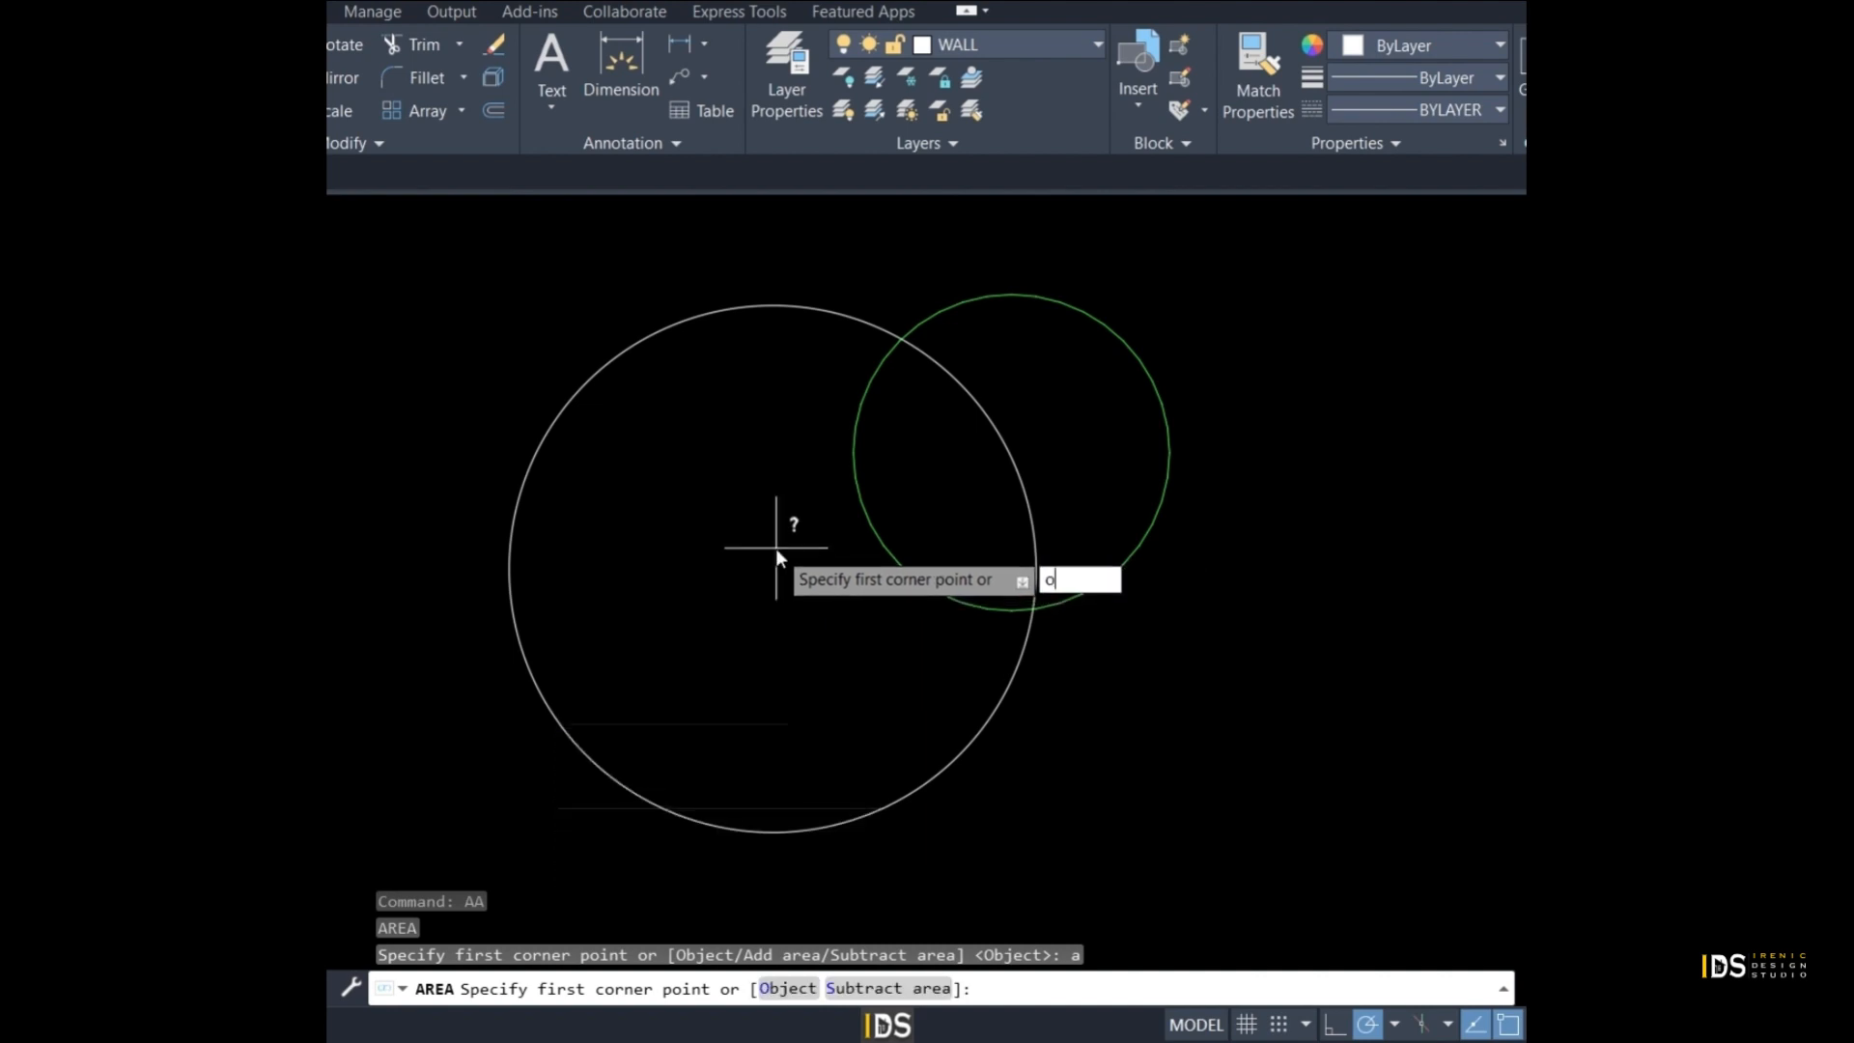
key("Return")
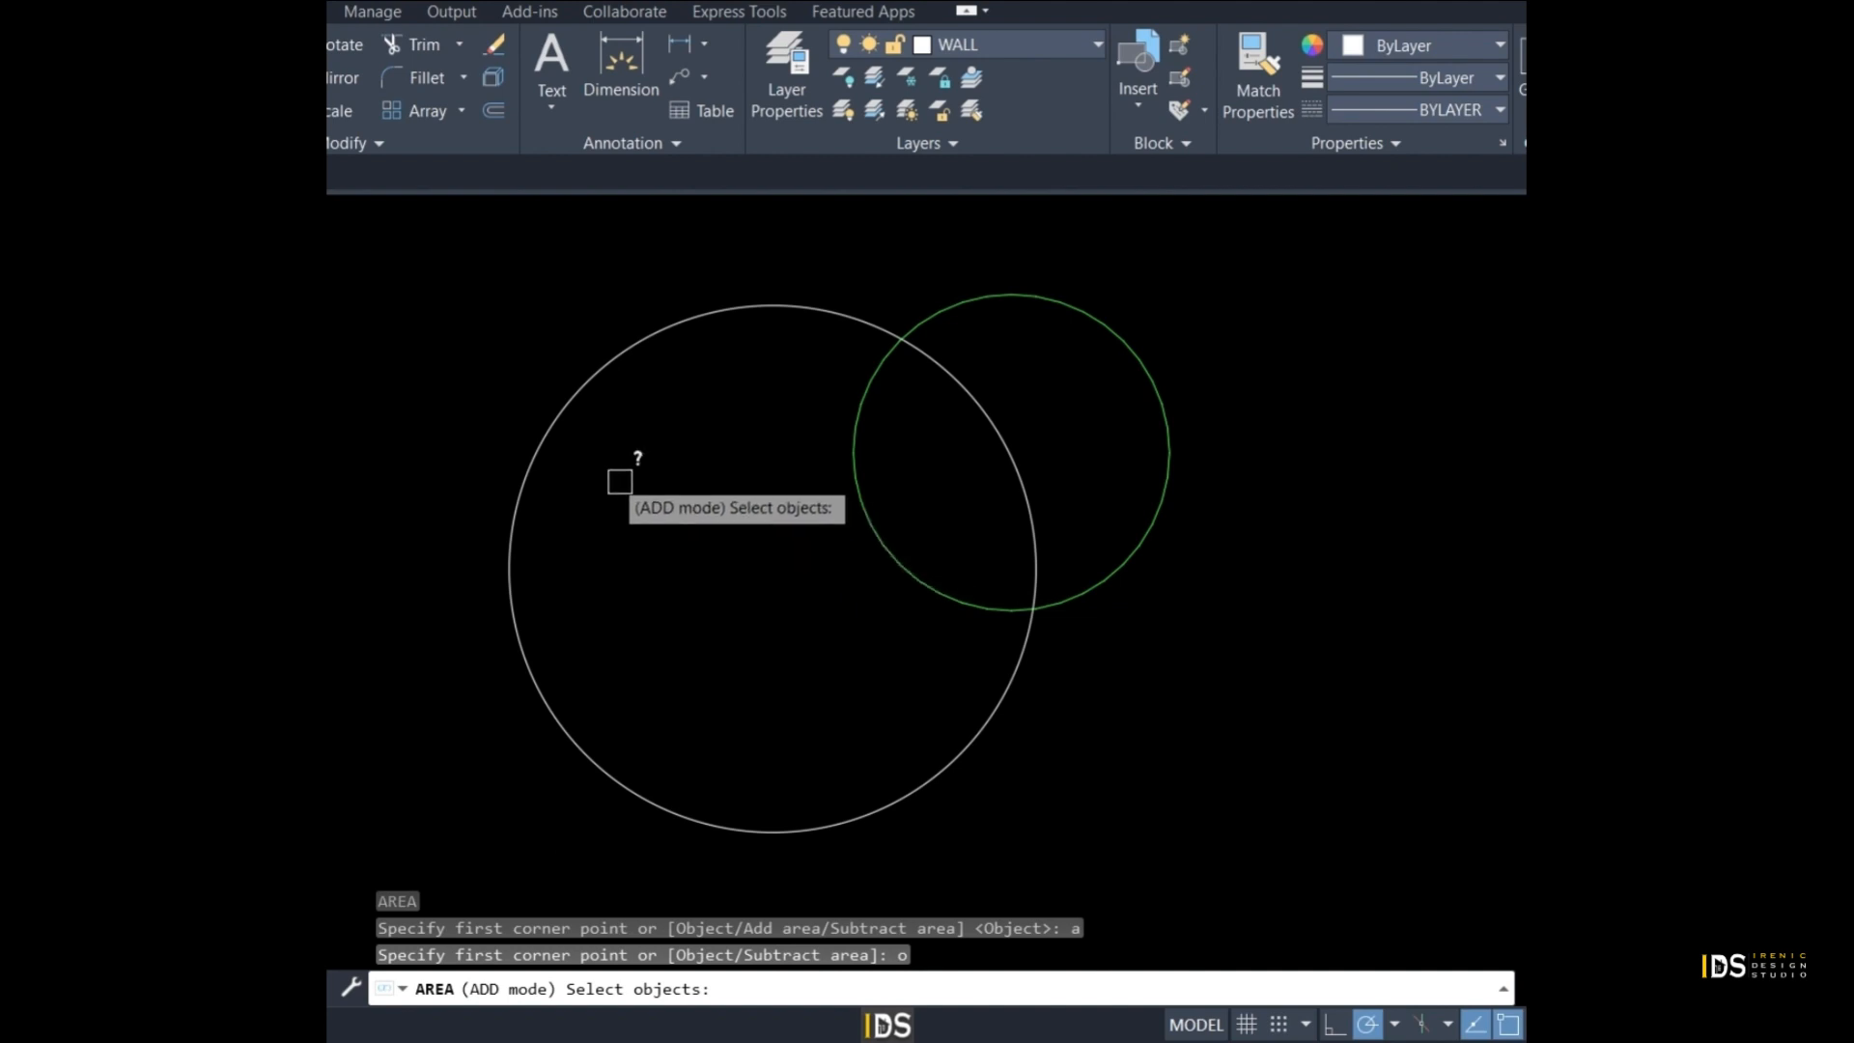
left_click(552, 421)
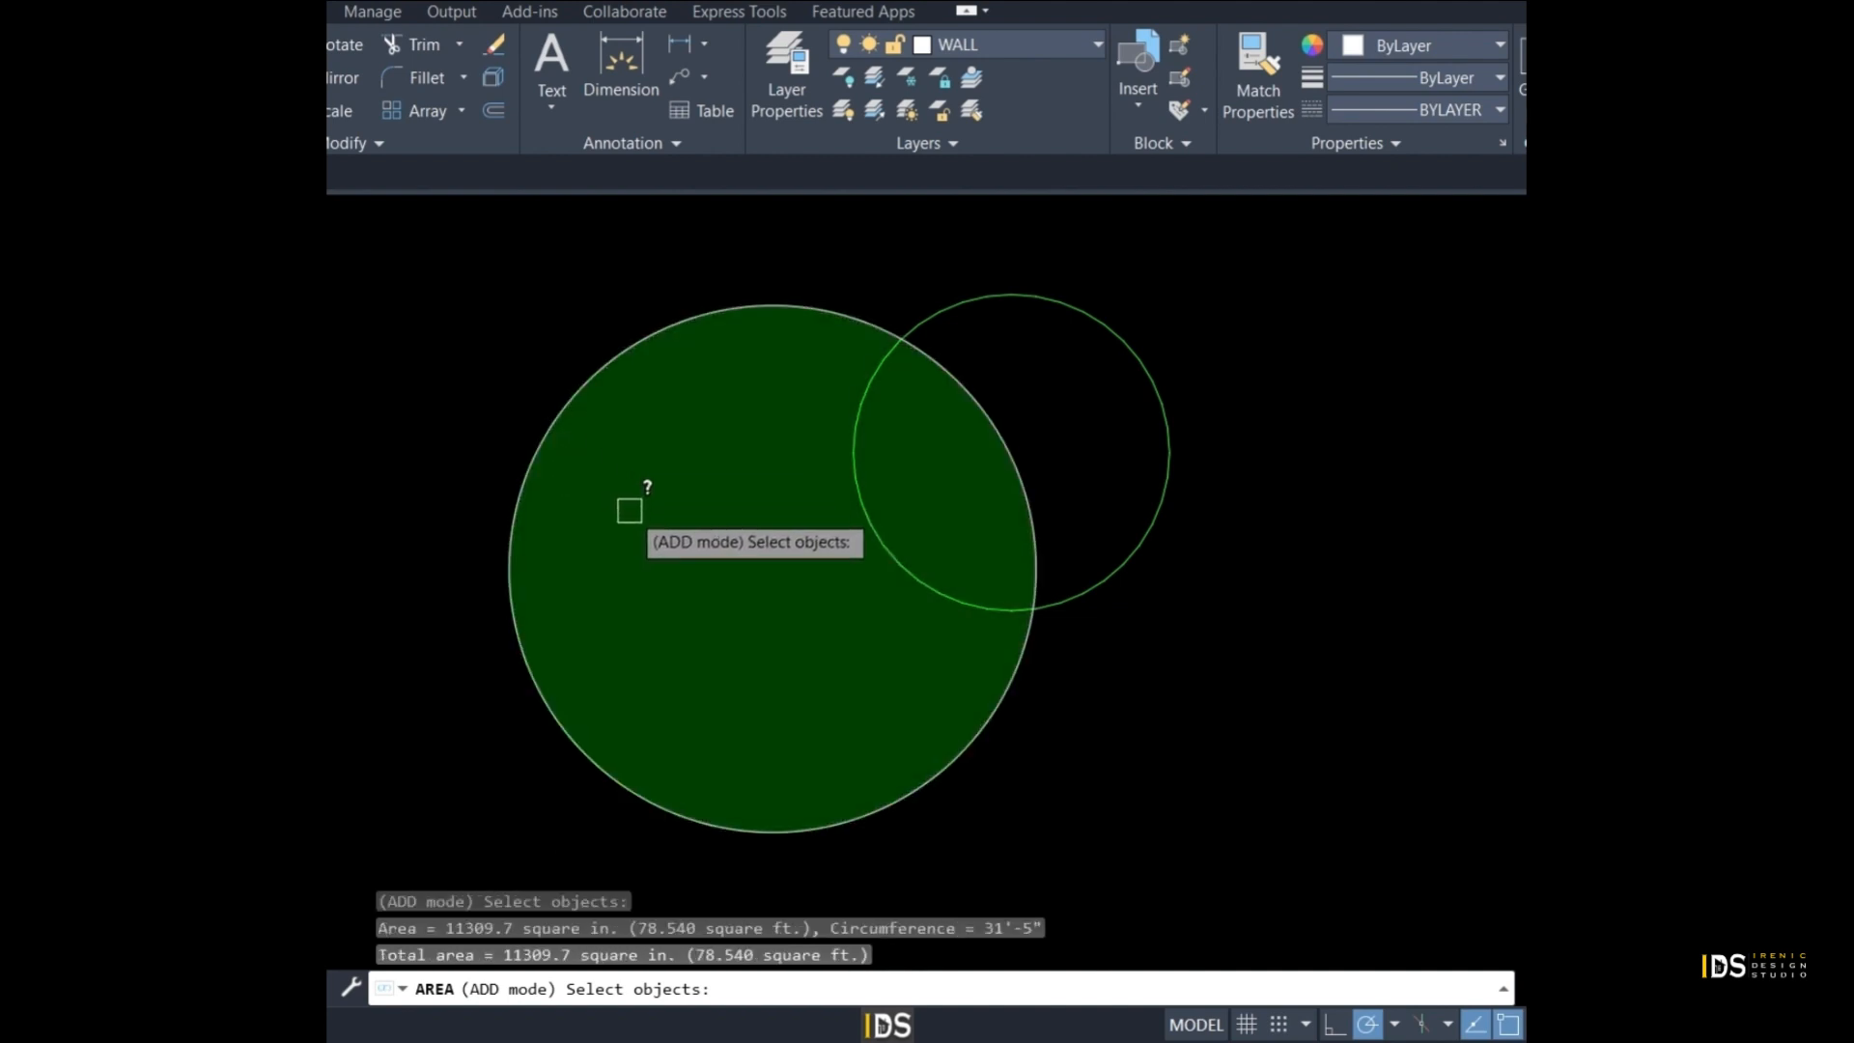
key("Return")
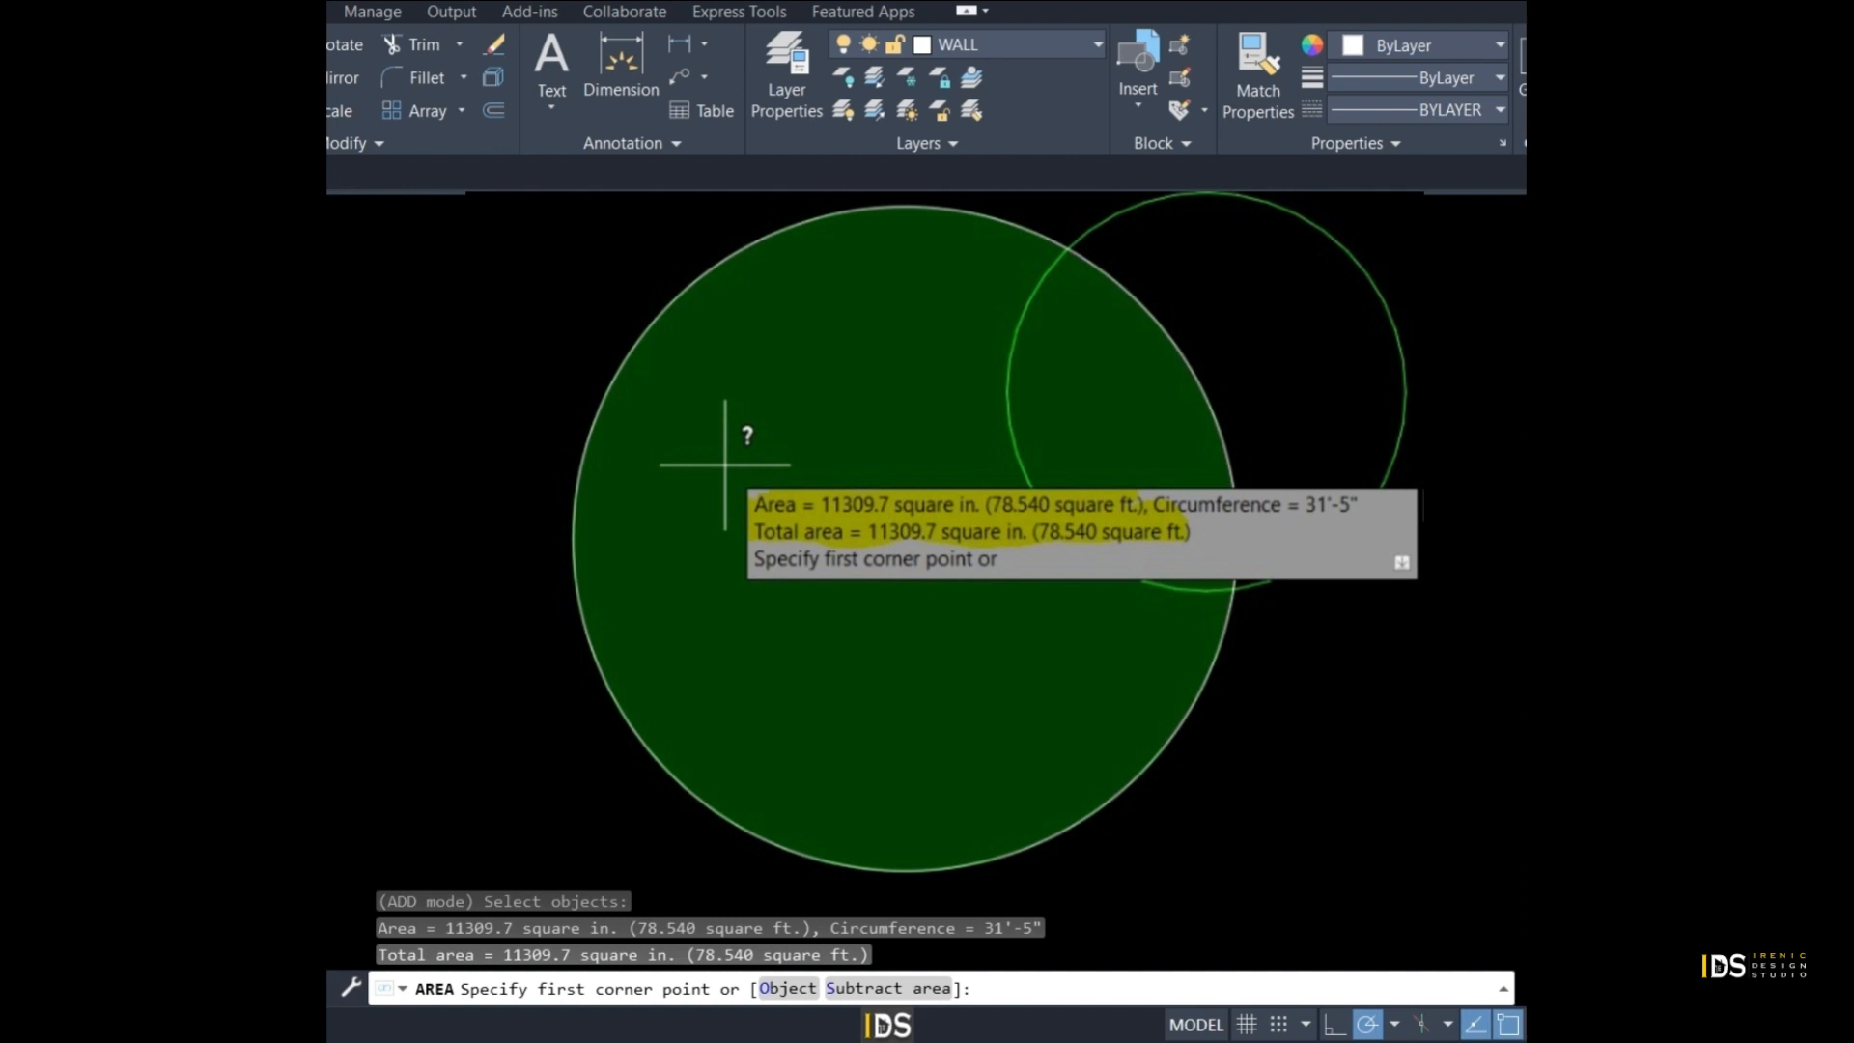
key("Escape")
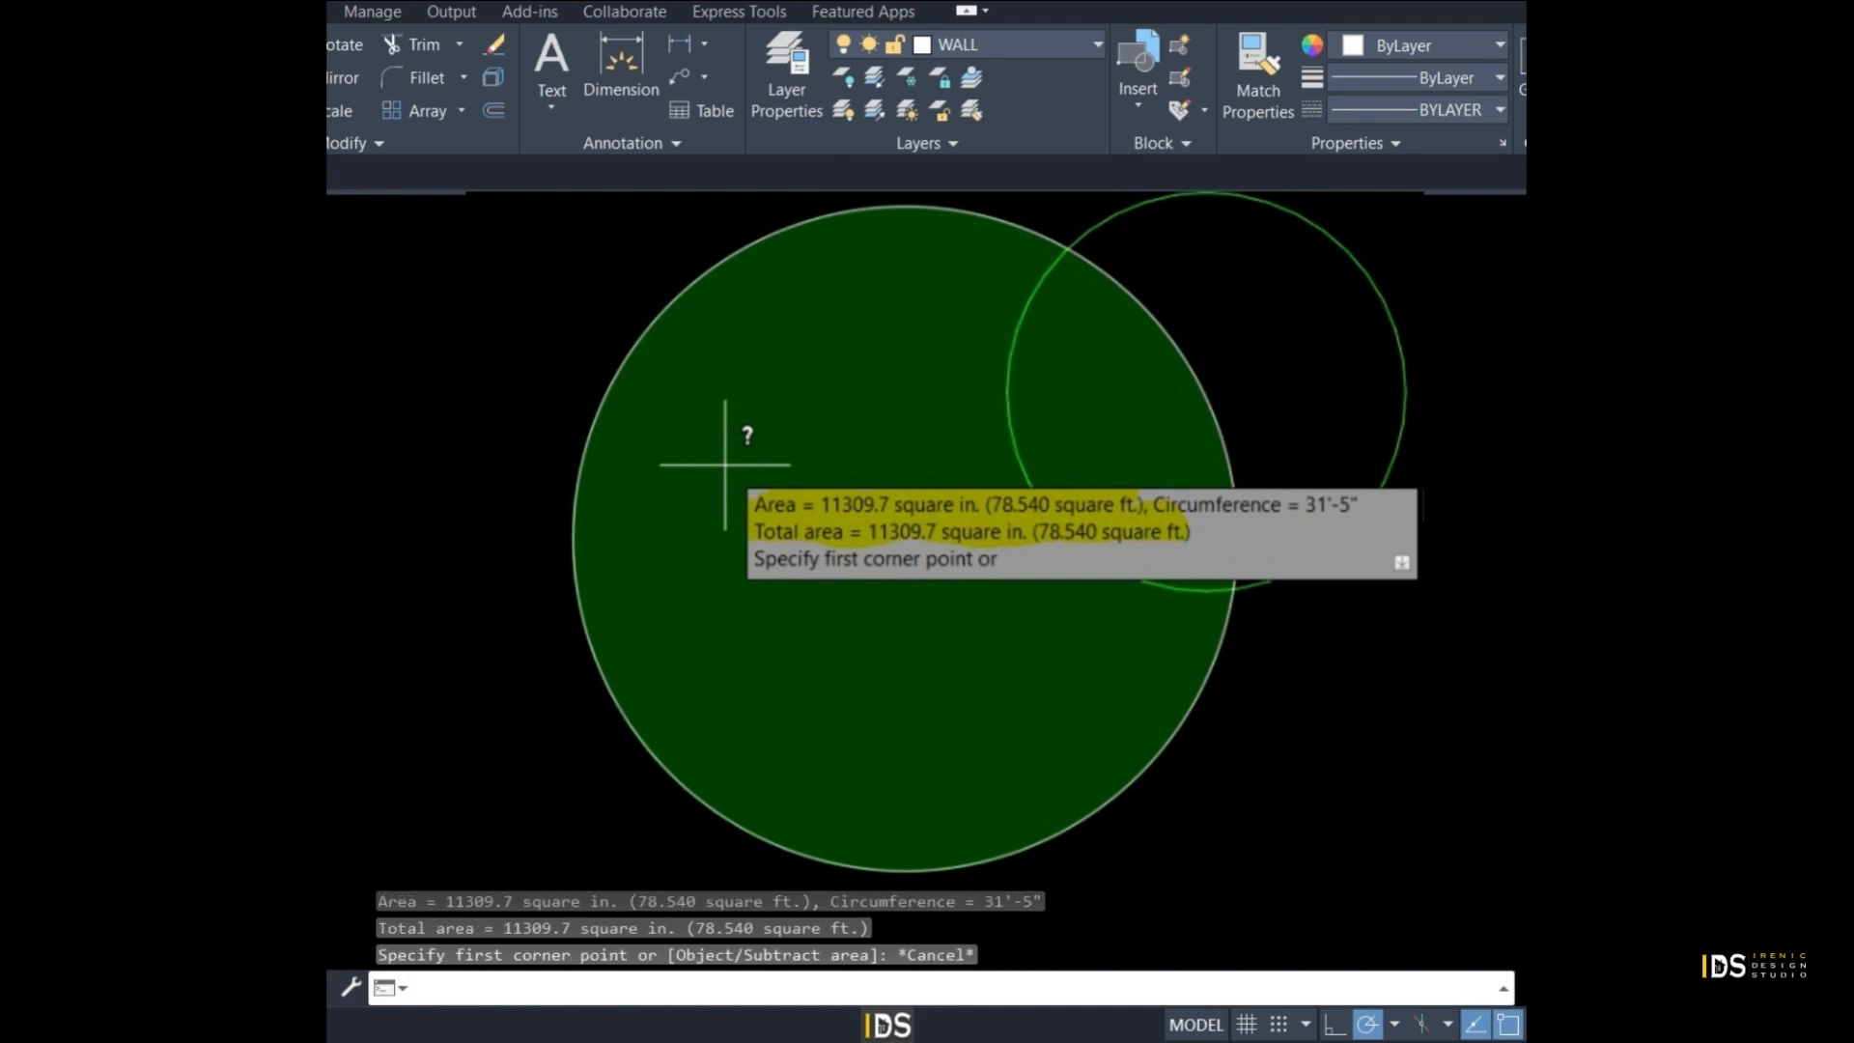
Measure the large white circle as an object in Subtract area mode of the AREA command
scroll(726, 464, "down", 1)
middle_click_drag(725, 464, 630, 512)
type("a")
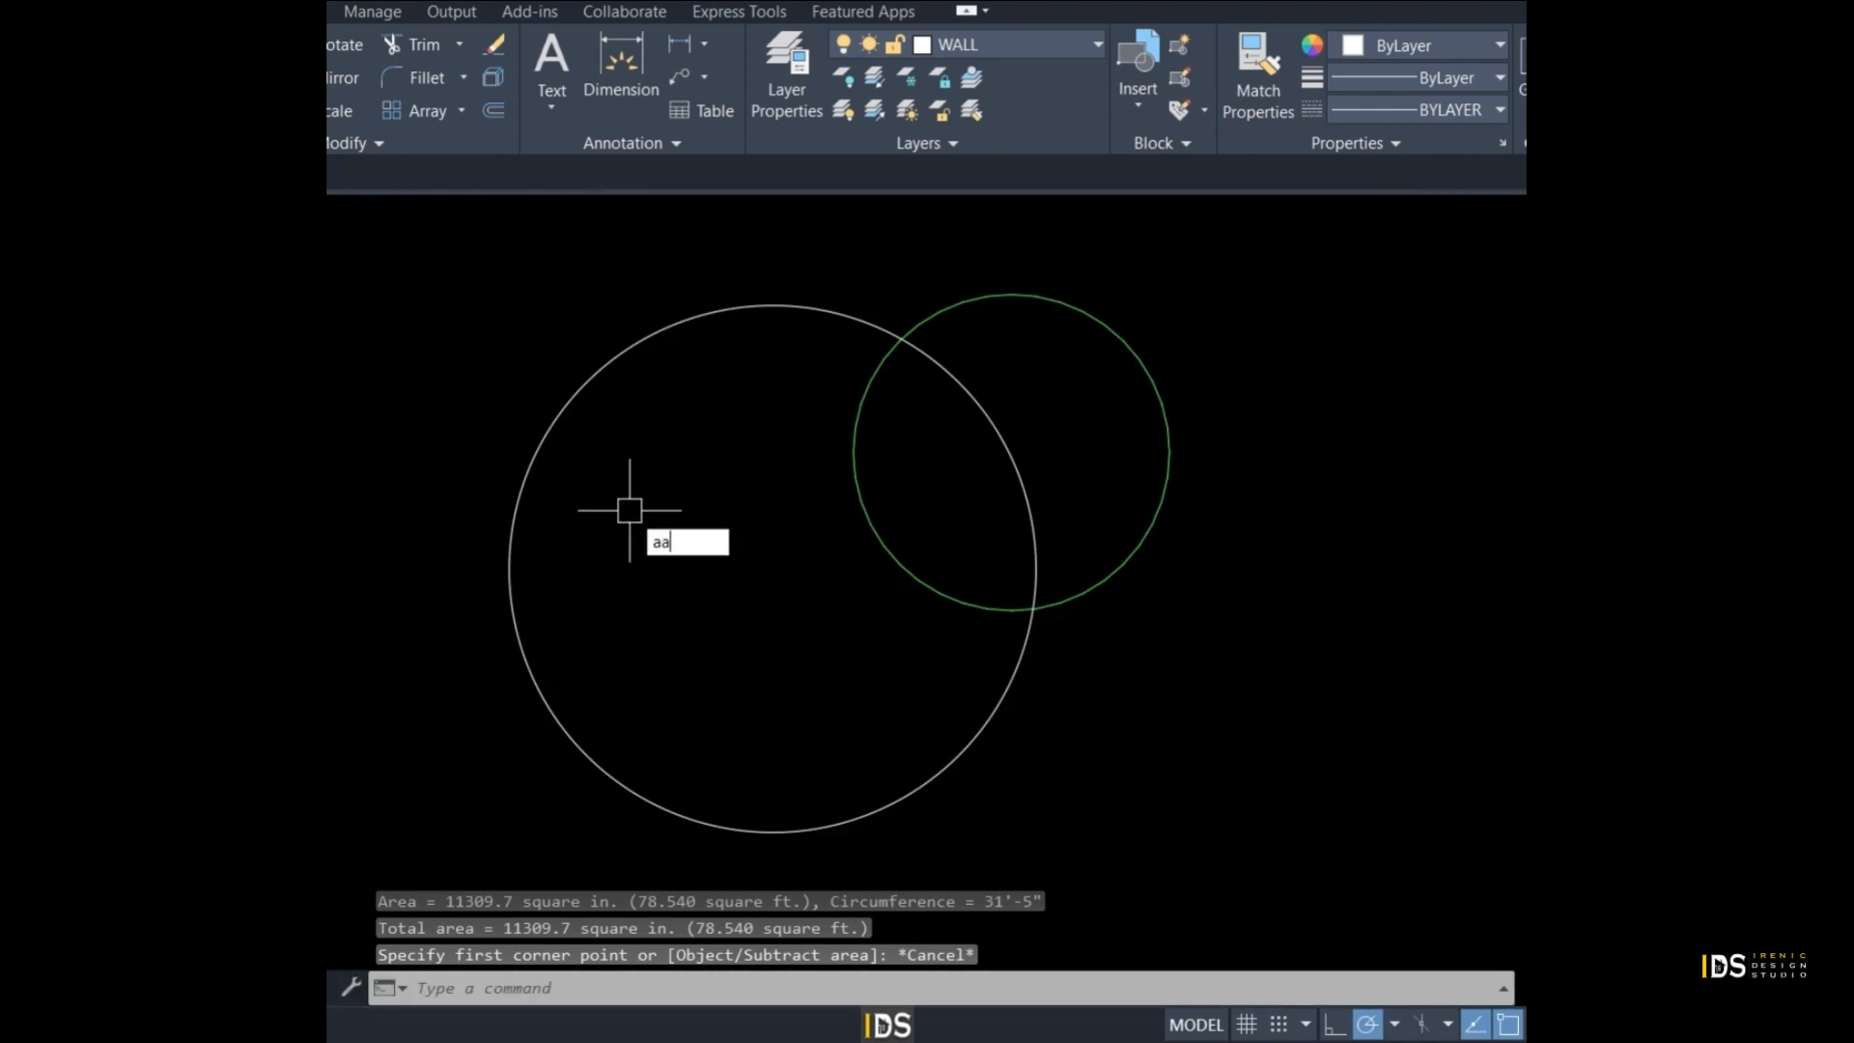
type("rea")
key("Return")
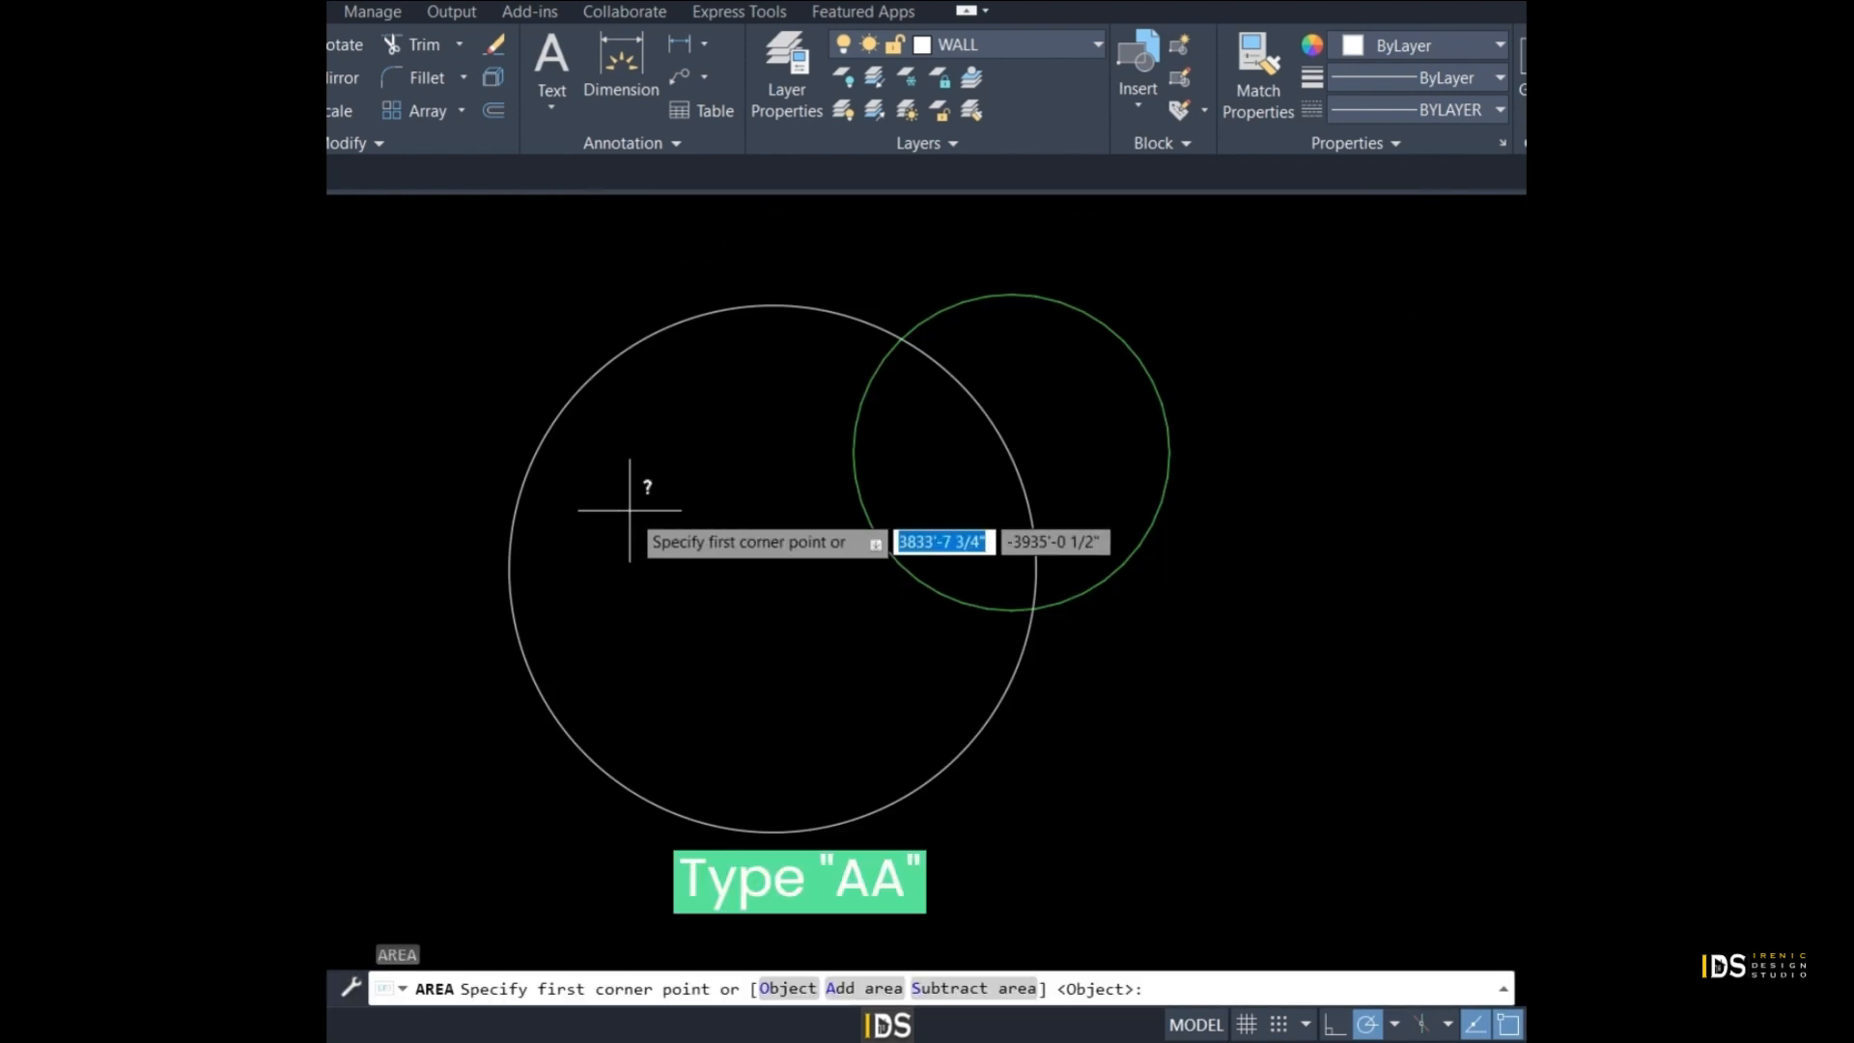
type("s")
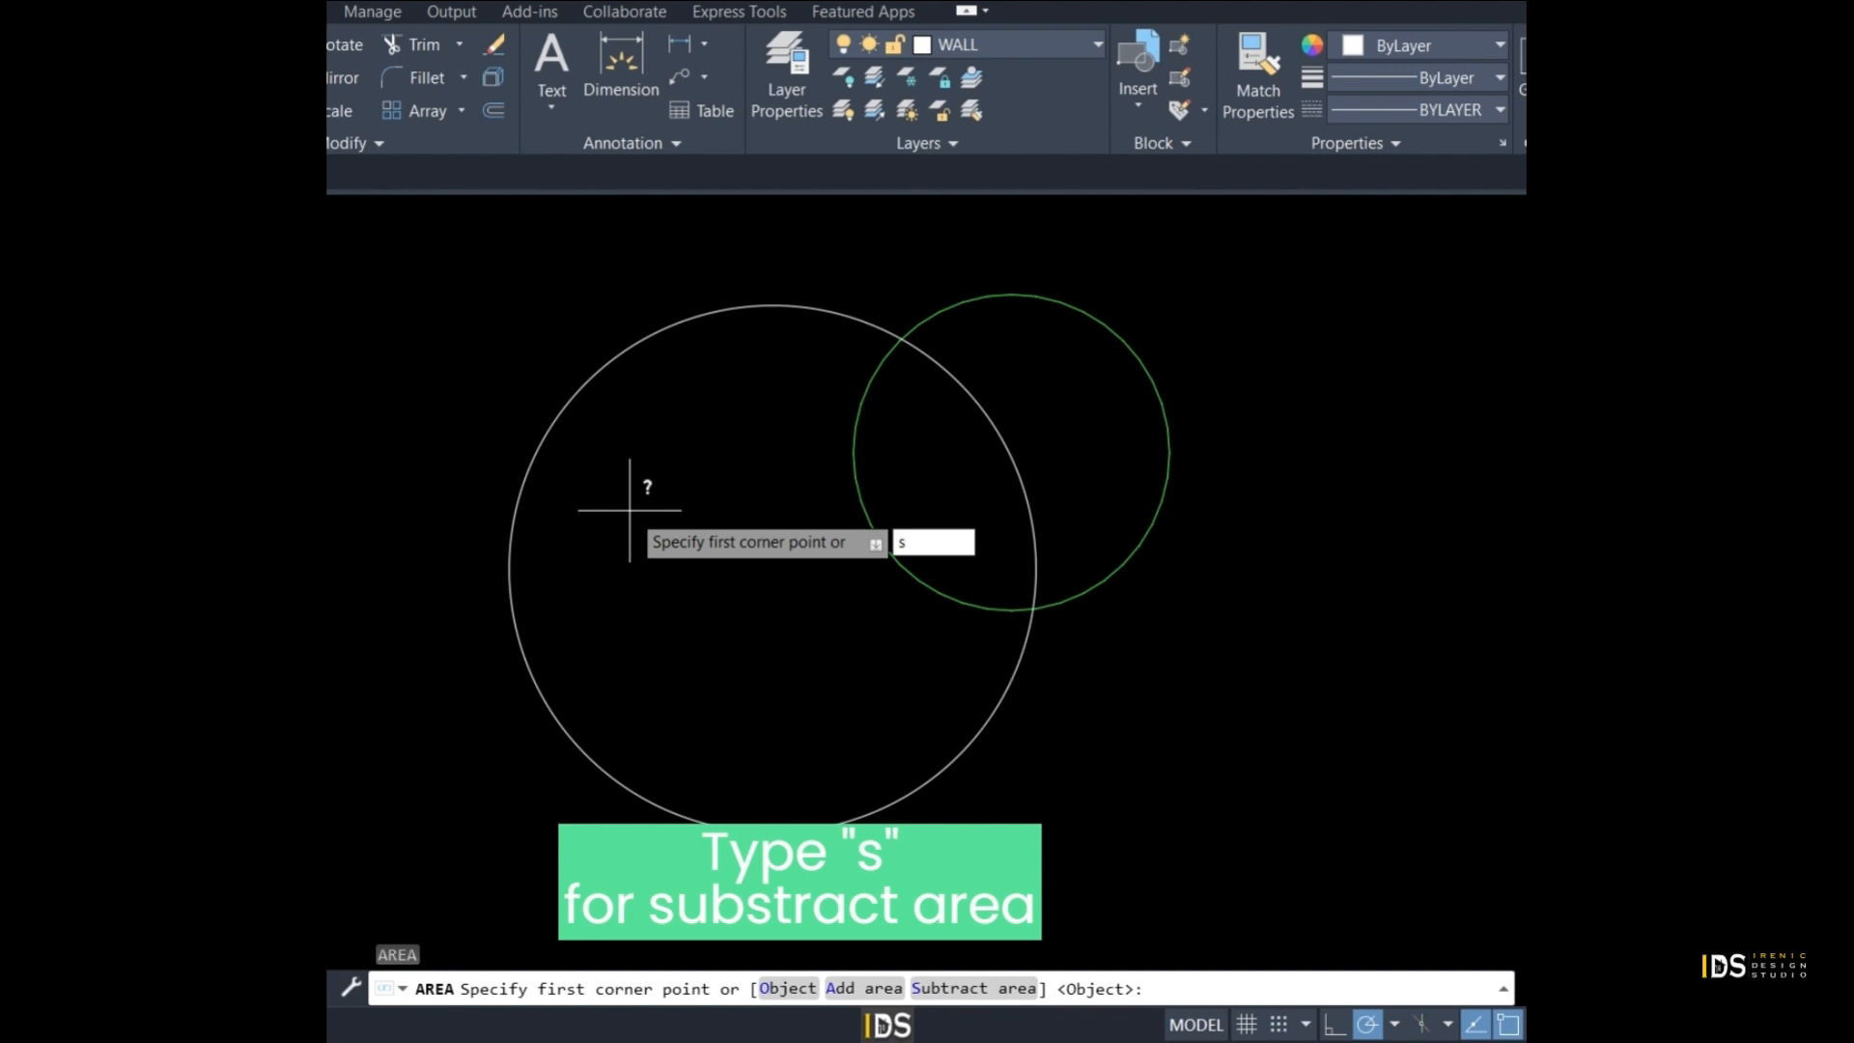
key("Return")
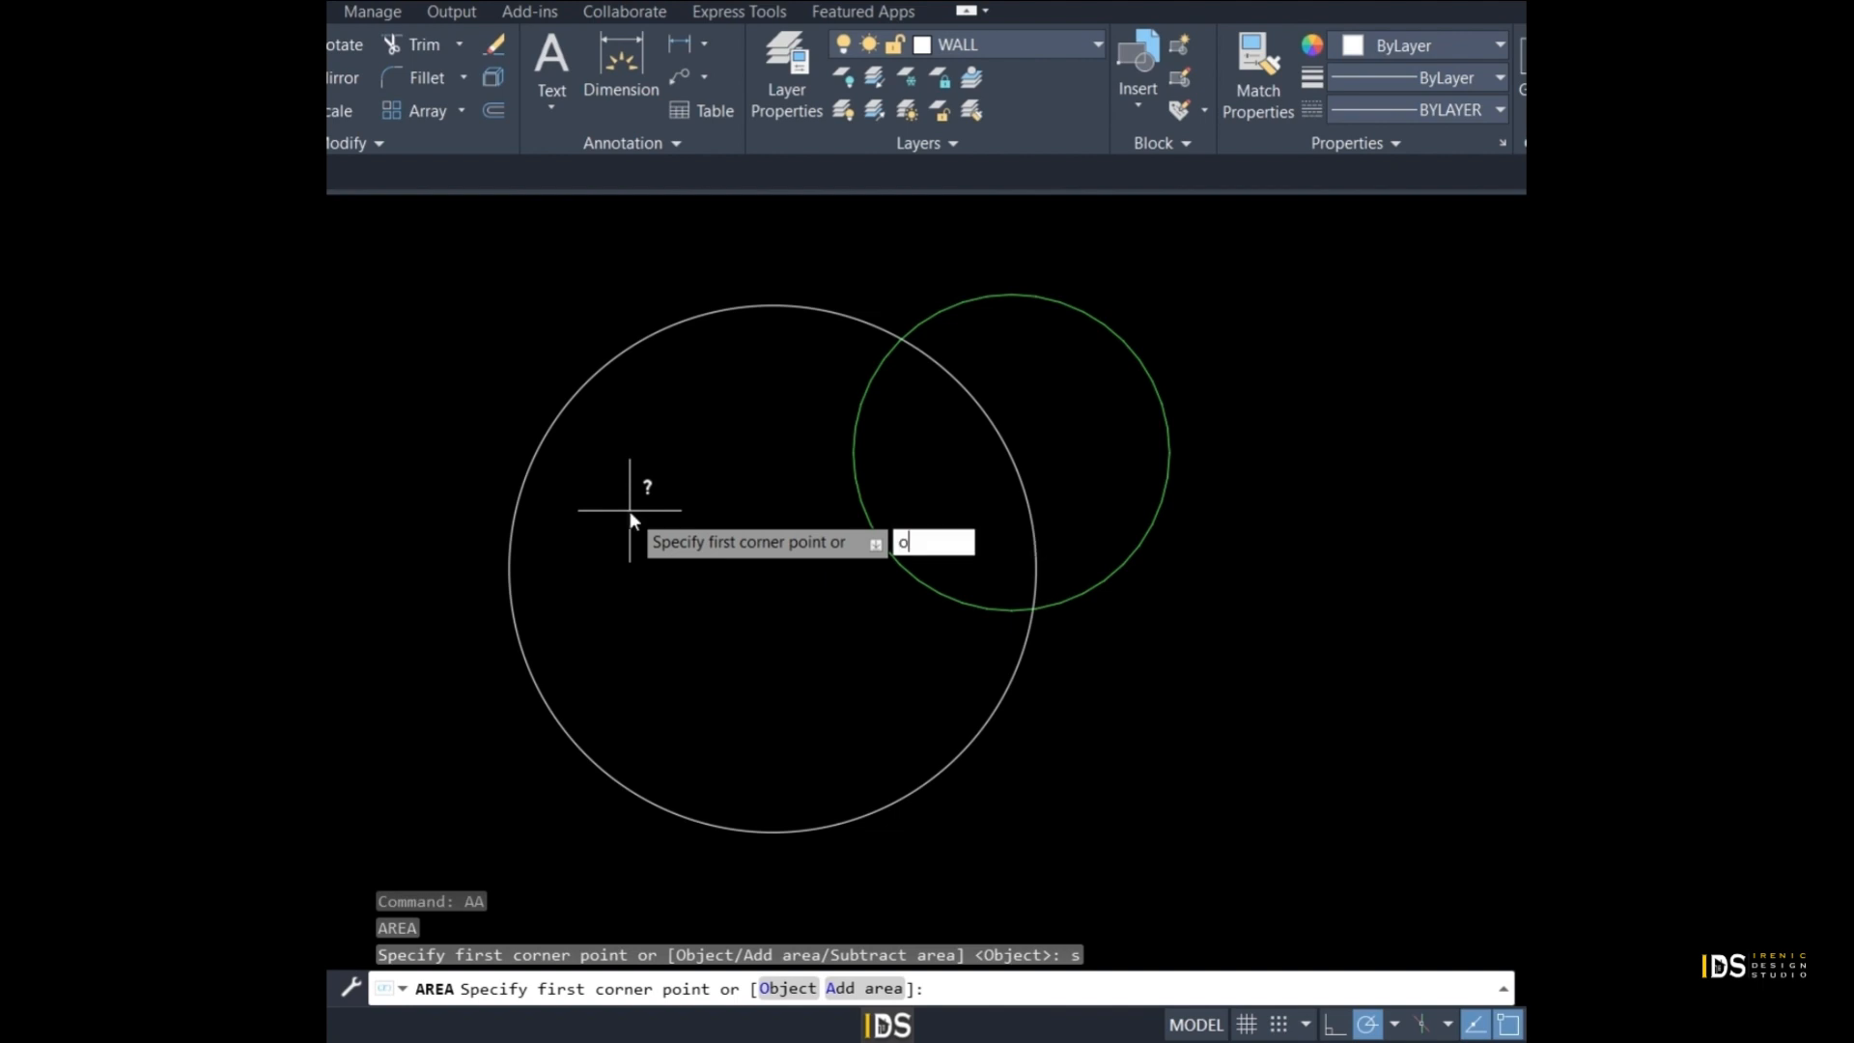
type("o")
key("Return")
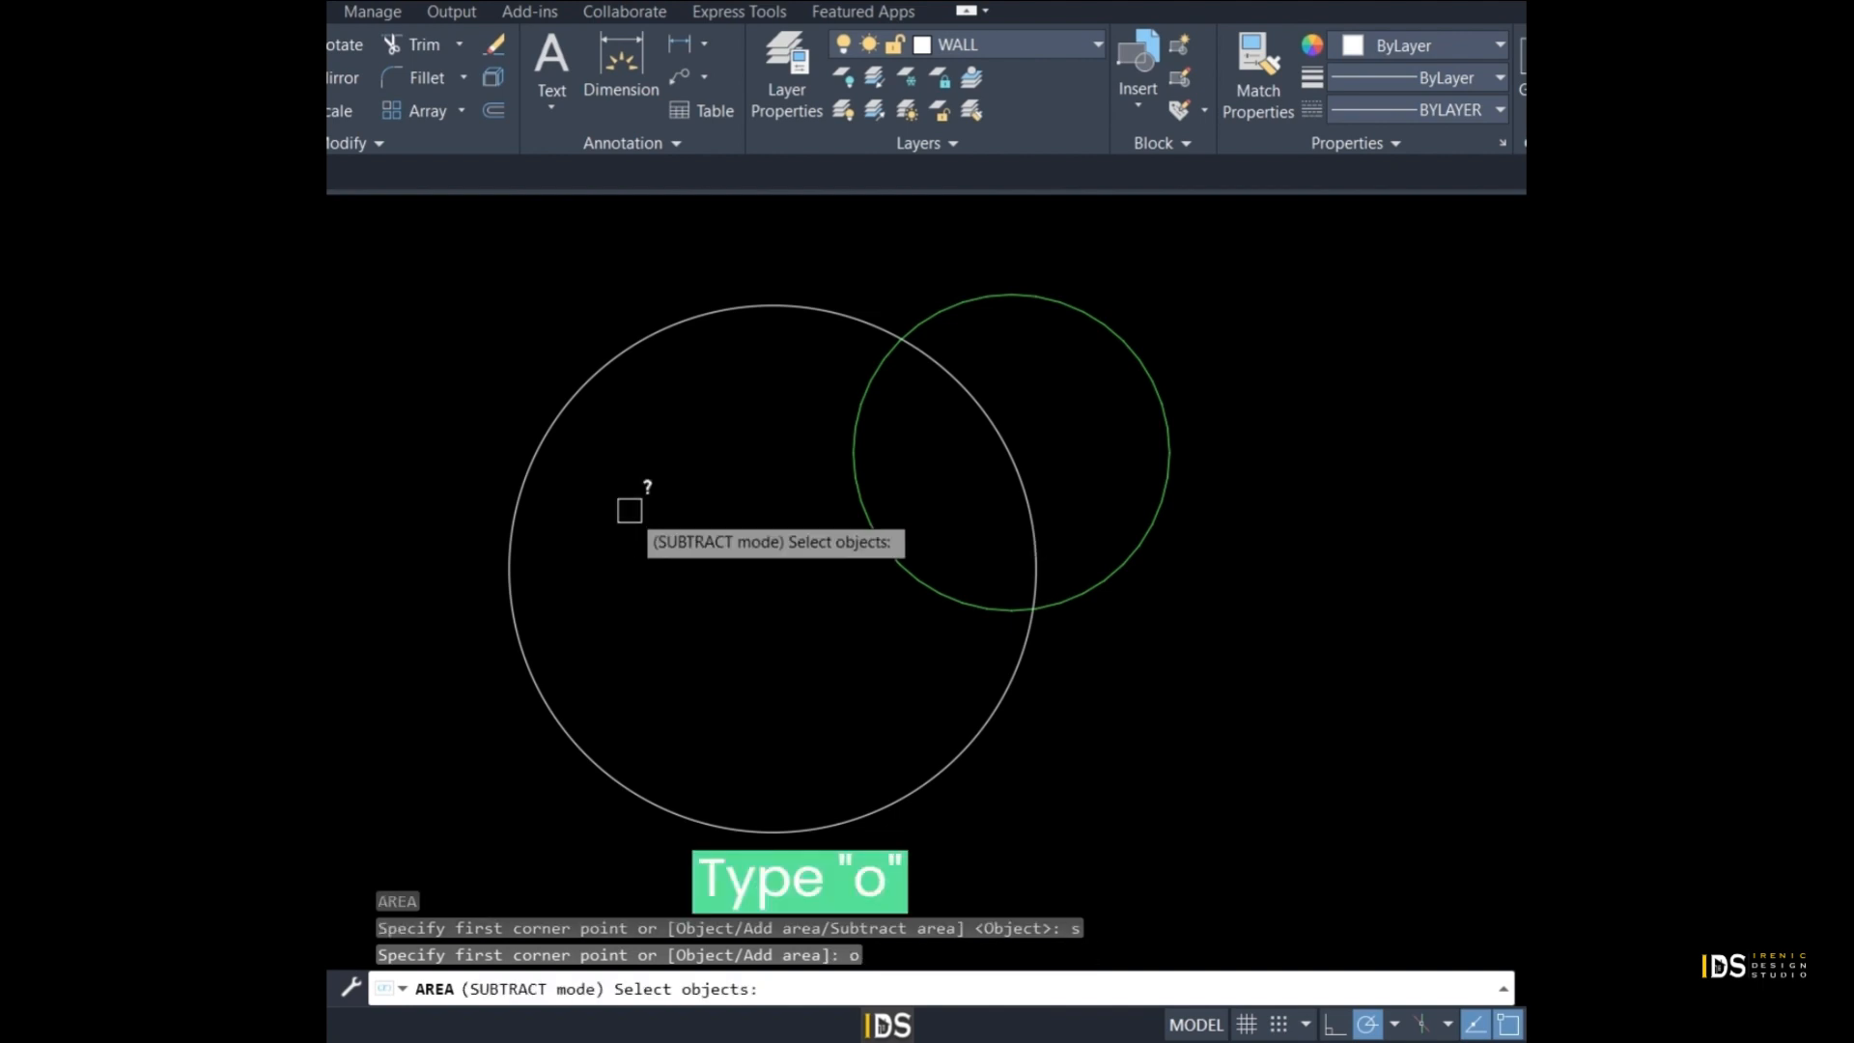
left_click(539, 446)
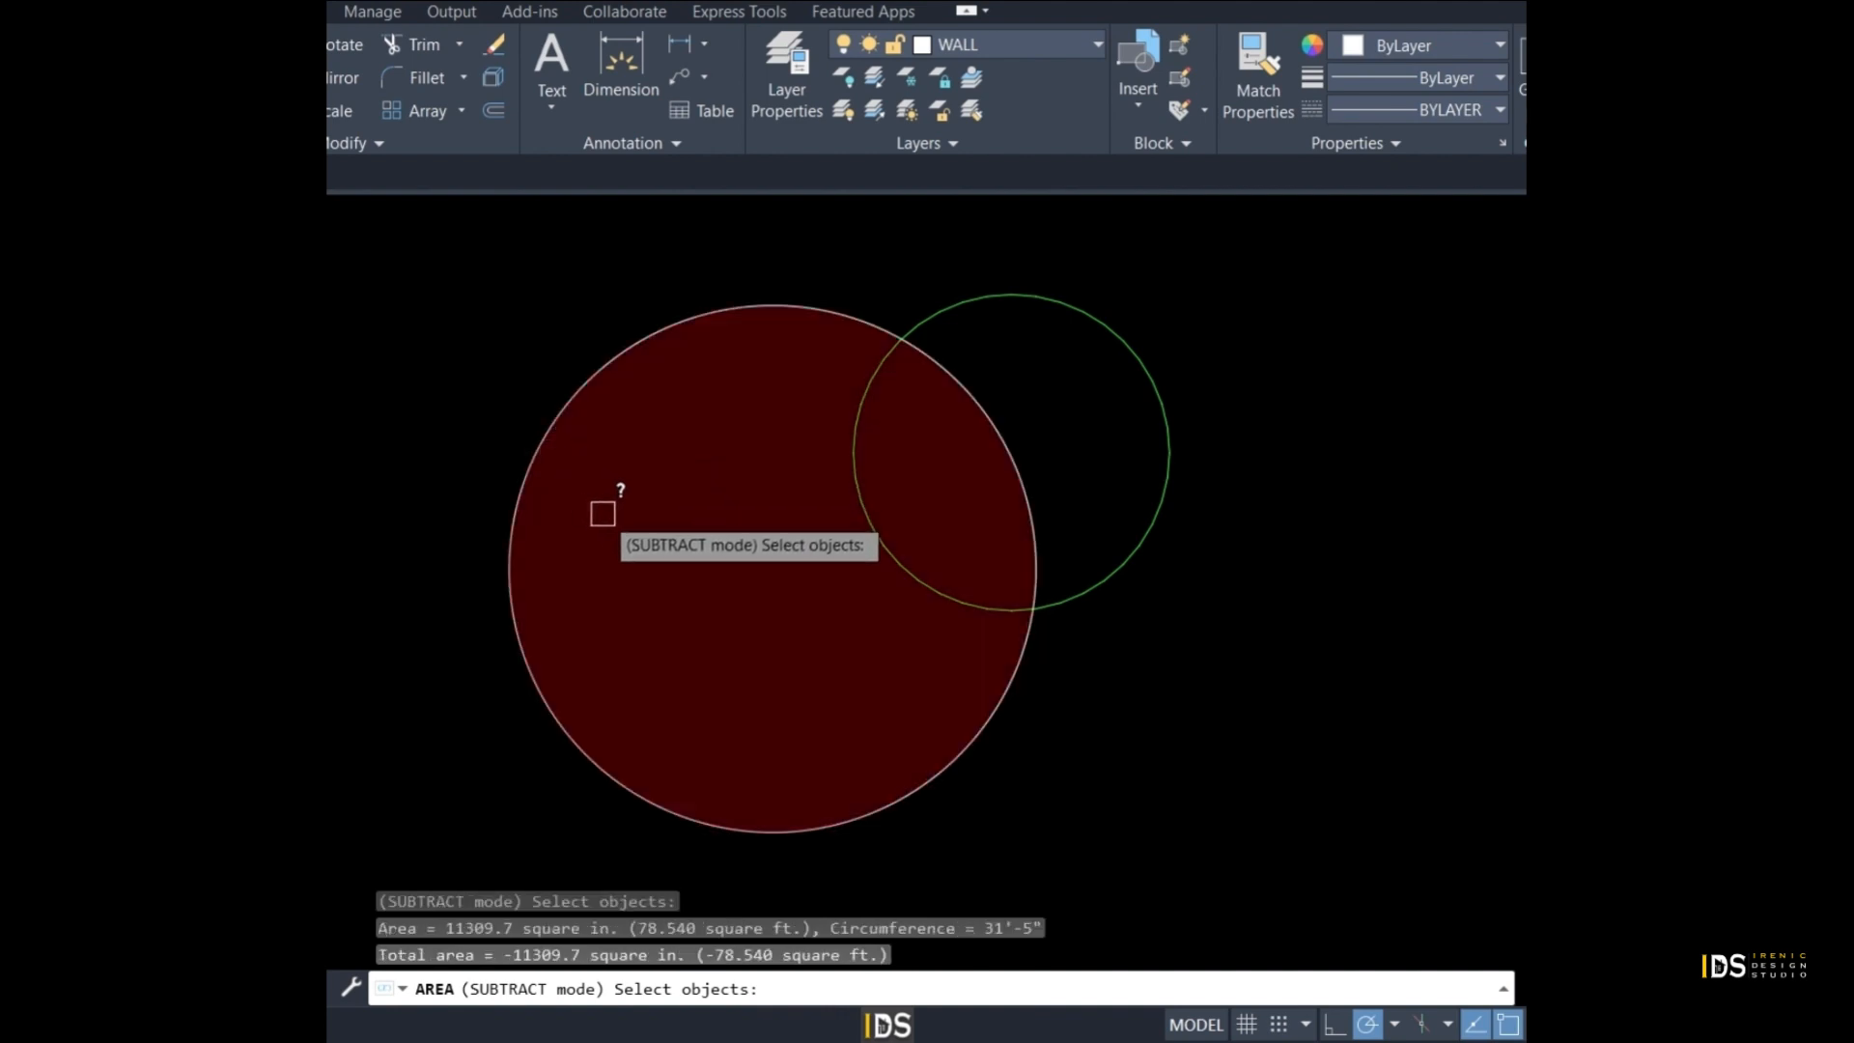
key("Return")
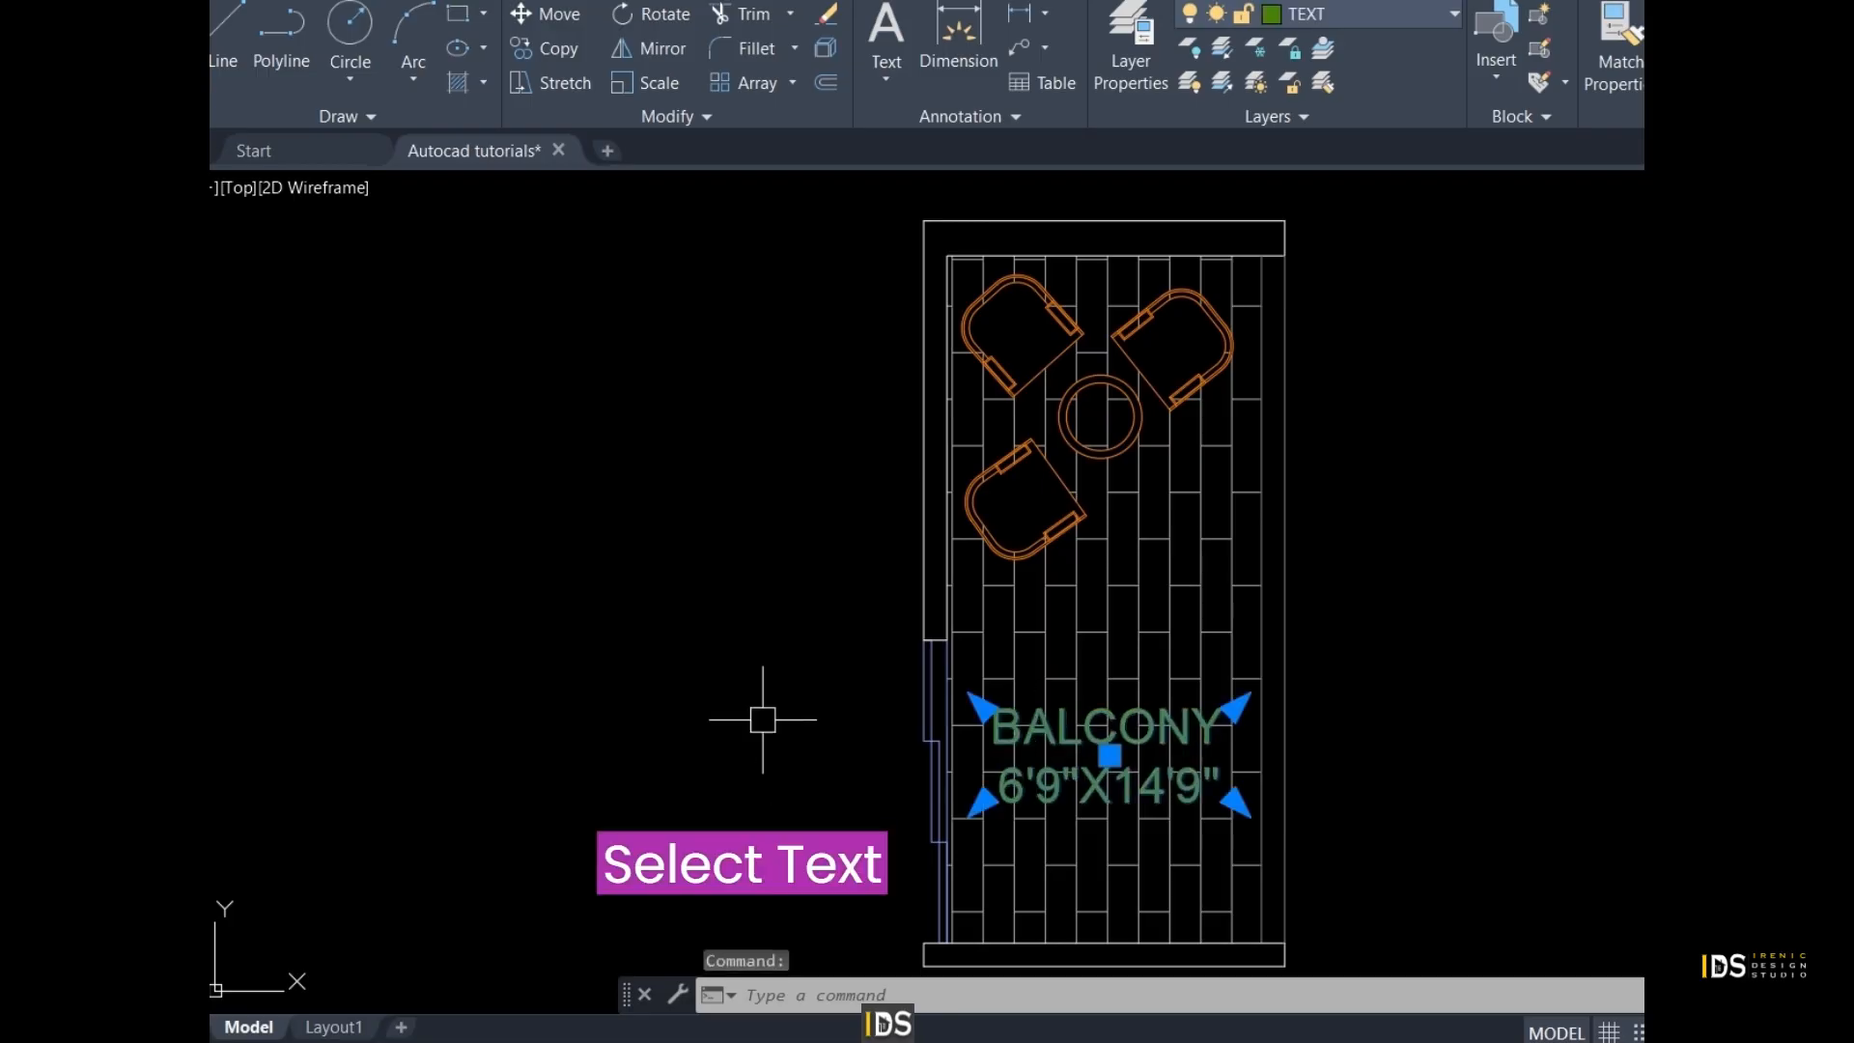
Turn on a background mask for the selected BALCONY text, using the drawing background color as its fill
key("ctrl+1")
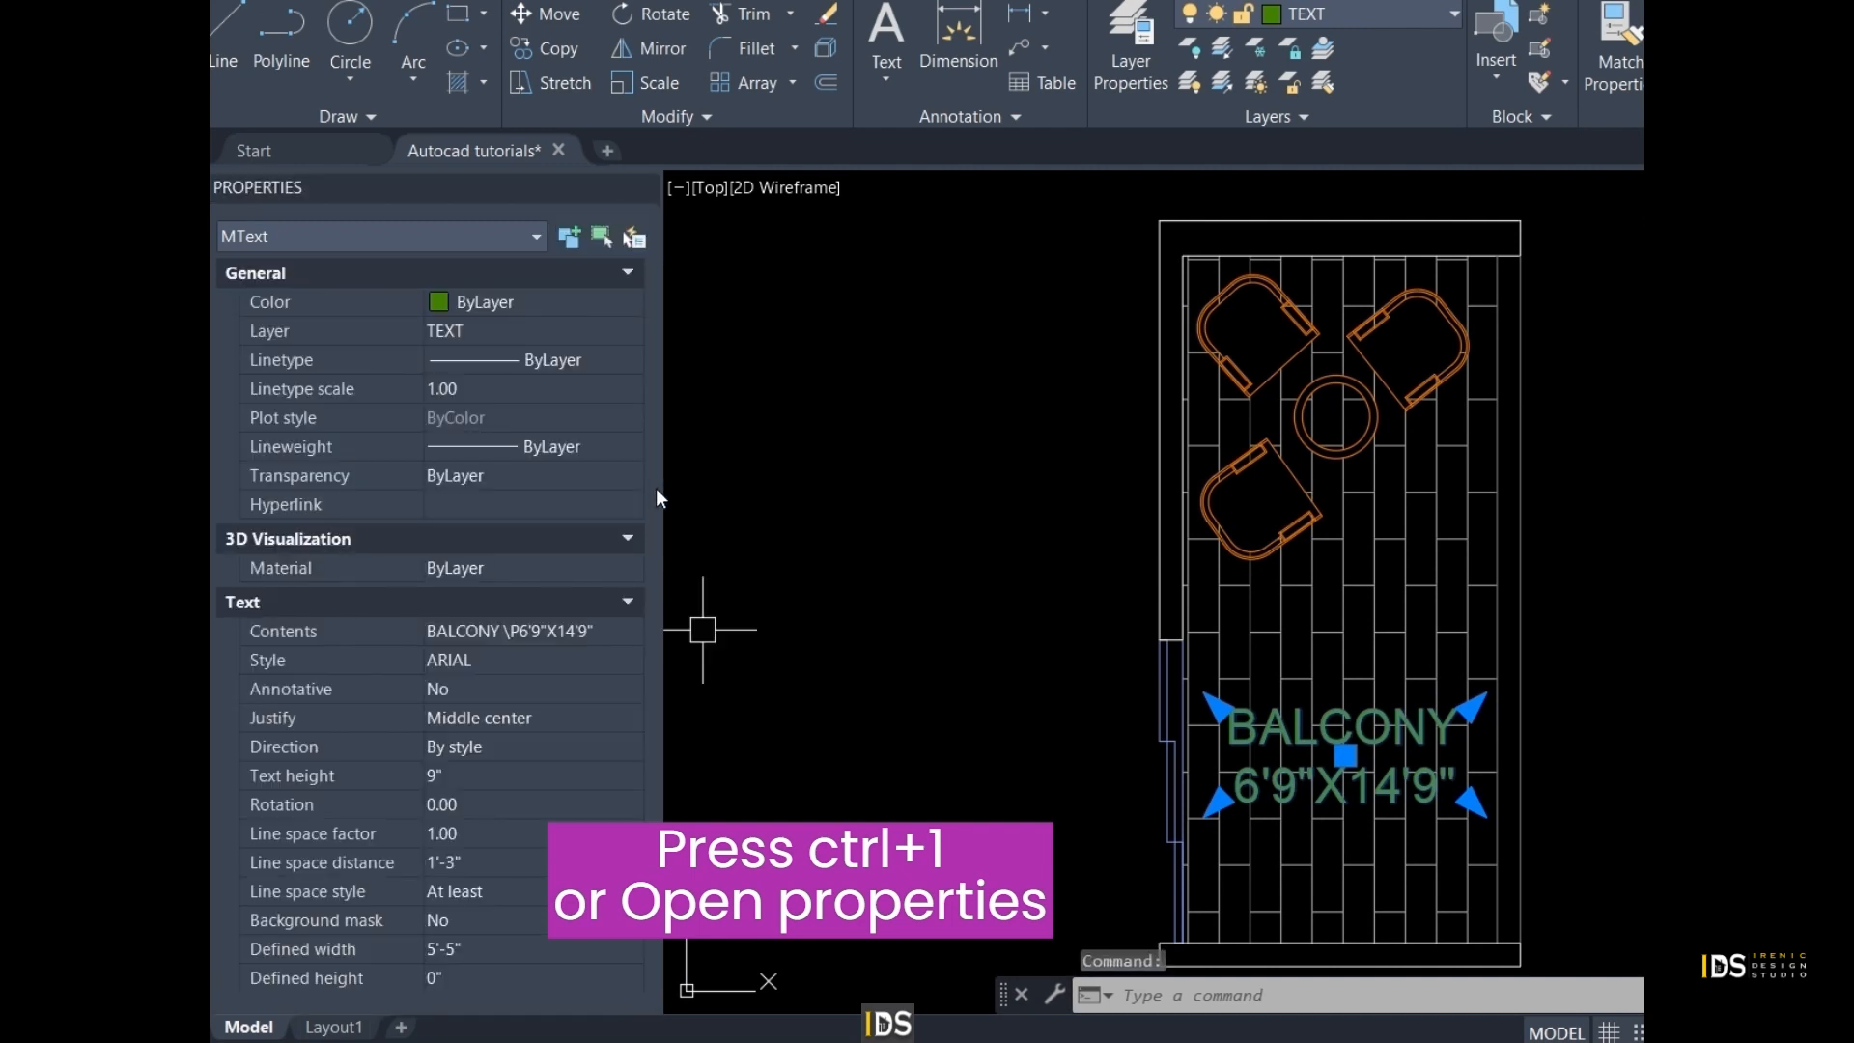
scroll(455, 643, "down", 5)
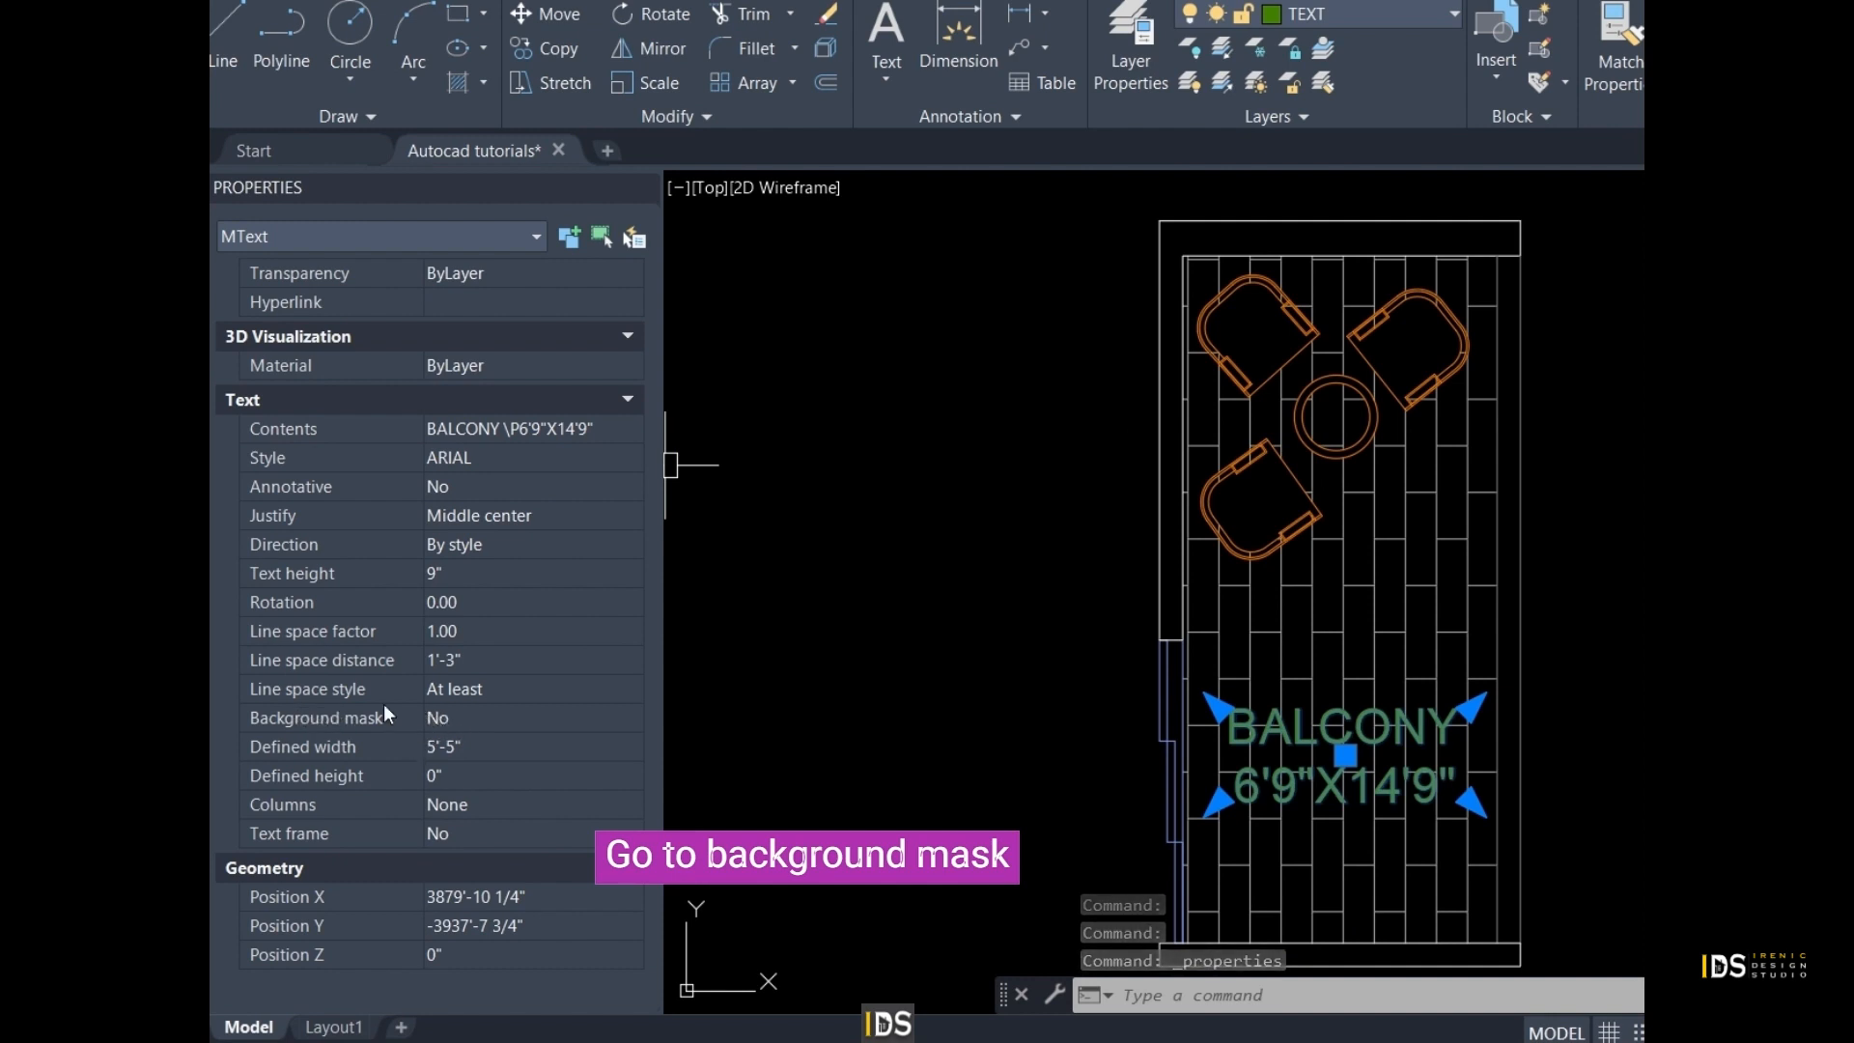
left_click(479, 715)
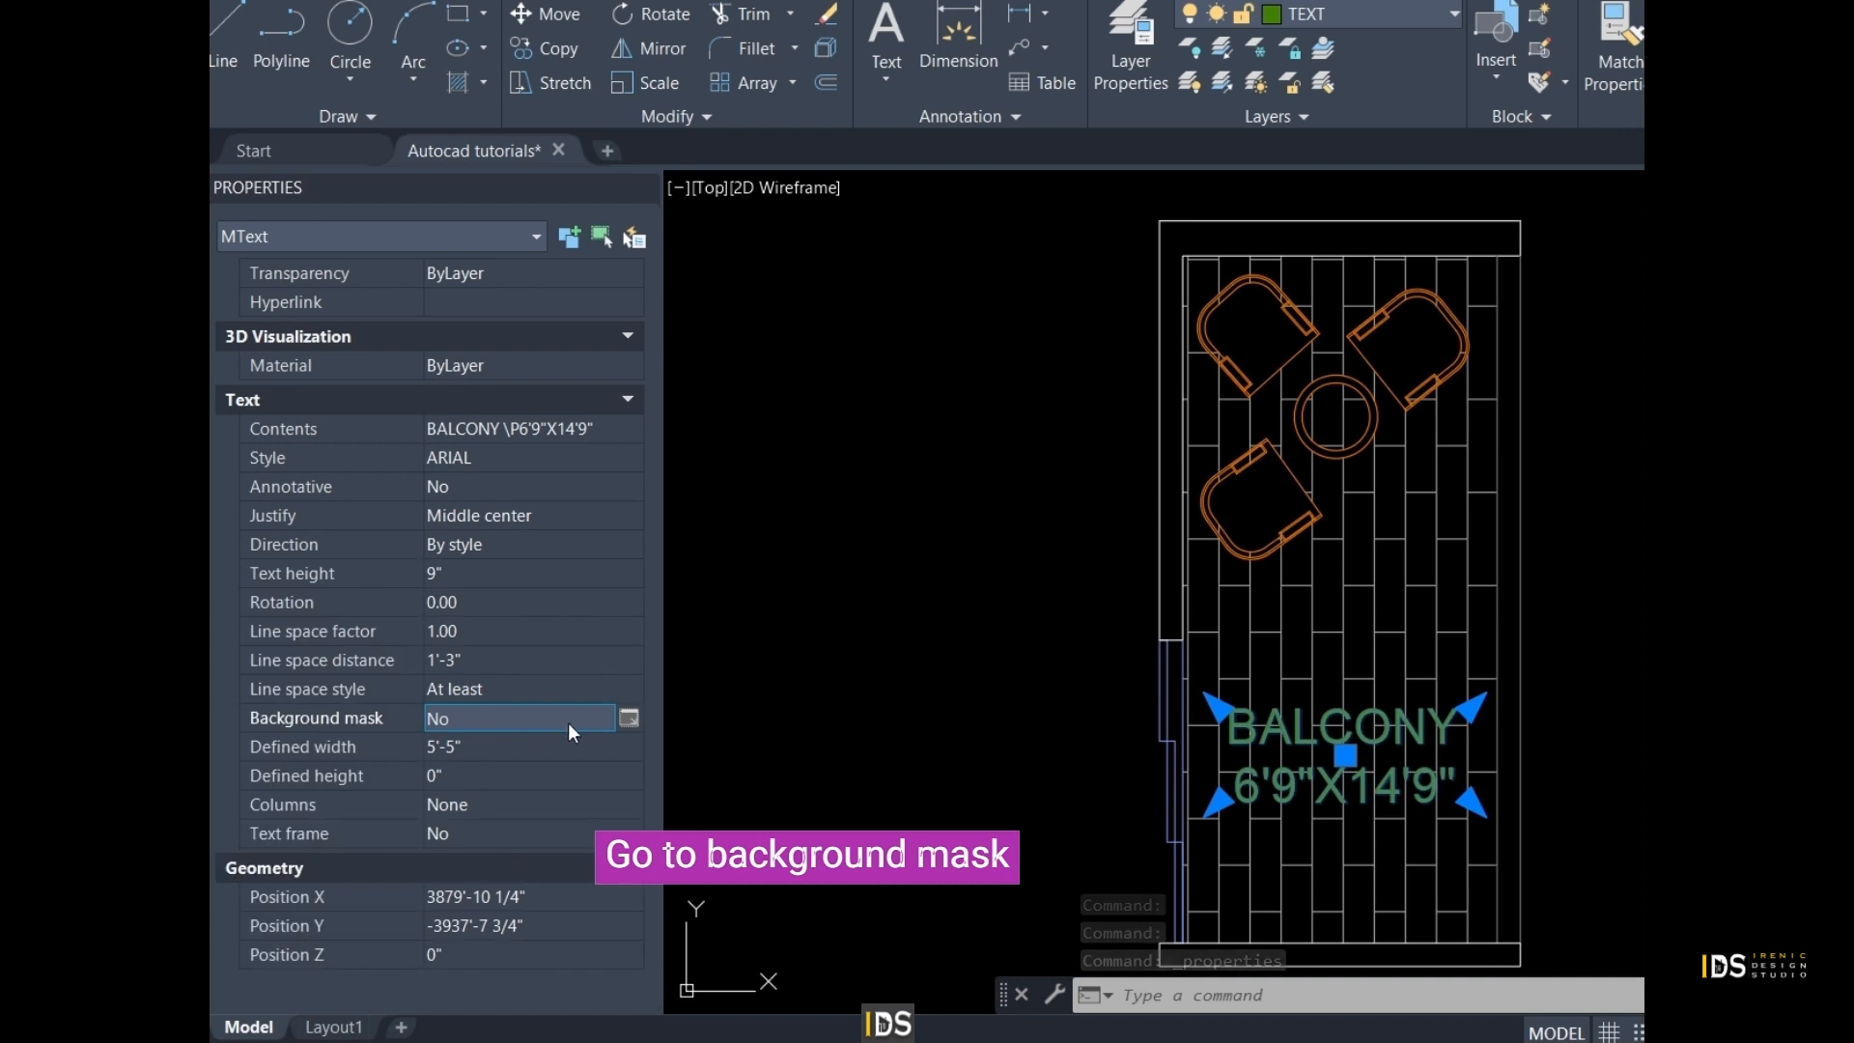
left_click(638, 720)
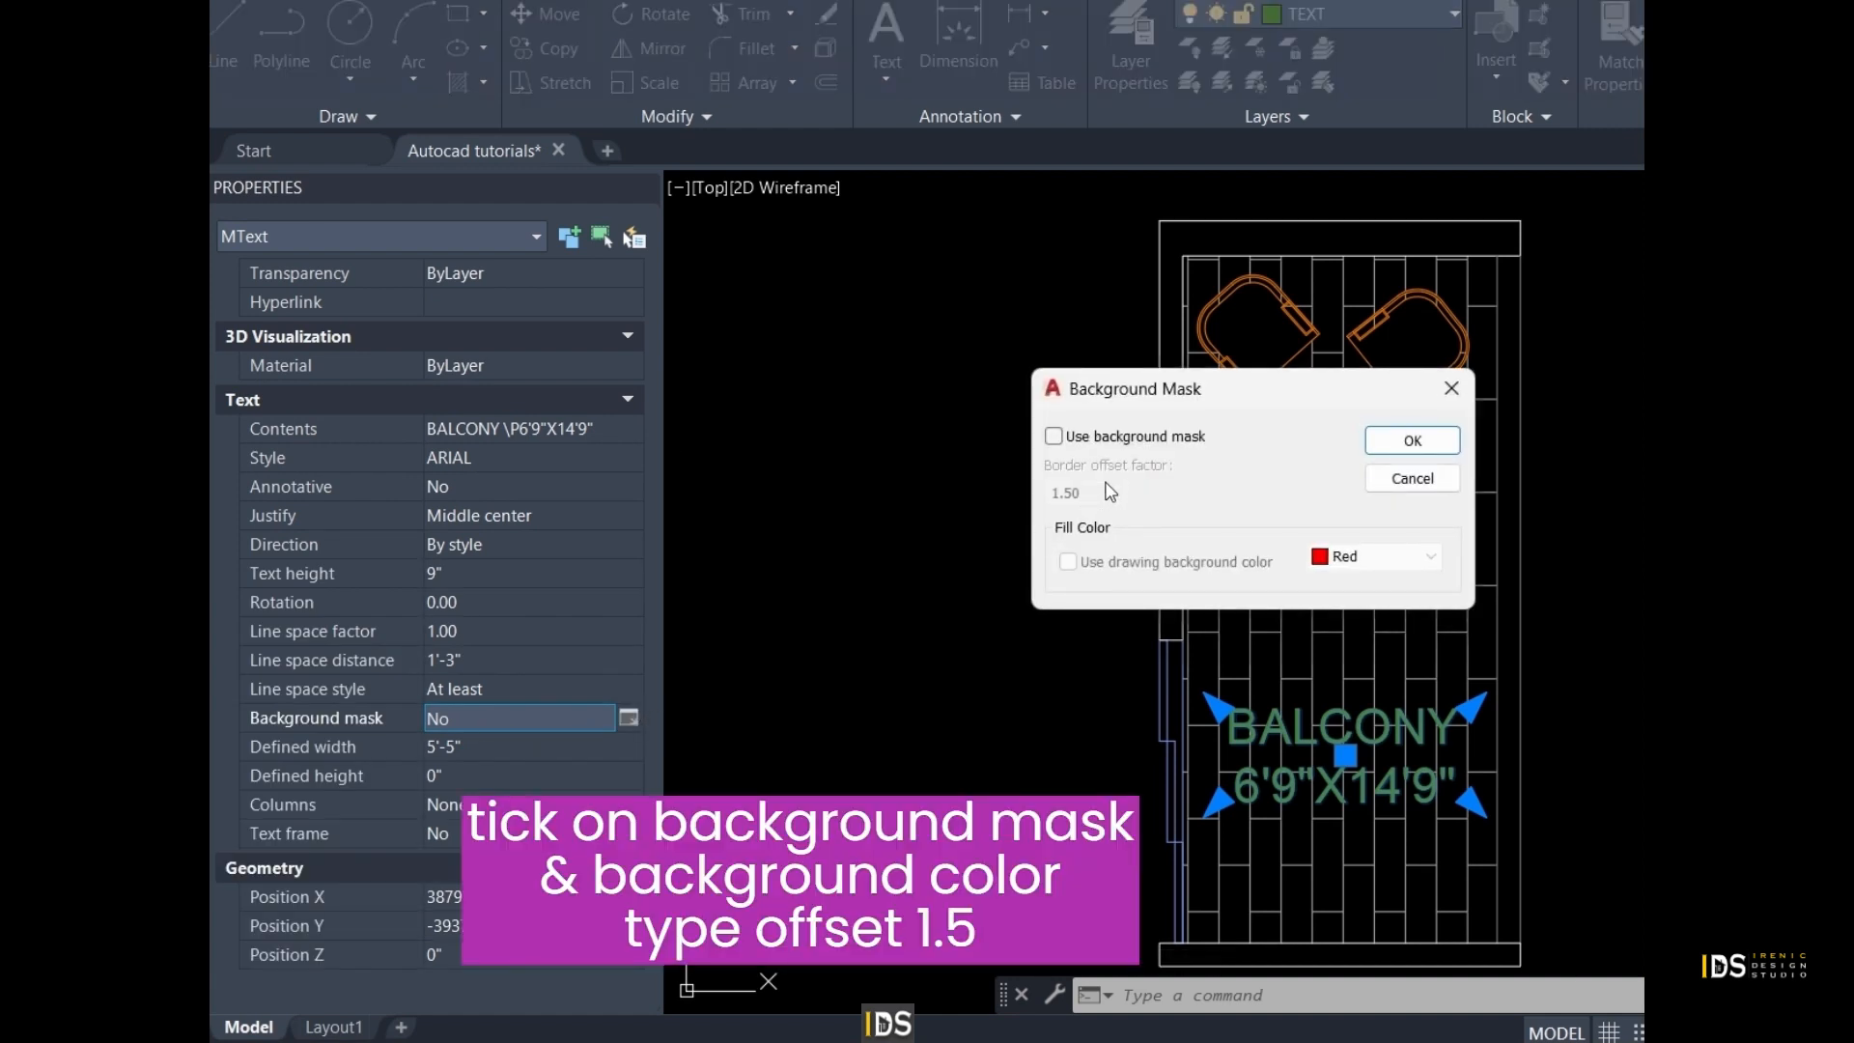
left_click(1066, 436)
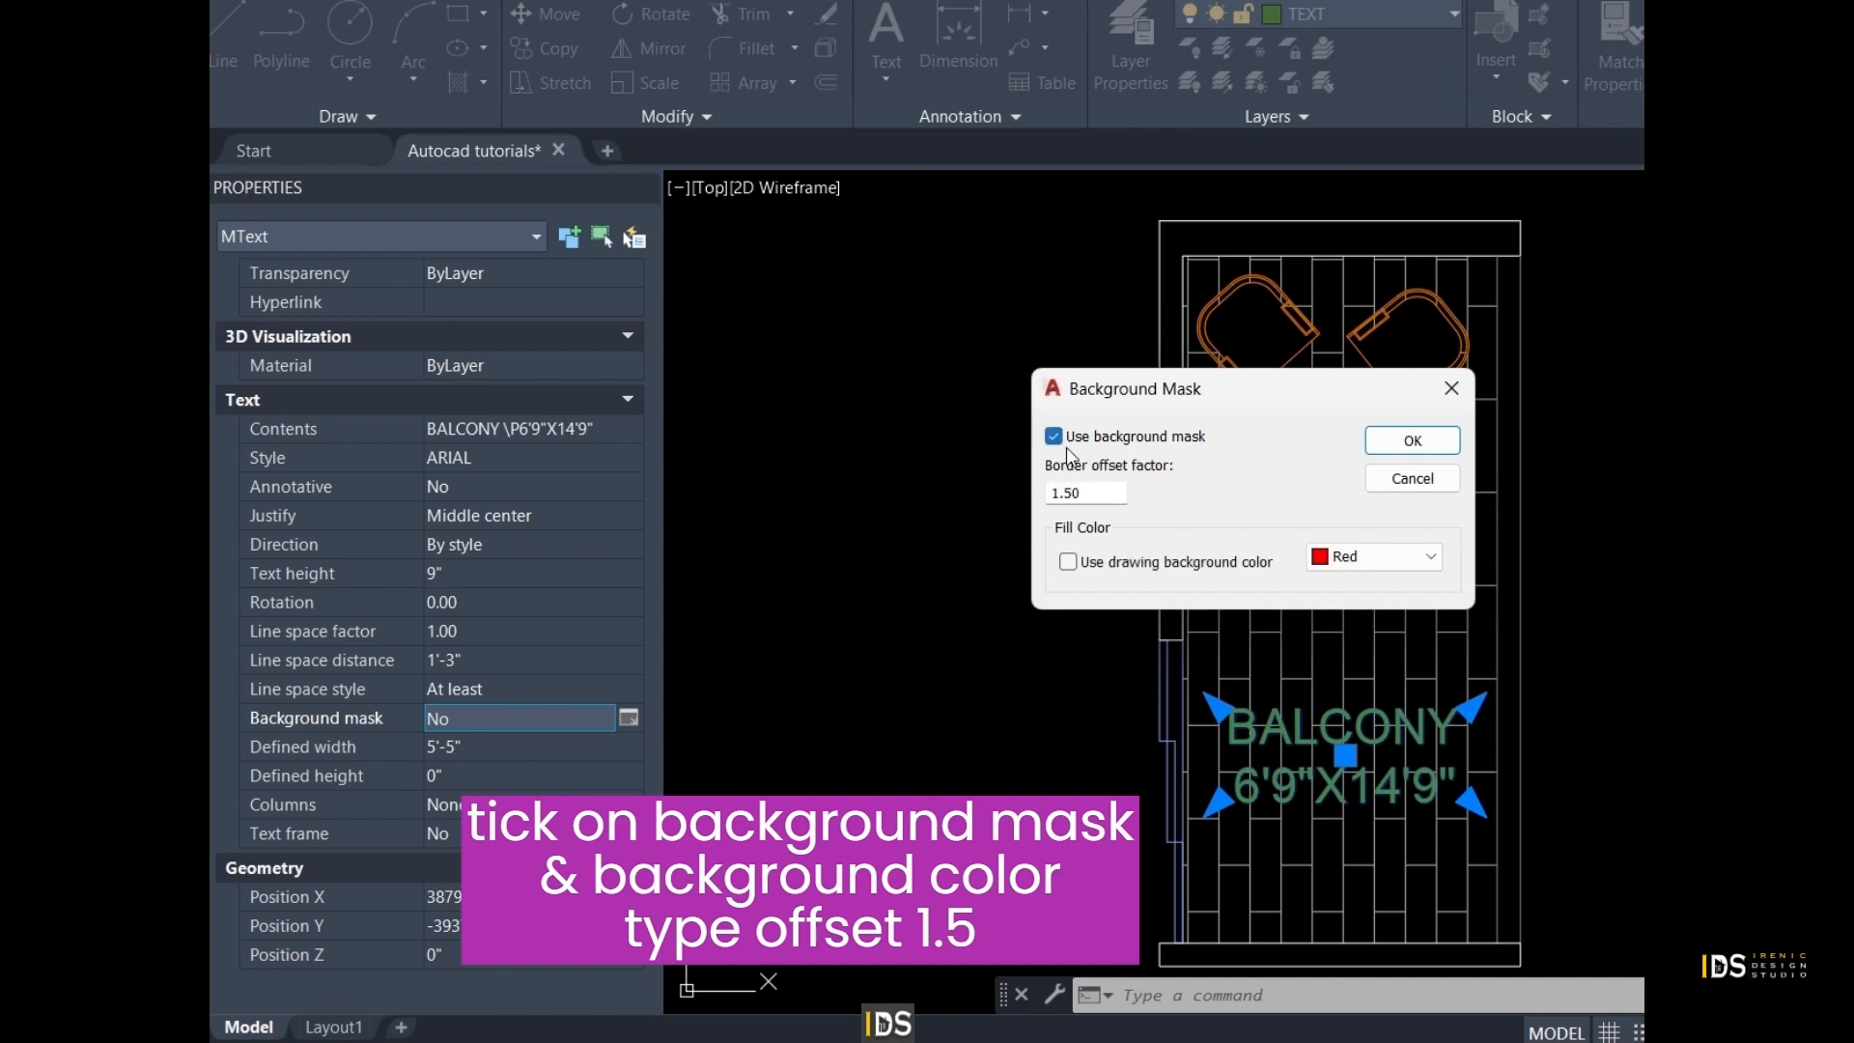
left_click(1070, 564)
left_click(1413, 440)
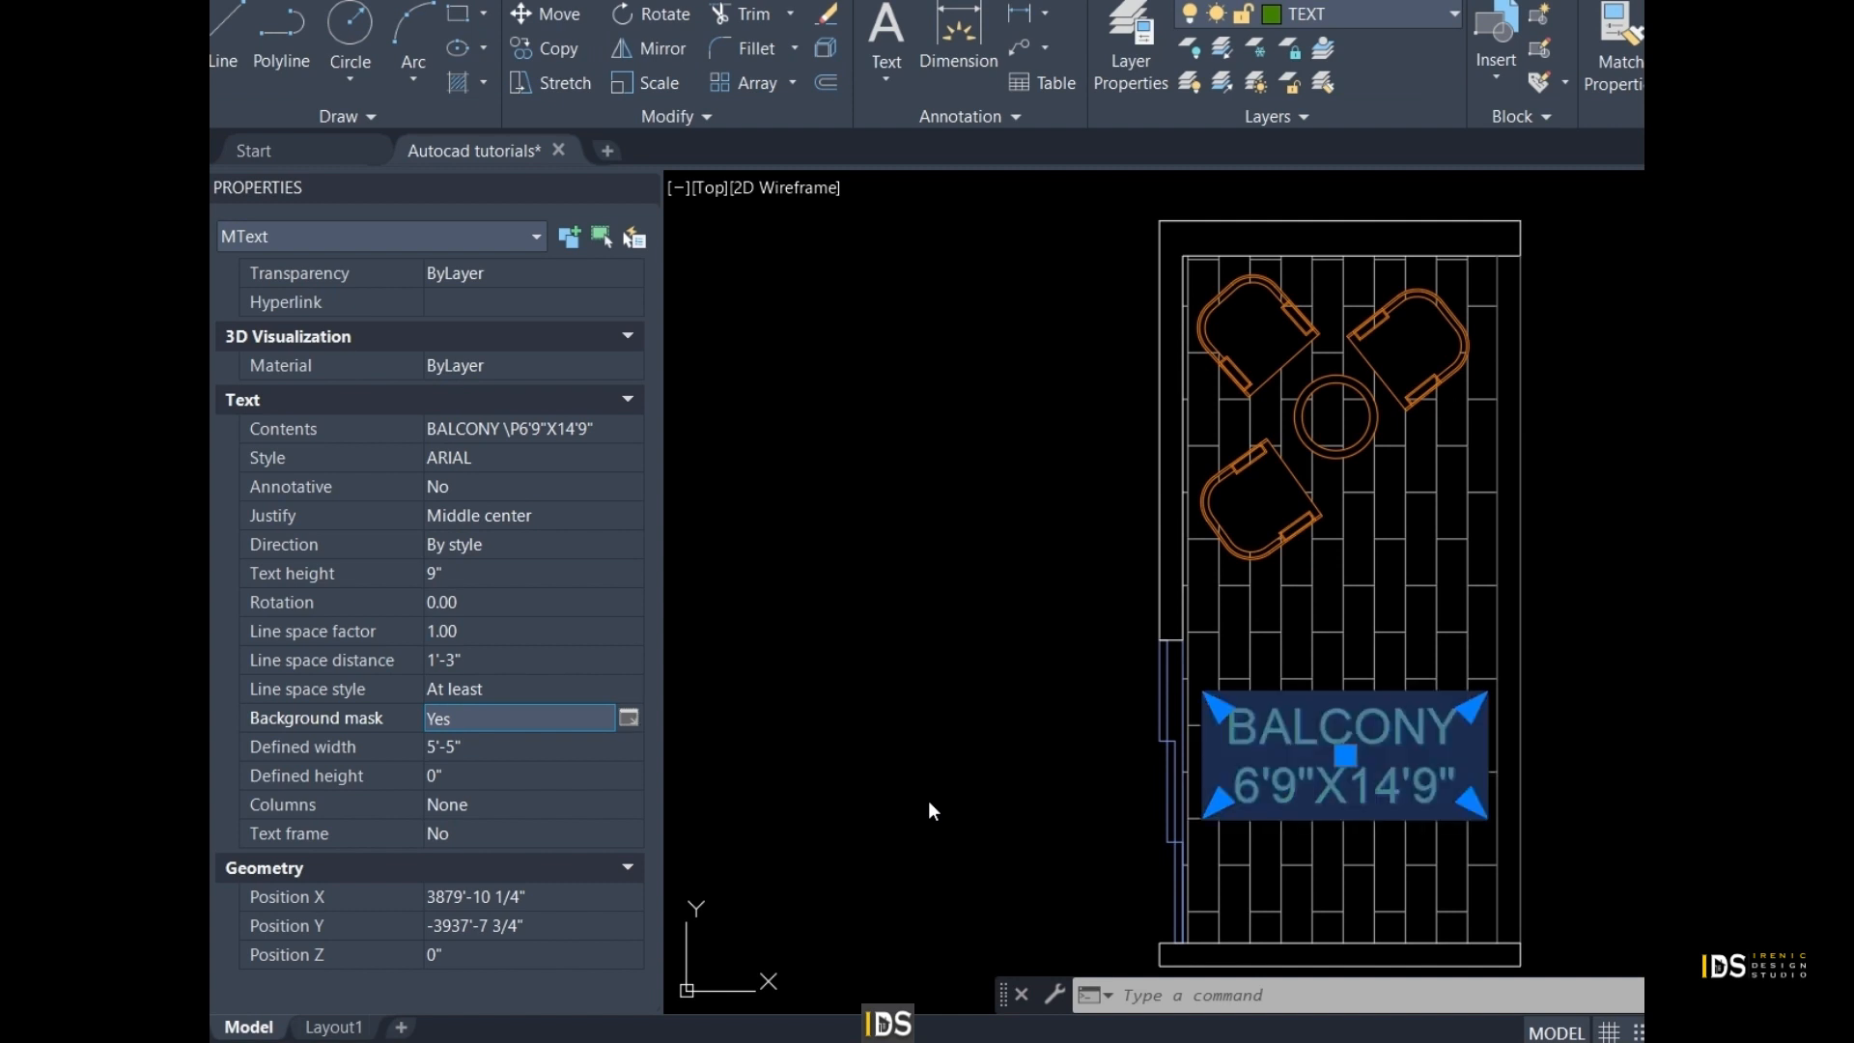
left_click(1098, 772)
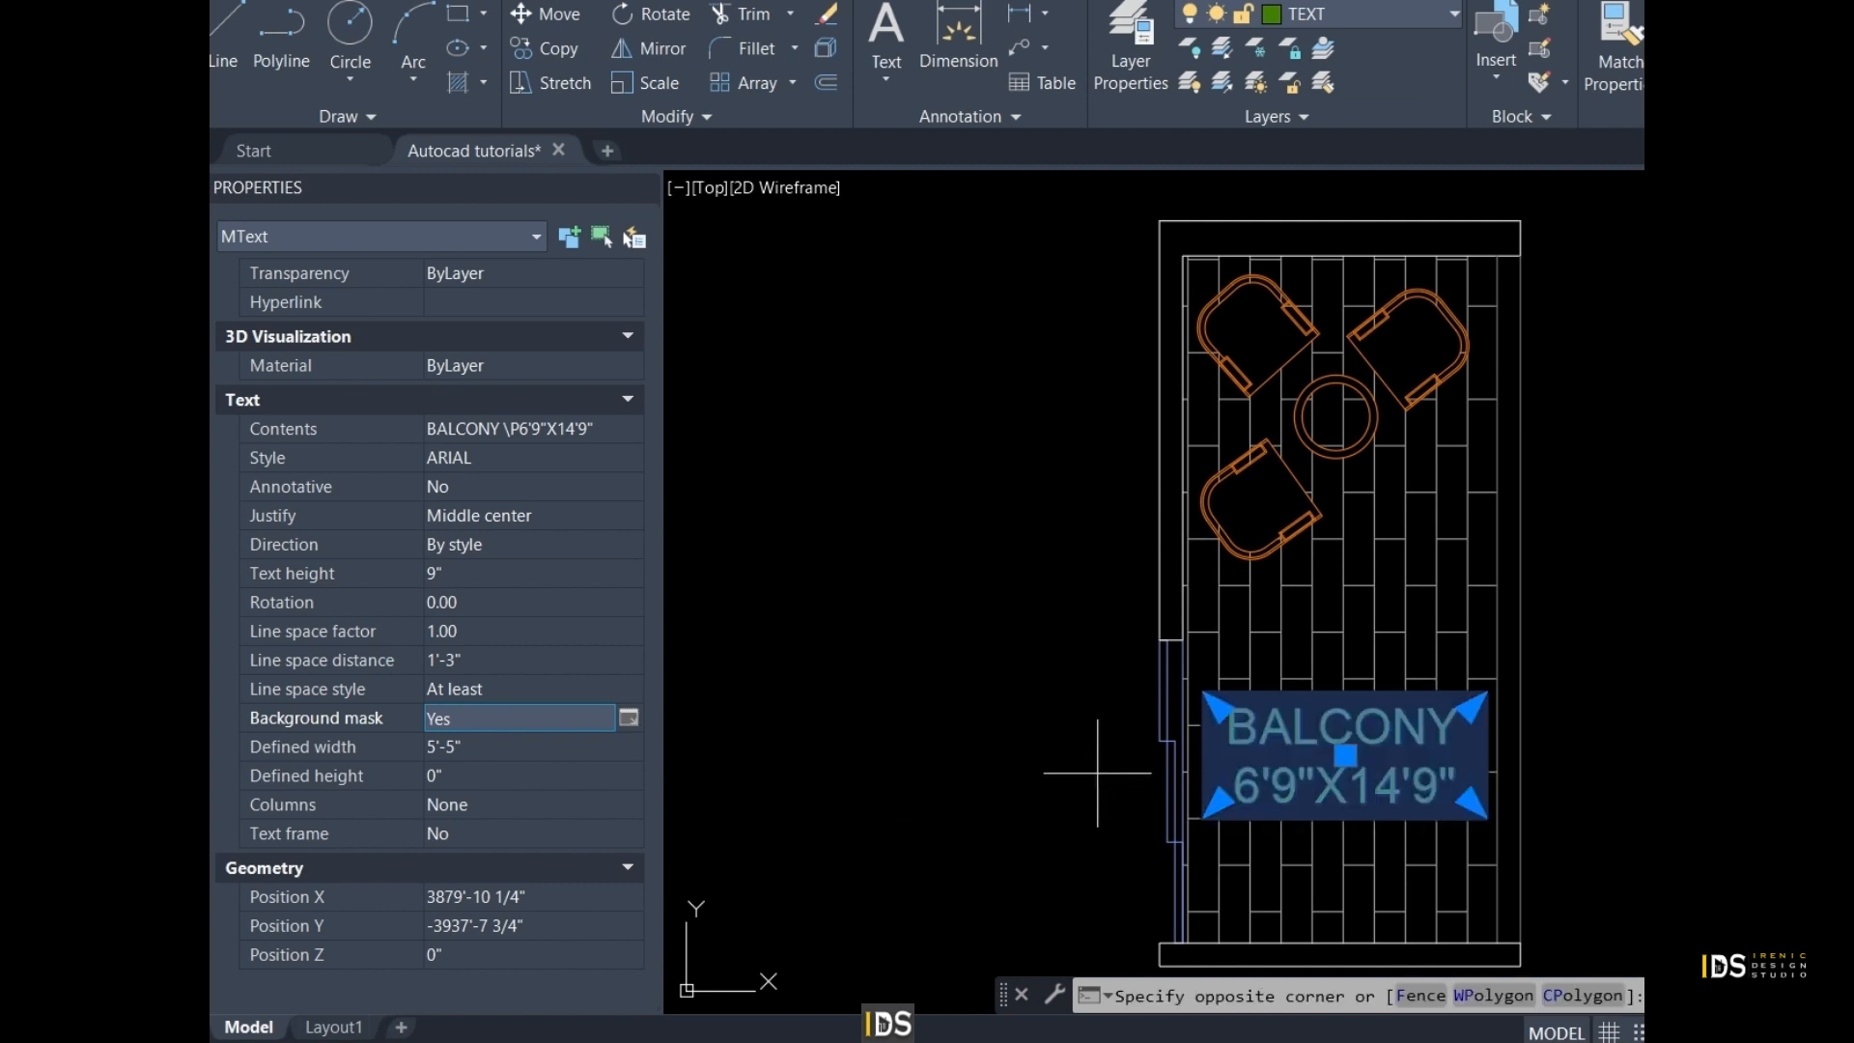
Turn off the background mask of the BALCONY 6'9"X14'9" text
key("Escape")
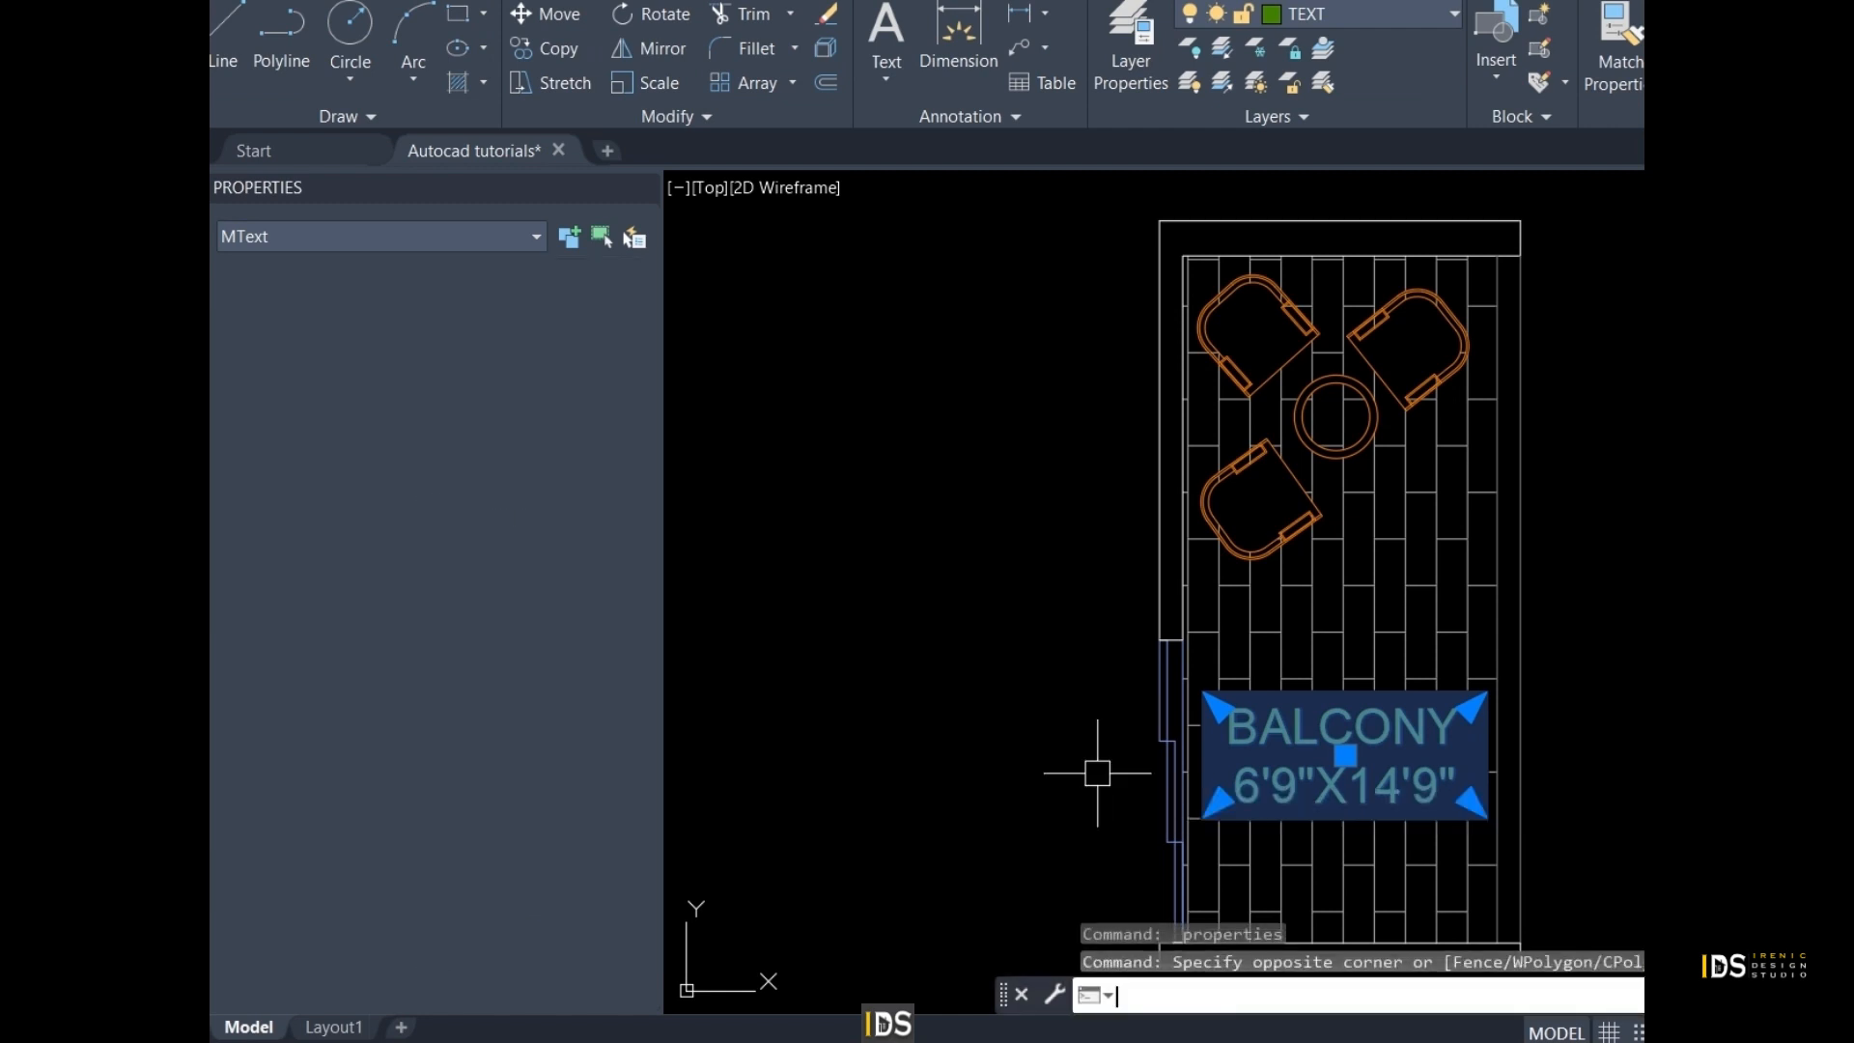
key("Escape")
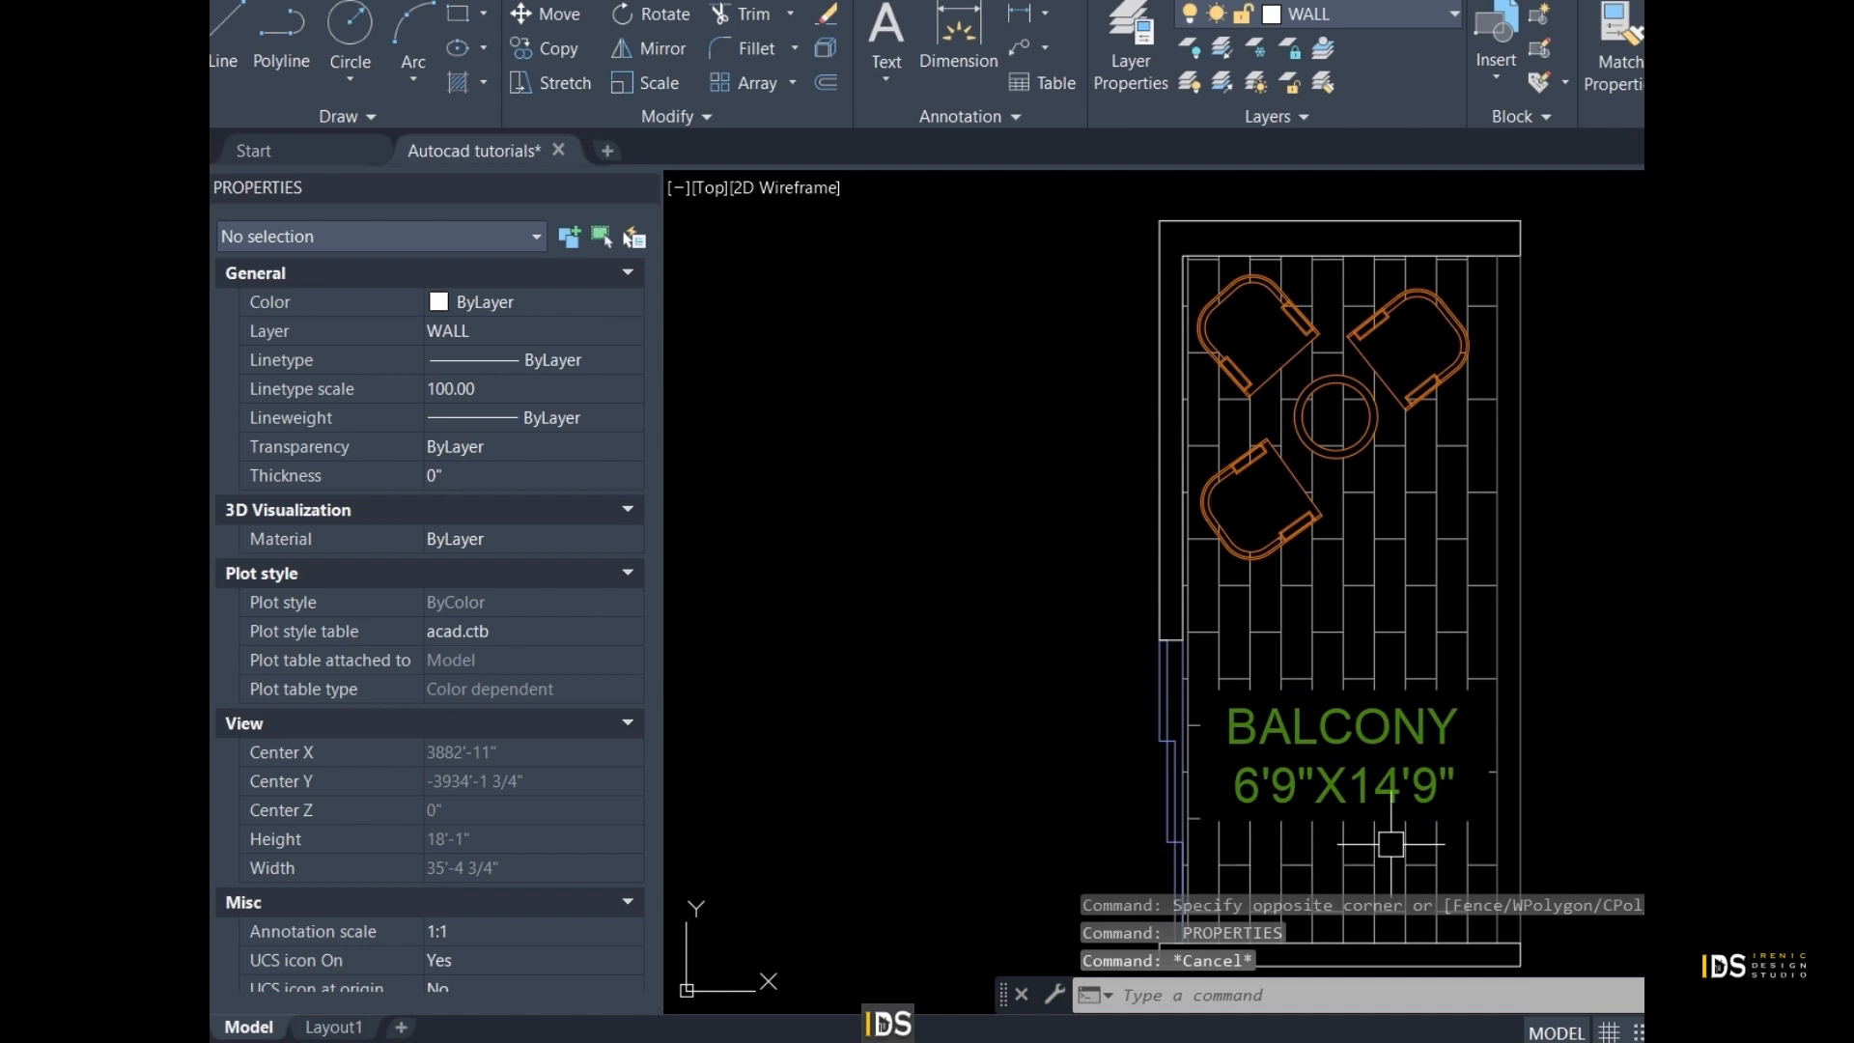
scroll(1399, 841, "up", 2)
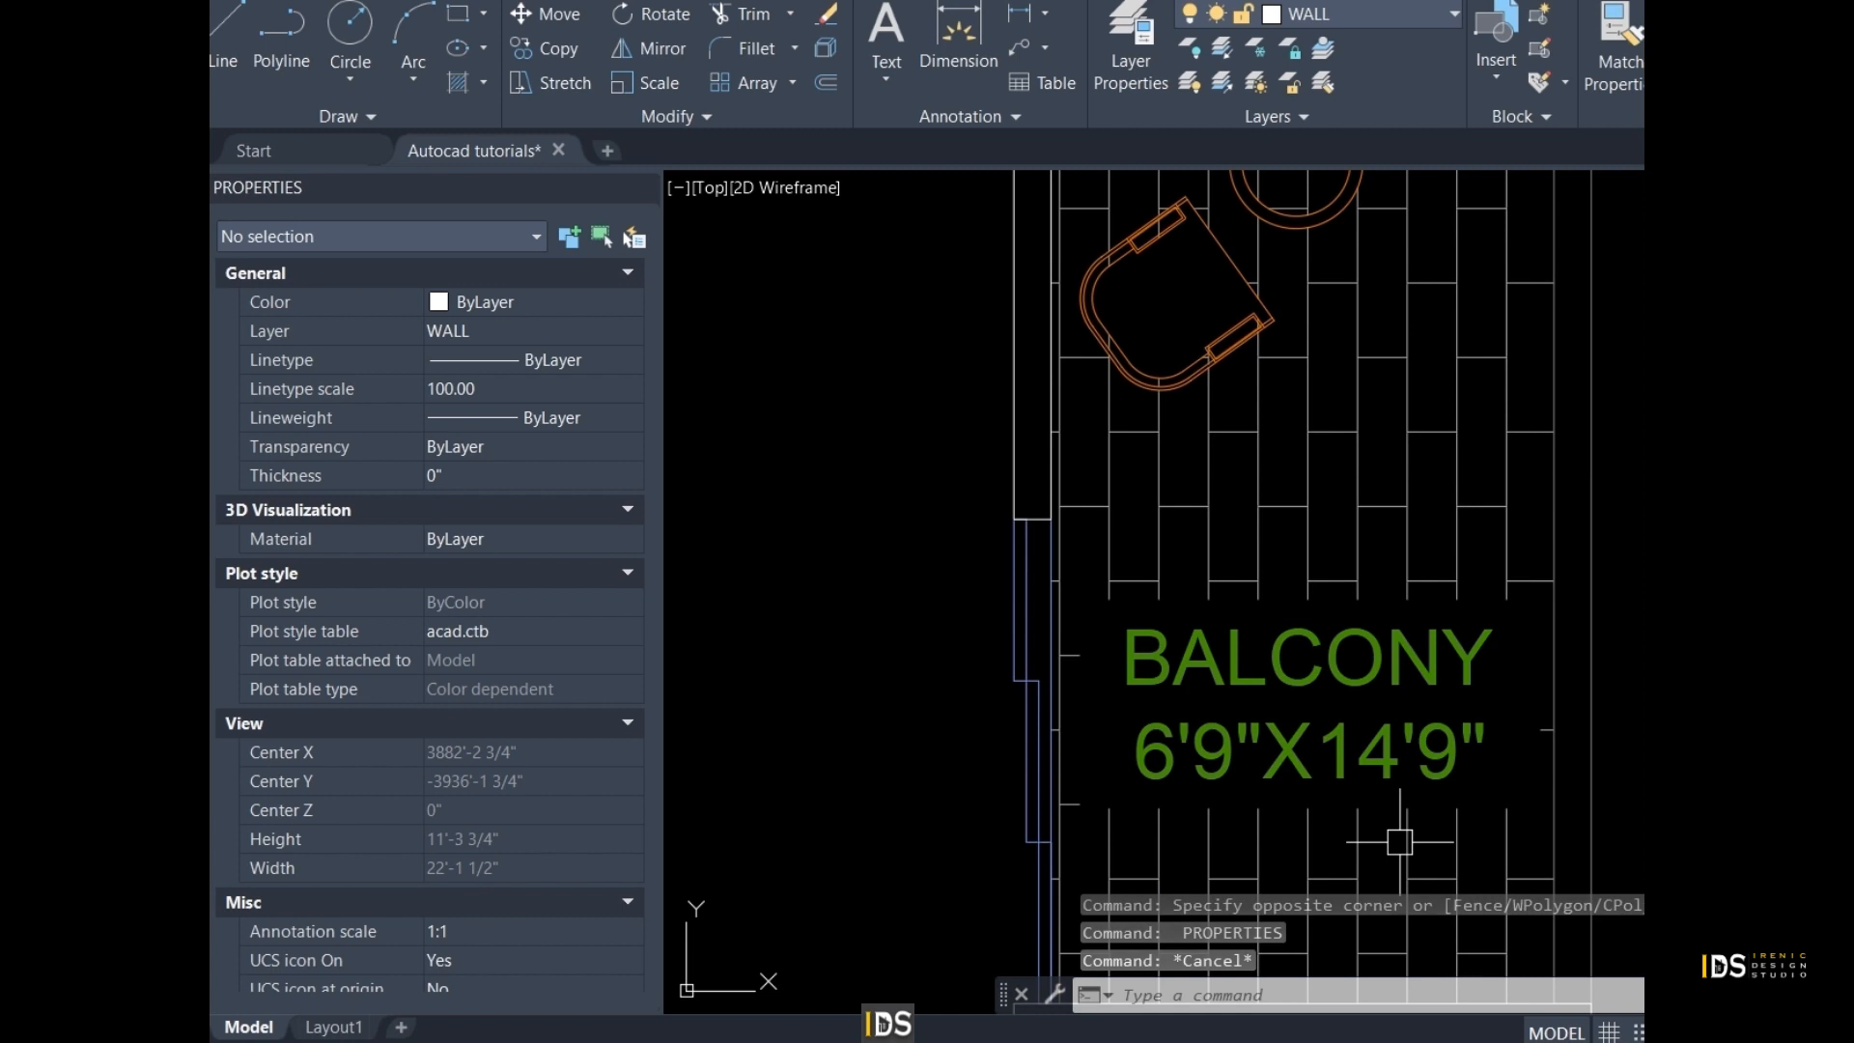
scroll(1400, 841, "up", 1)
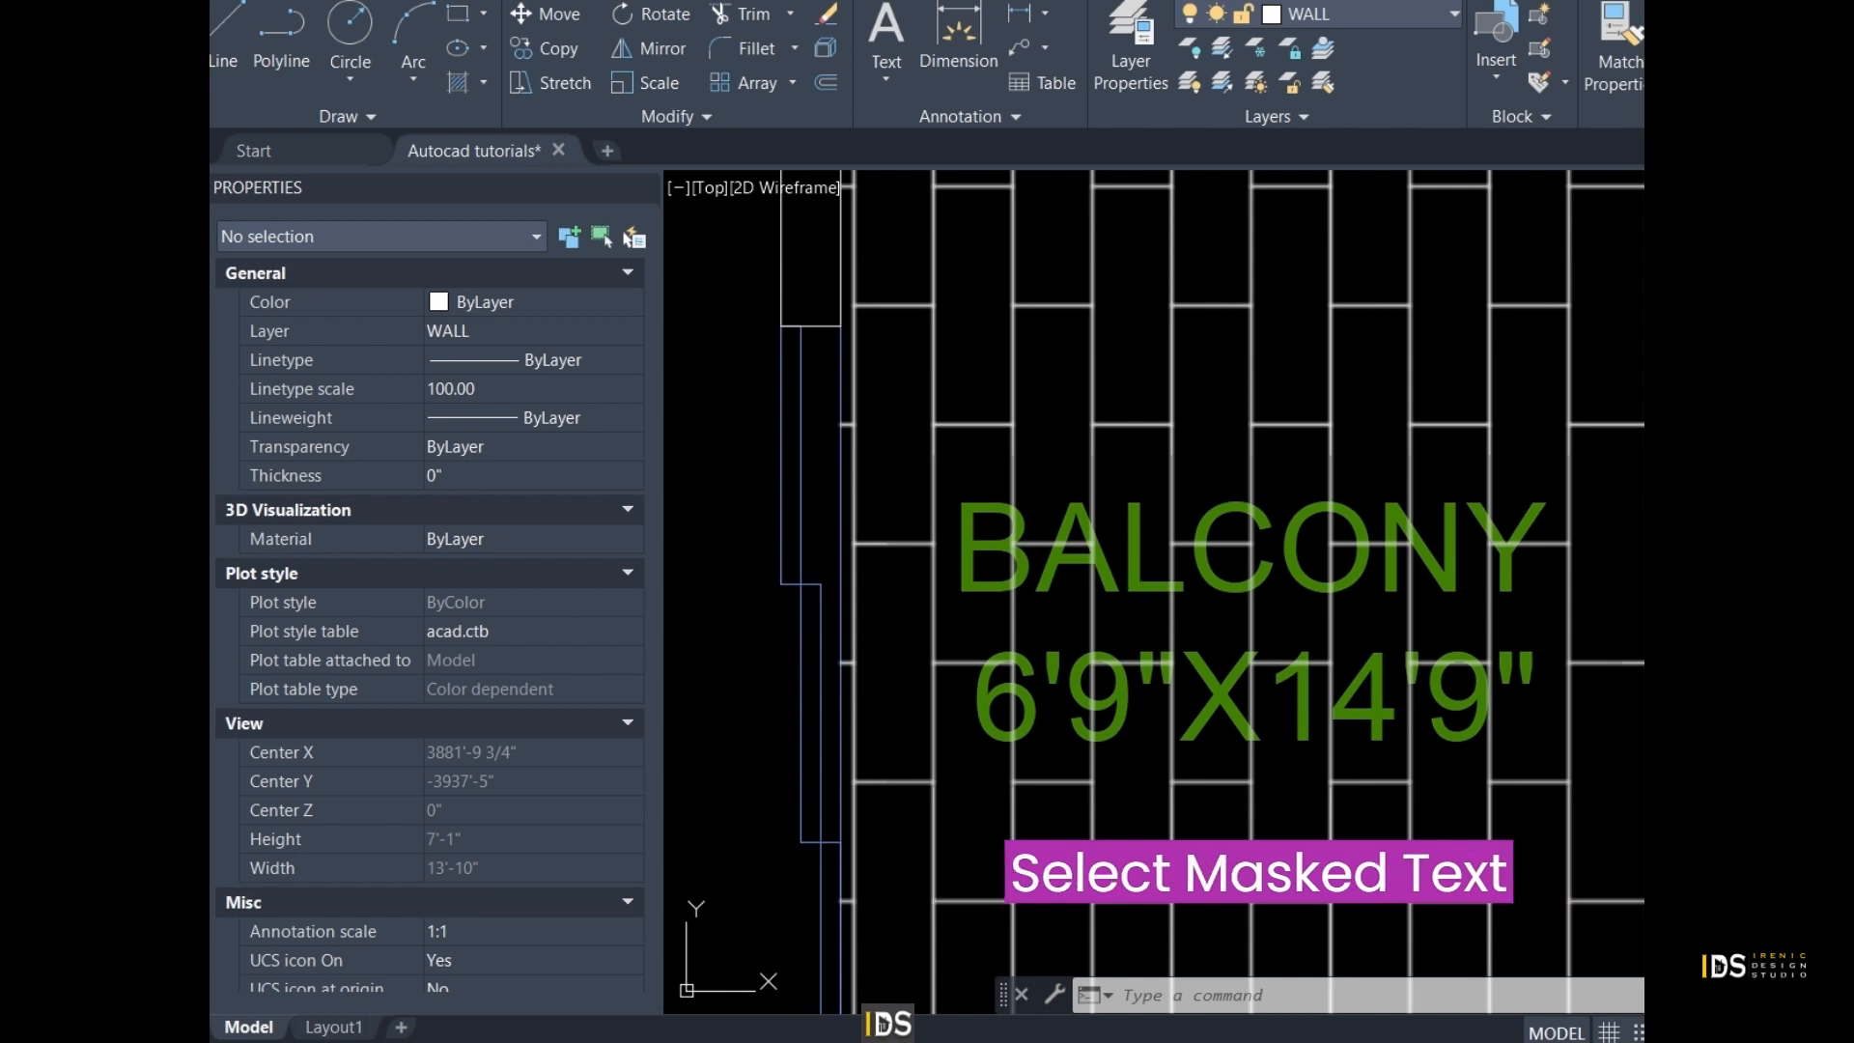
left_click(1137, 550)
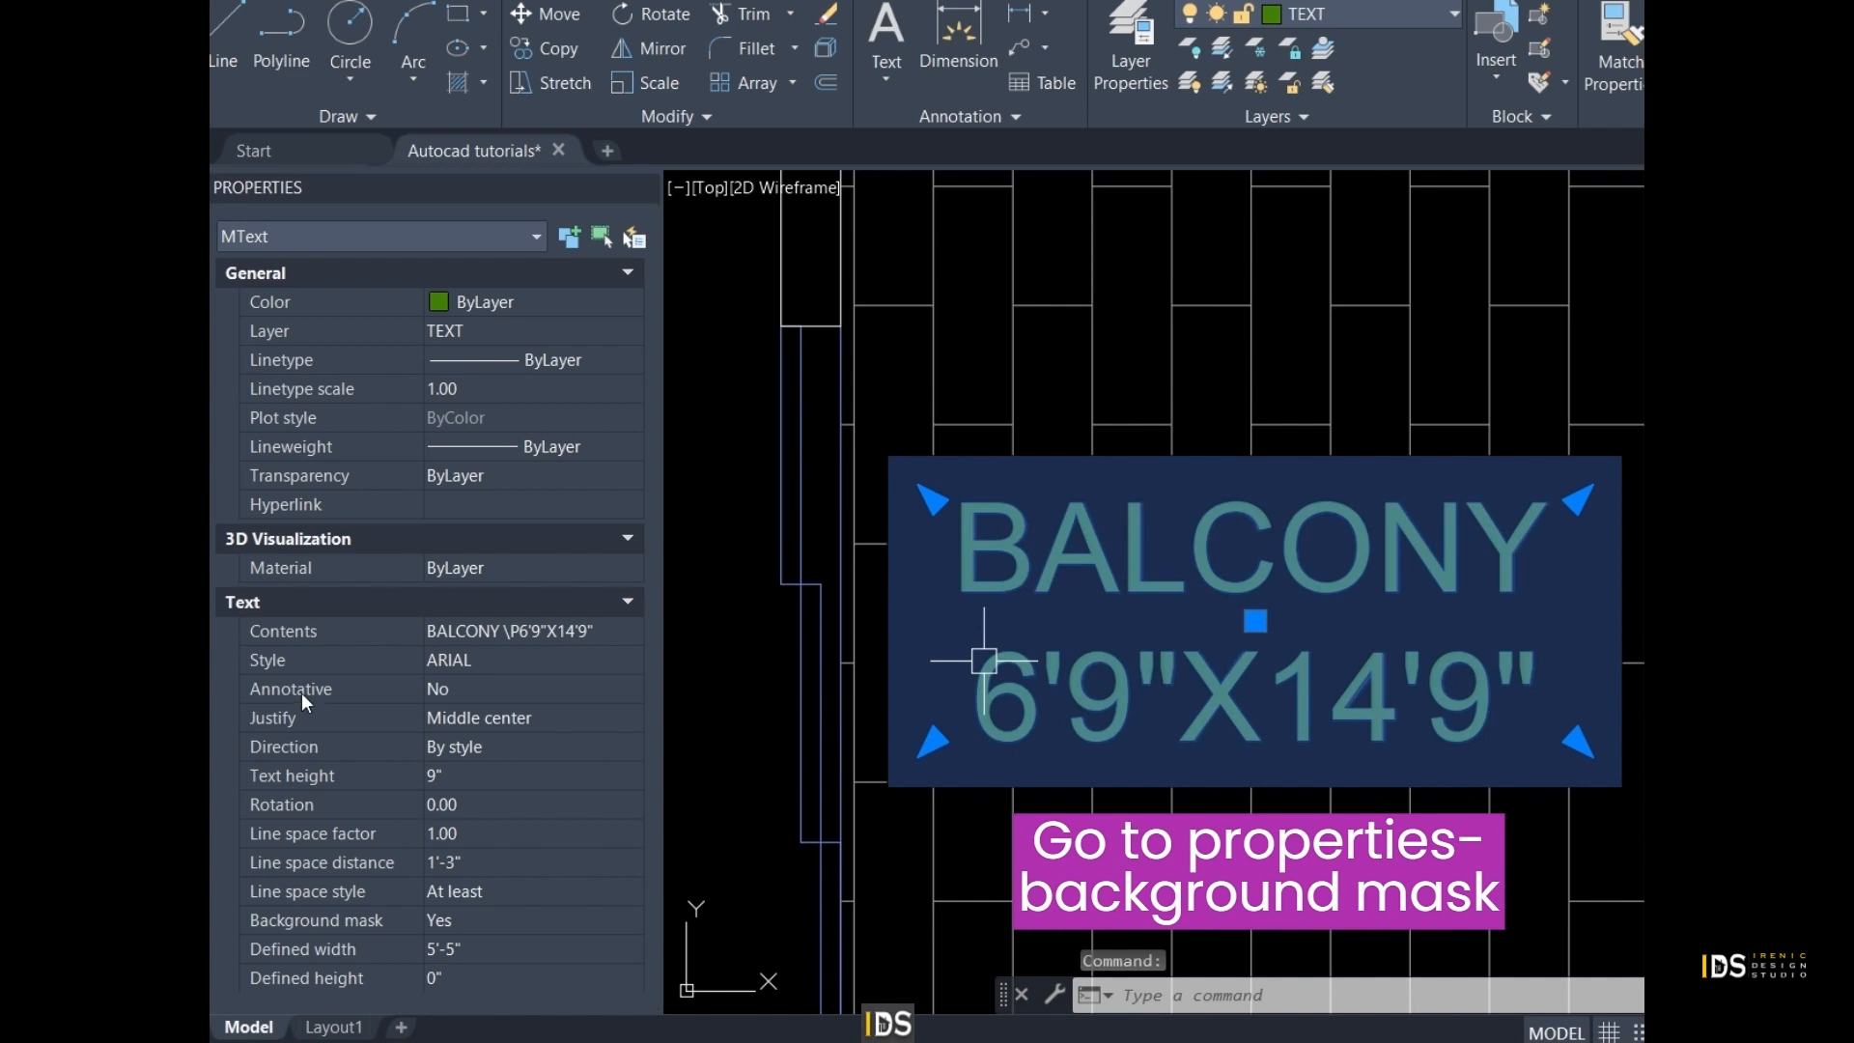
scroll(311, 710, "down", 3)
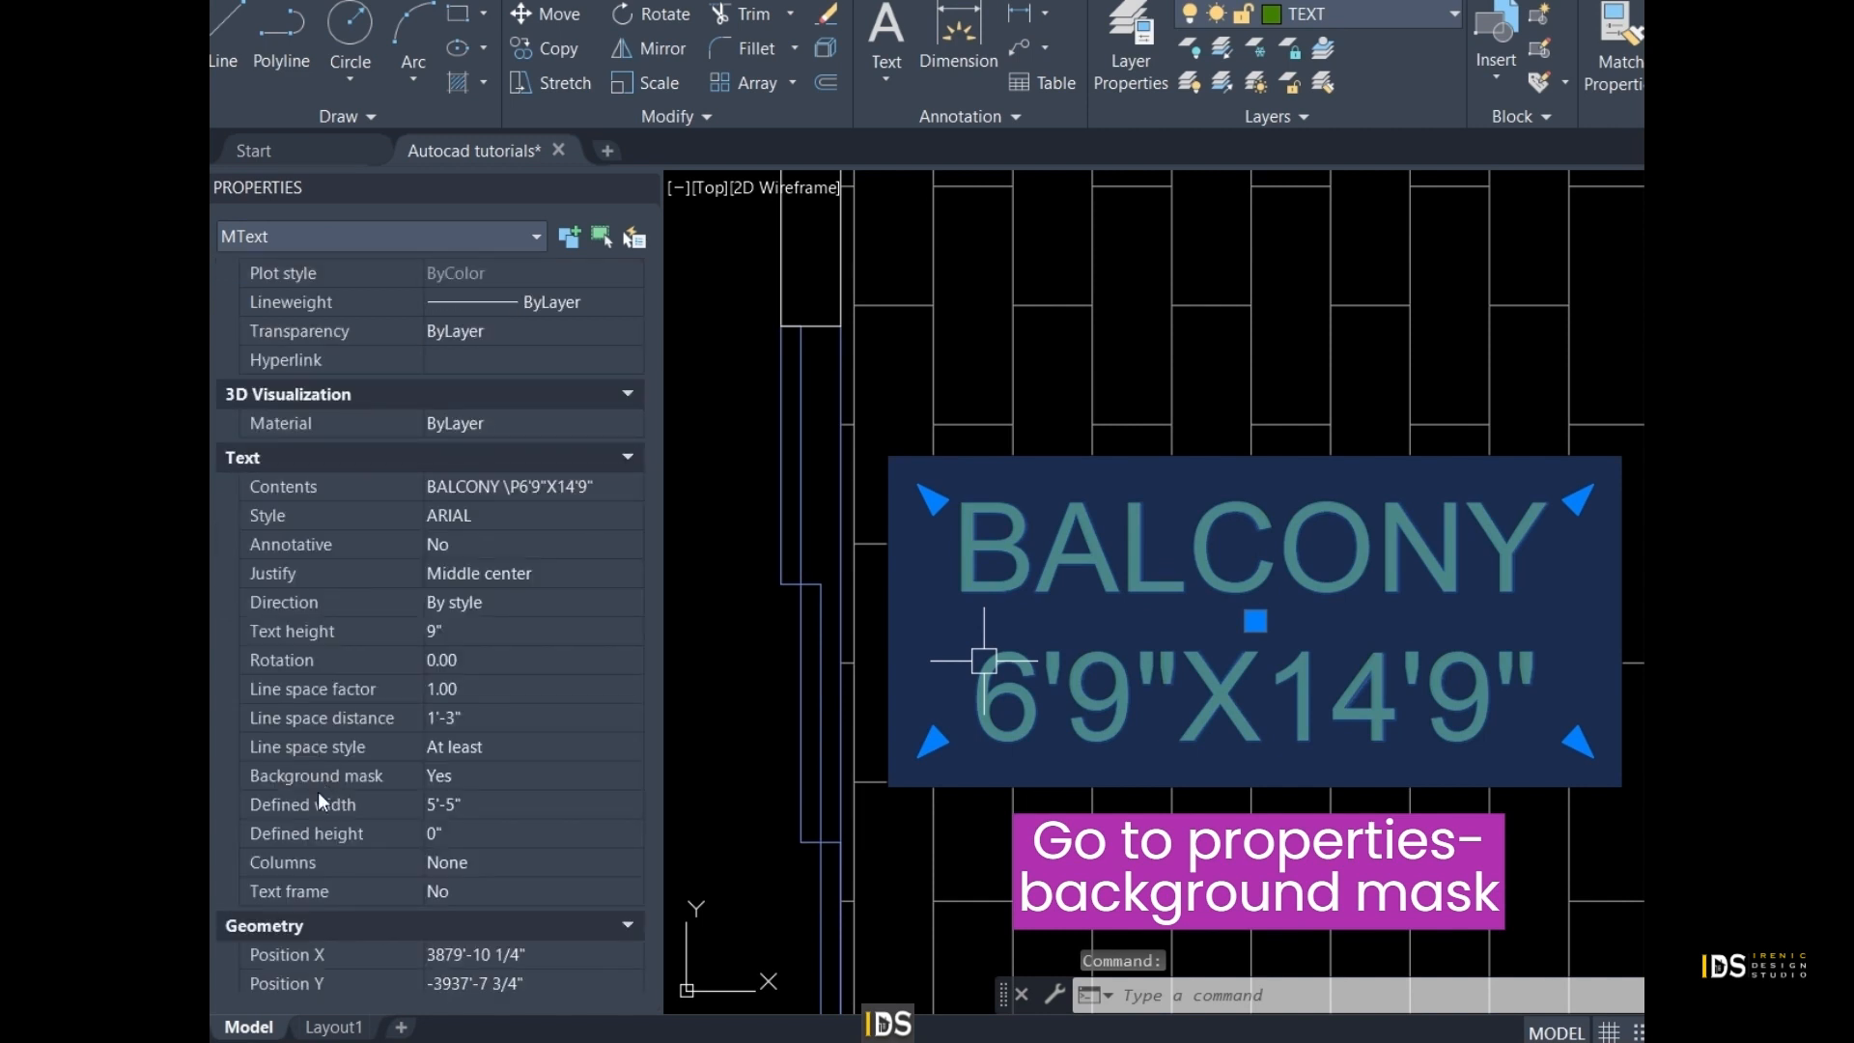
left_click(450, 772)
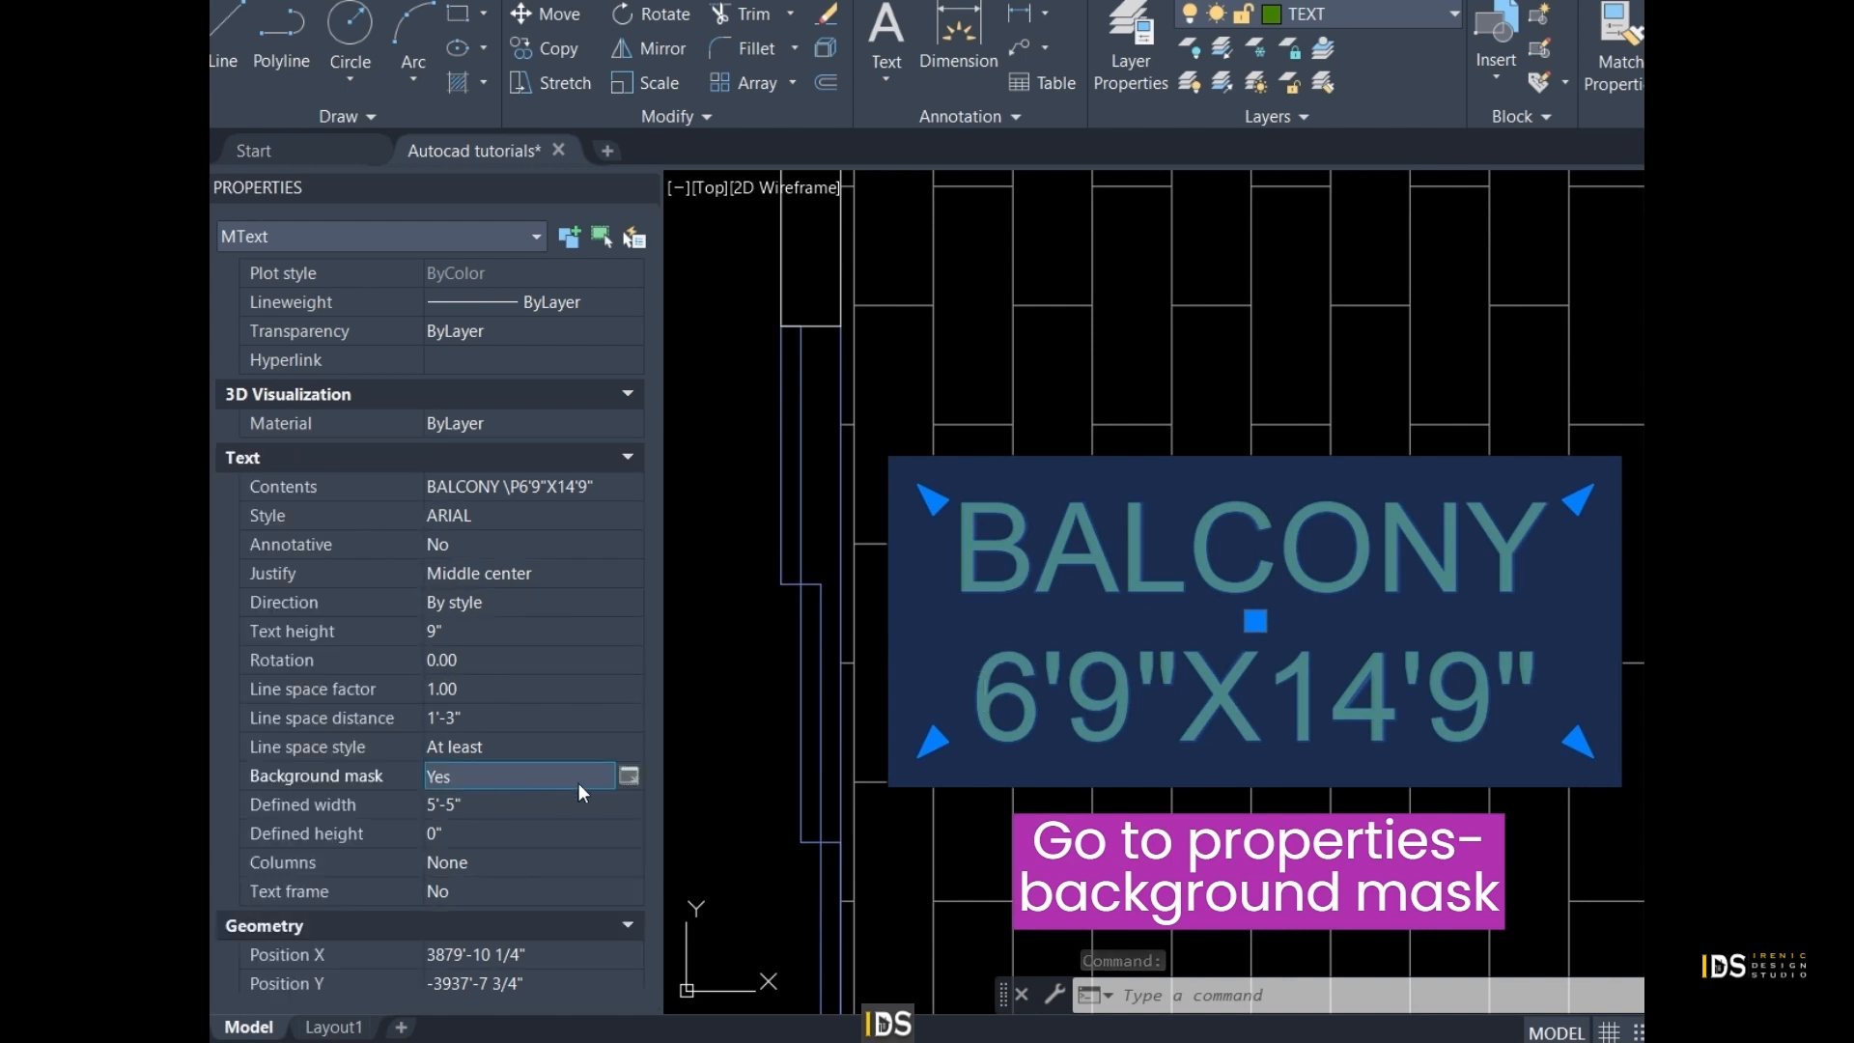
left_click(633, 774)
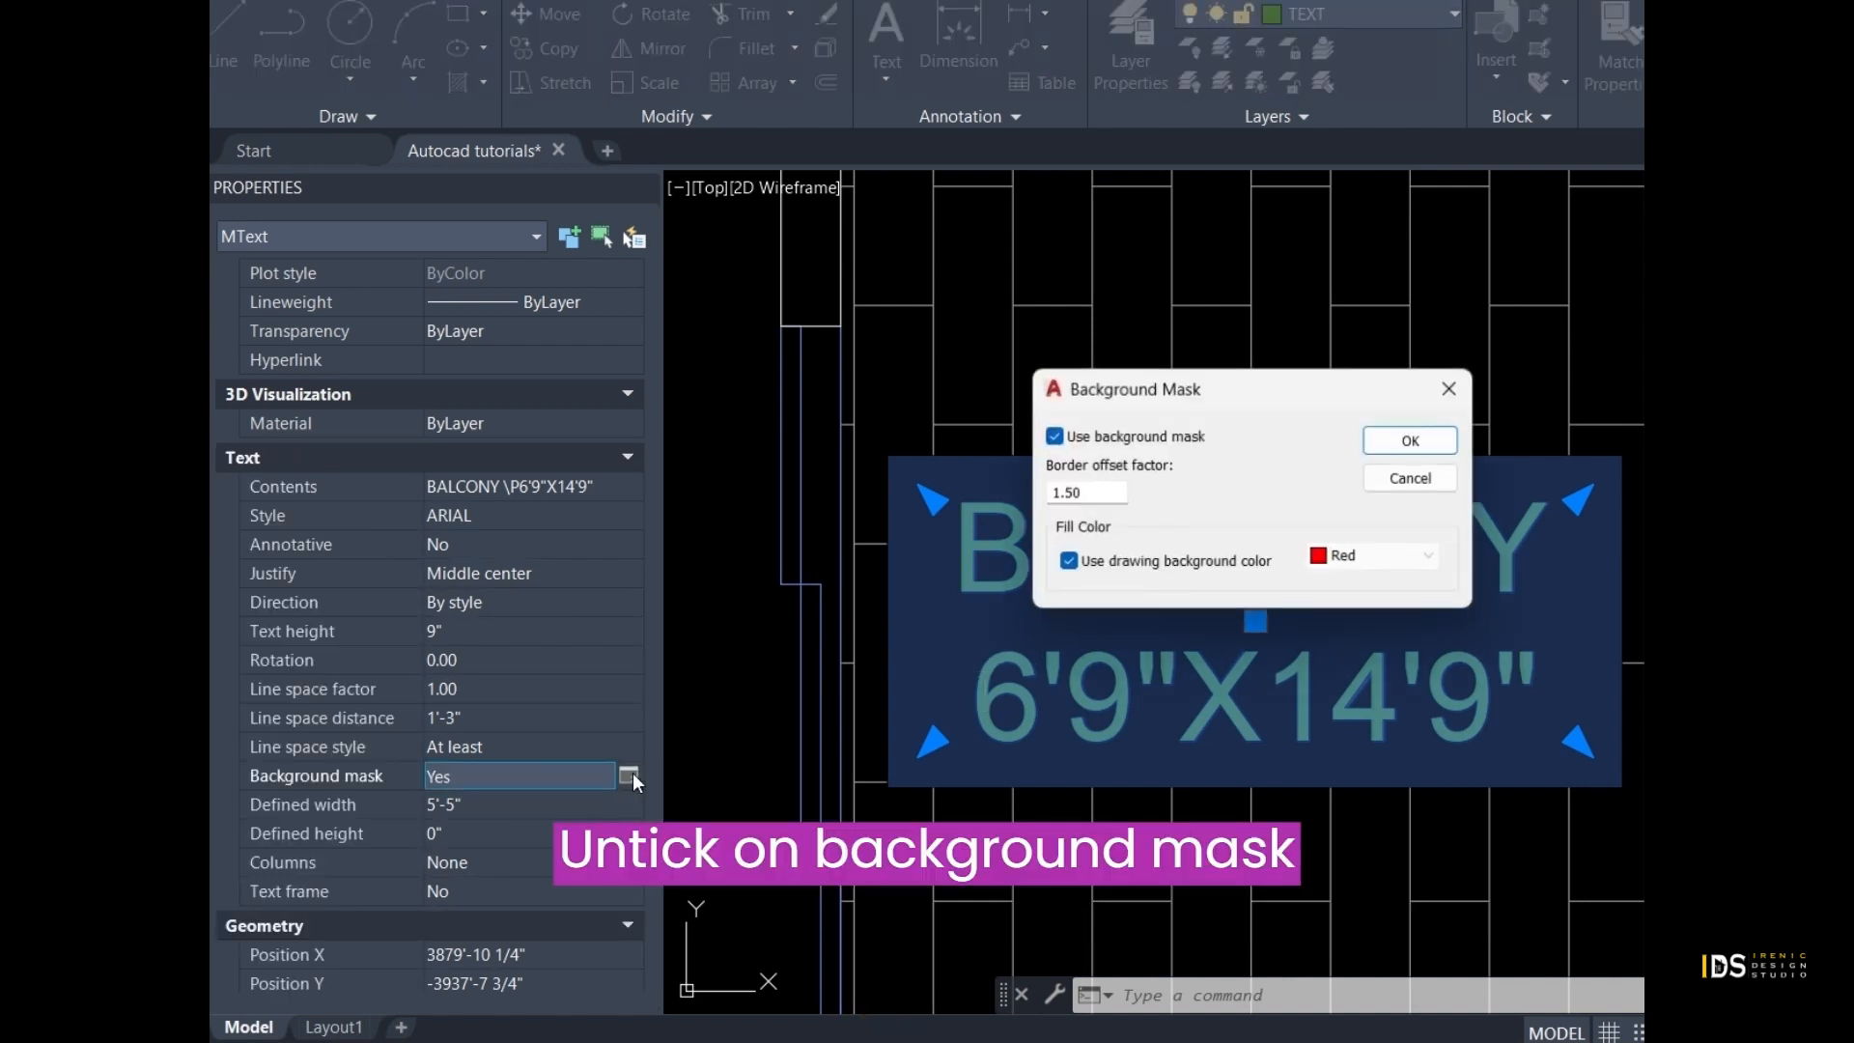
left_click(1054, 436)
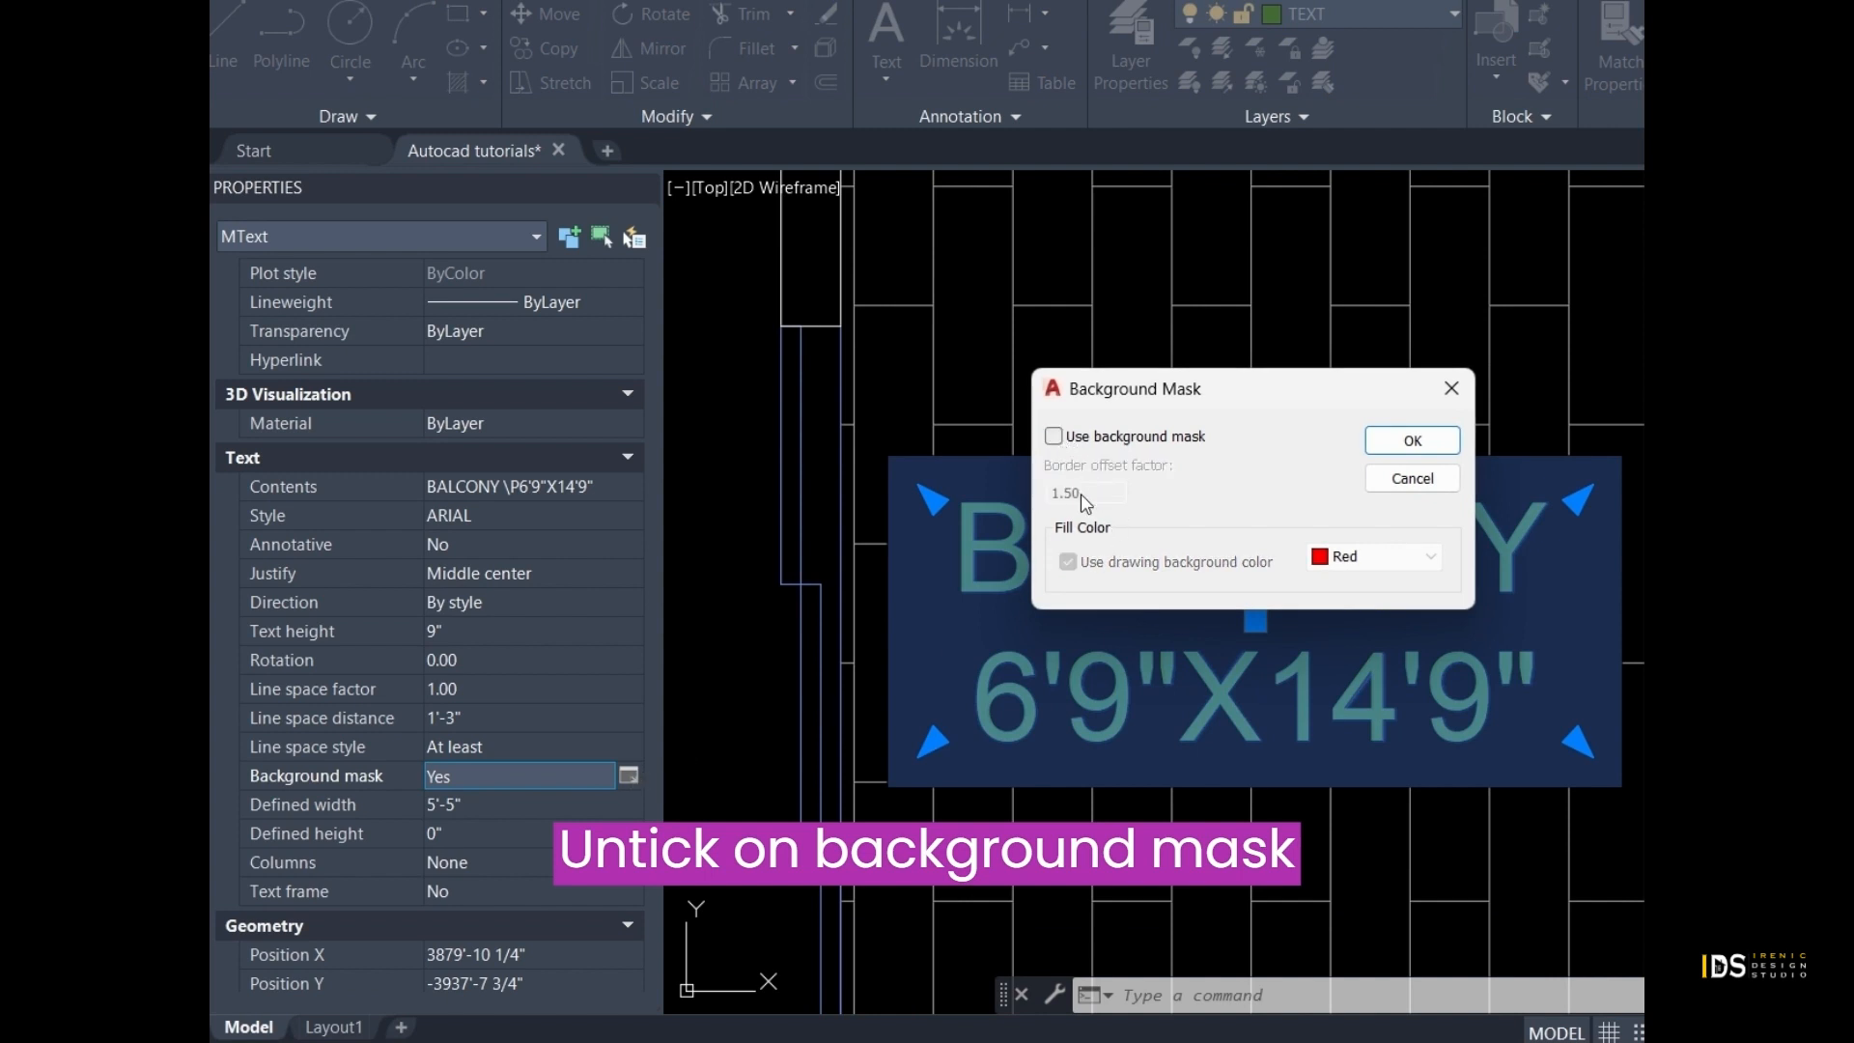
left_click(1409, 441)
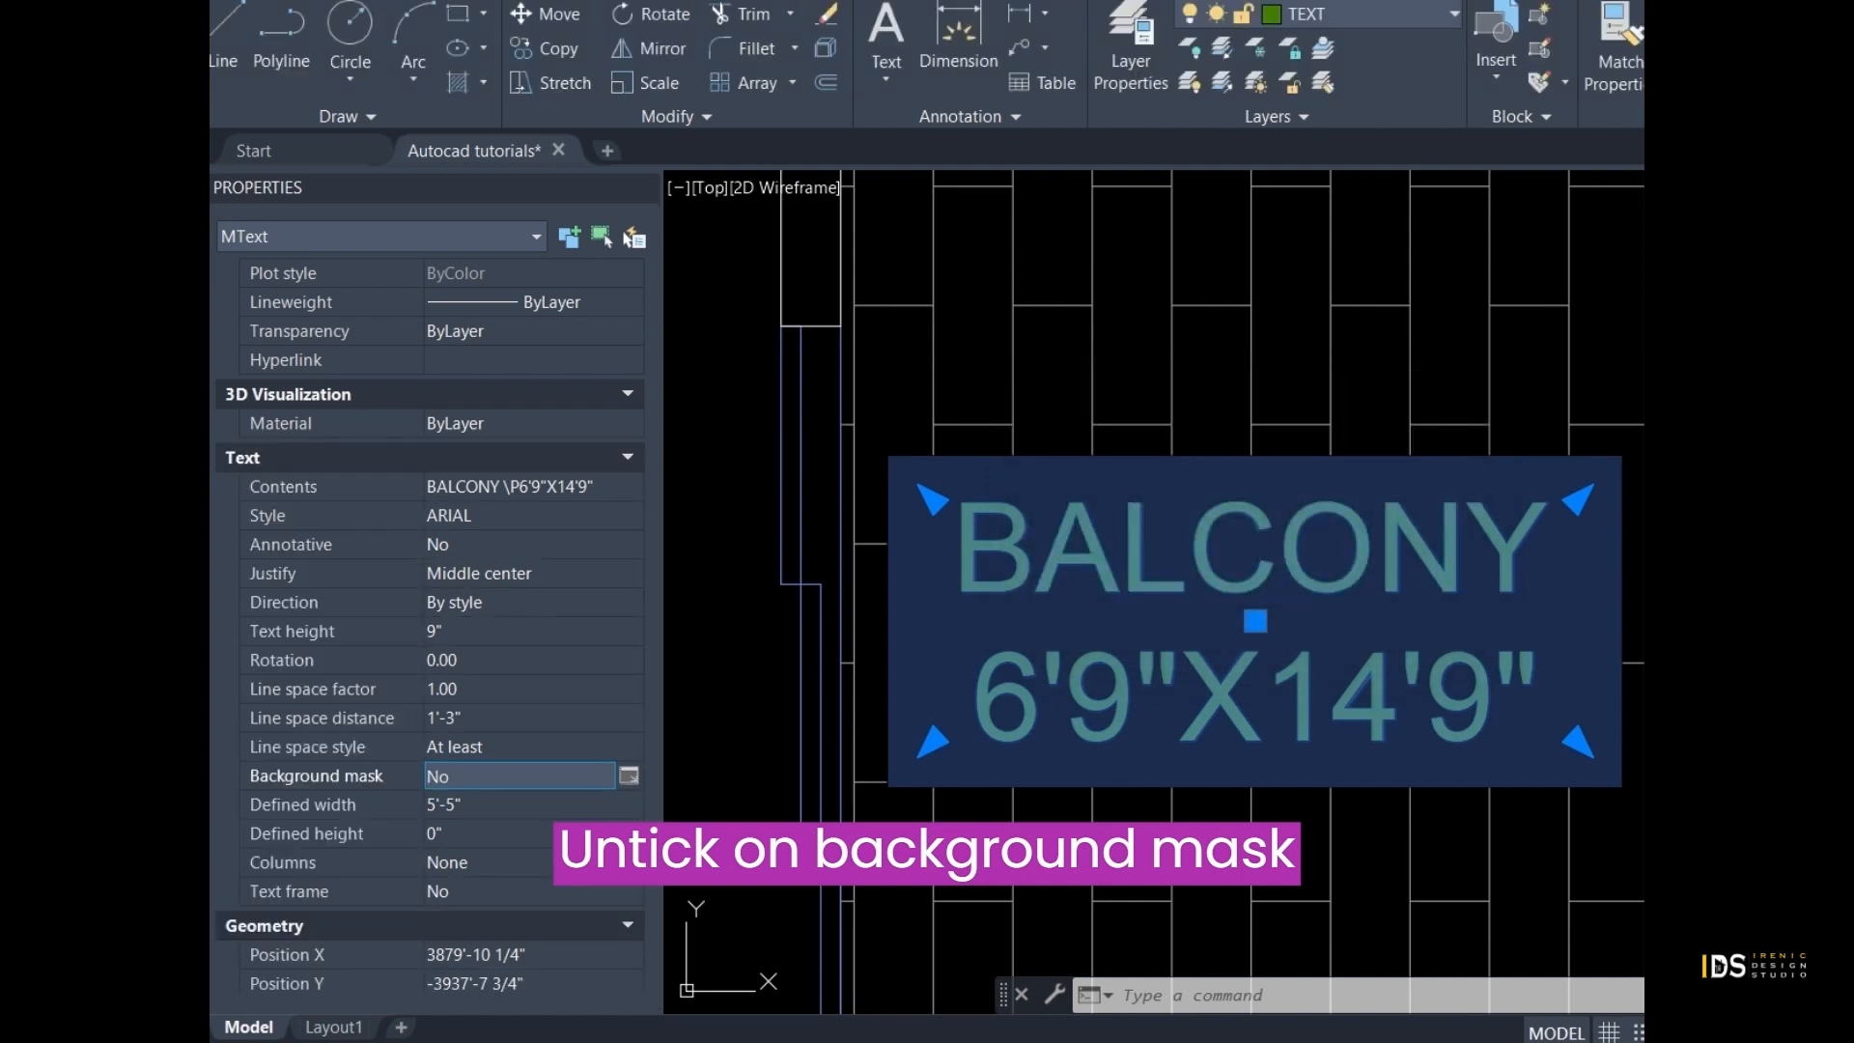
Deselect the BALCONY text and close the Properties palette
left_click(1371, 377)
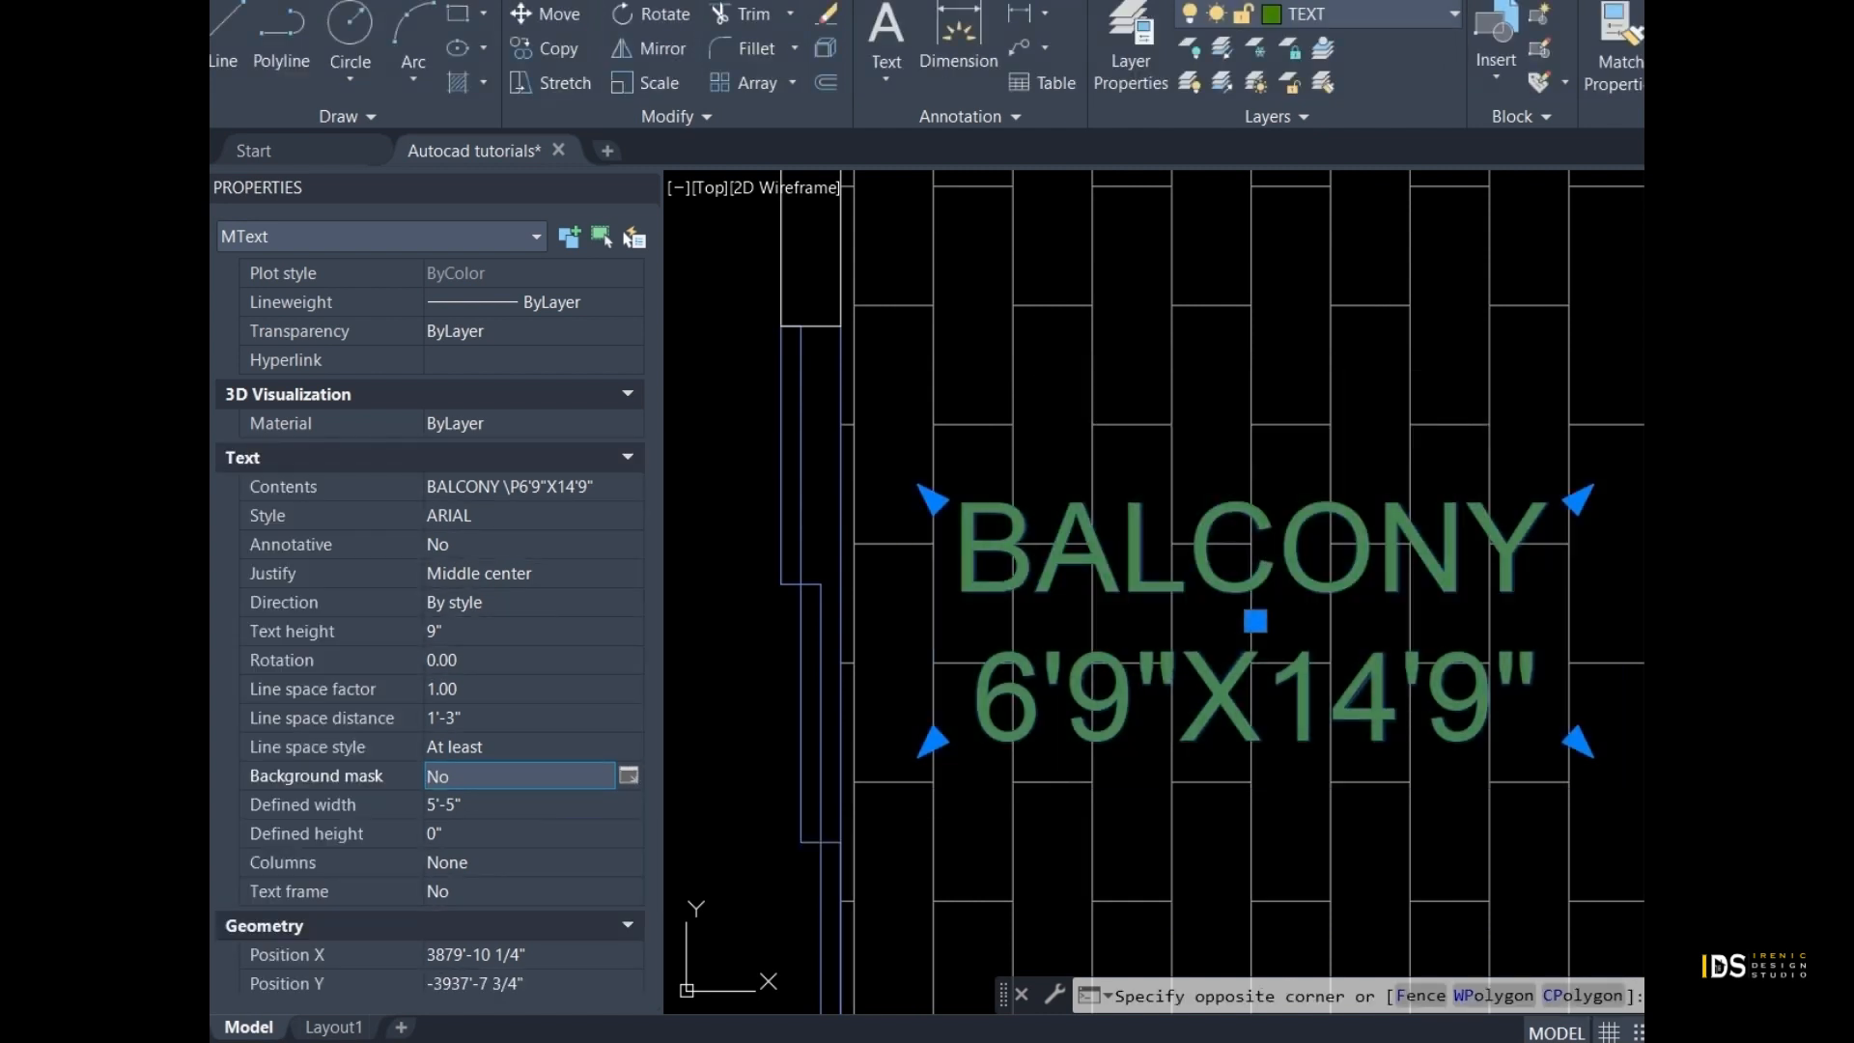
left_click(1372, 377)
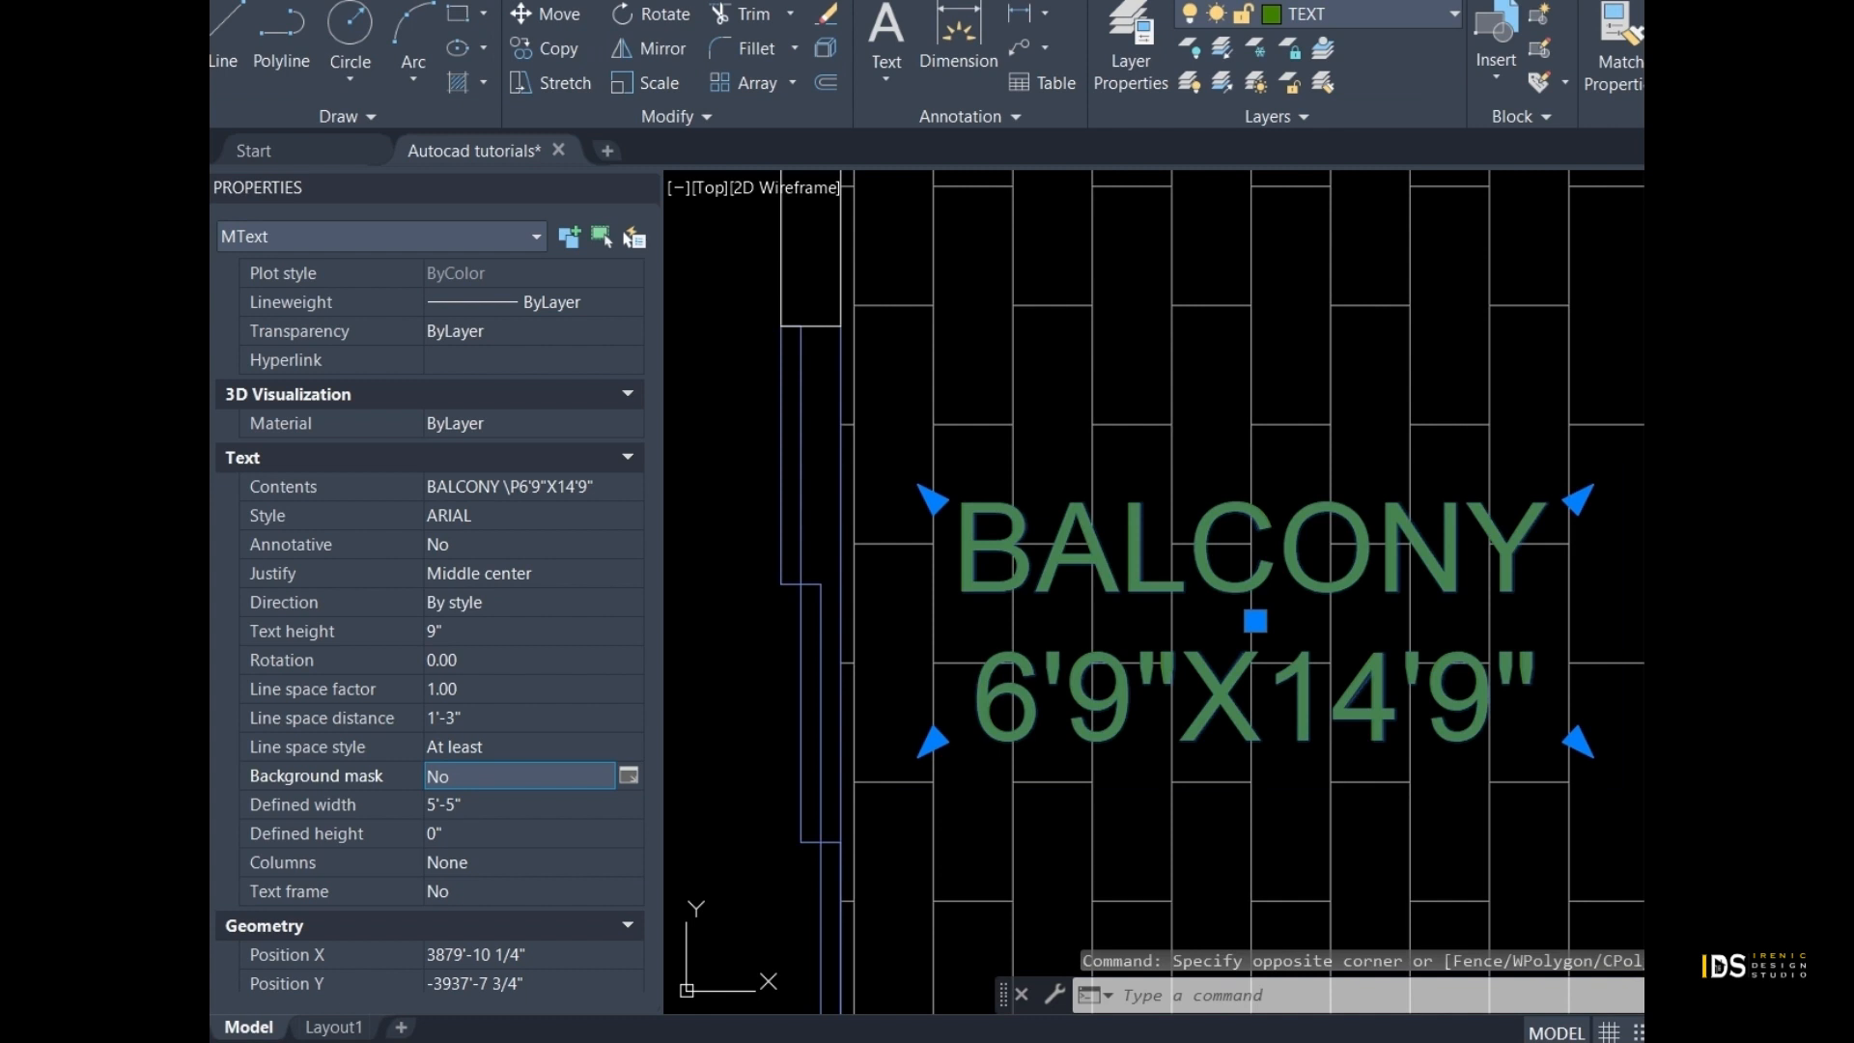
key("Escape")
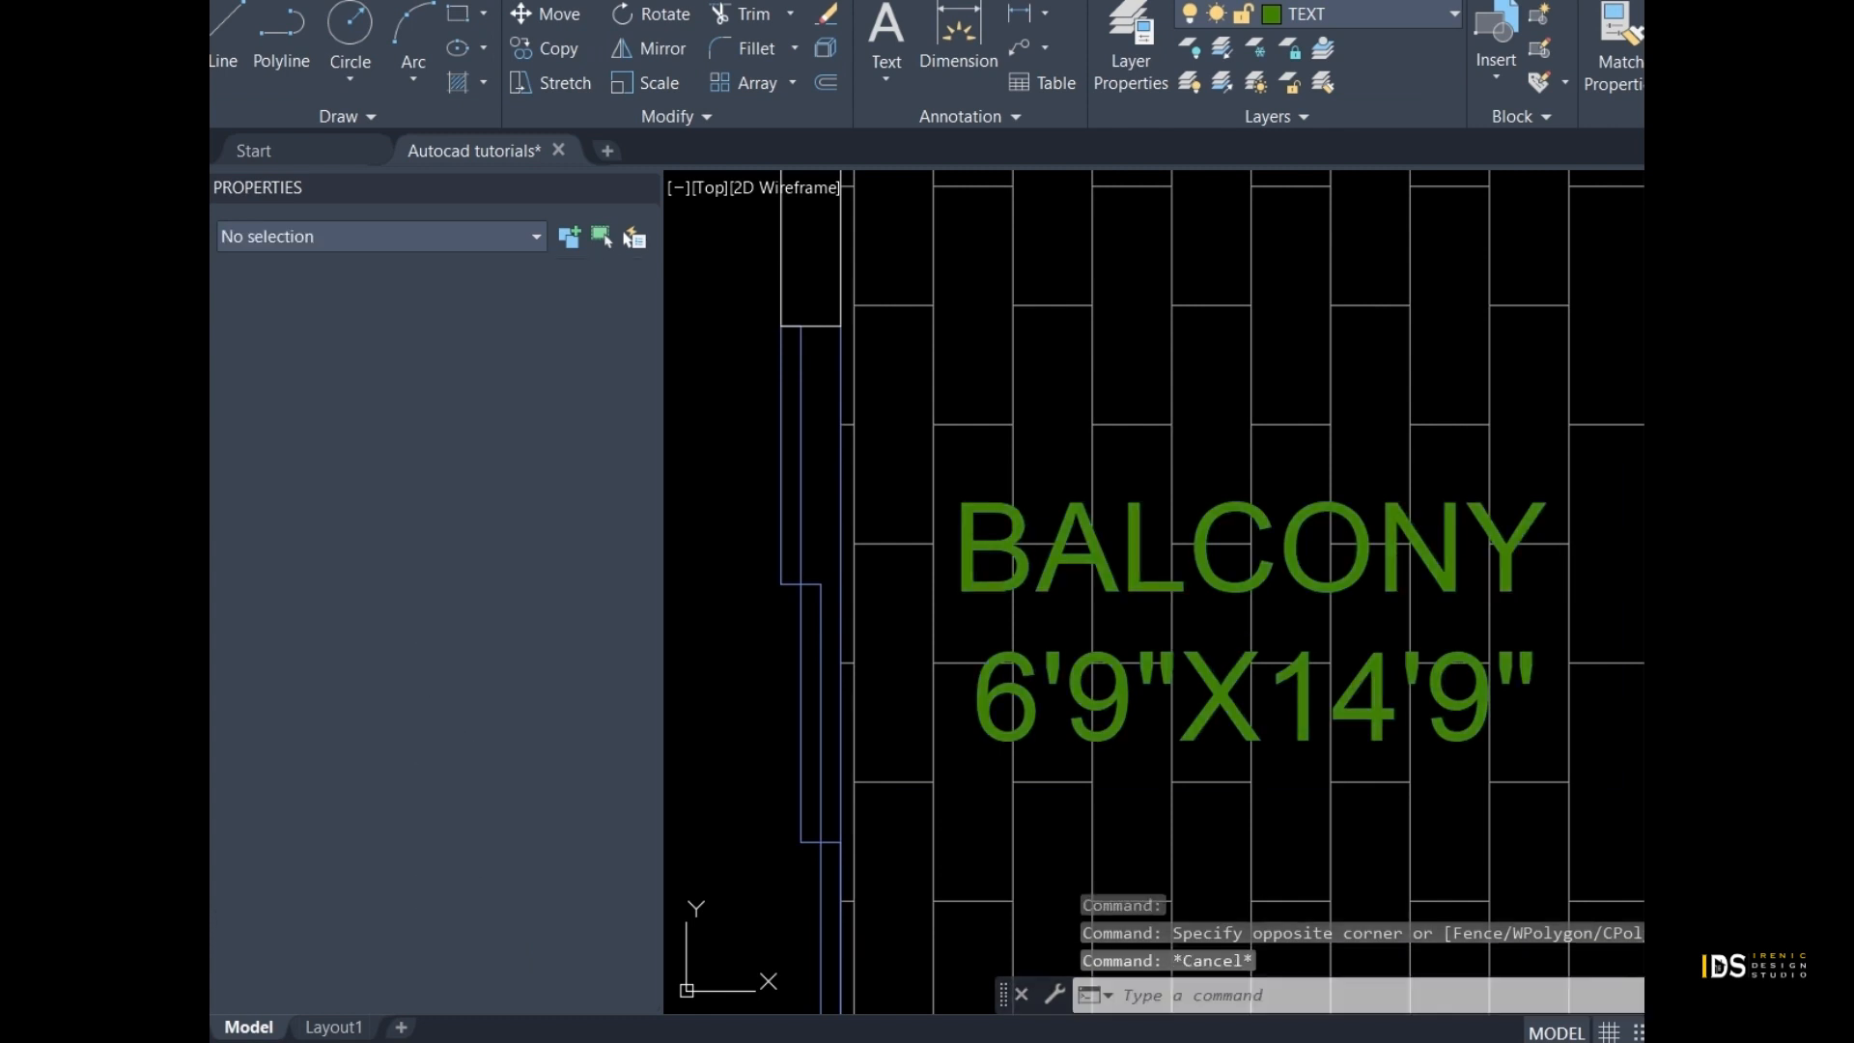
key("ctrl+1")
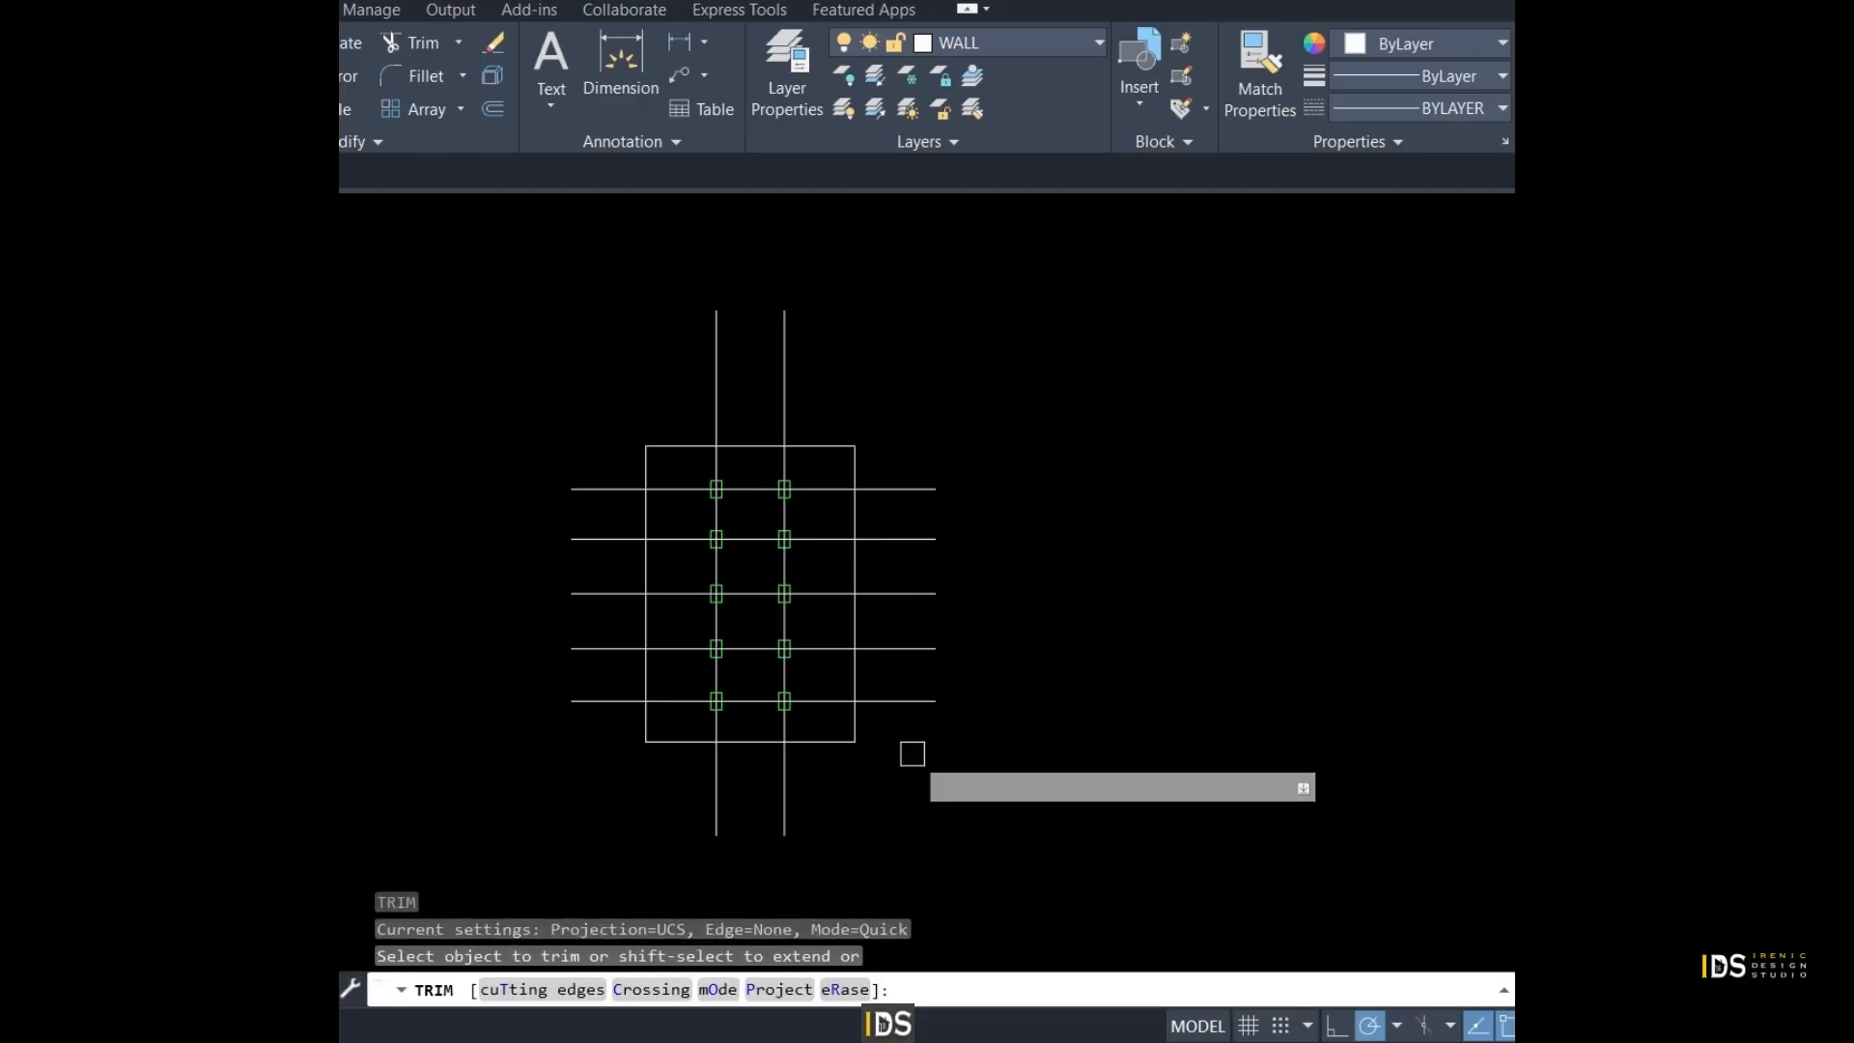
Try trimming the line ends outside the rectangle on all four sides with TRIM fences, and undo the trim
mouse_move(915, 731)
left_mouse_down()
mouse_move(913, 414)
mouse_move(893, 364)
mouse_move(883, 378)
left_mouse_up()
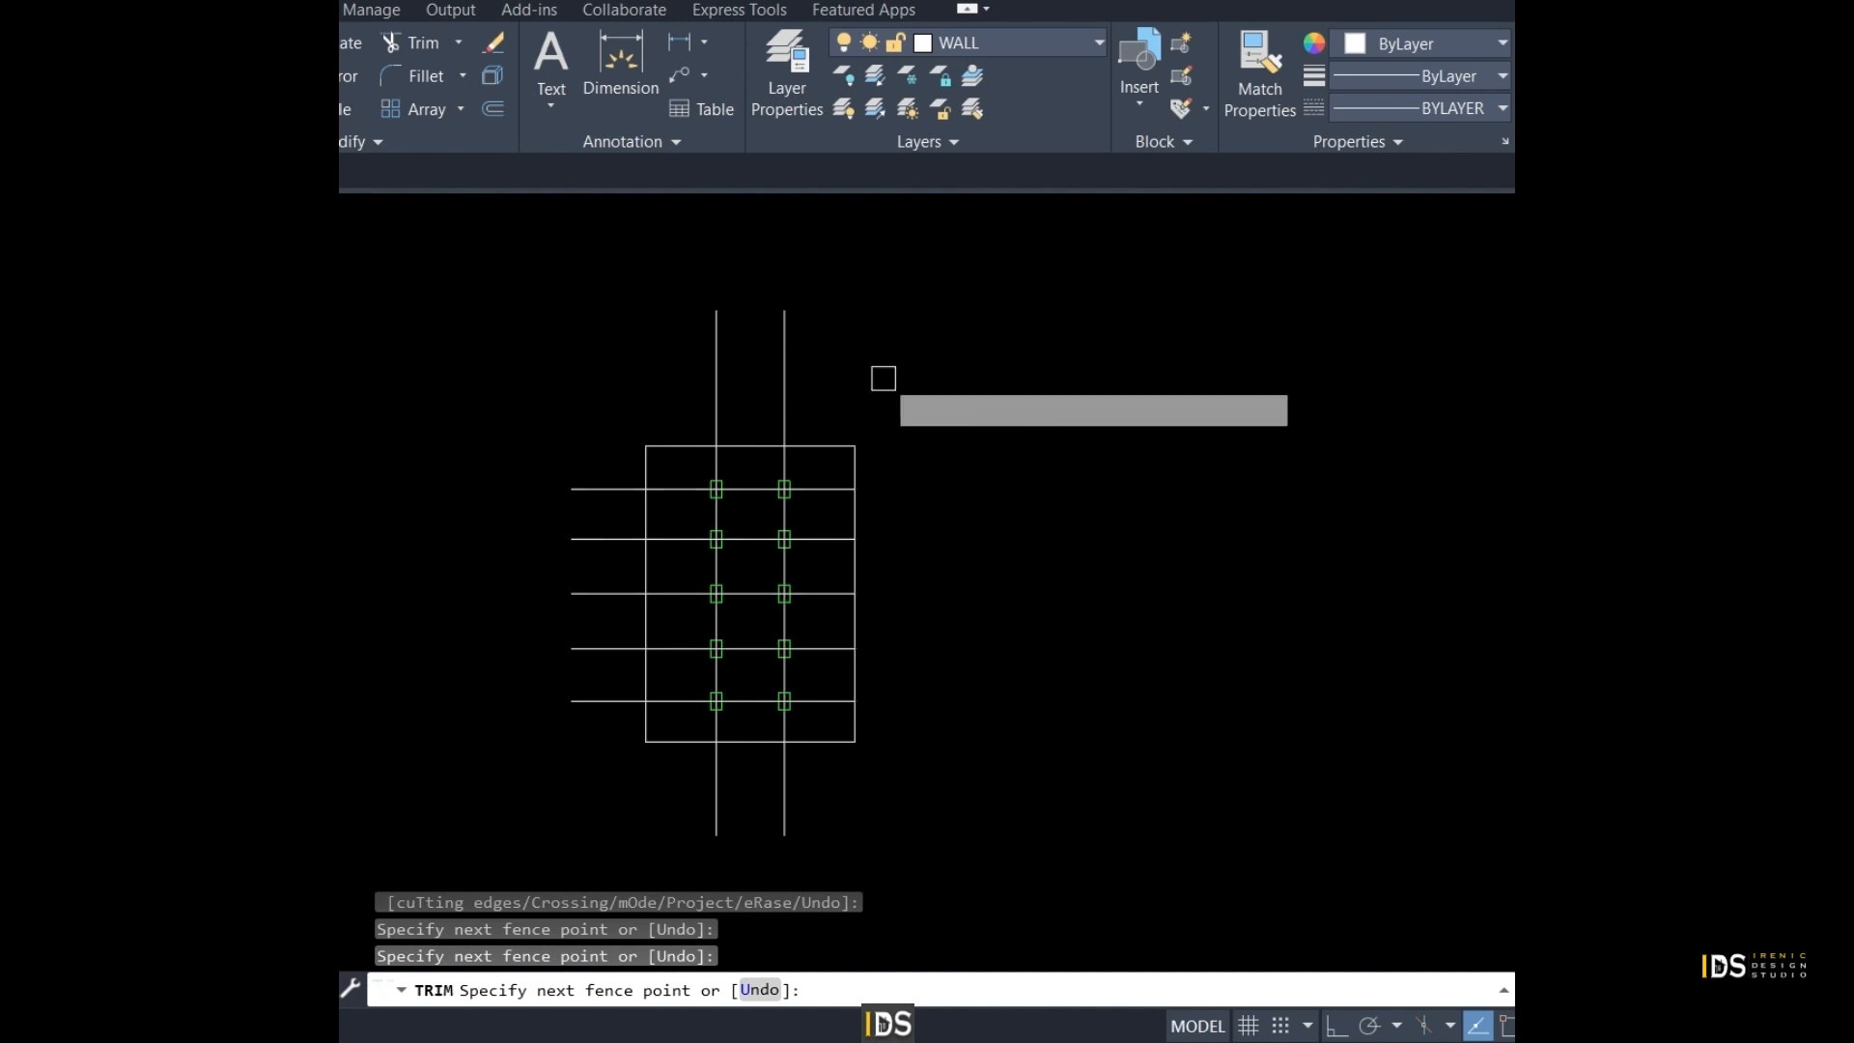
left_click(913, 386)
left_click(642, 355)
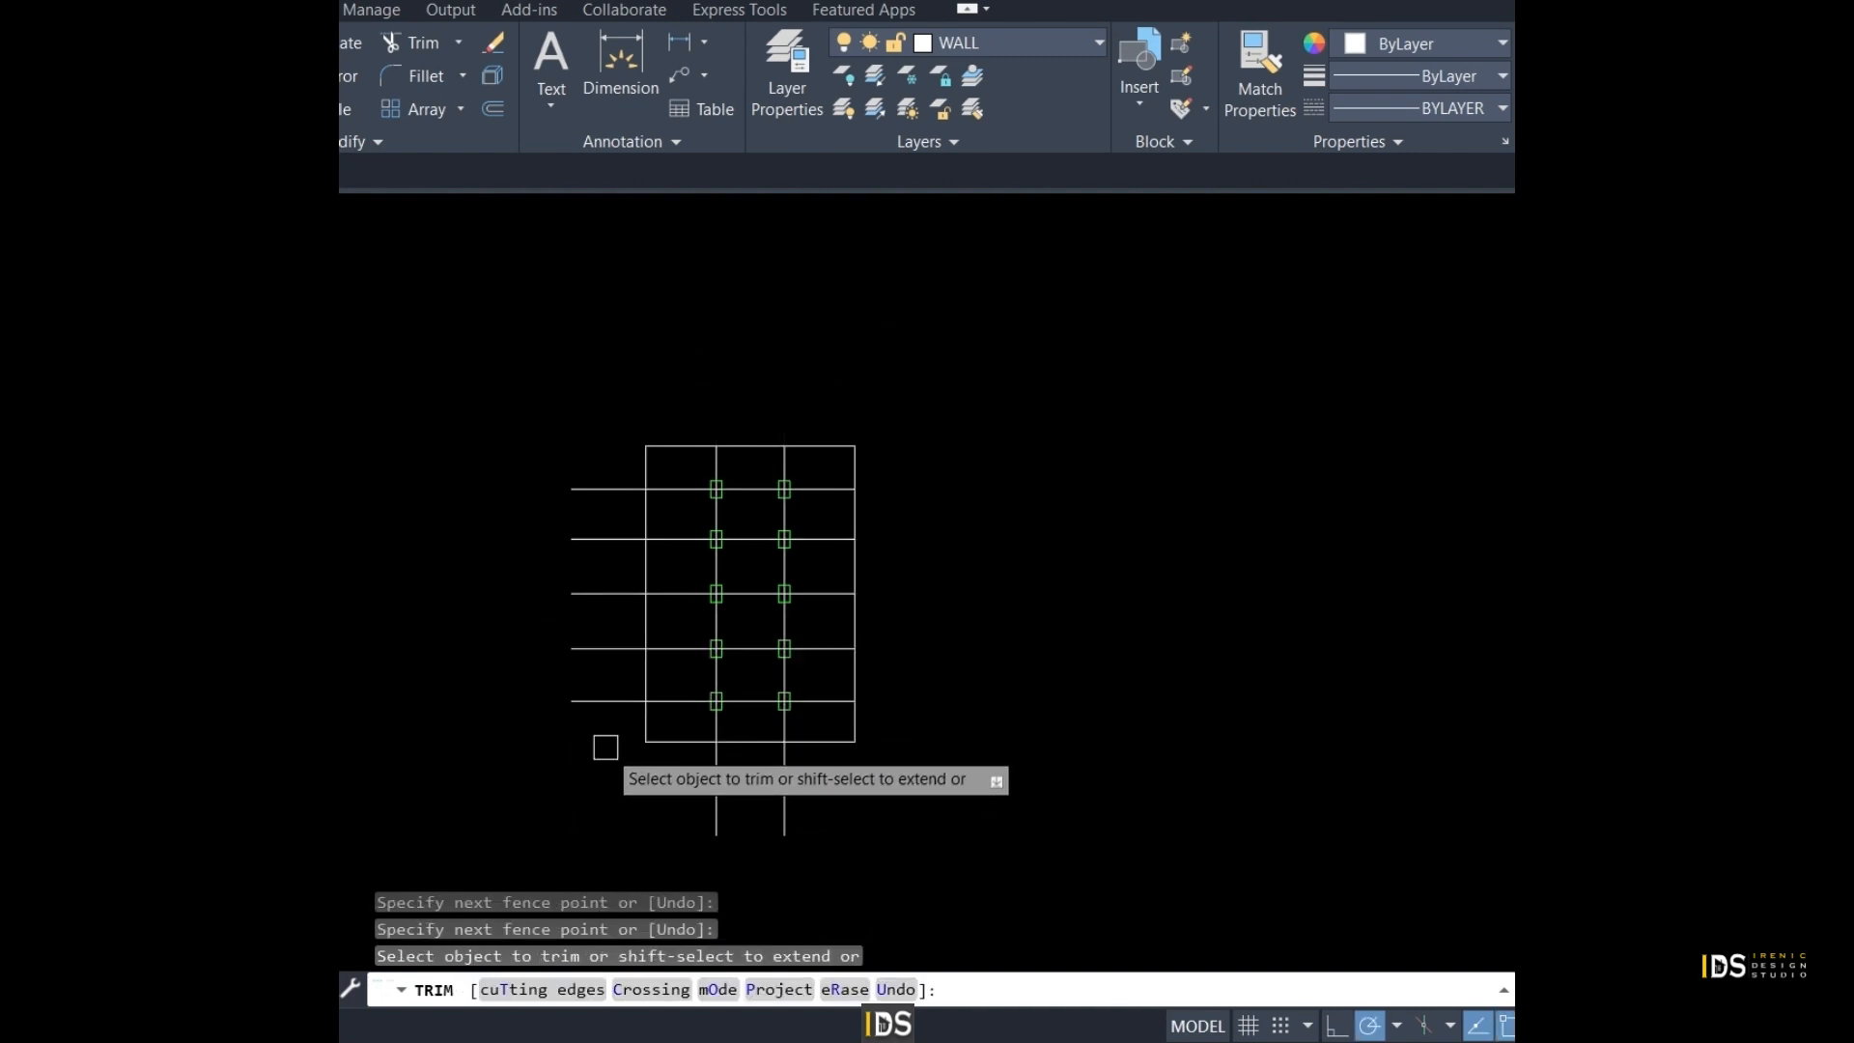
mouse_move(605, 747)
left_mouse_down()
mouse_move(633, 623)
mouse_move(592, 410)
mouse_move(575, 423)
left_mouse_up()
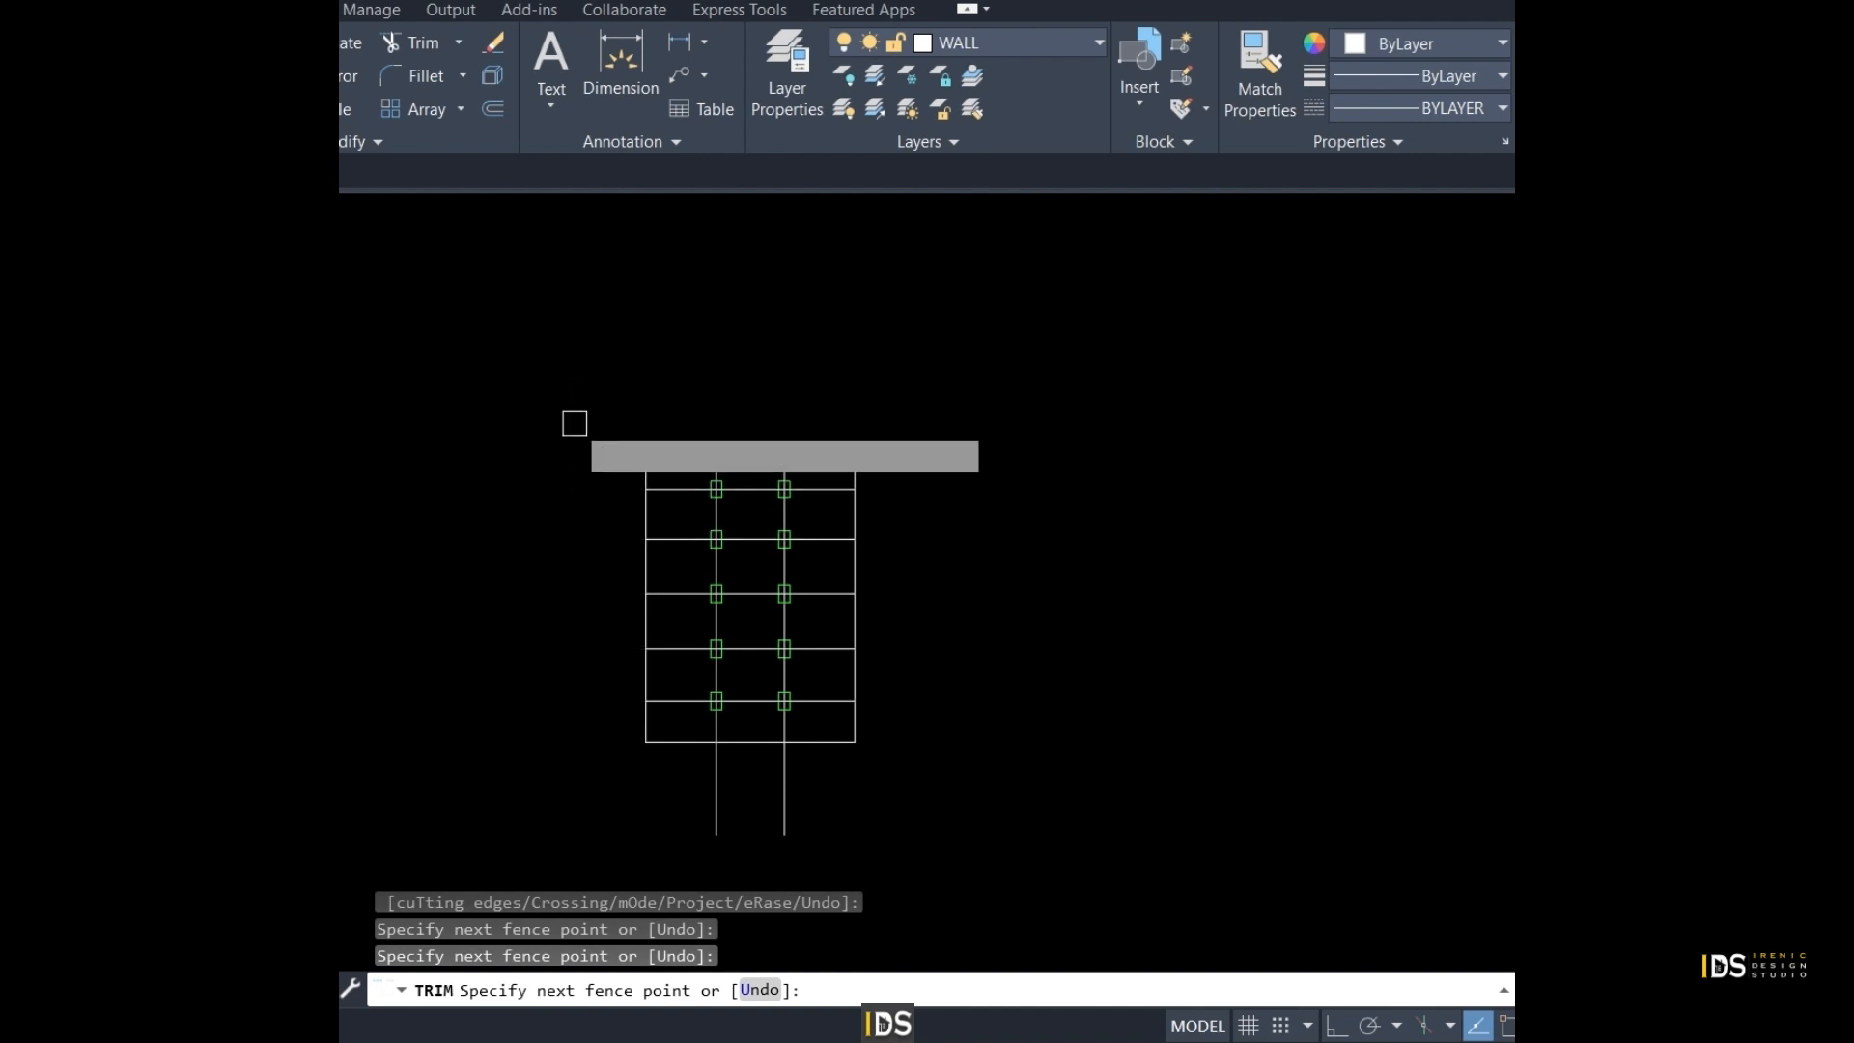
left_click(836, 808)
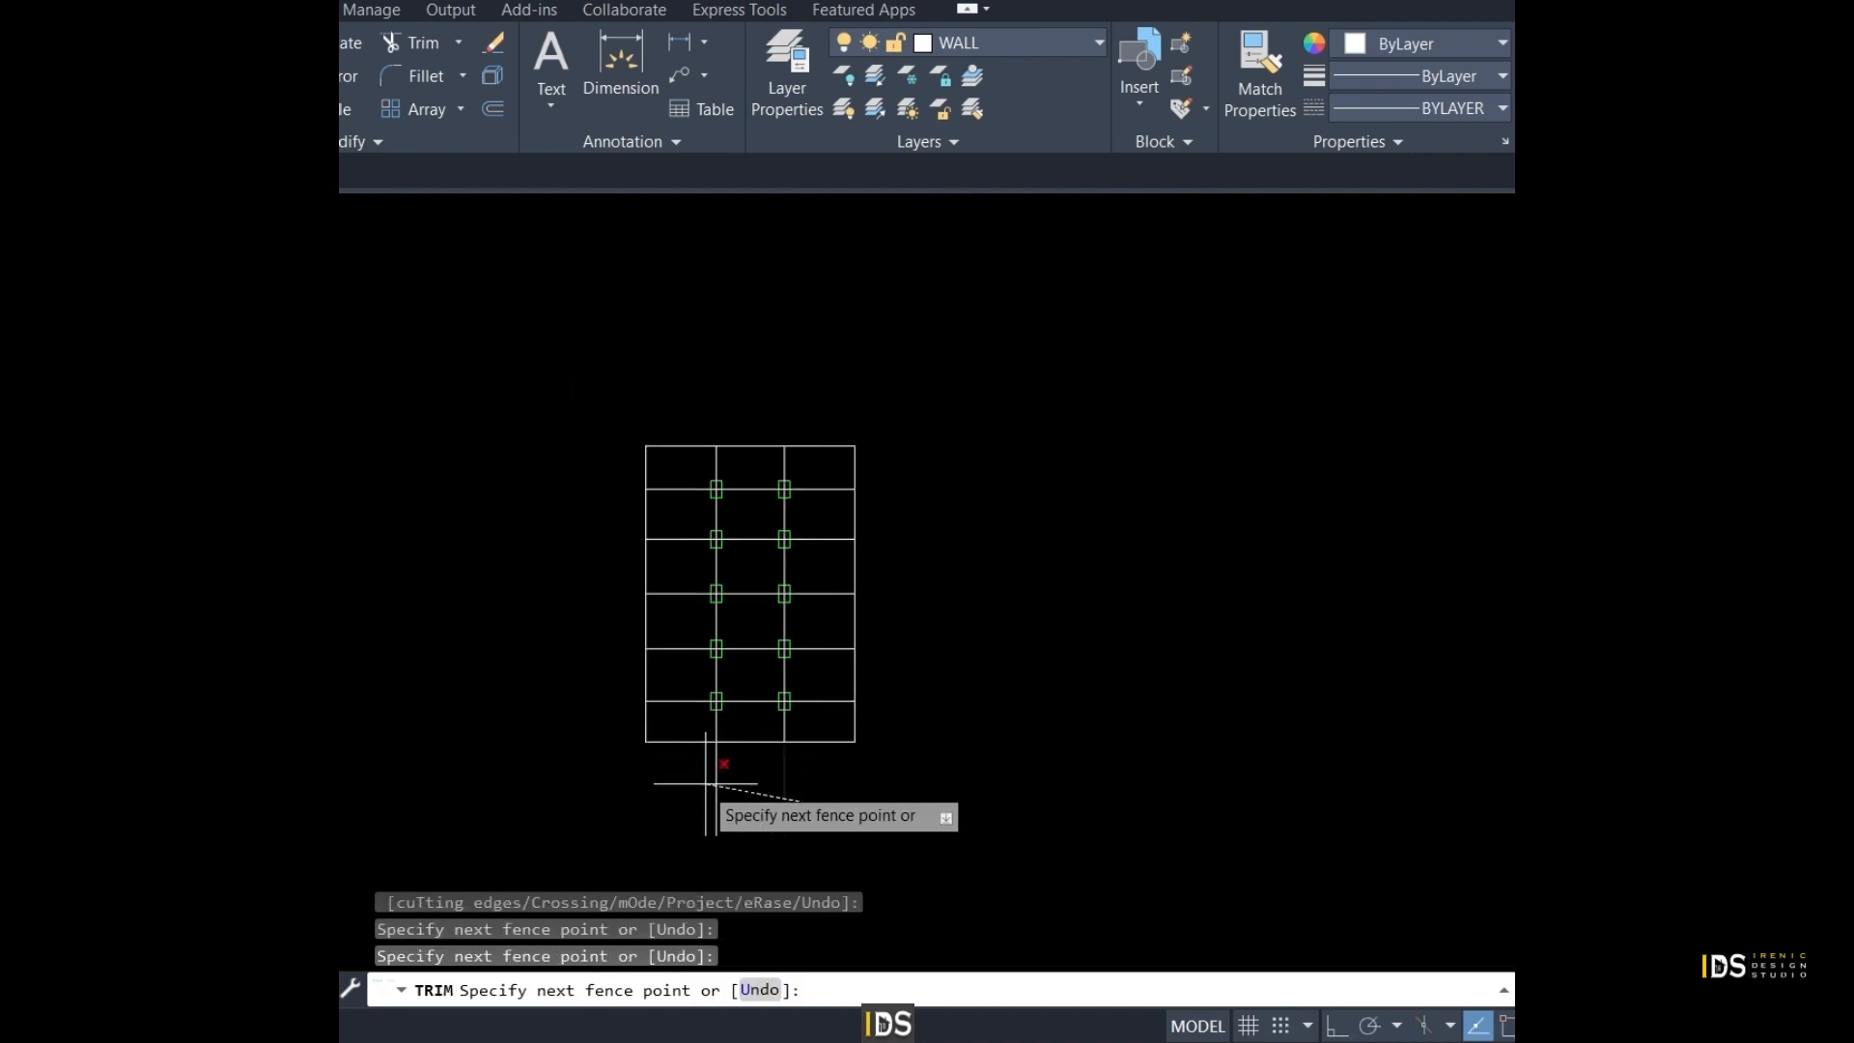
key("Return")
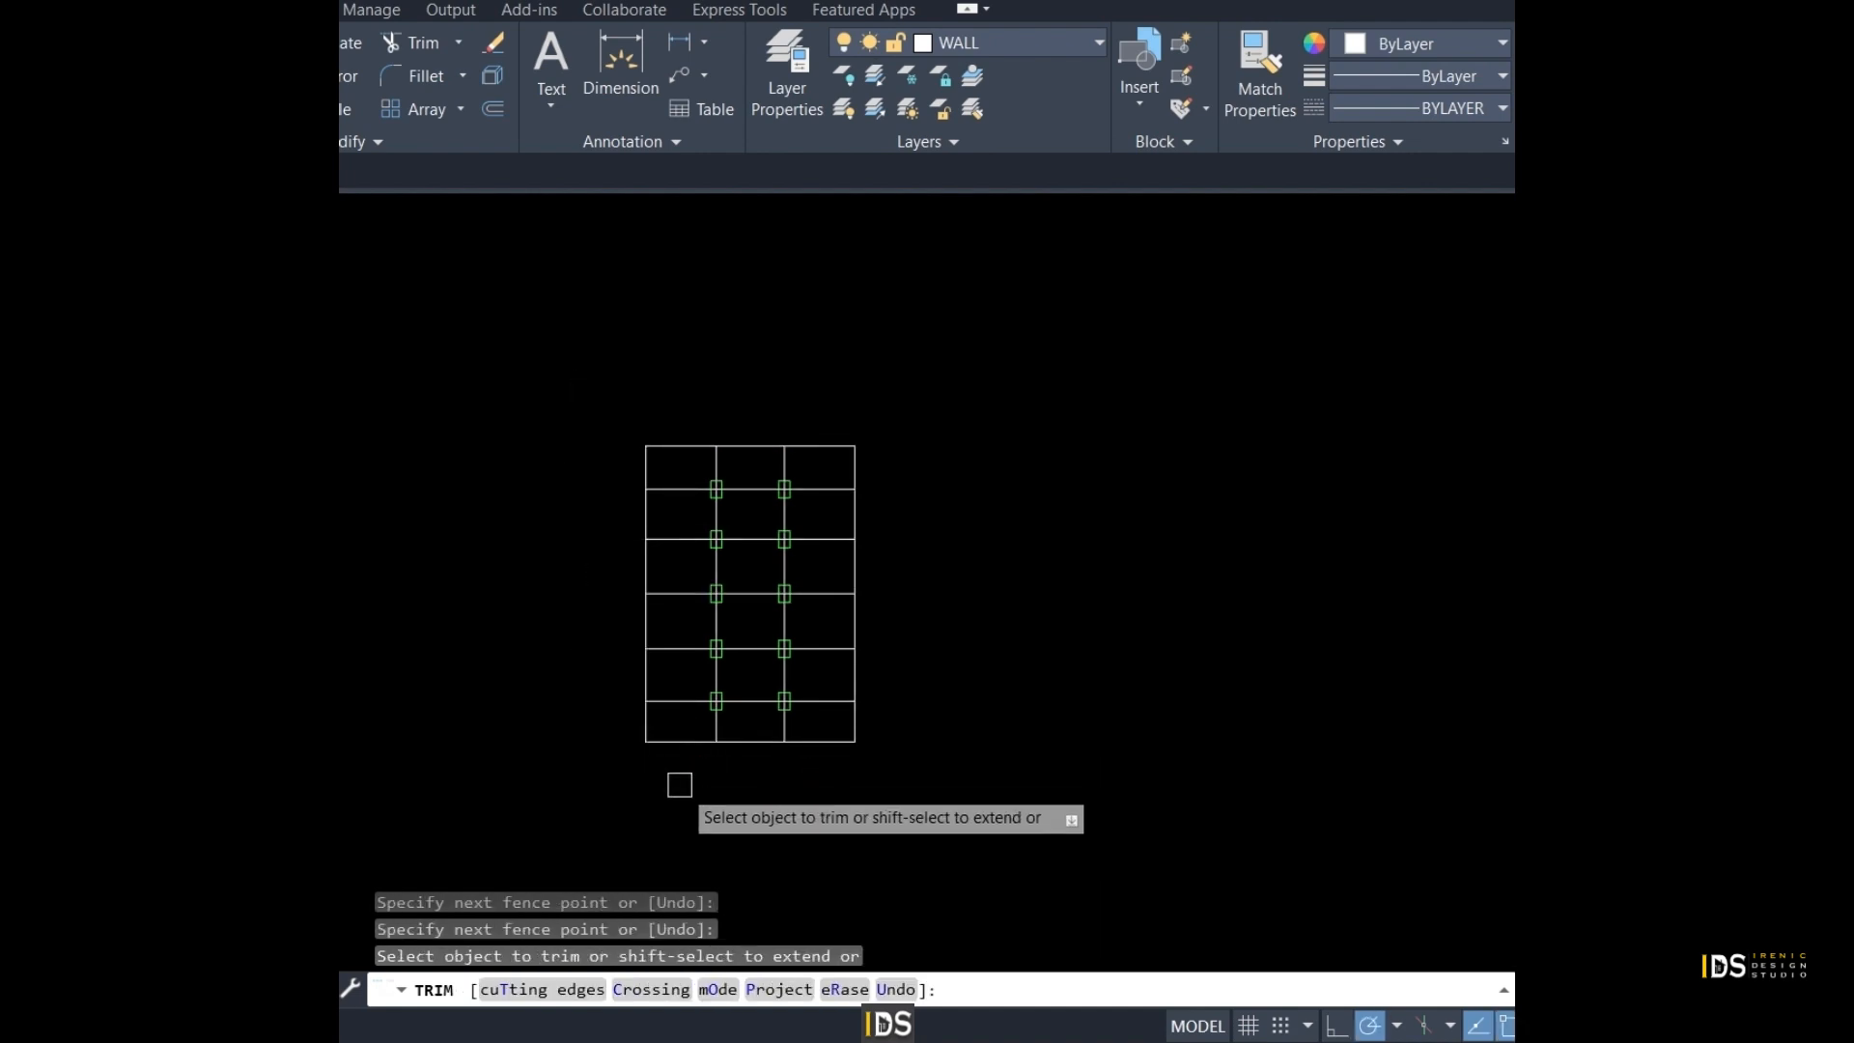
left_click(890, 784)
key("Escape")
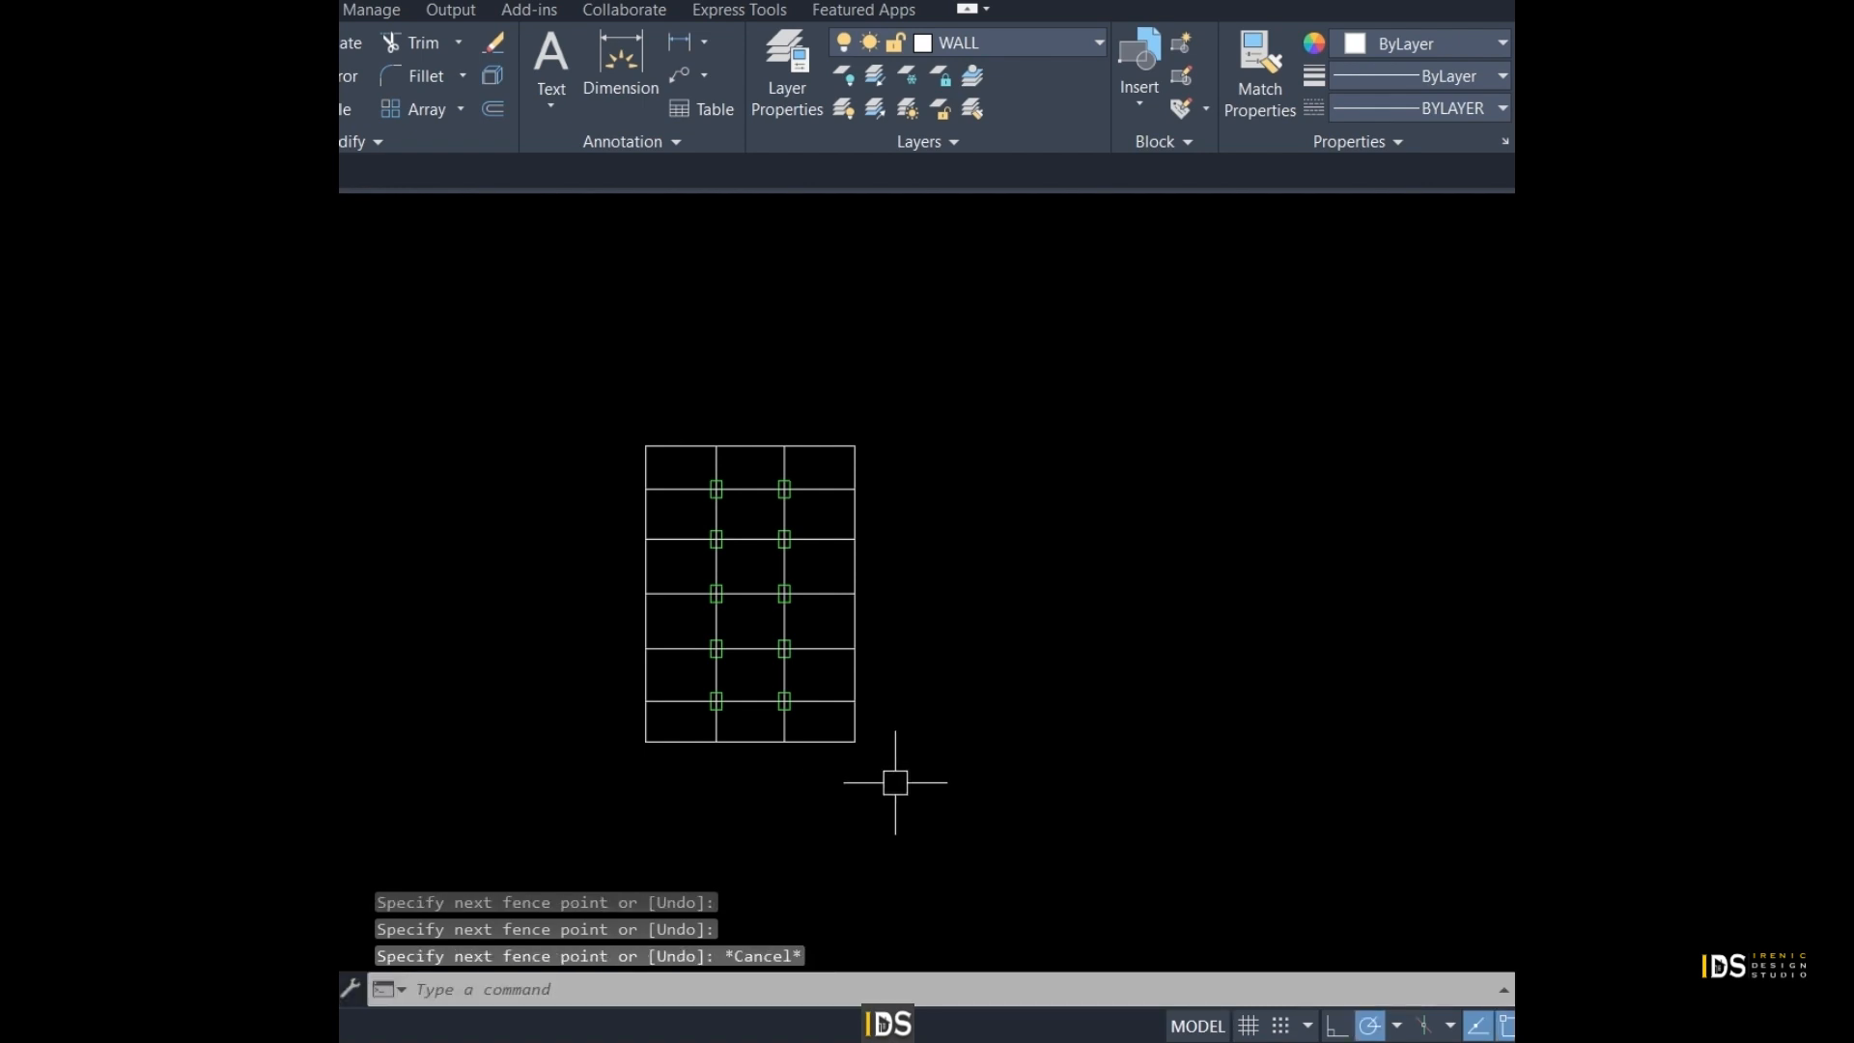
key("ctrl+z")
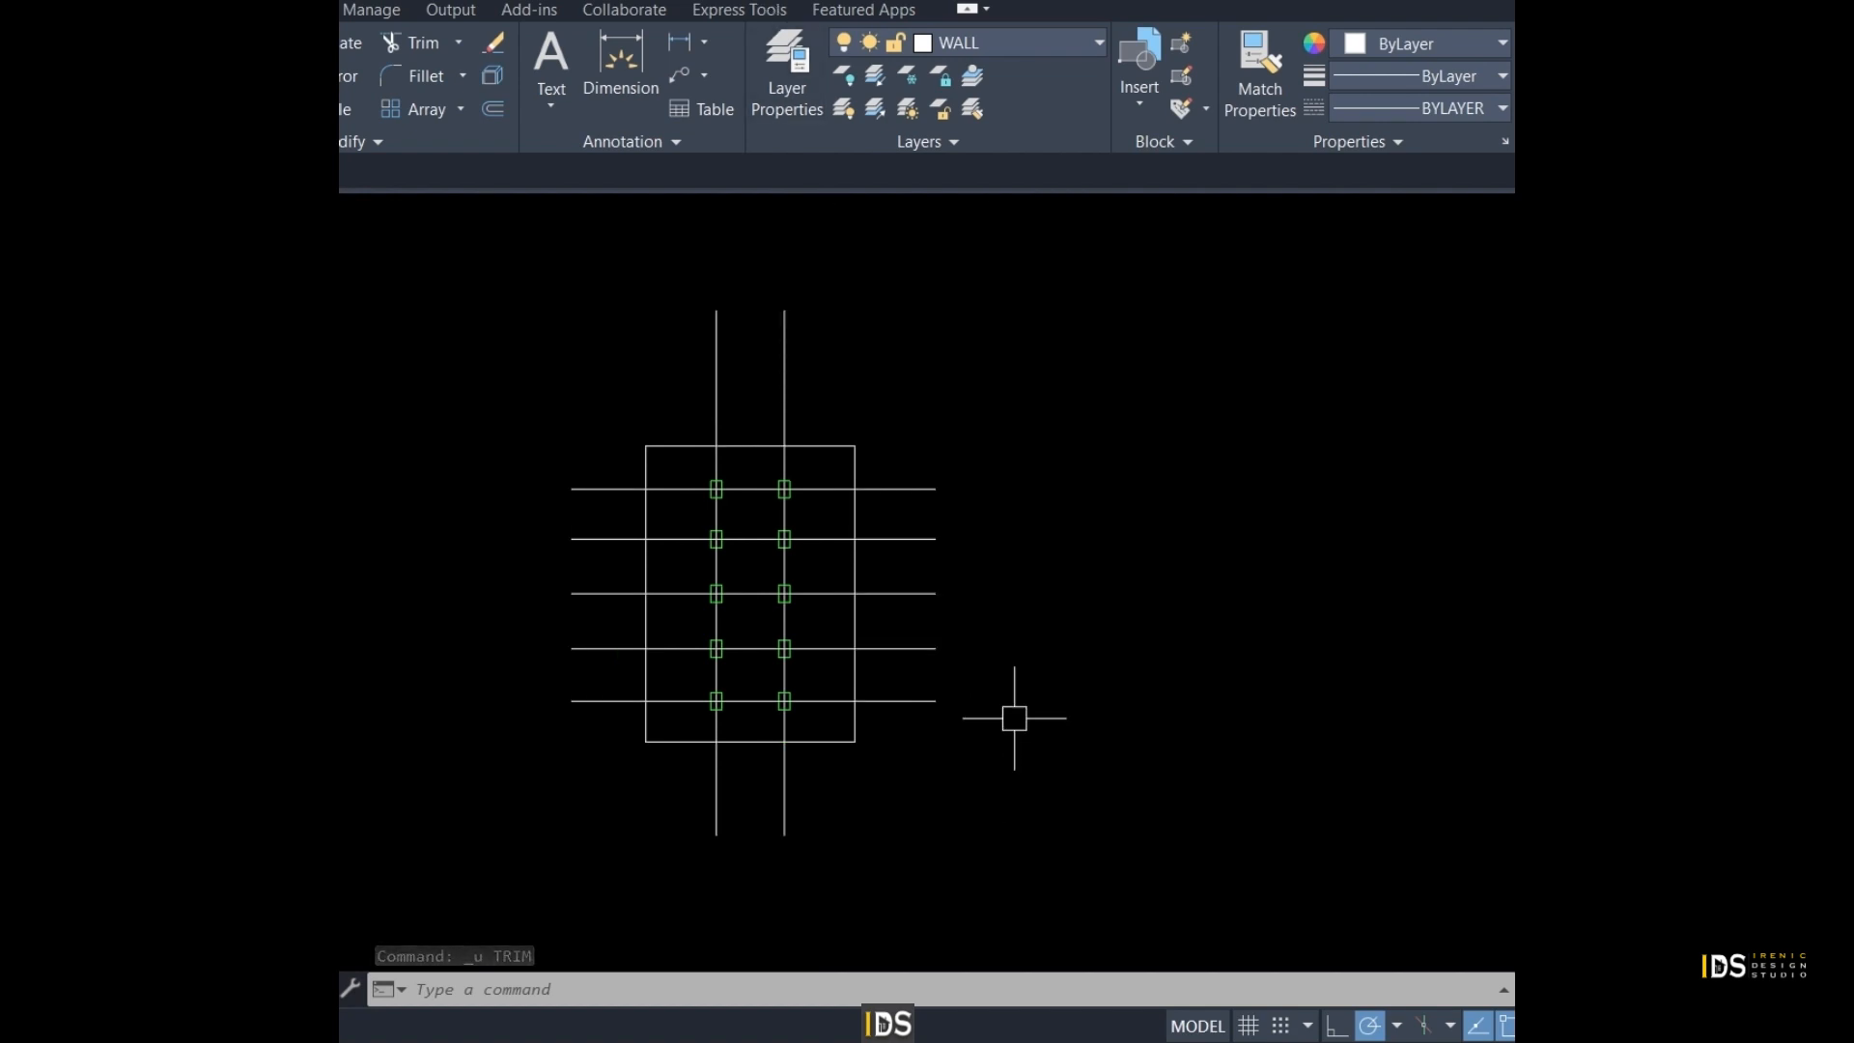
Trim all the line ends outside the rectangle with EXTRIM, using the rectangle as the cutting edge
type("EX")
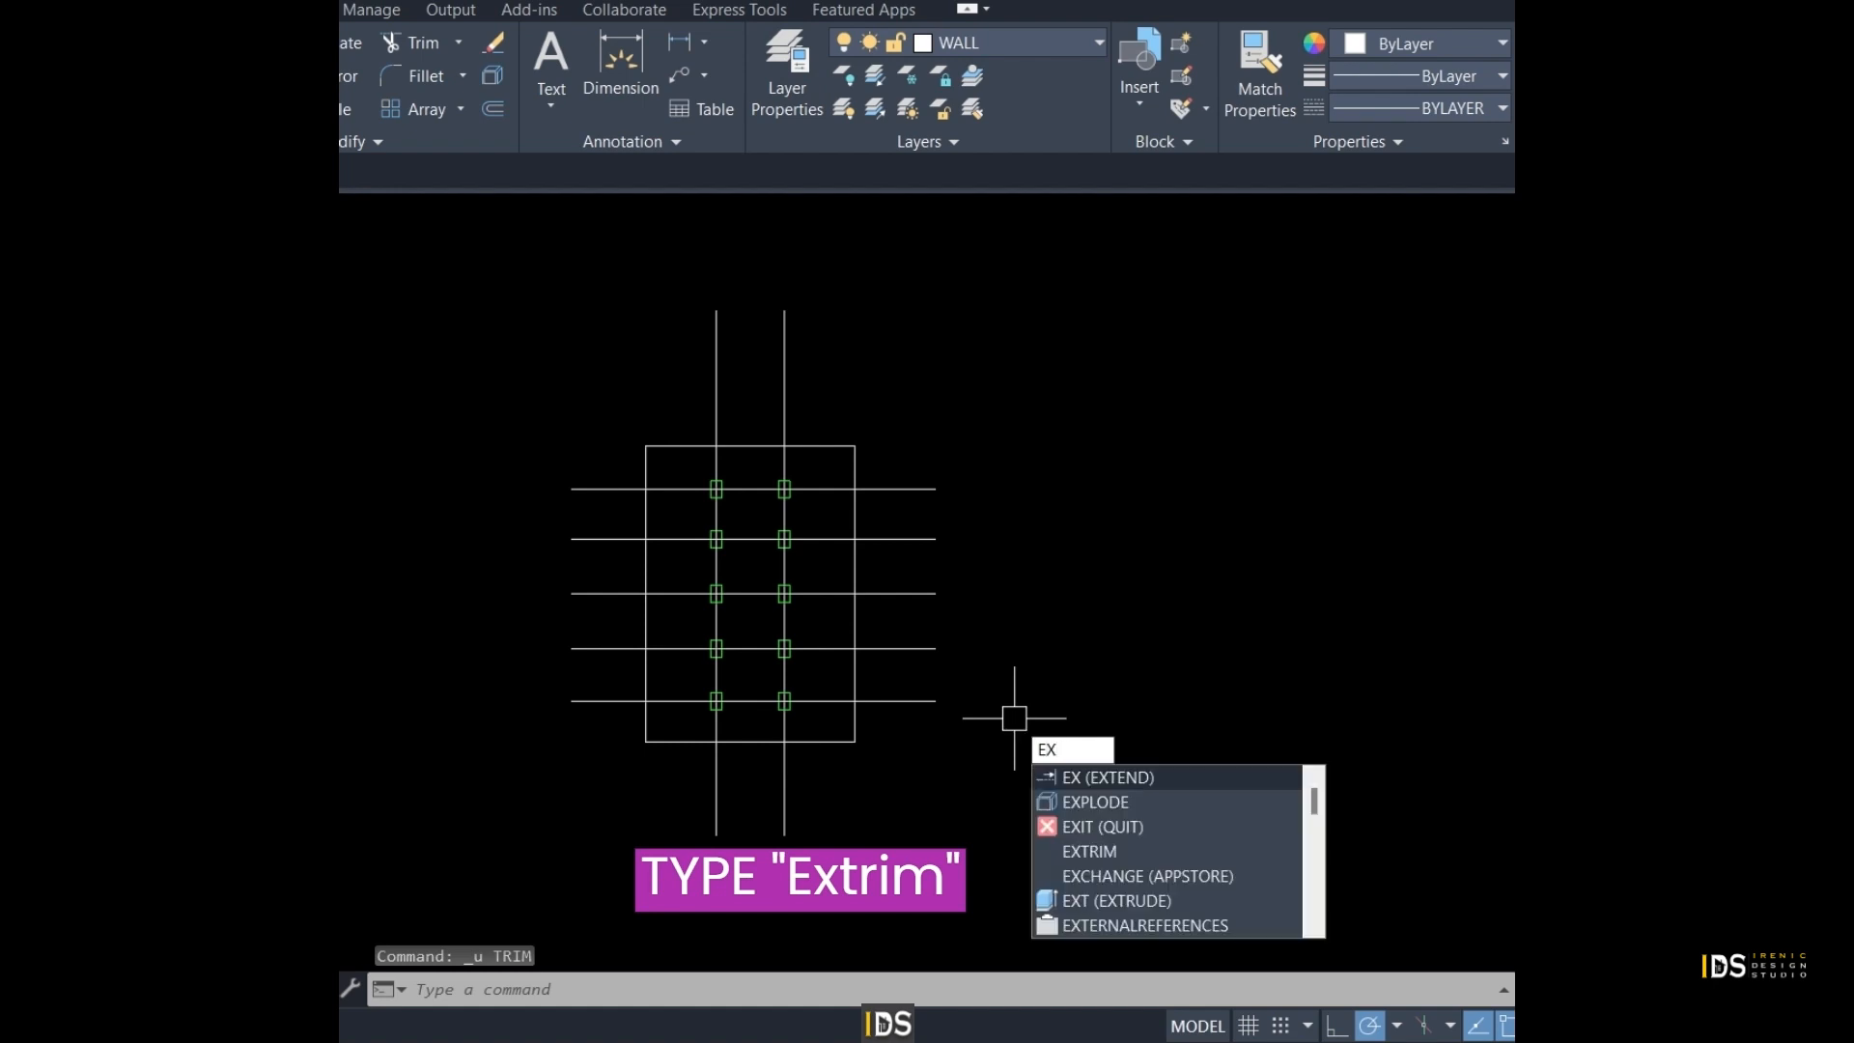
type("TRIM")
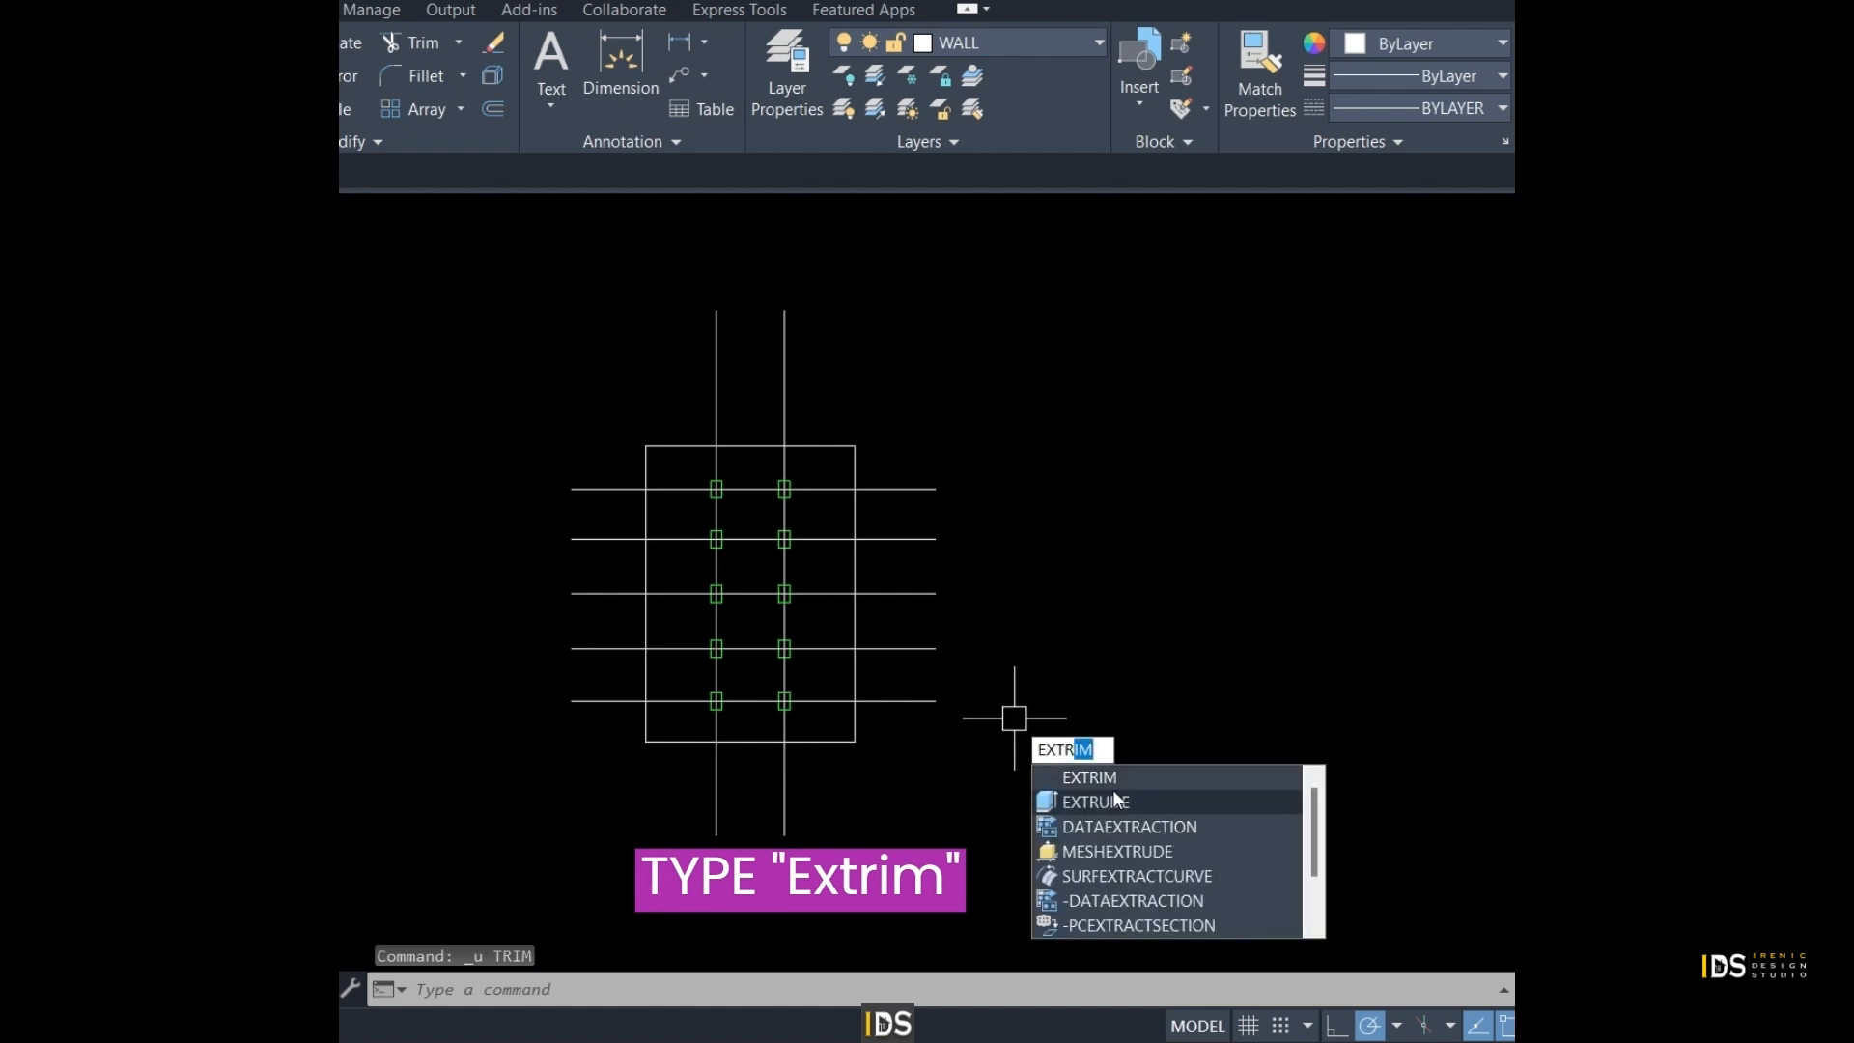
left_click(1112, 777)
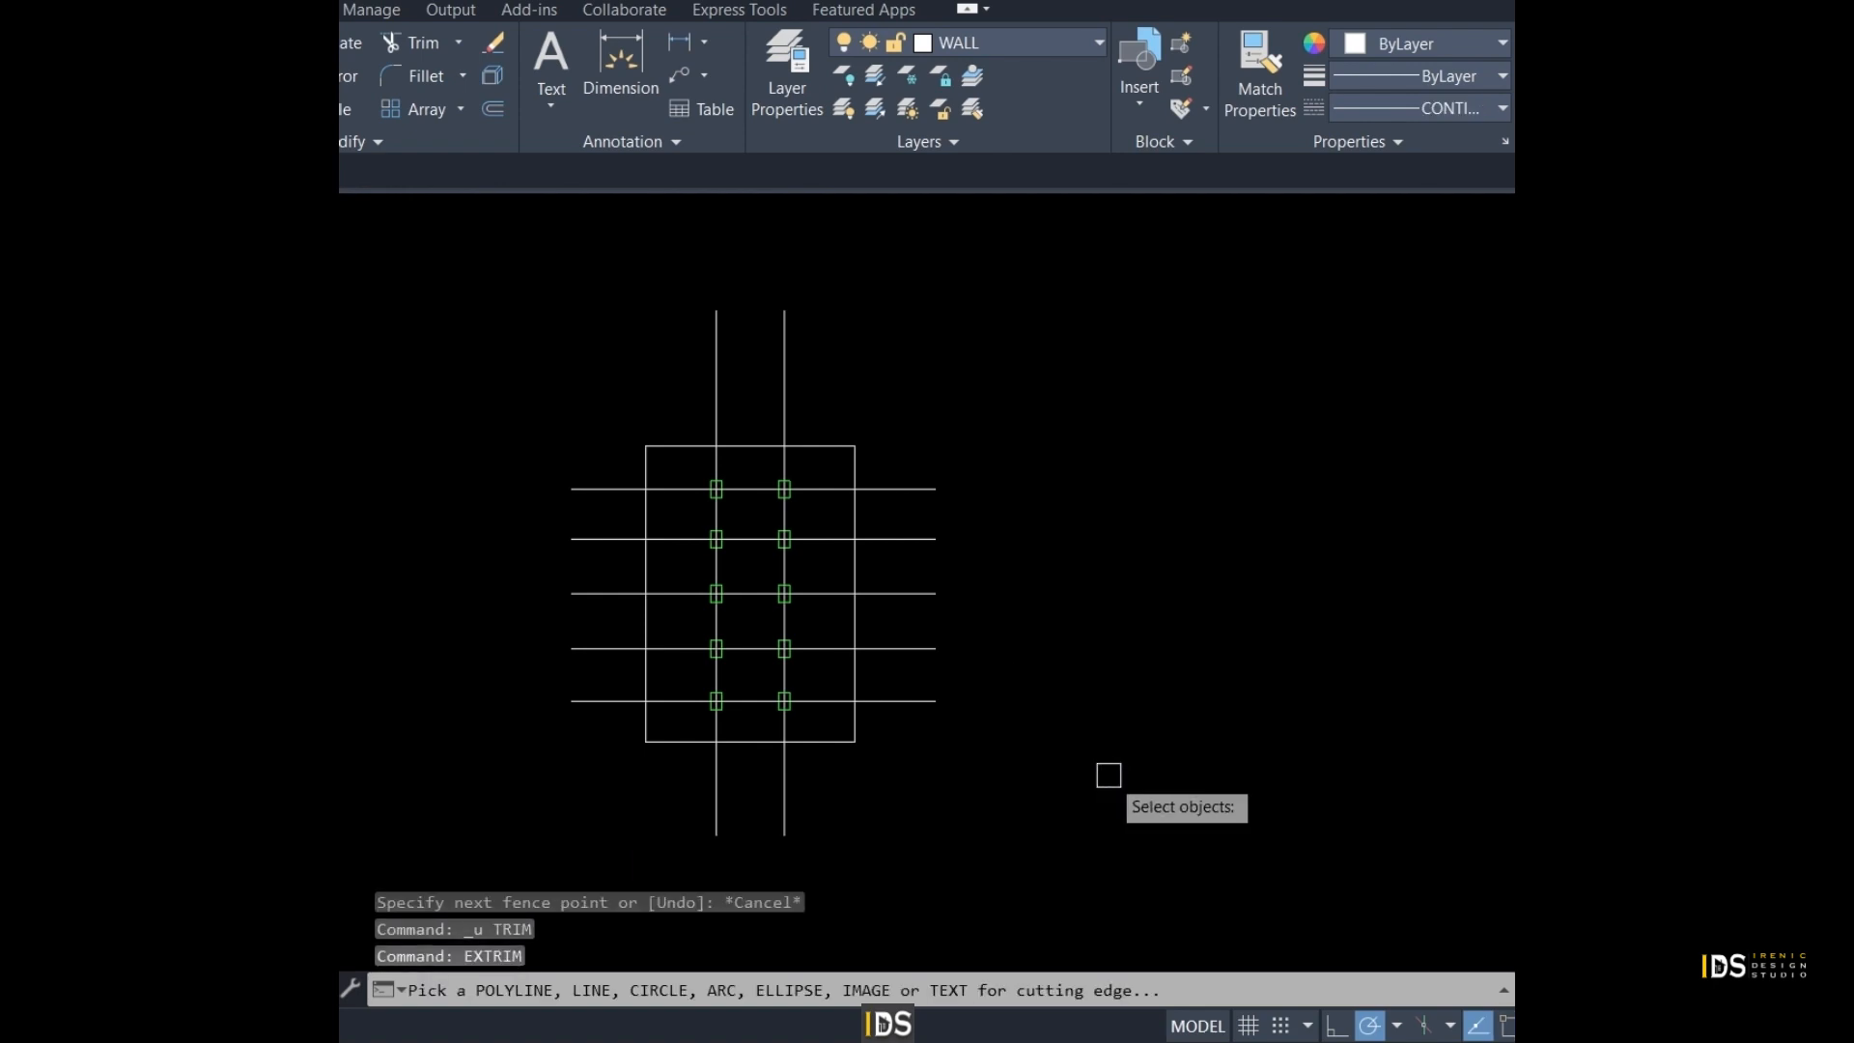
left_click(853, 740)
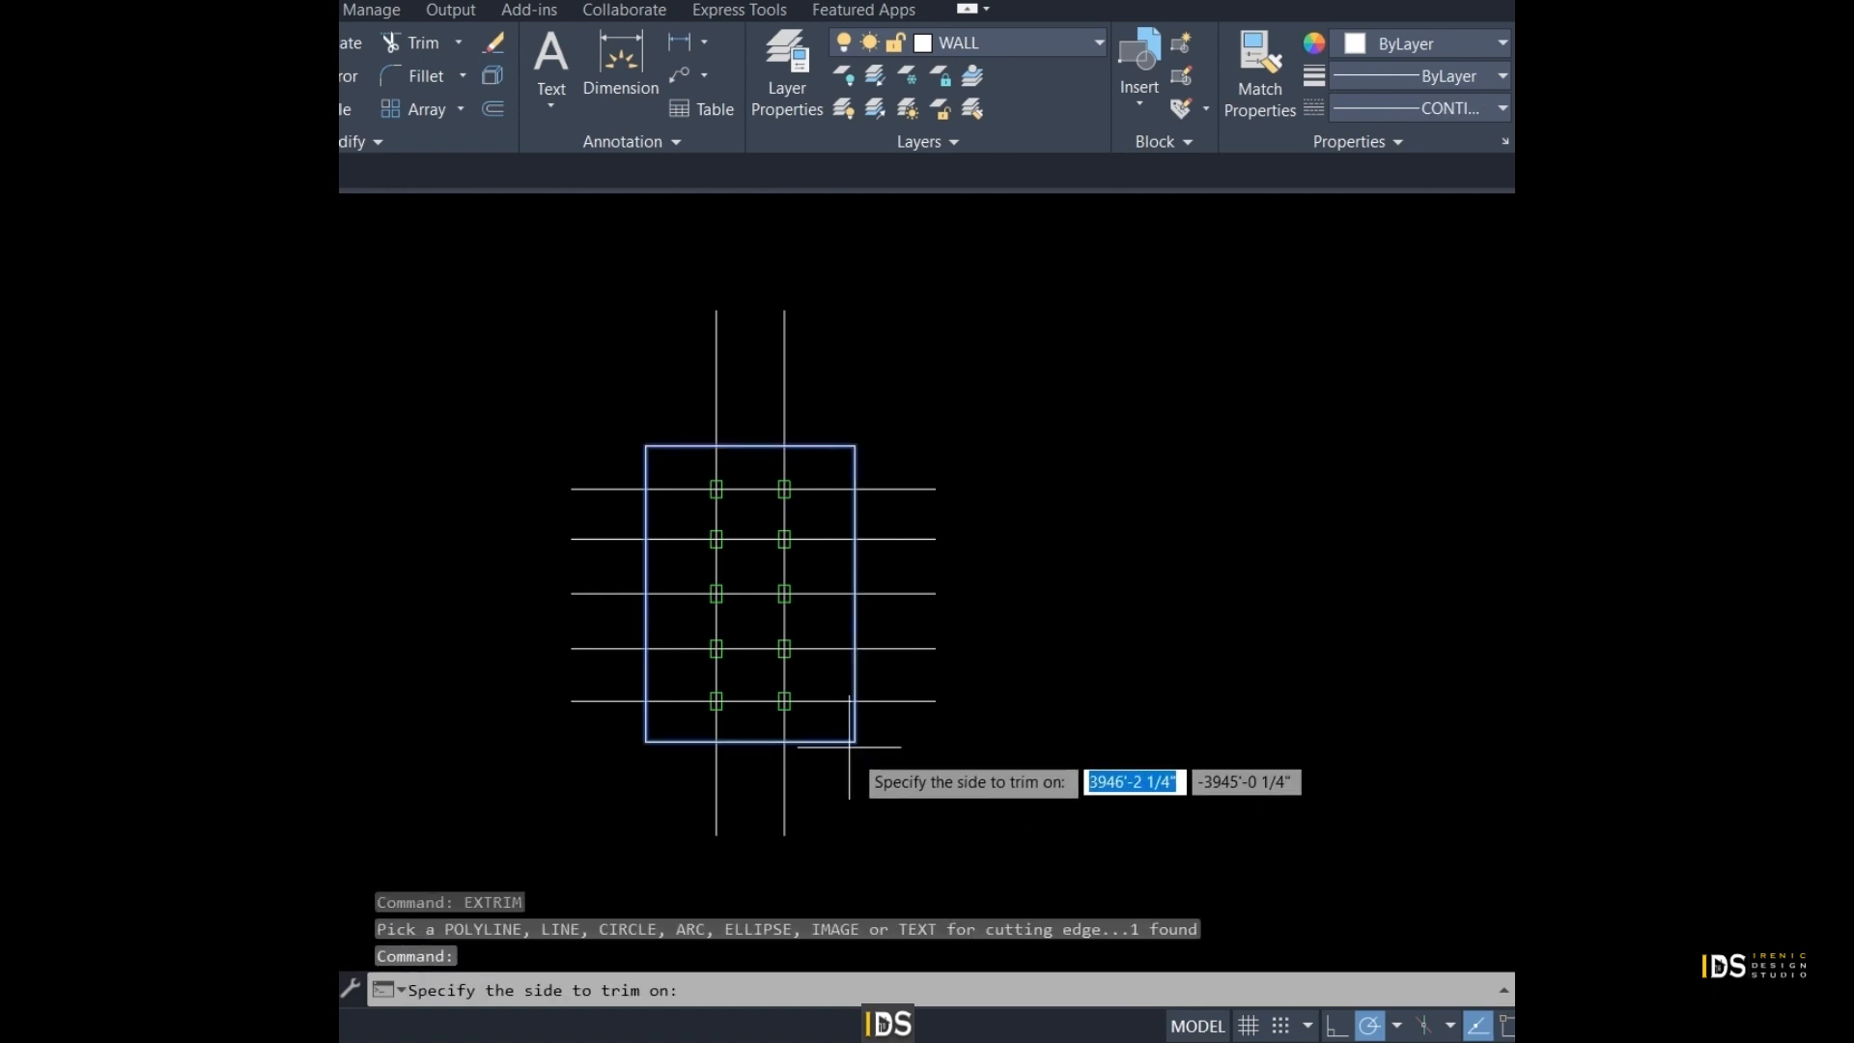
left_click(972, 856)
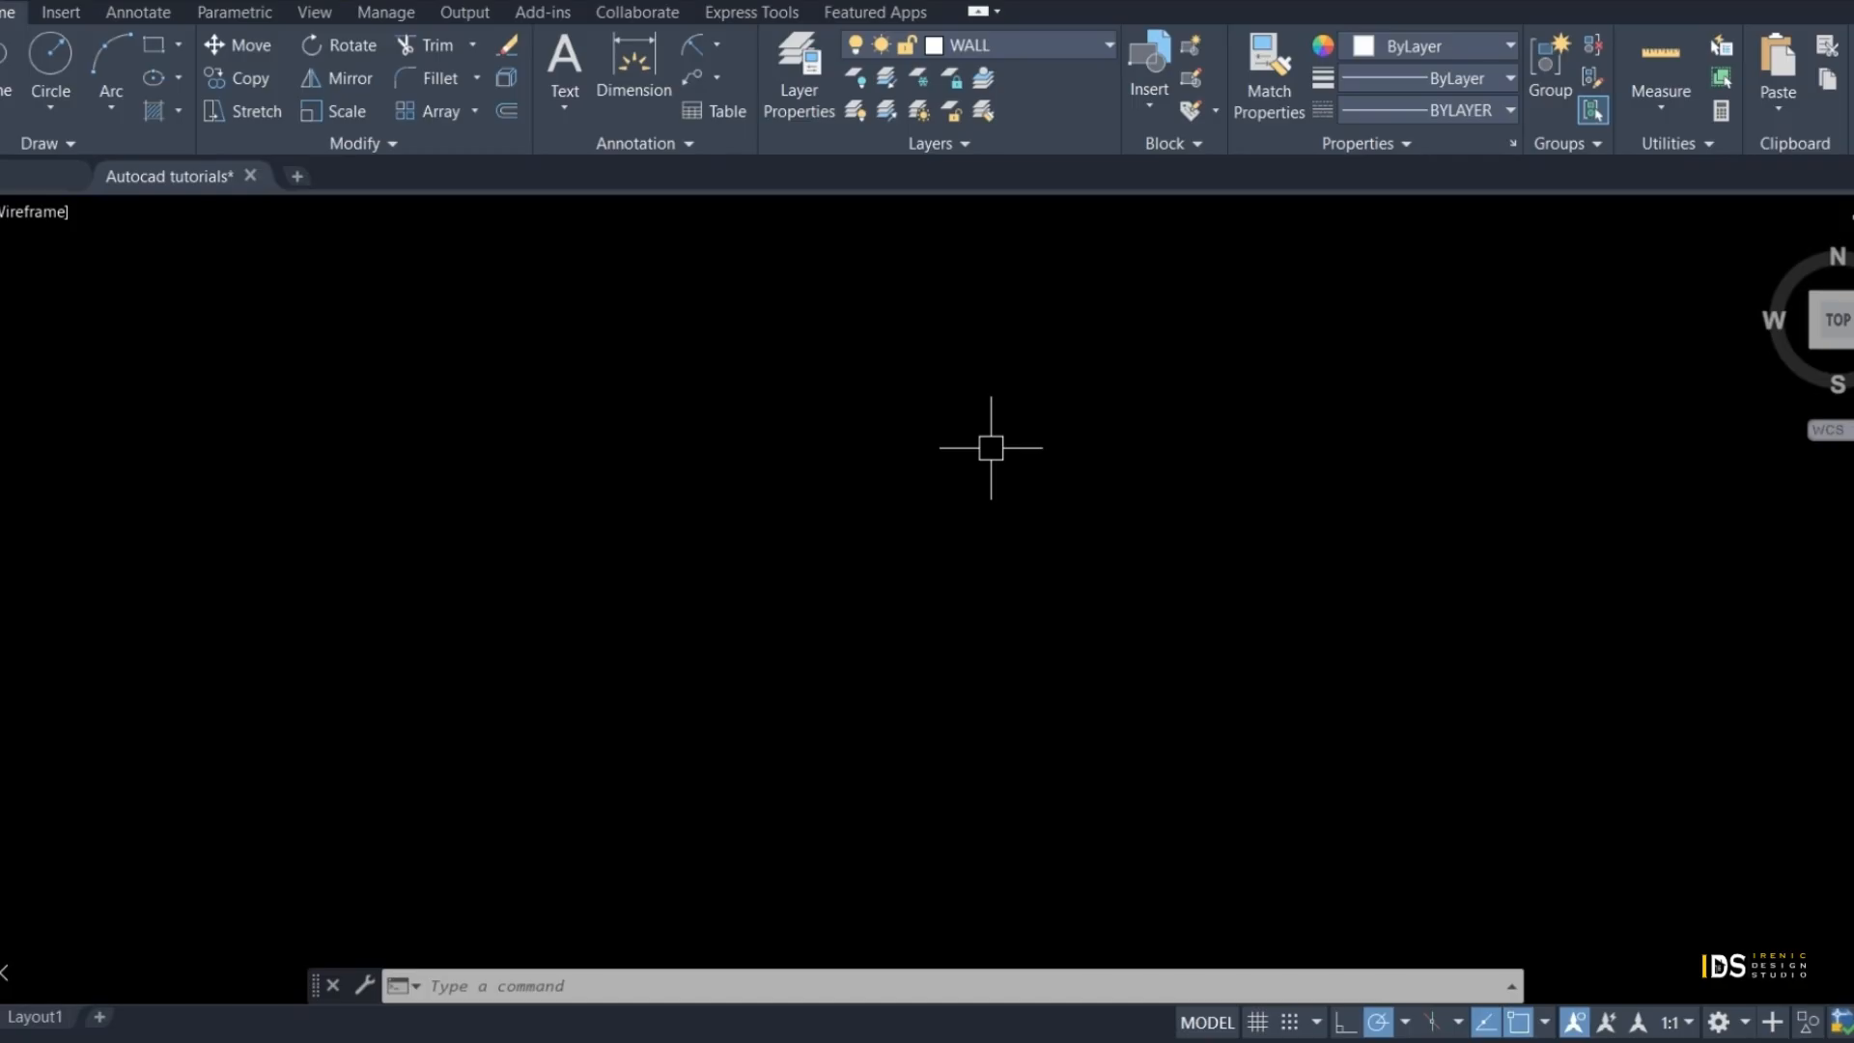
Create a wide multiline text box in the empty drawing area with the MULTILINETEXT (MTEXT) command
type("multili")
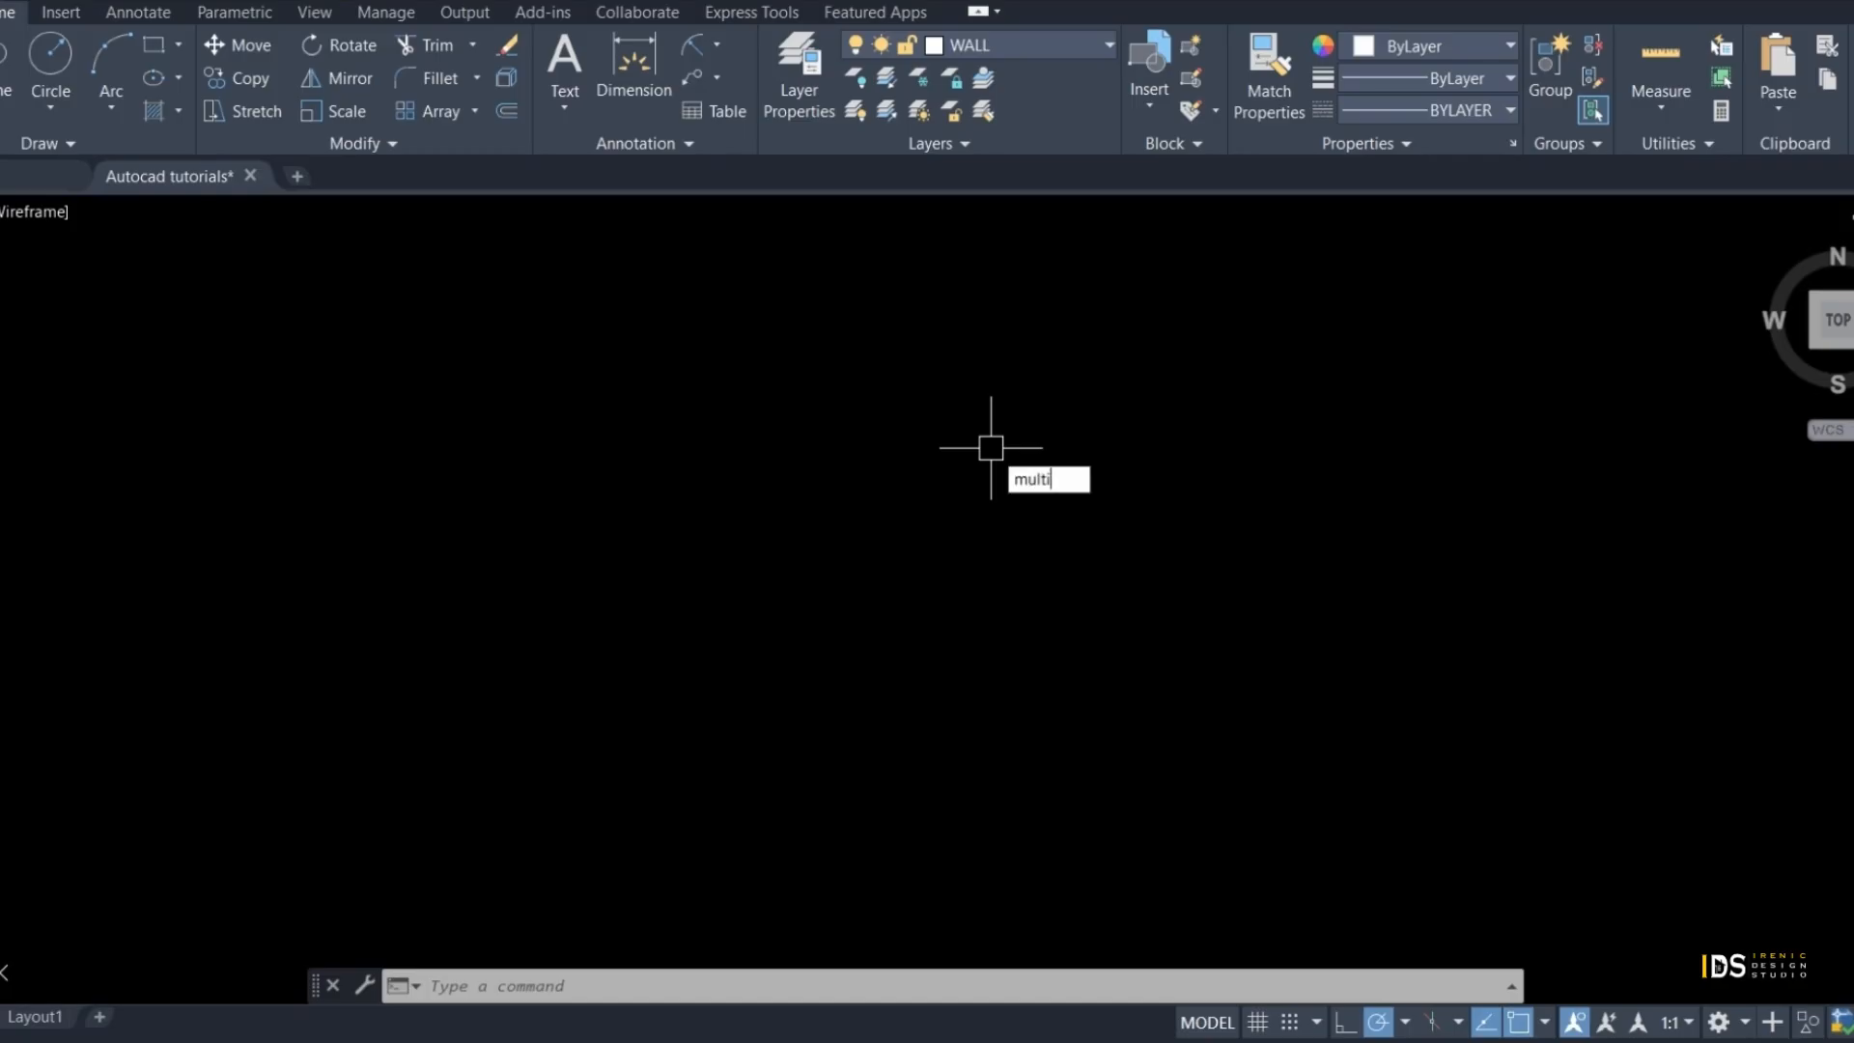
type("e")
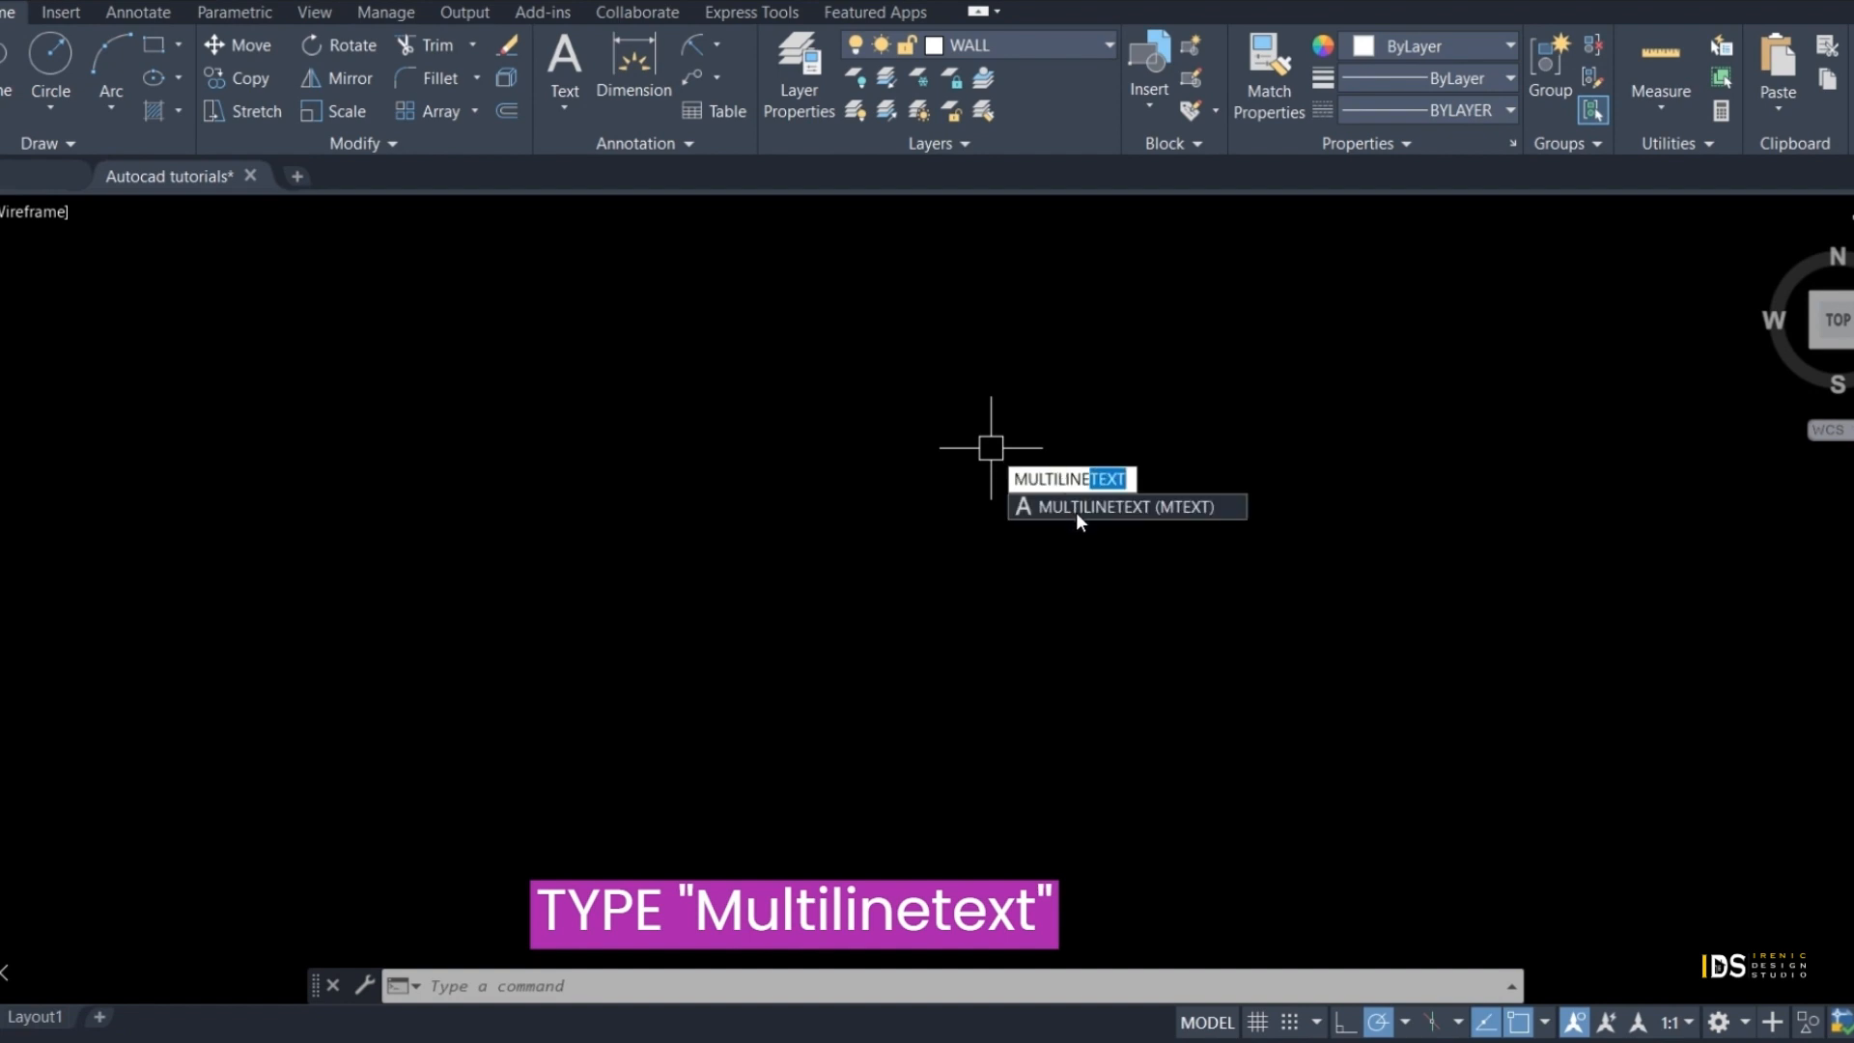
left_click(1078, 509)
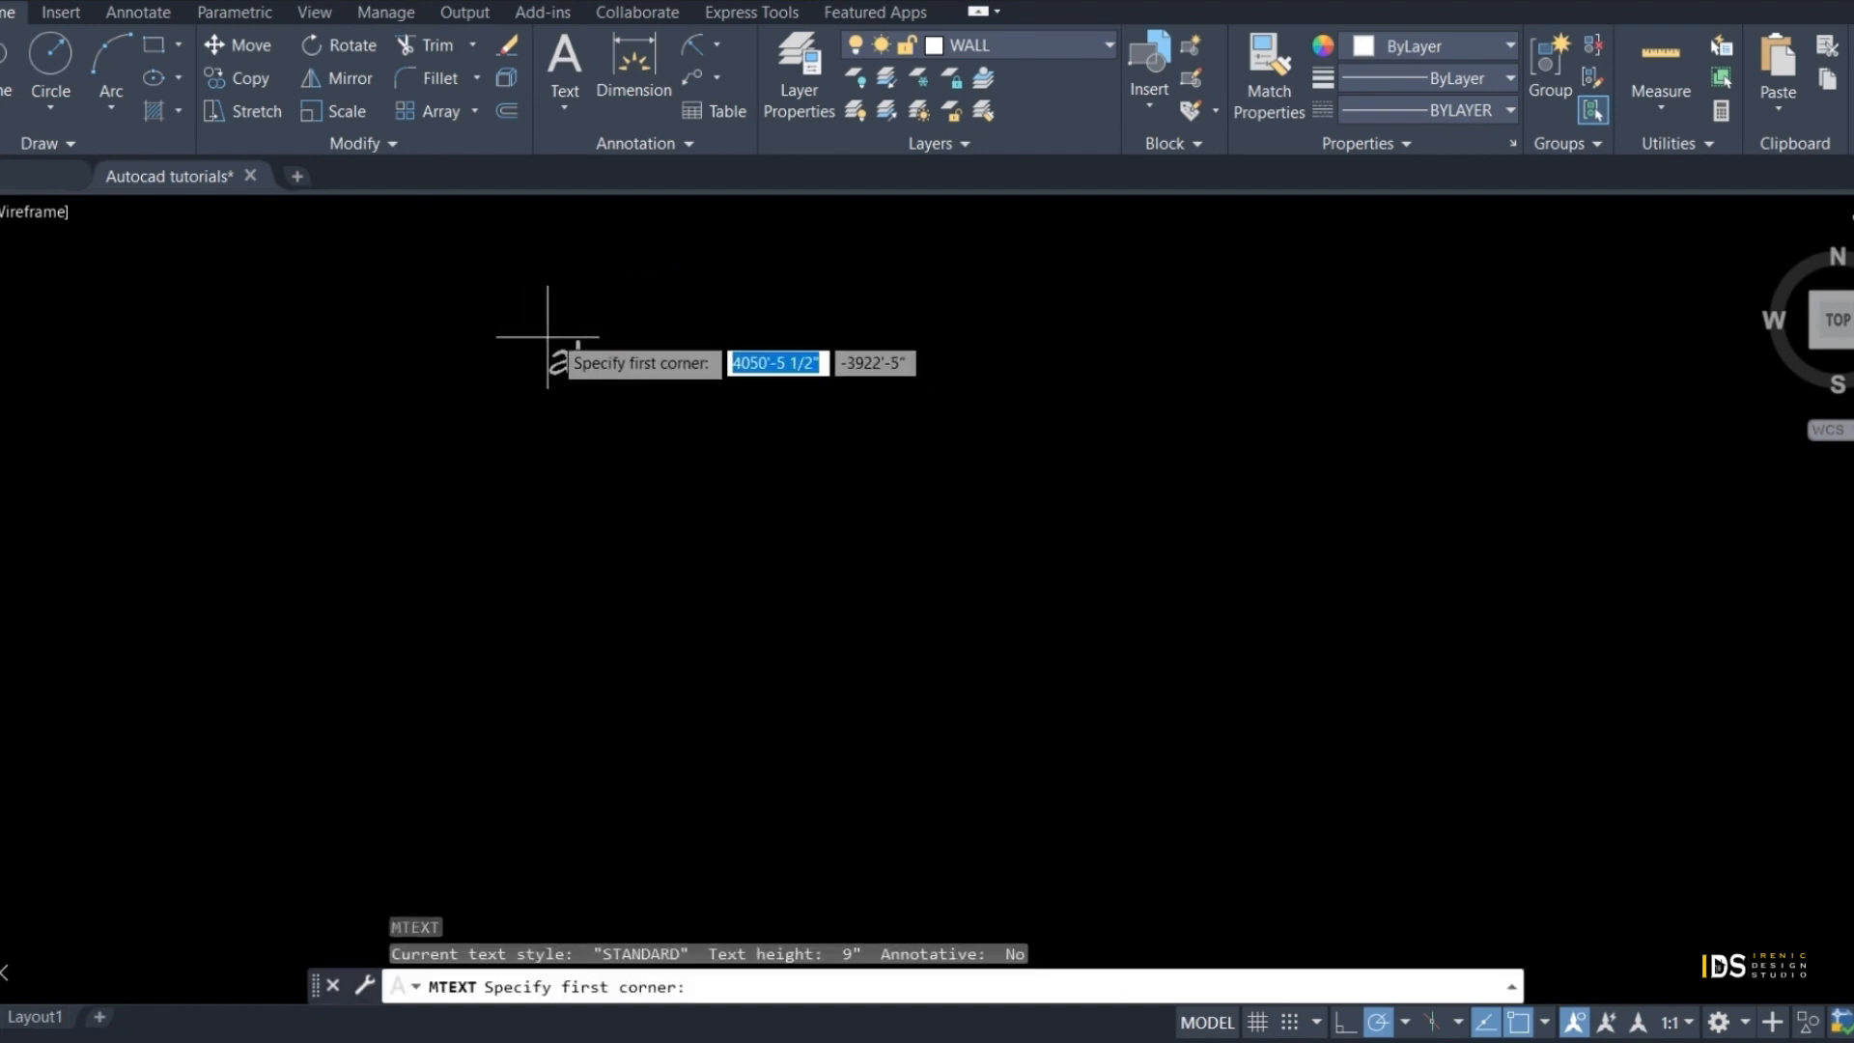
left_click(581, 309)
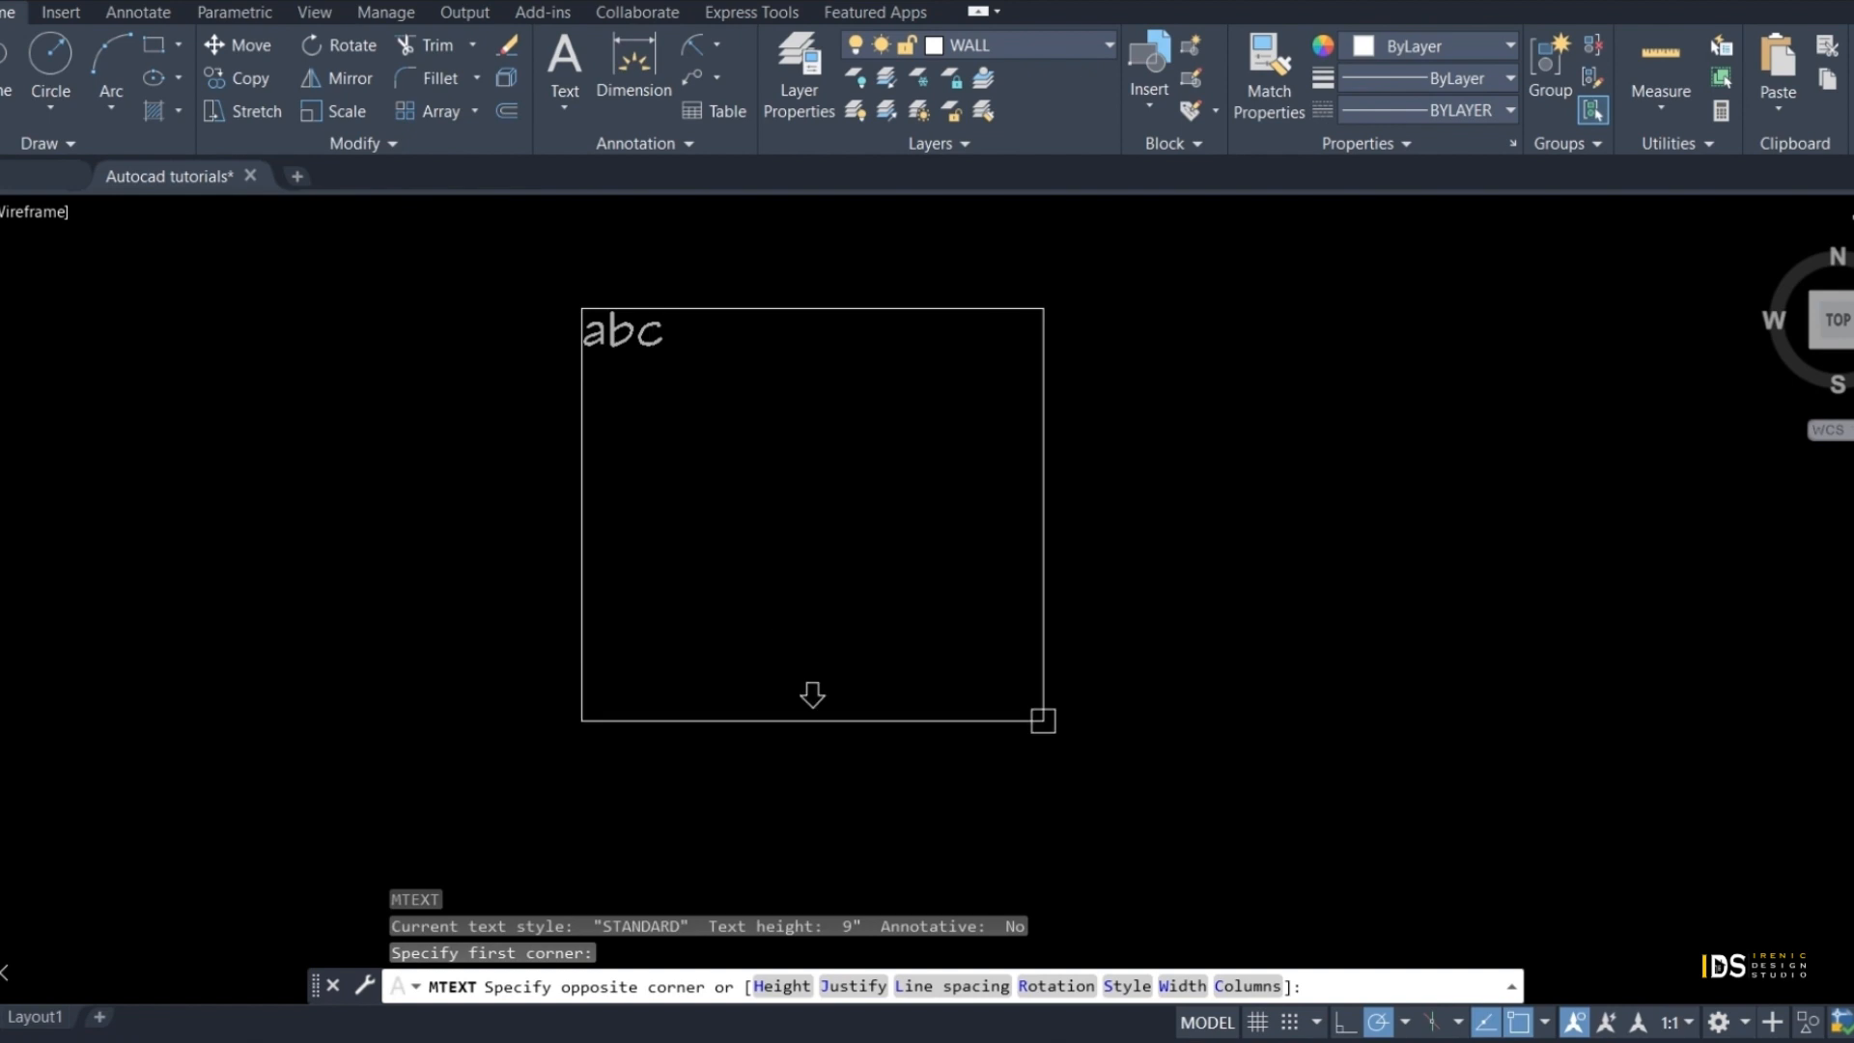
left_click(1298, 808)
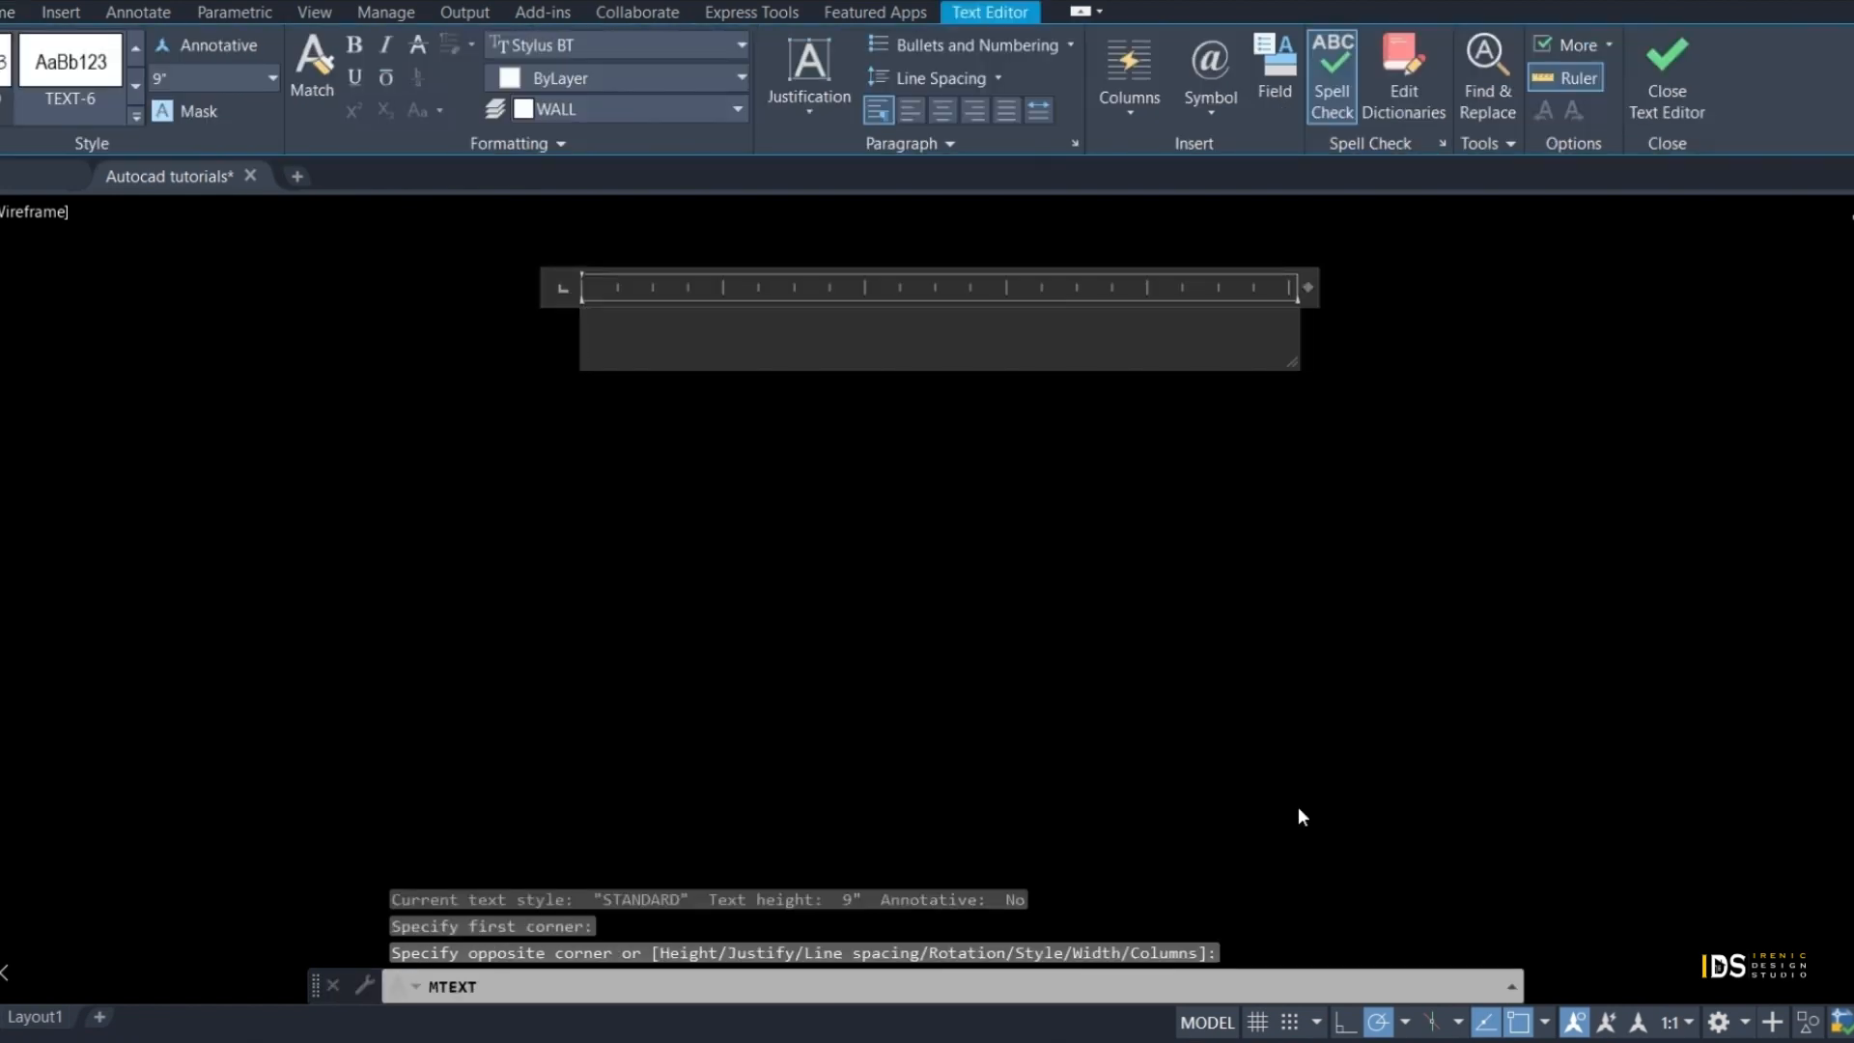
Enter "multiline text - mtext" as the content of the text box
type("multilin")
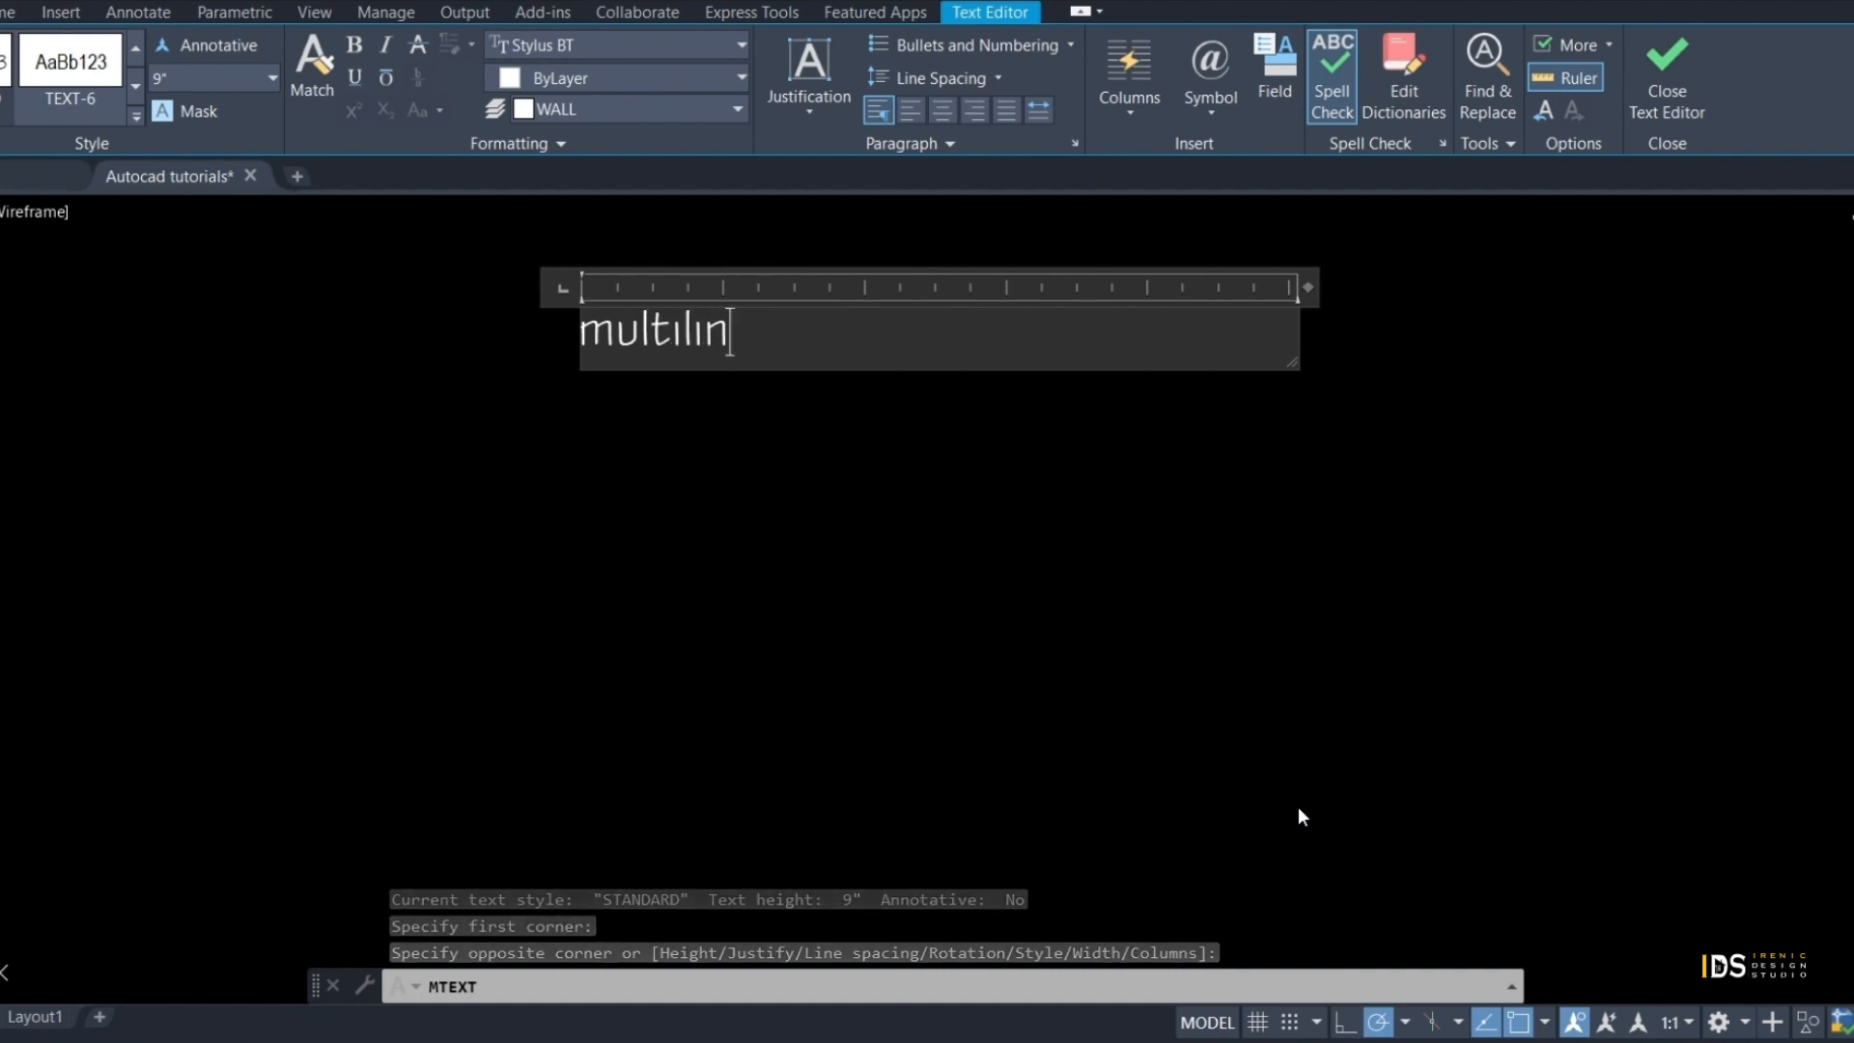
type("e t")
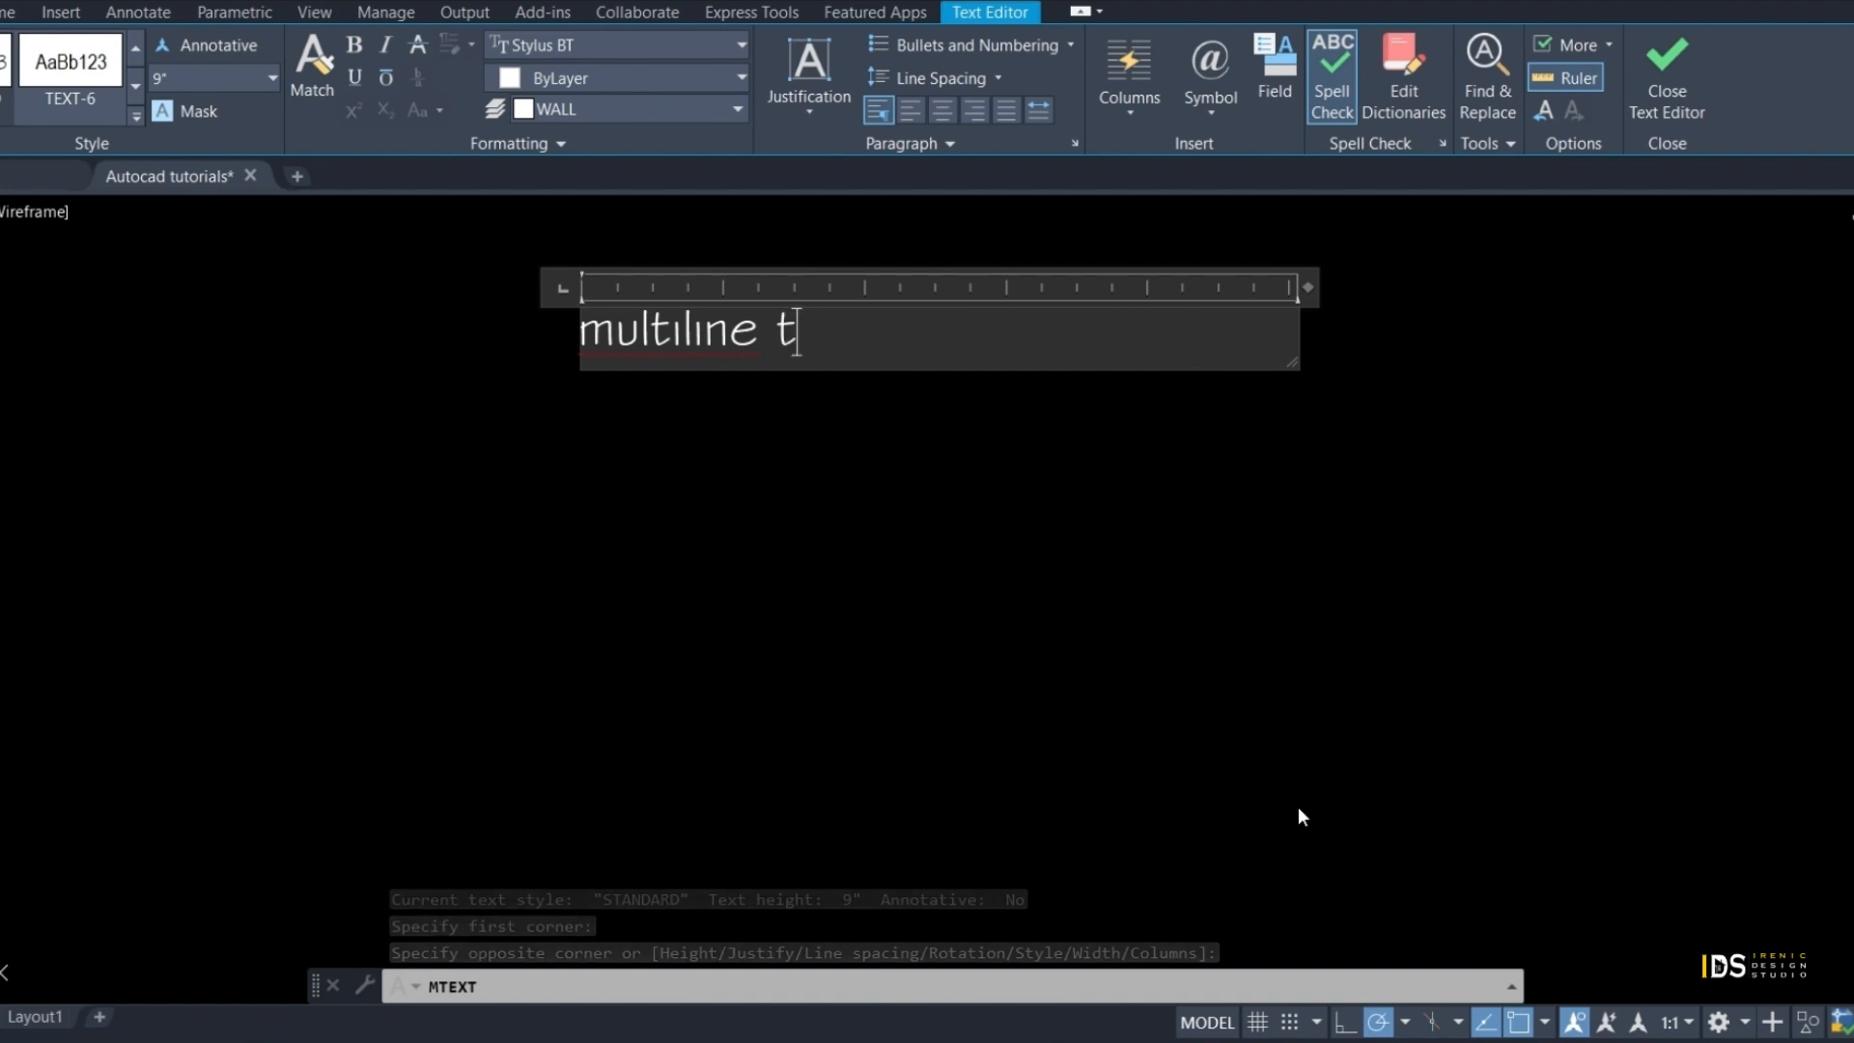
type("exy")
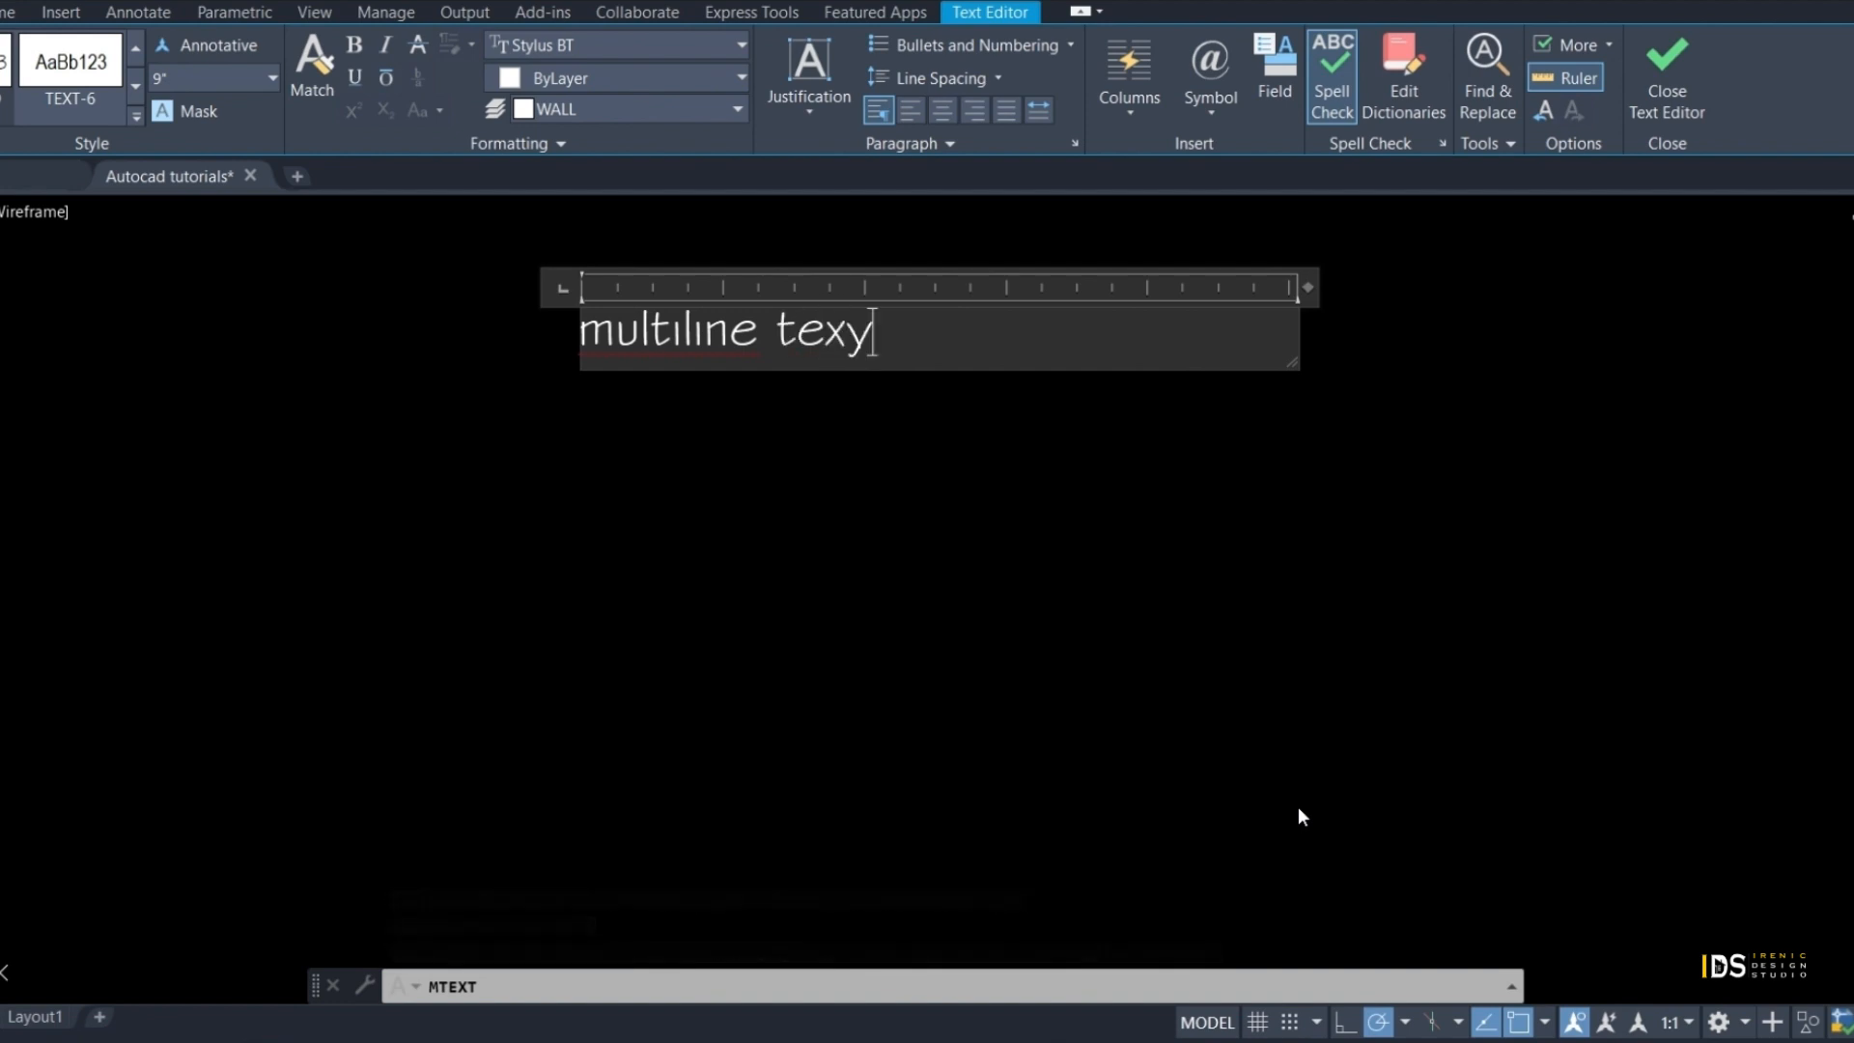
key("BackSpace")
type("t - mtext")
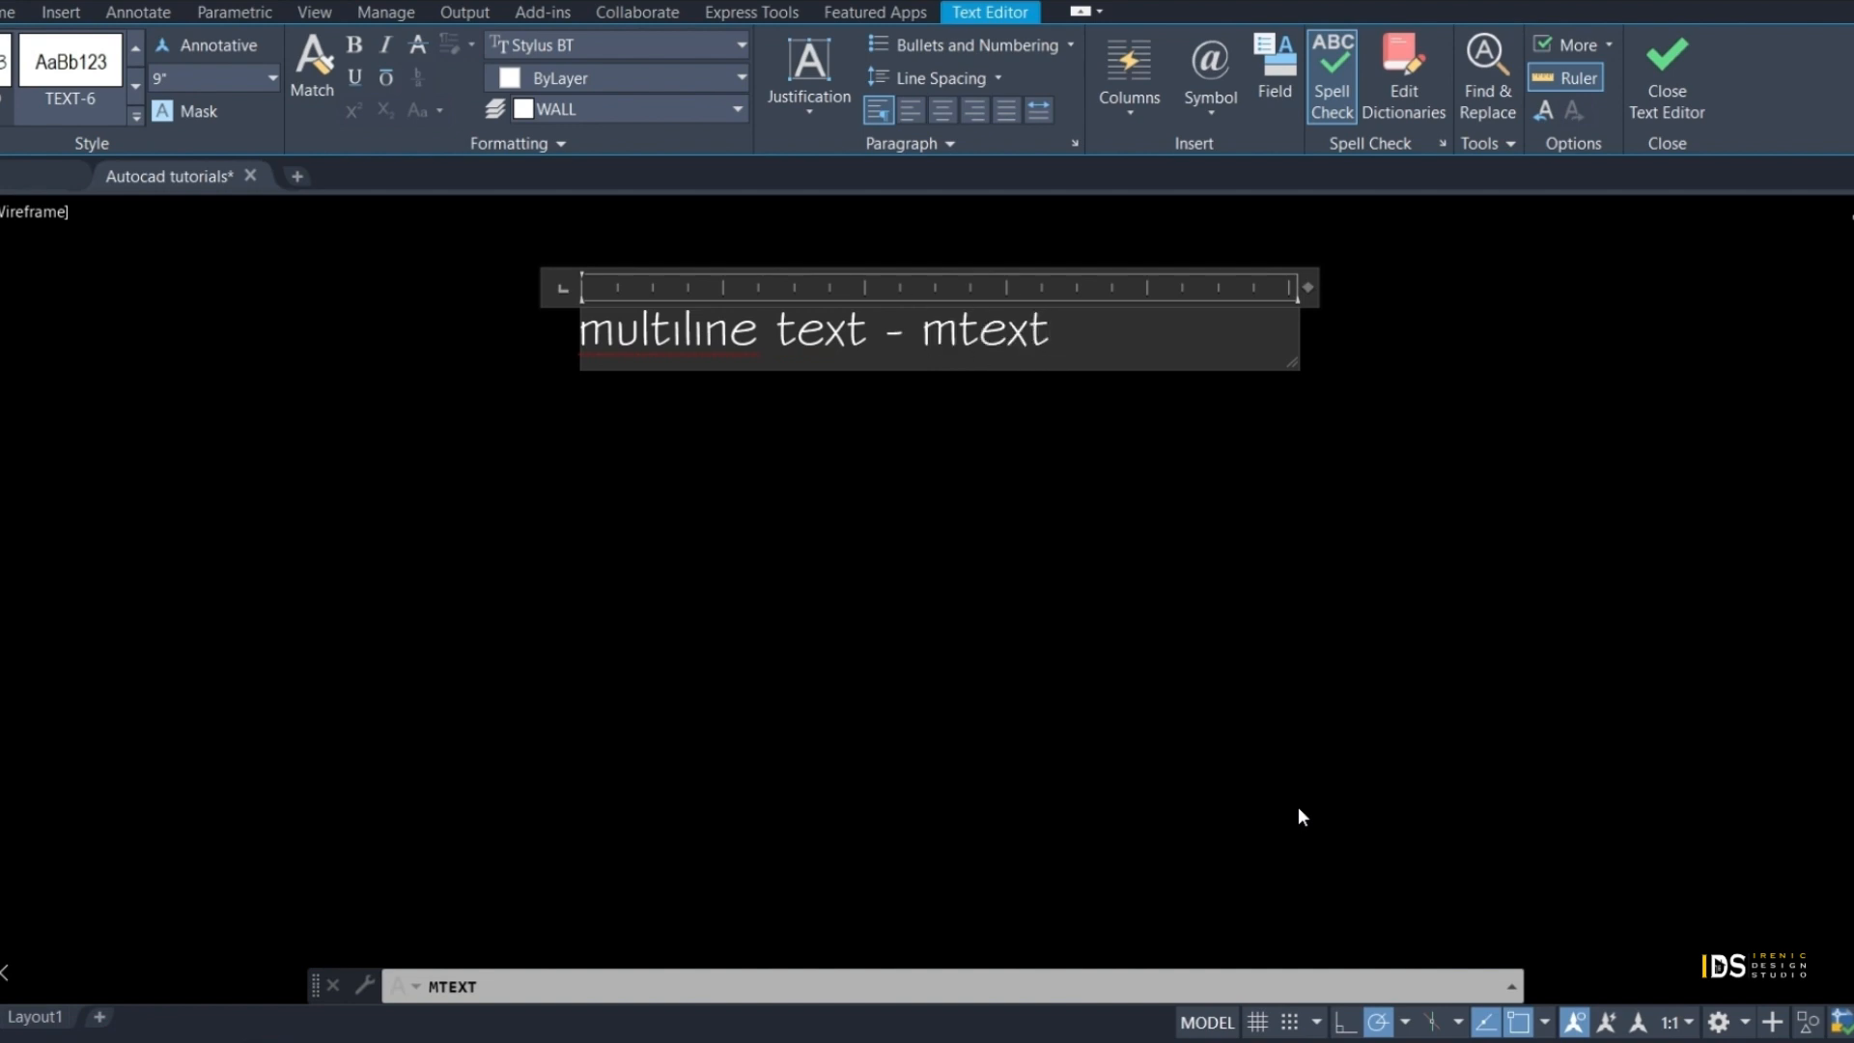
Add the lines "toilet", "bedroom" and "living room" below the heading, leaving one blank line after it
key("Return")
key("Return")
type("toilet")
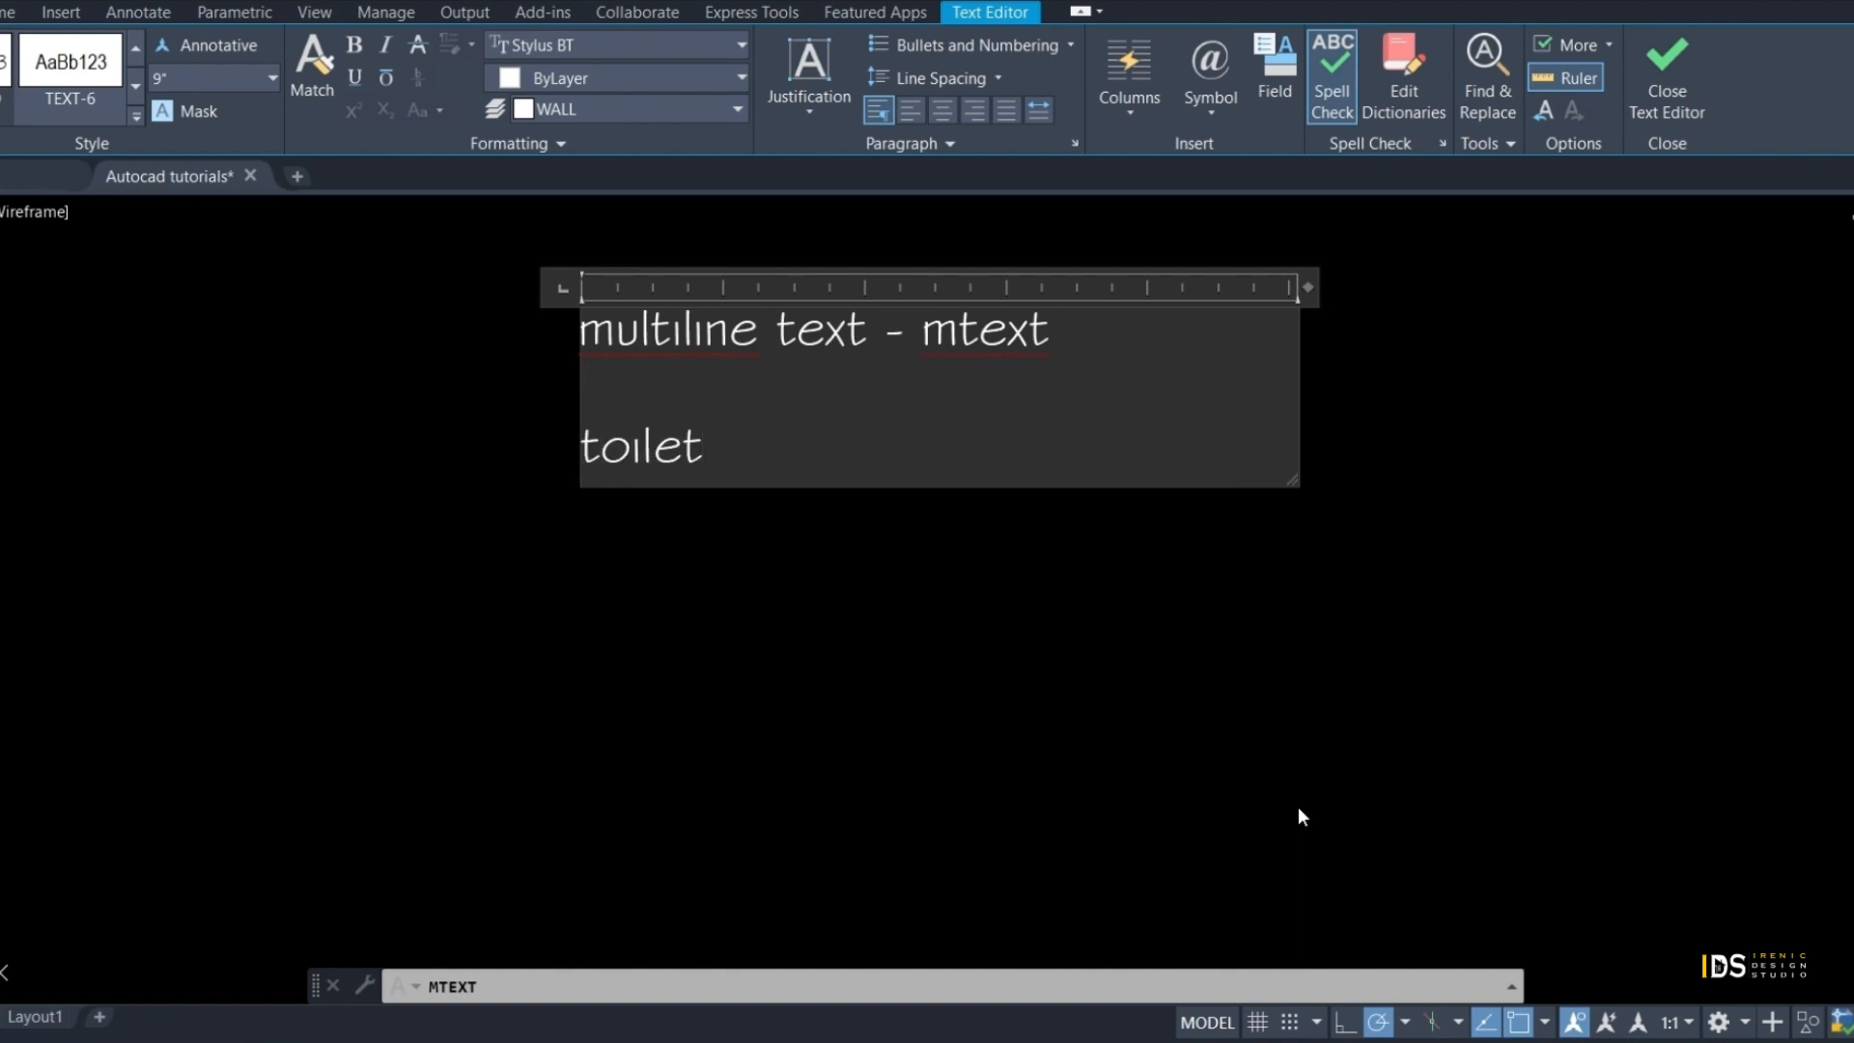
key("Return")
type("bed")
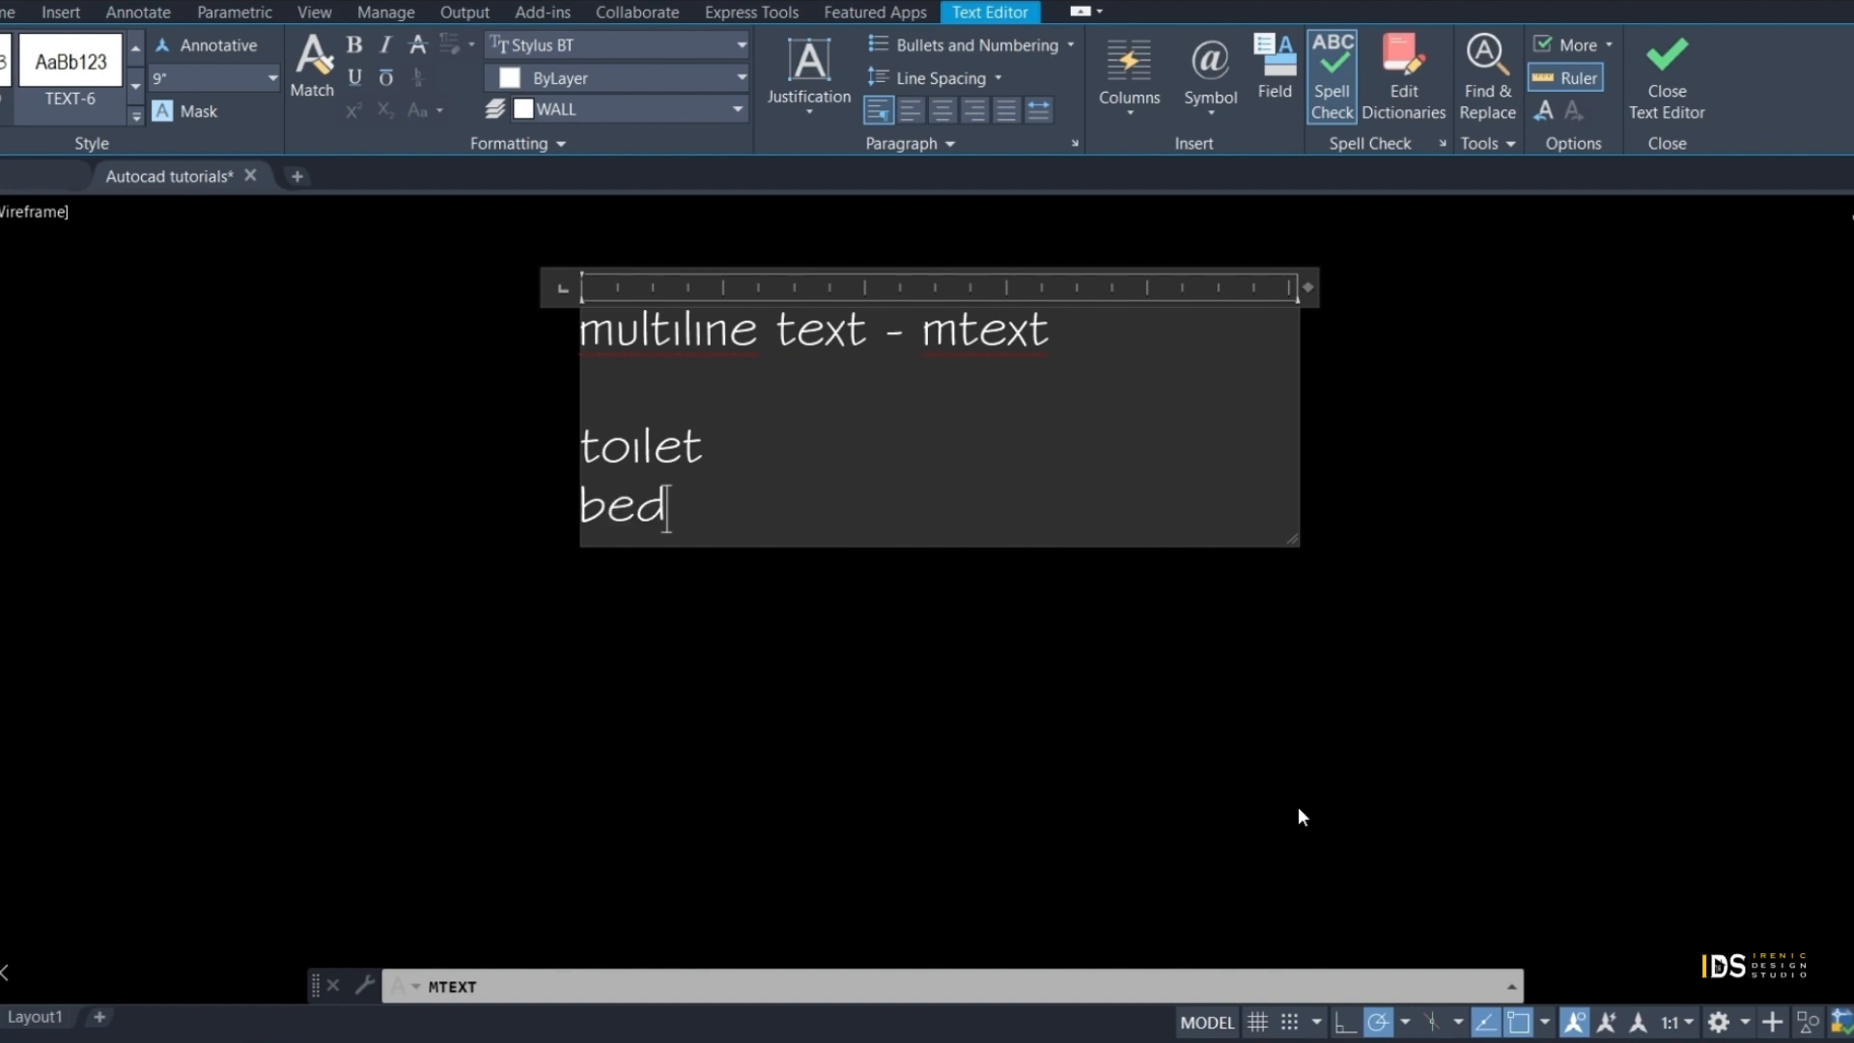
type("room")
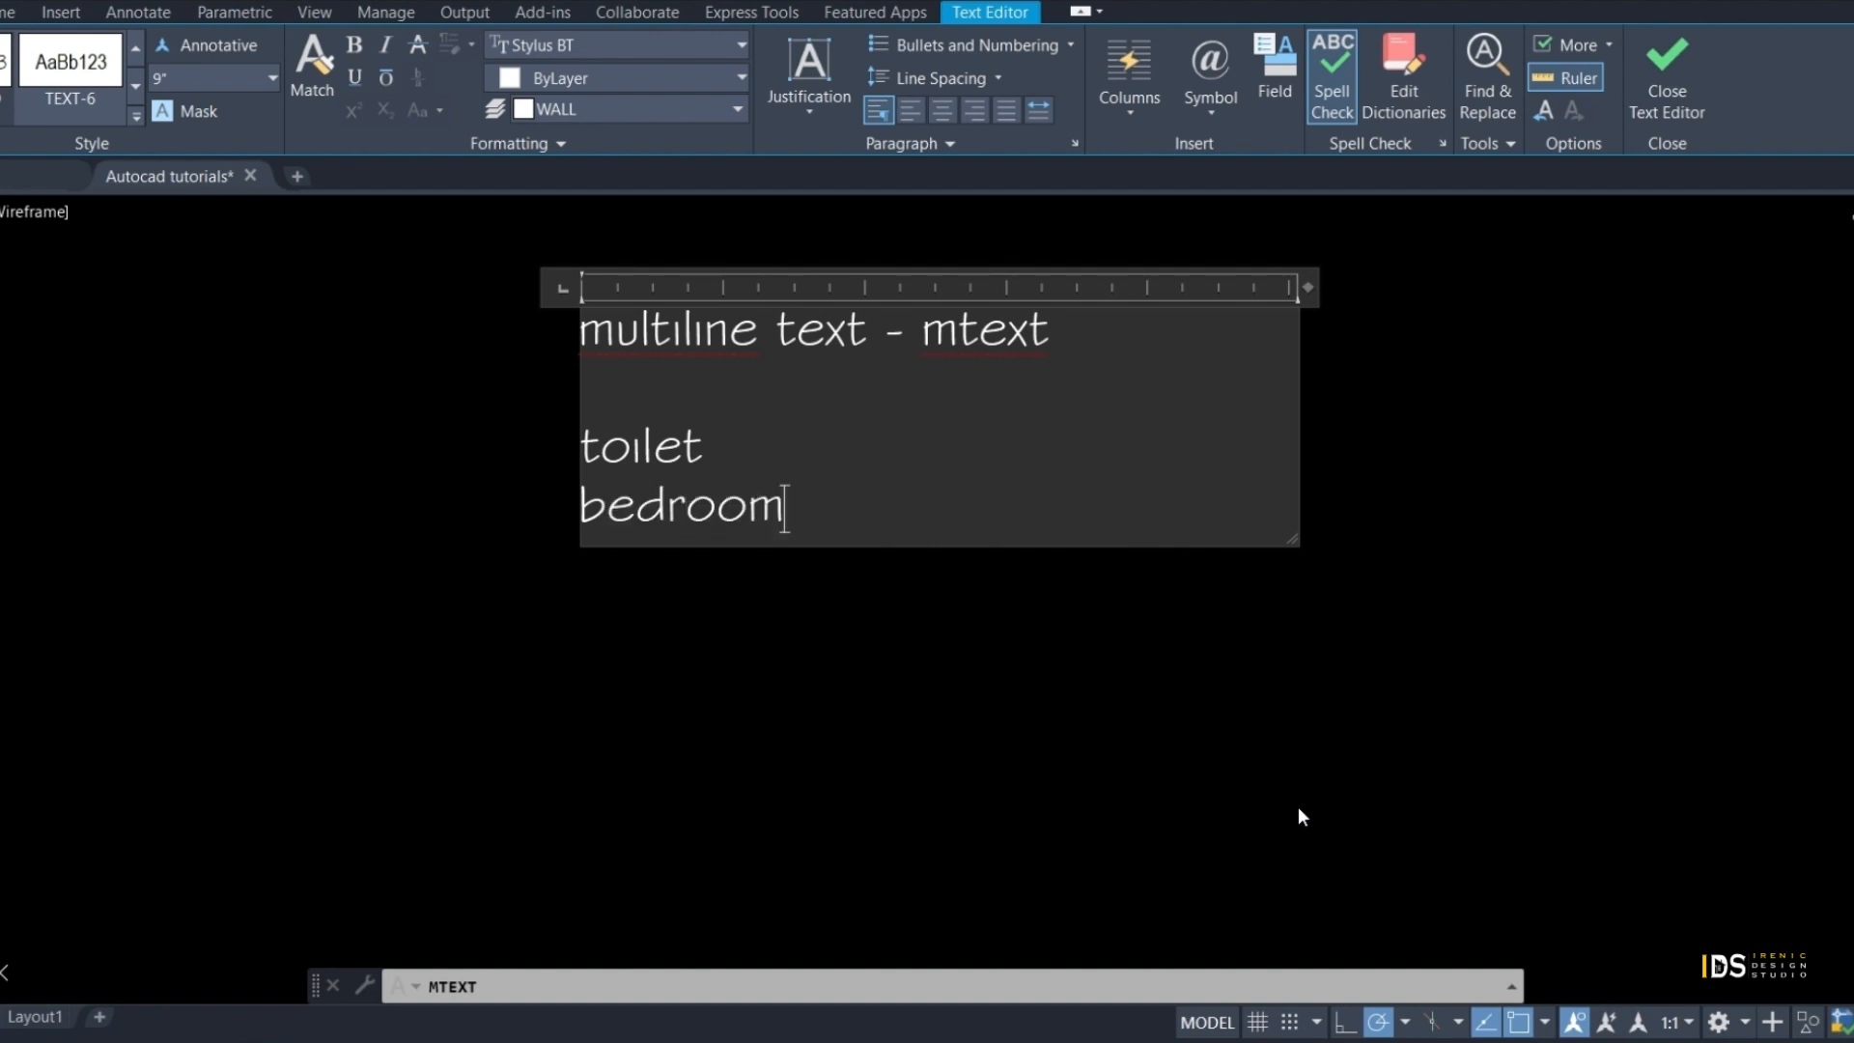
key("Return")
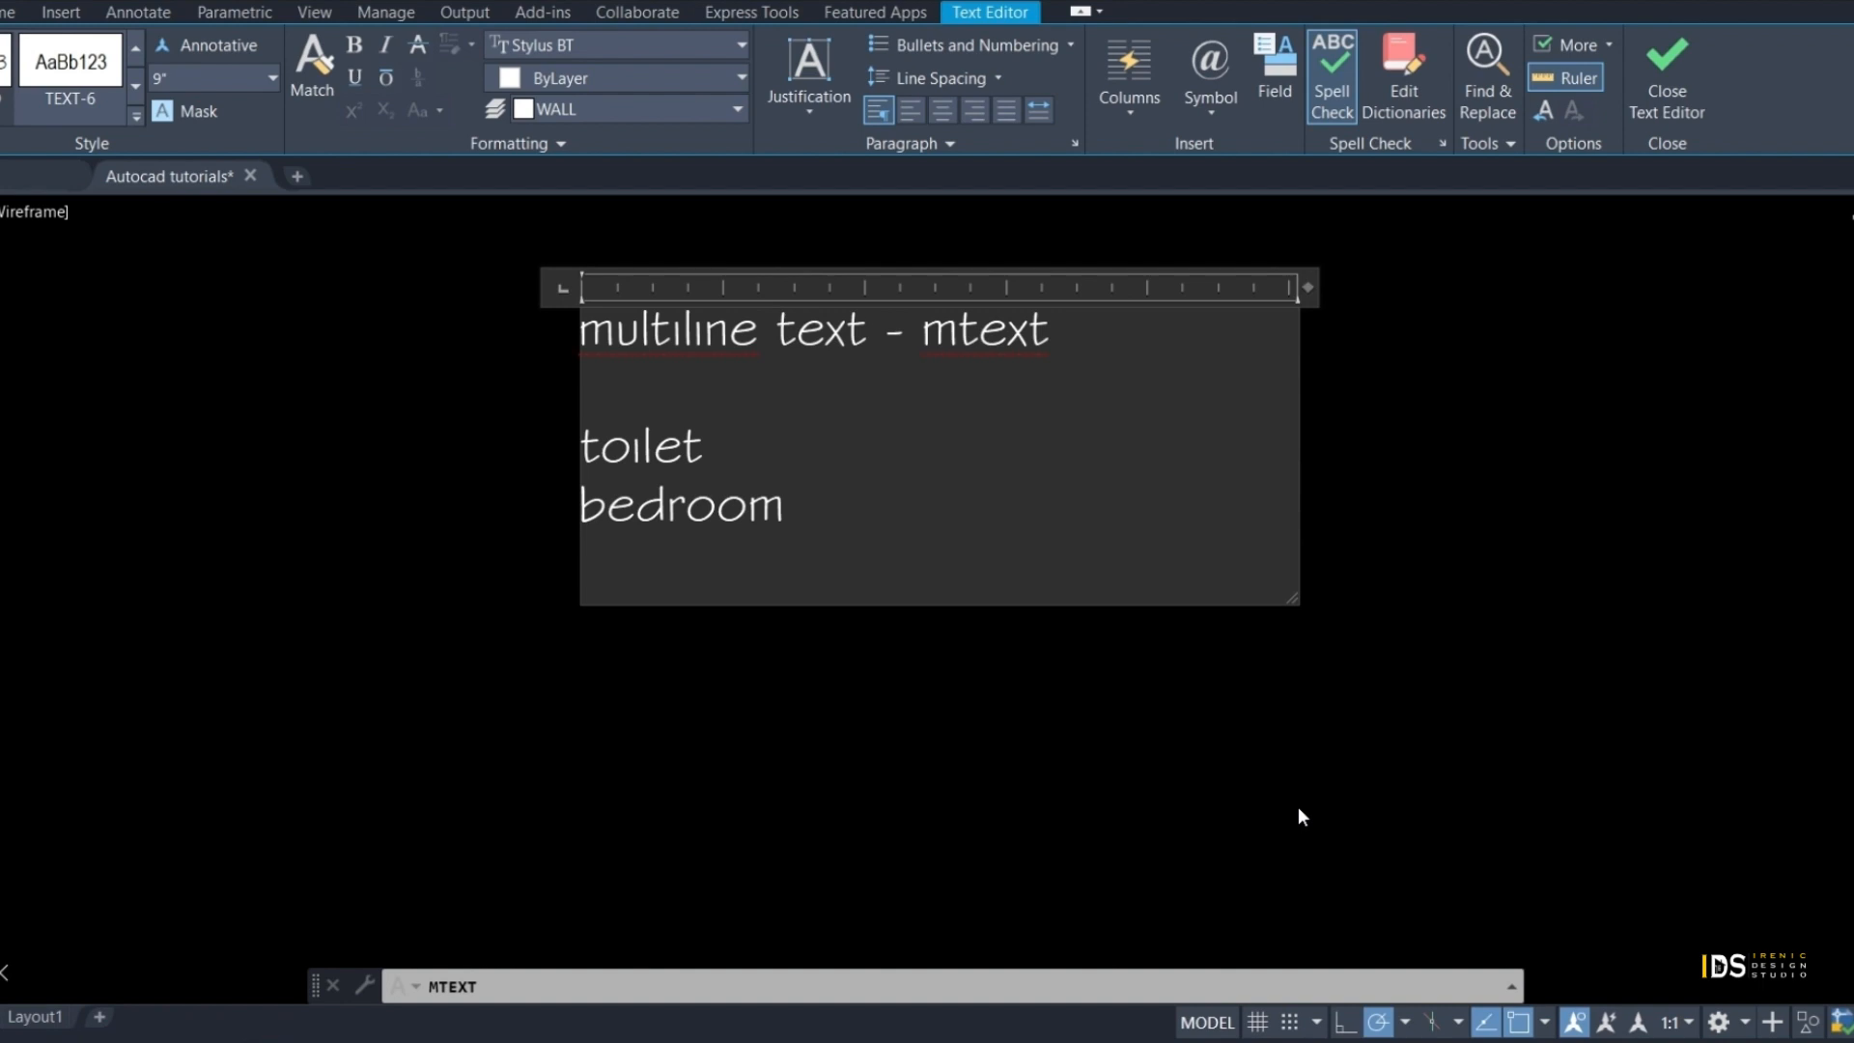
type("living roo")
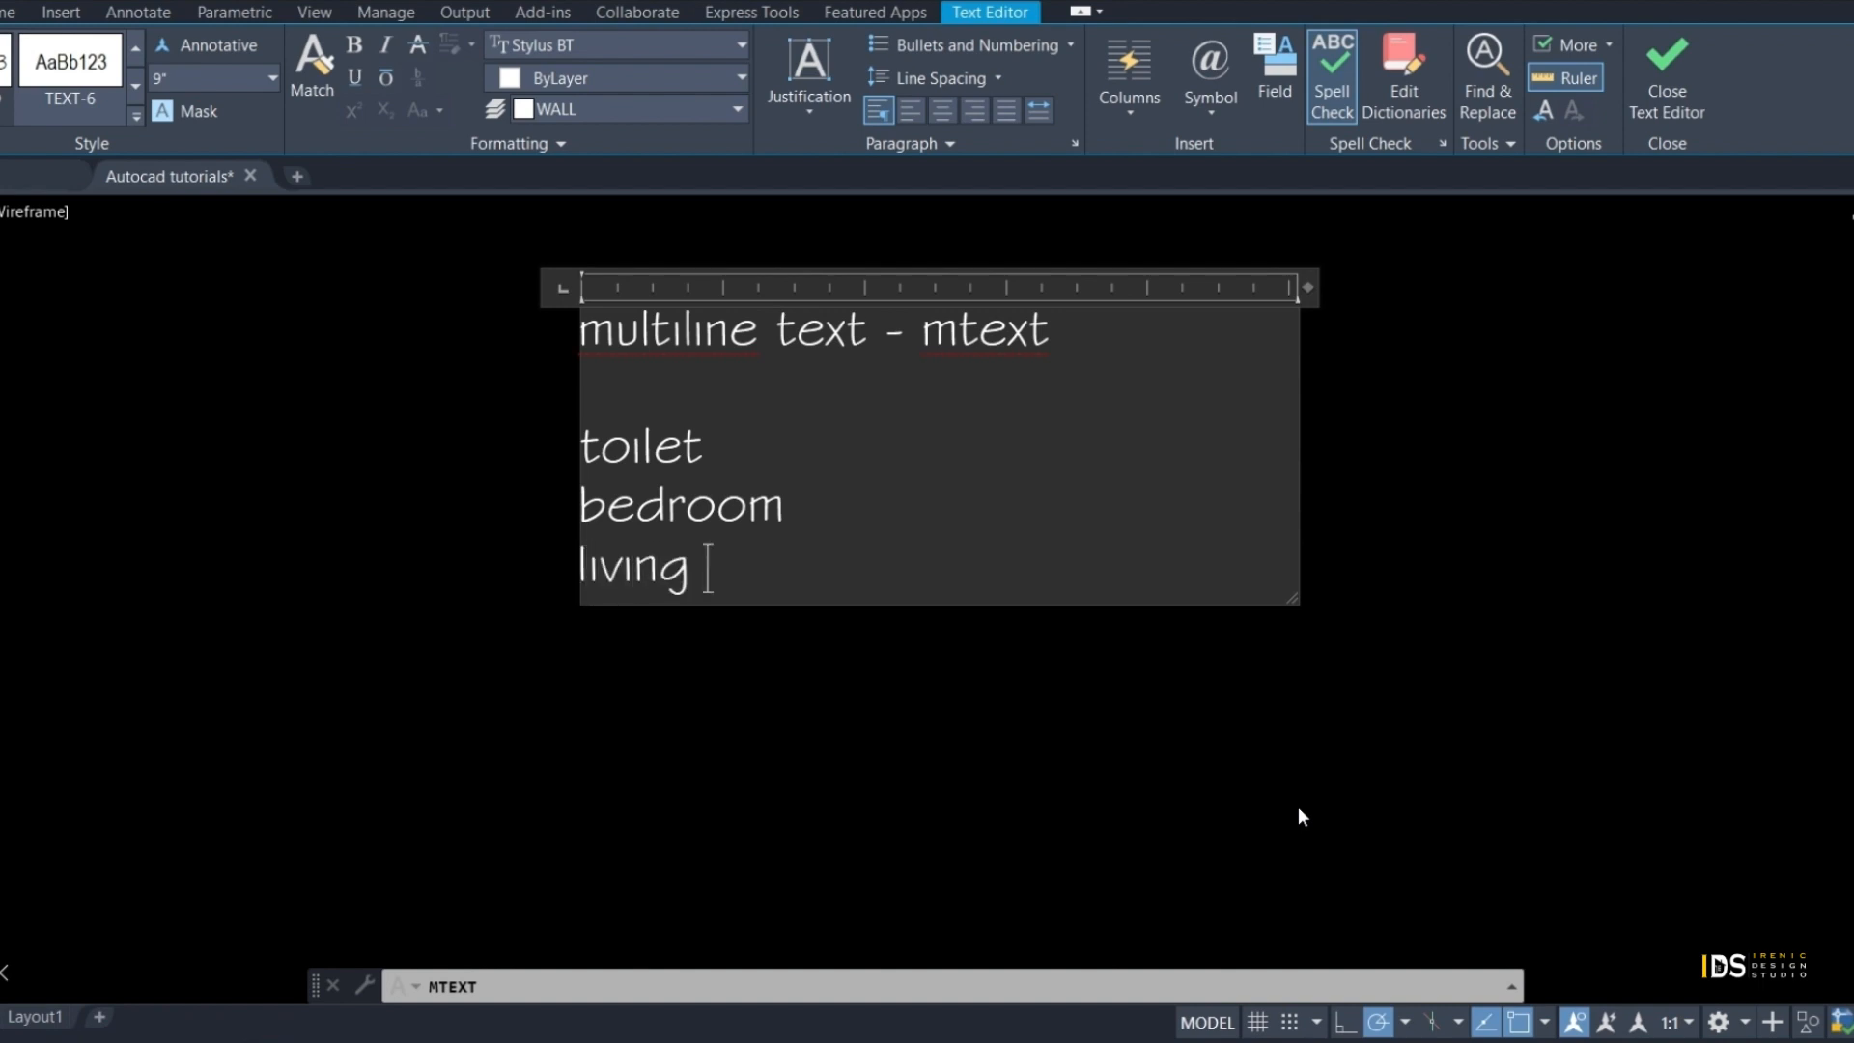
type("m")
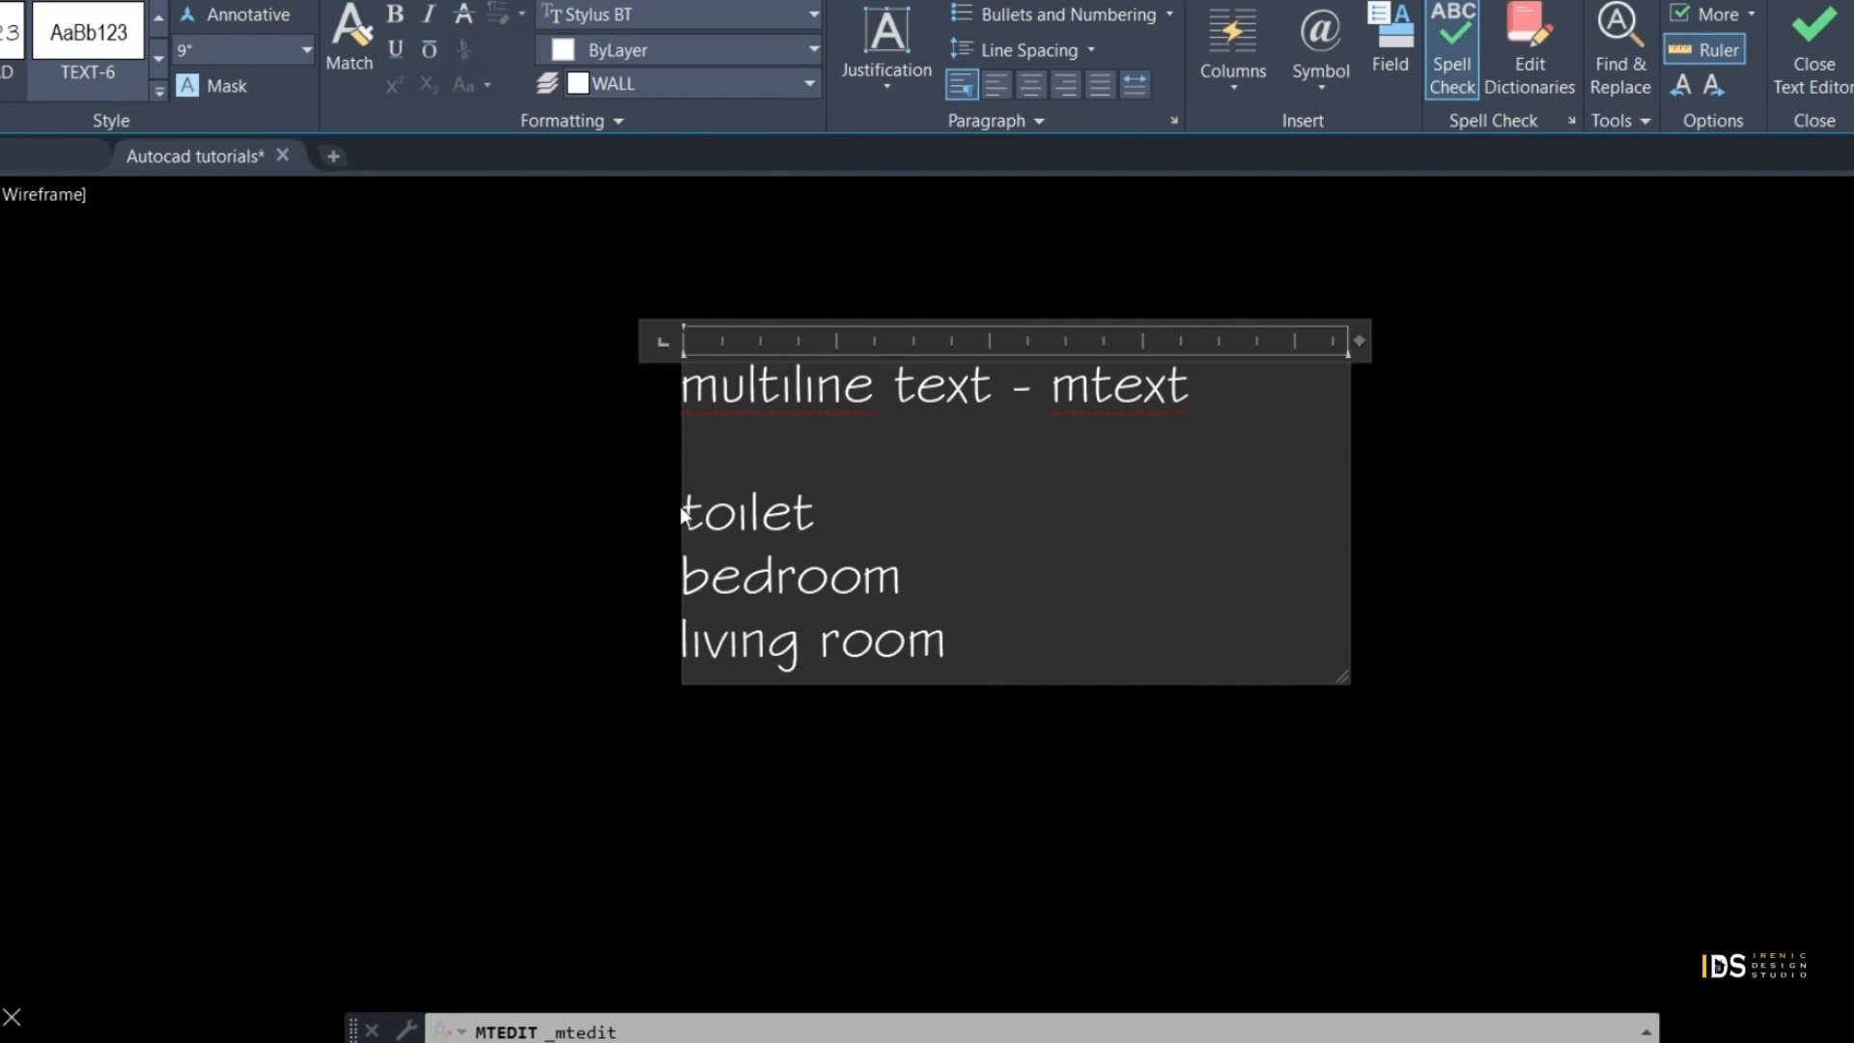
Turn the toilet, bedroom and living room lines into a numbered list
left_click_drag(688, 499, 966, 685)
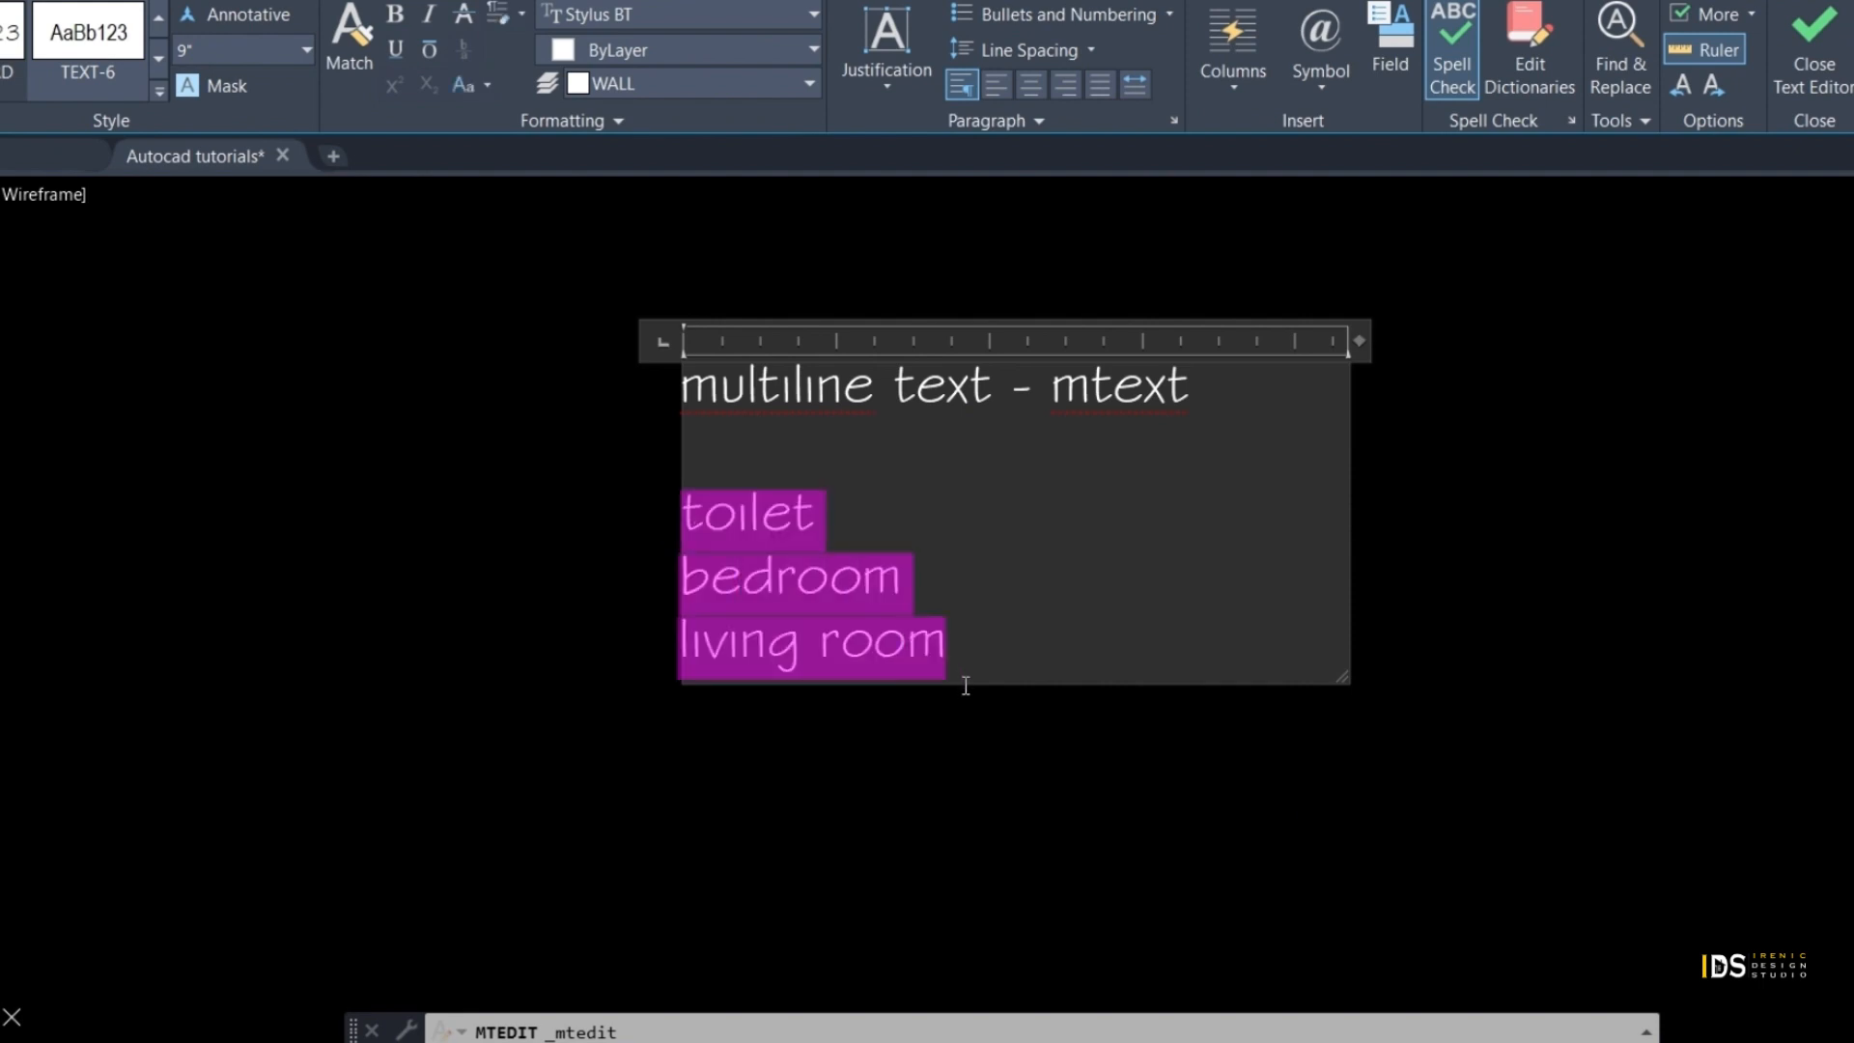
right_click(807, 599)
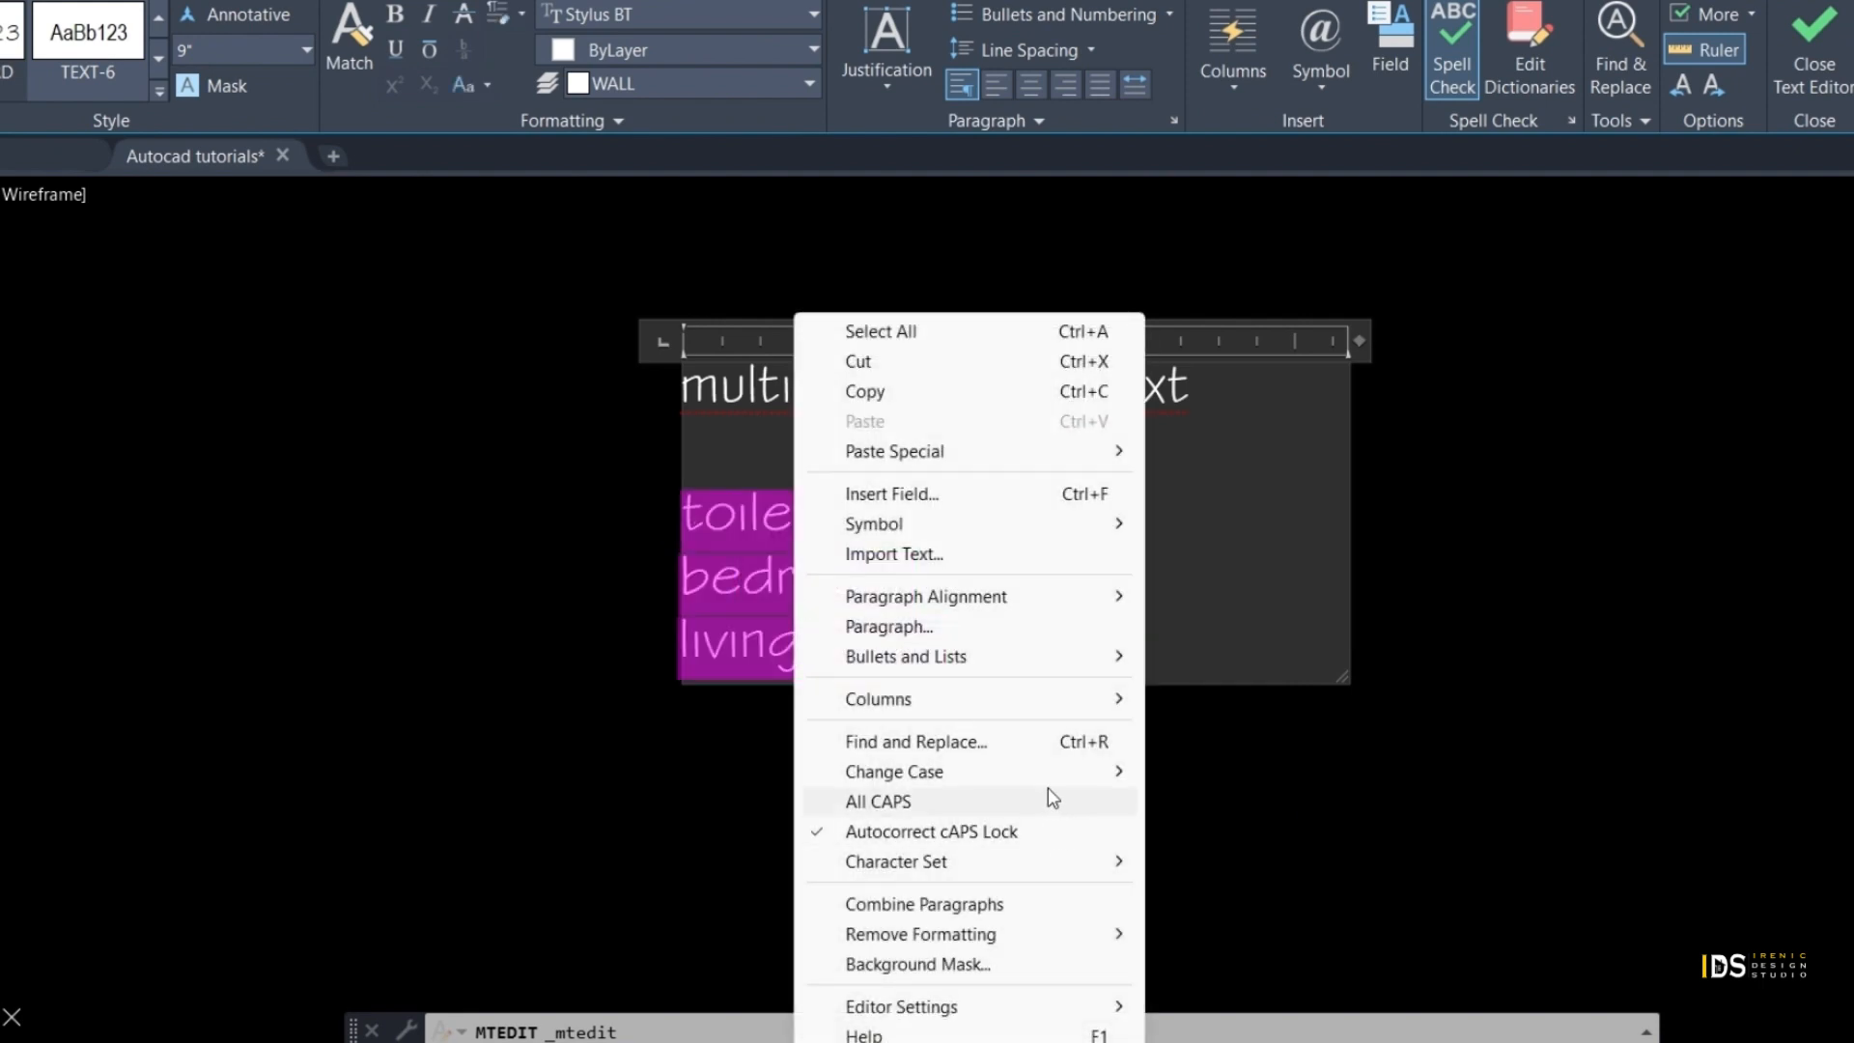
mouse_move(953, 662)
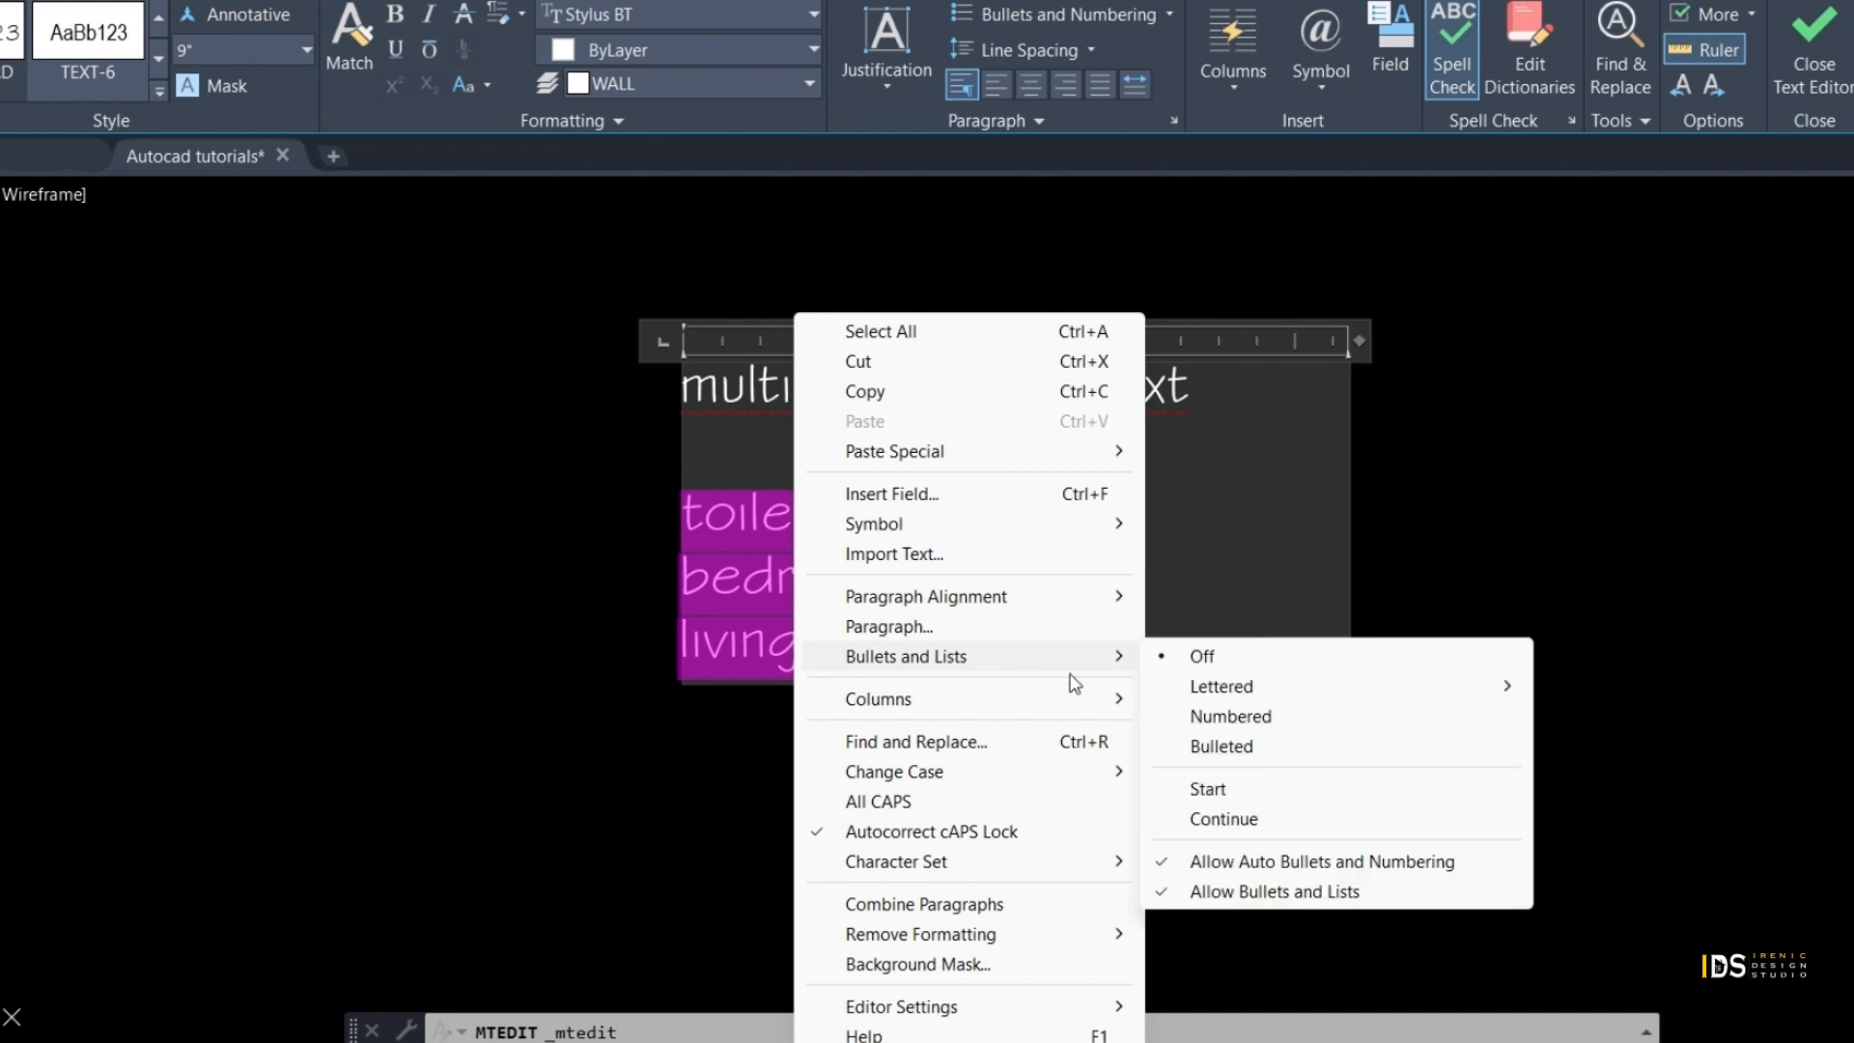
left_click(1240, 717)
left_click(1162, 636)
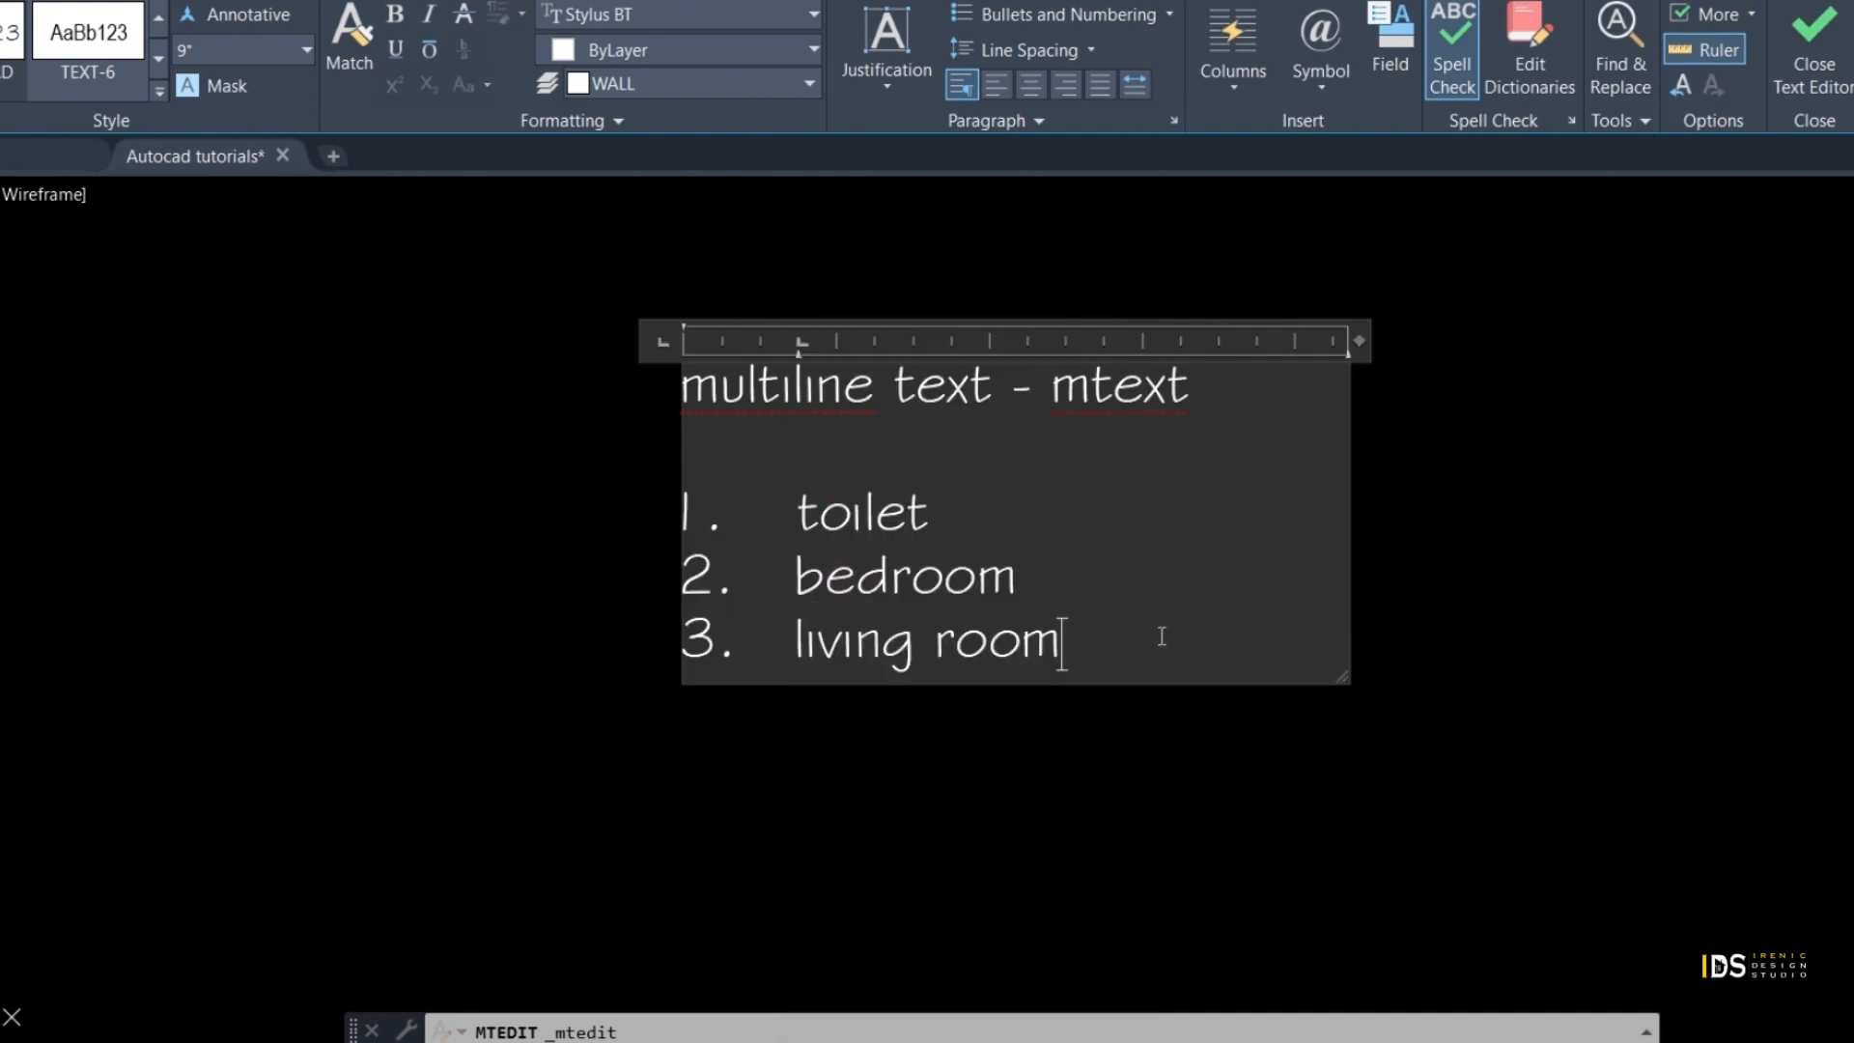
Add "porch" and "guest bedroom" as items 4 and 5 of the numbered list
key("Return")
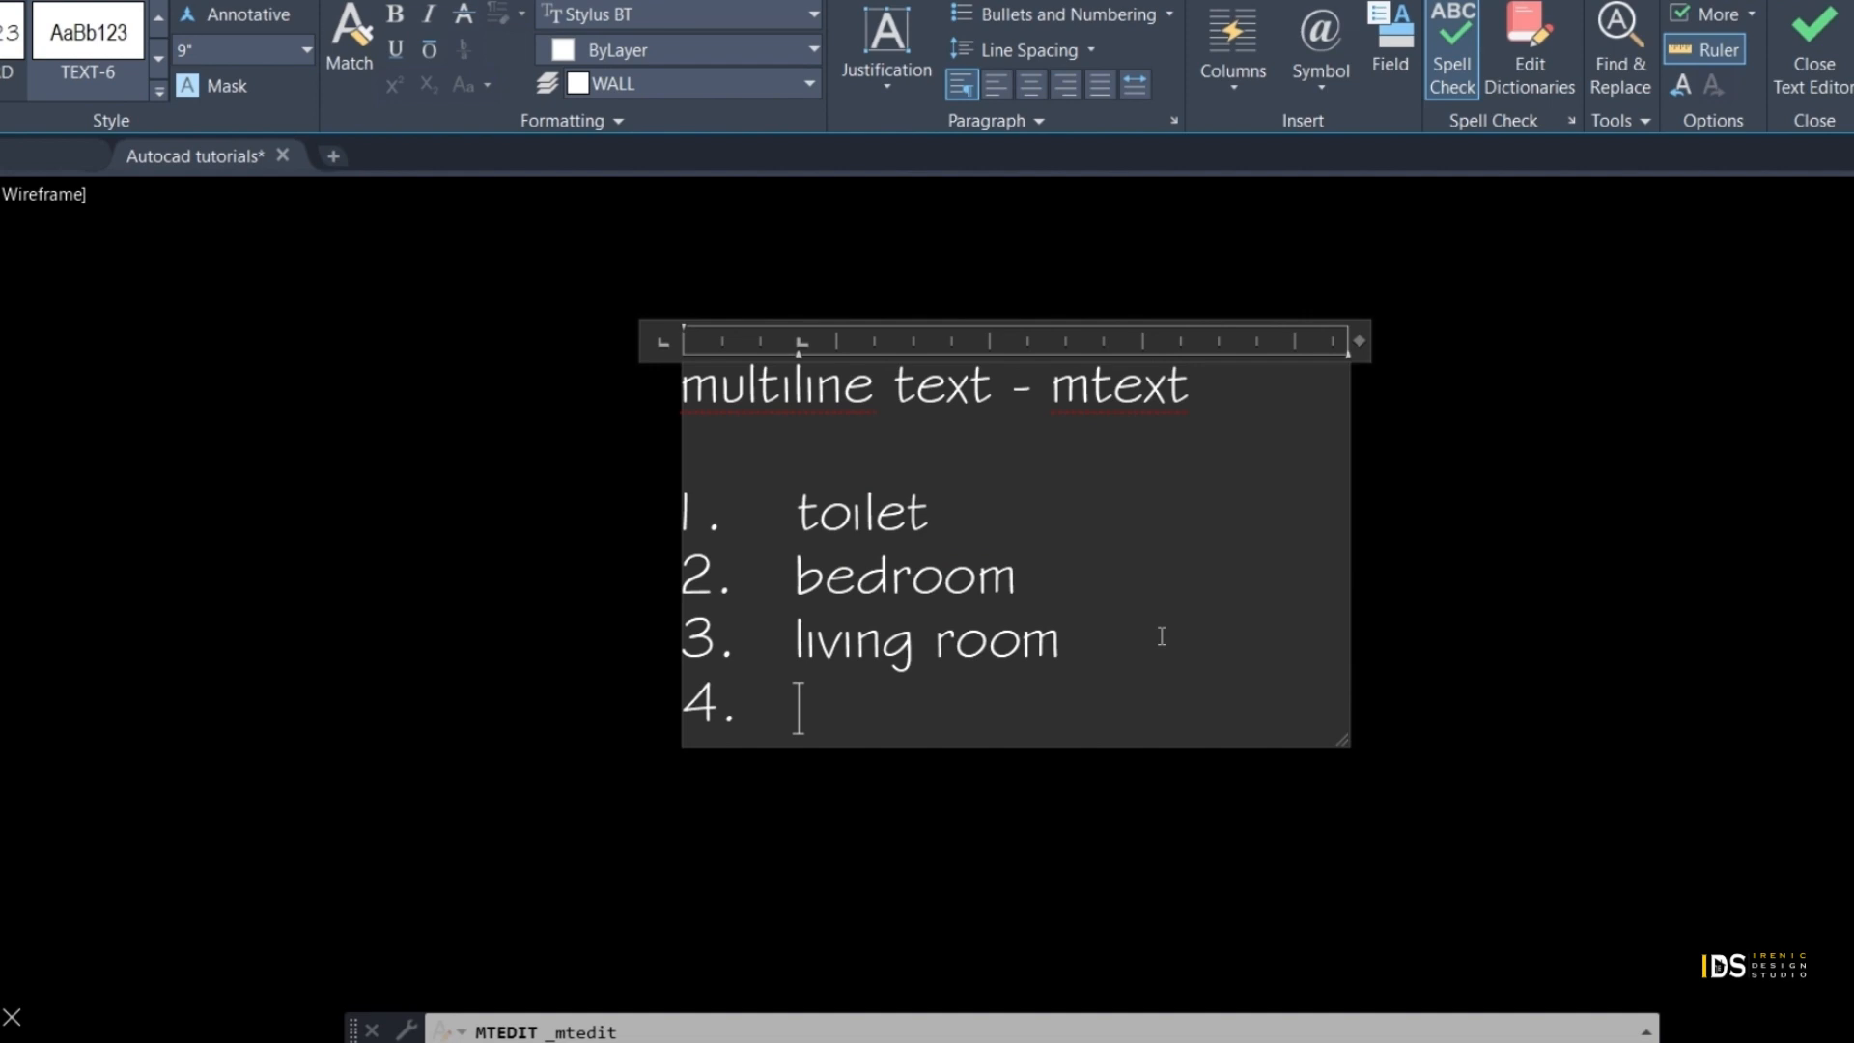
type("porch")
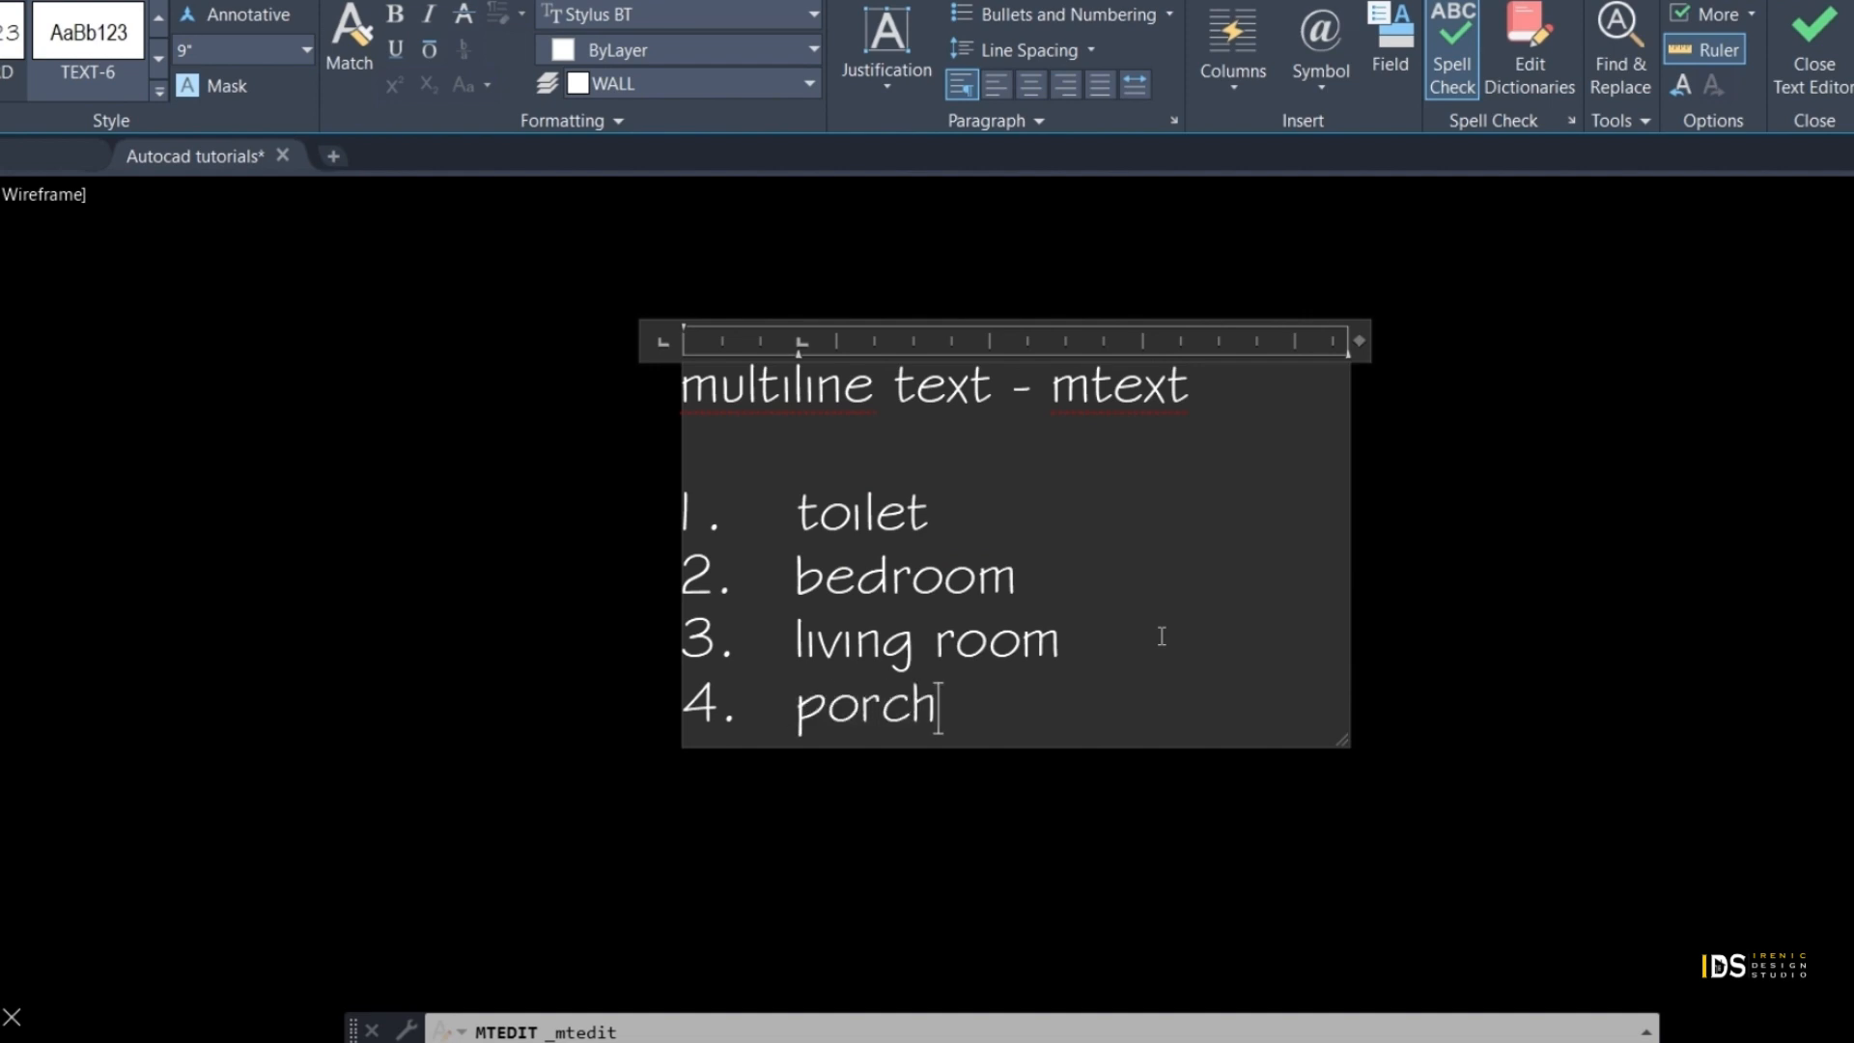
key("Return")
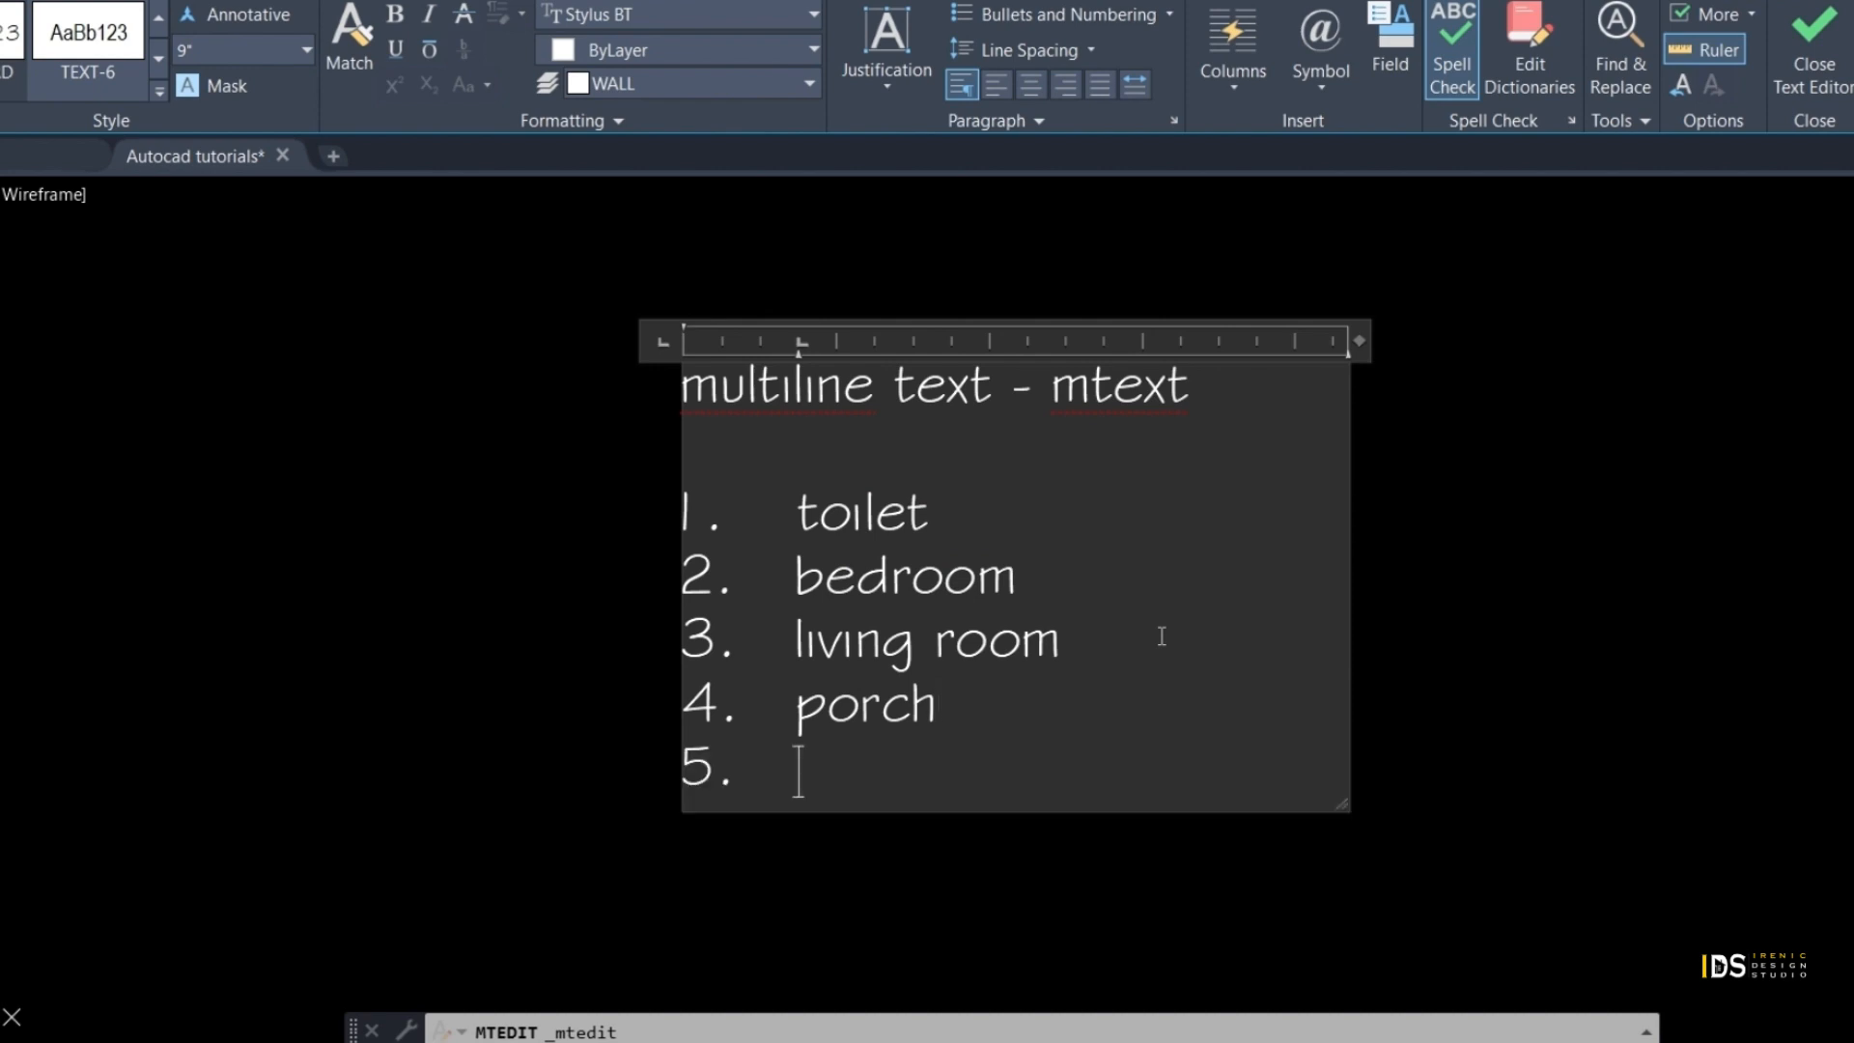
type("guest")
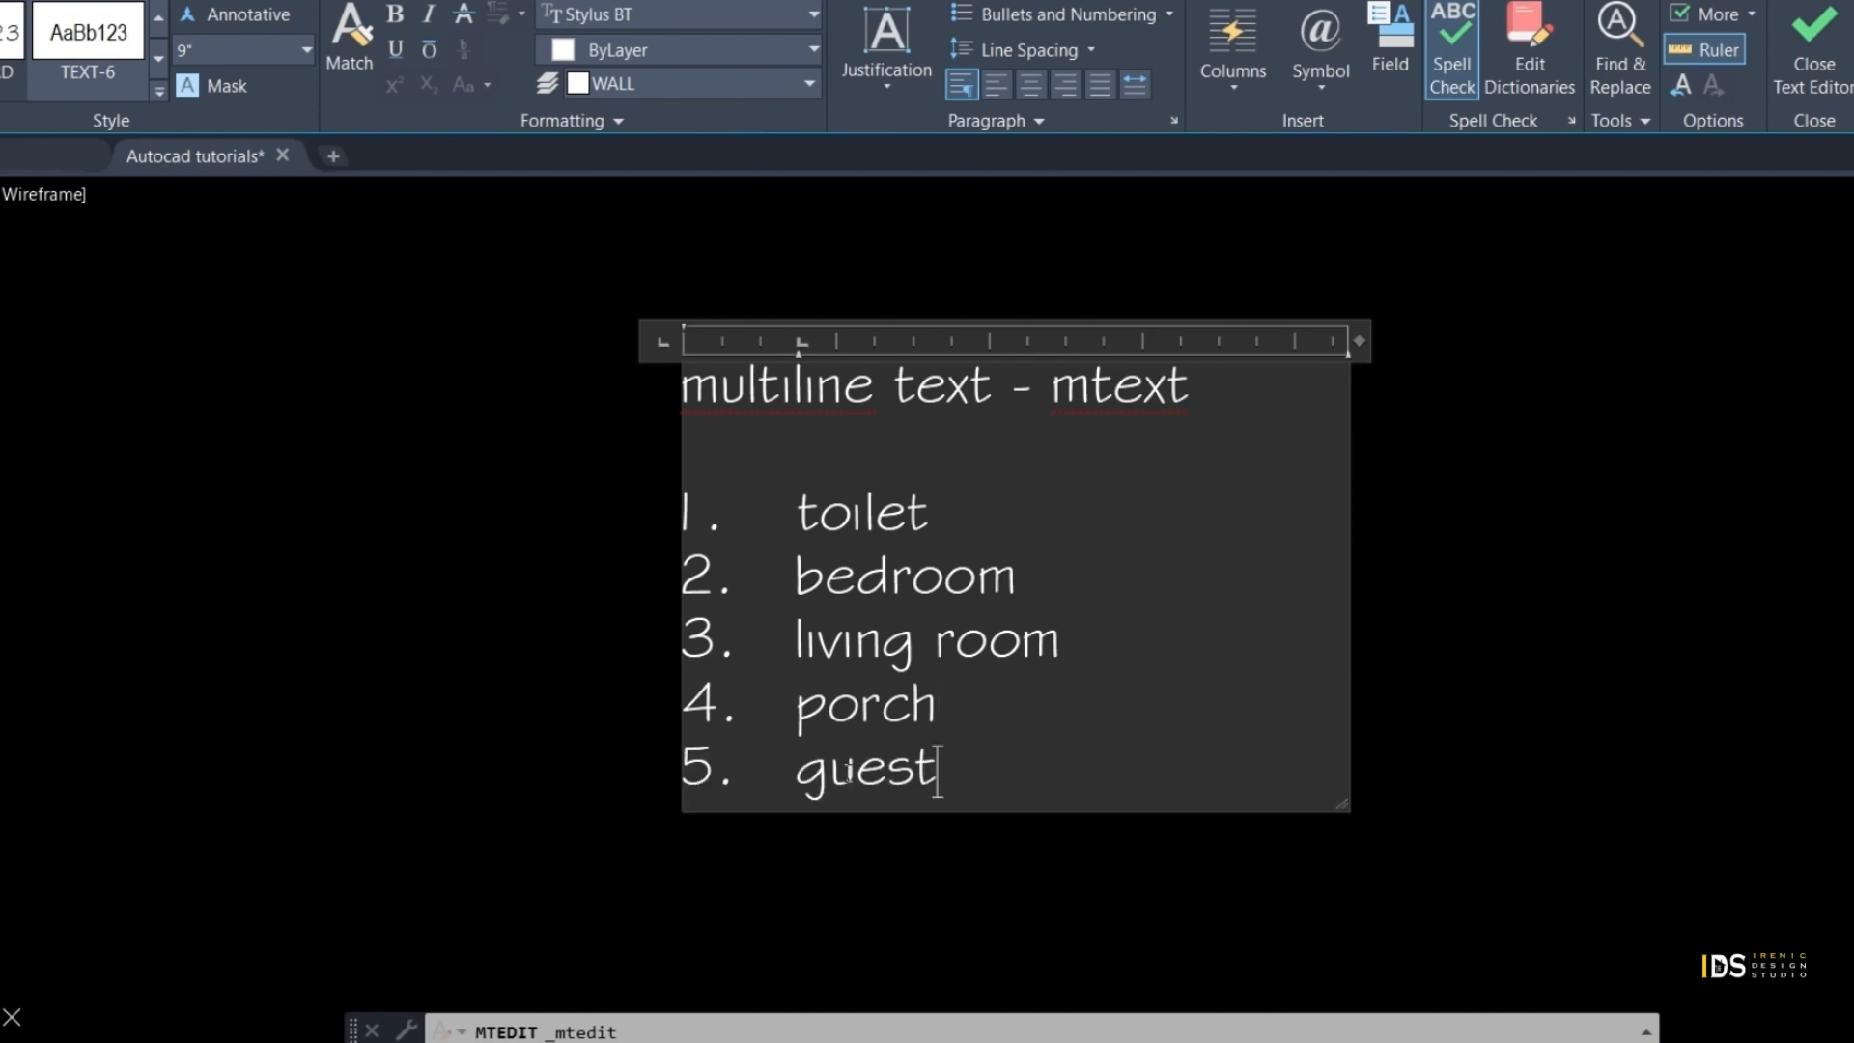
type(" bedroom")
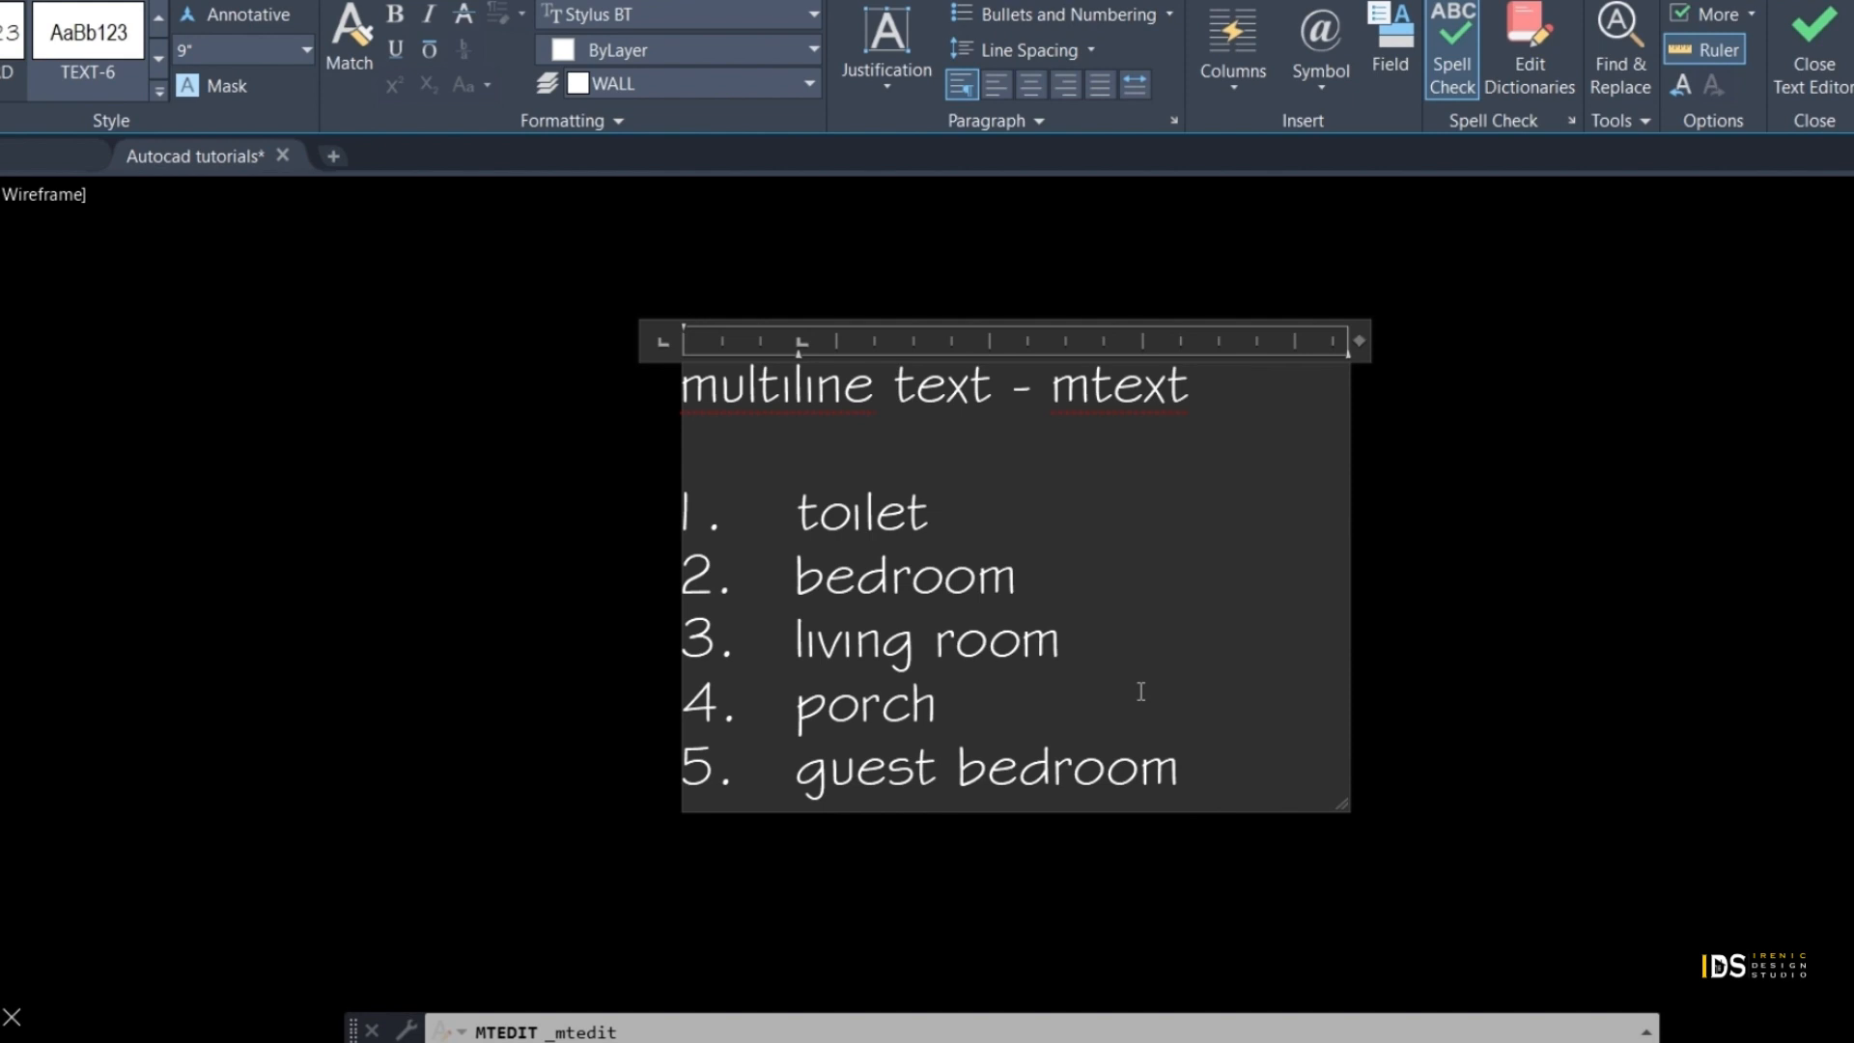
Convert all of the multiline text to uppercase and finish editing it
key("ctrl+a")
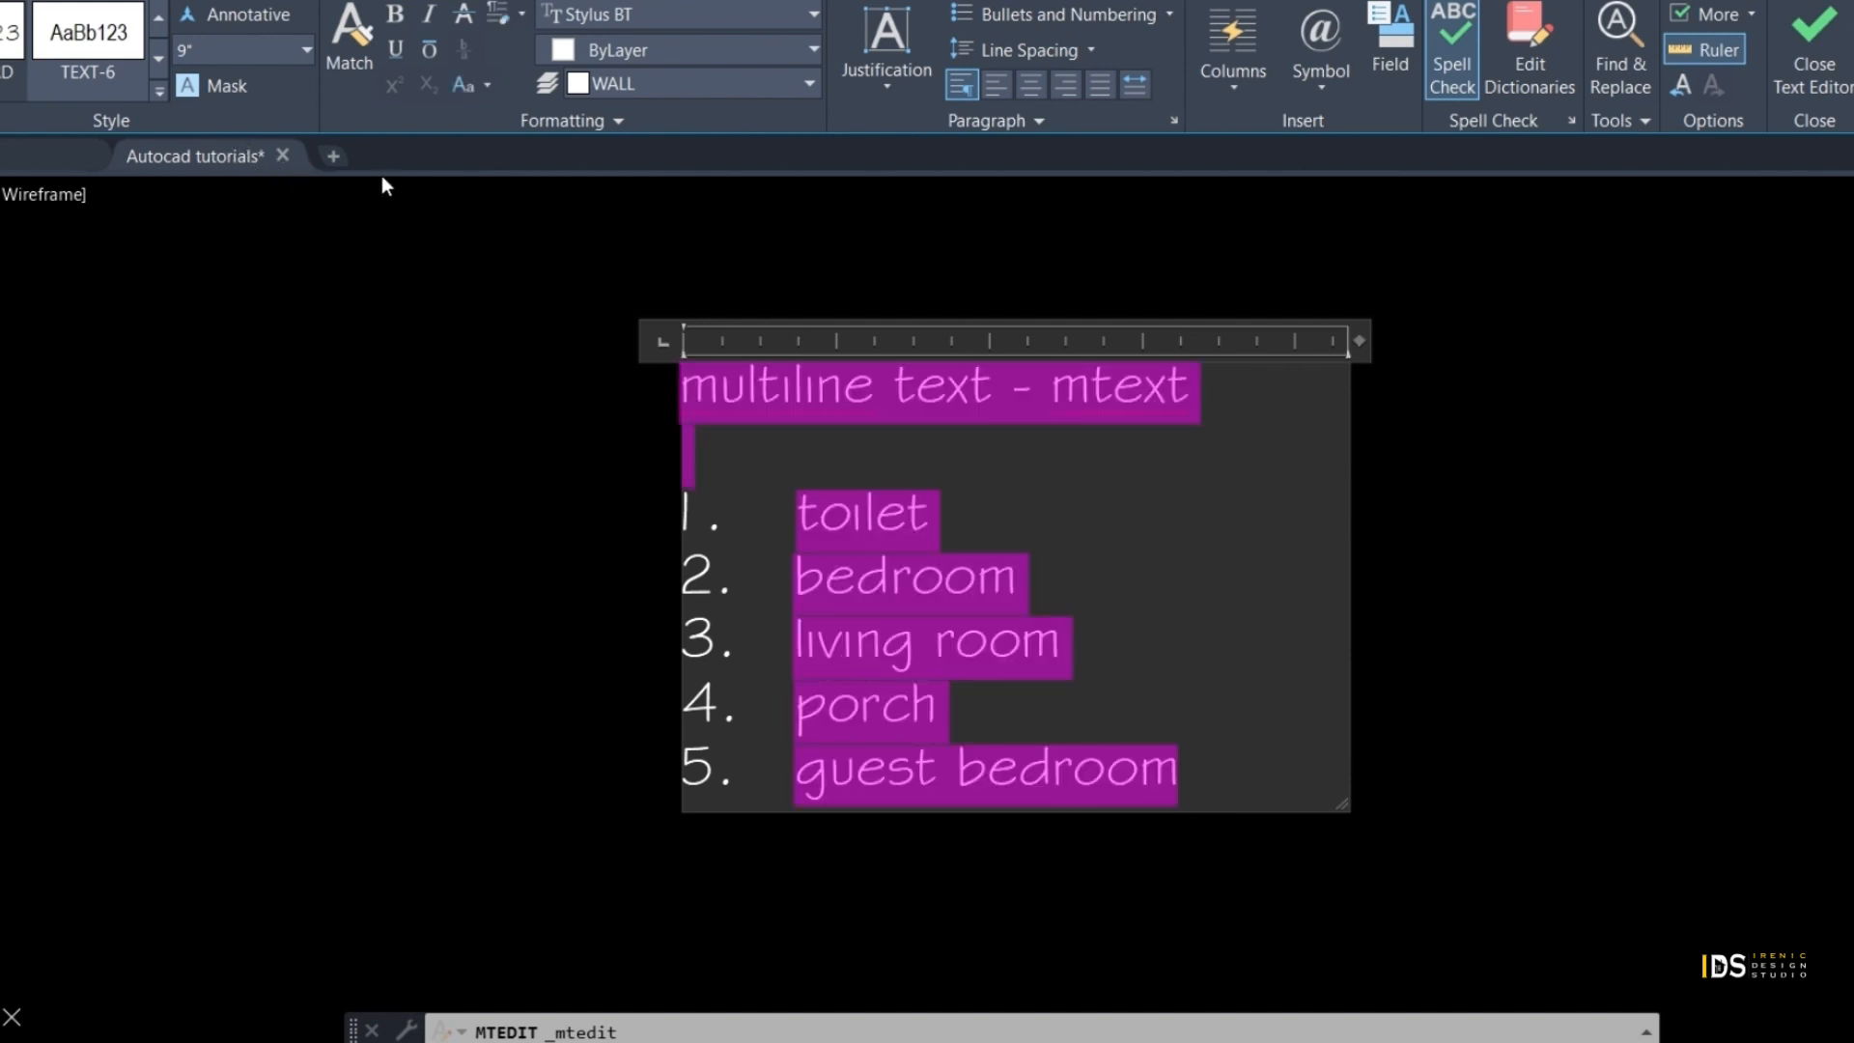
left_click(486, 85)
left_click(518, 132)
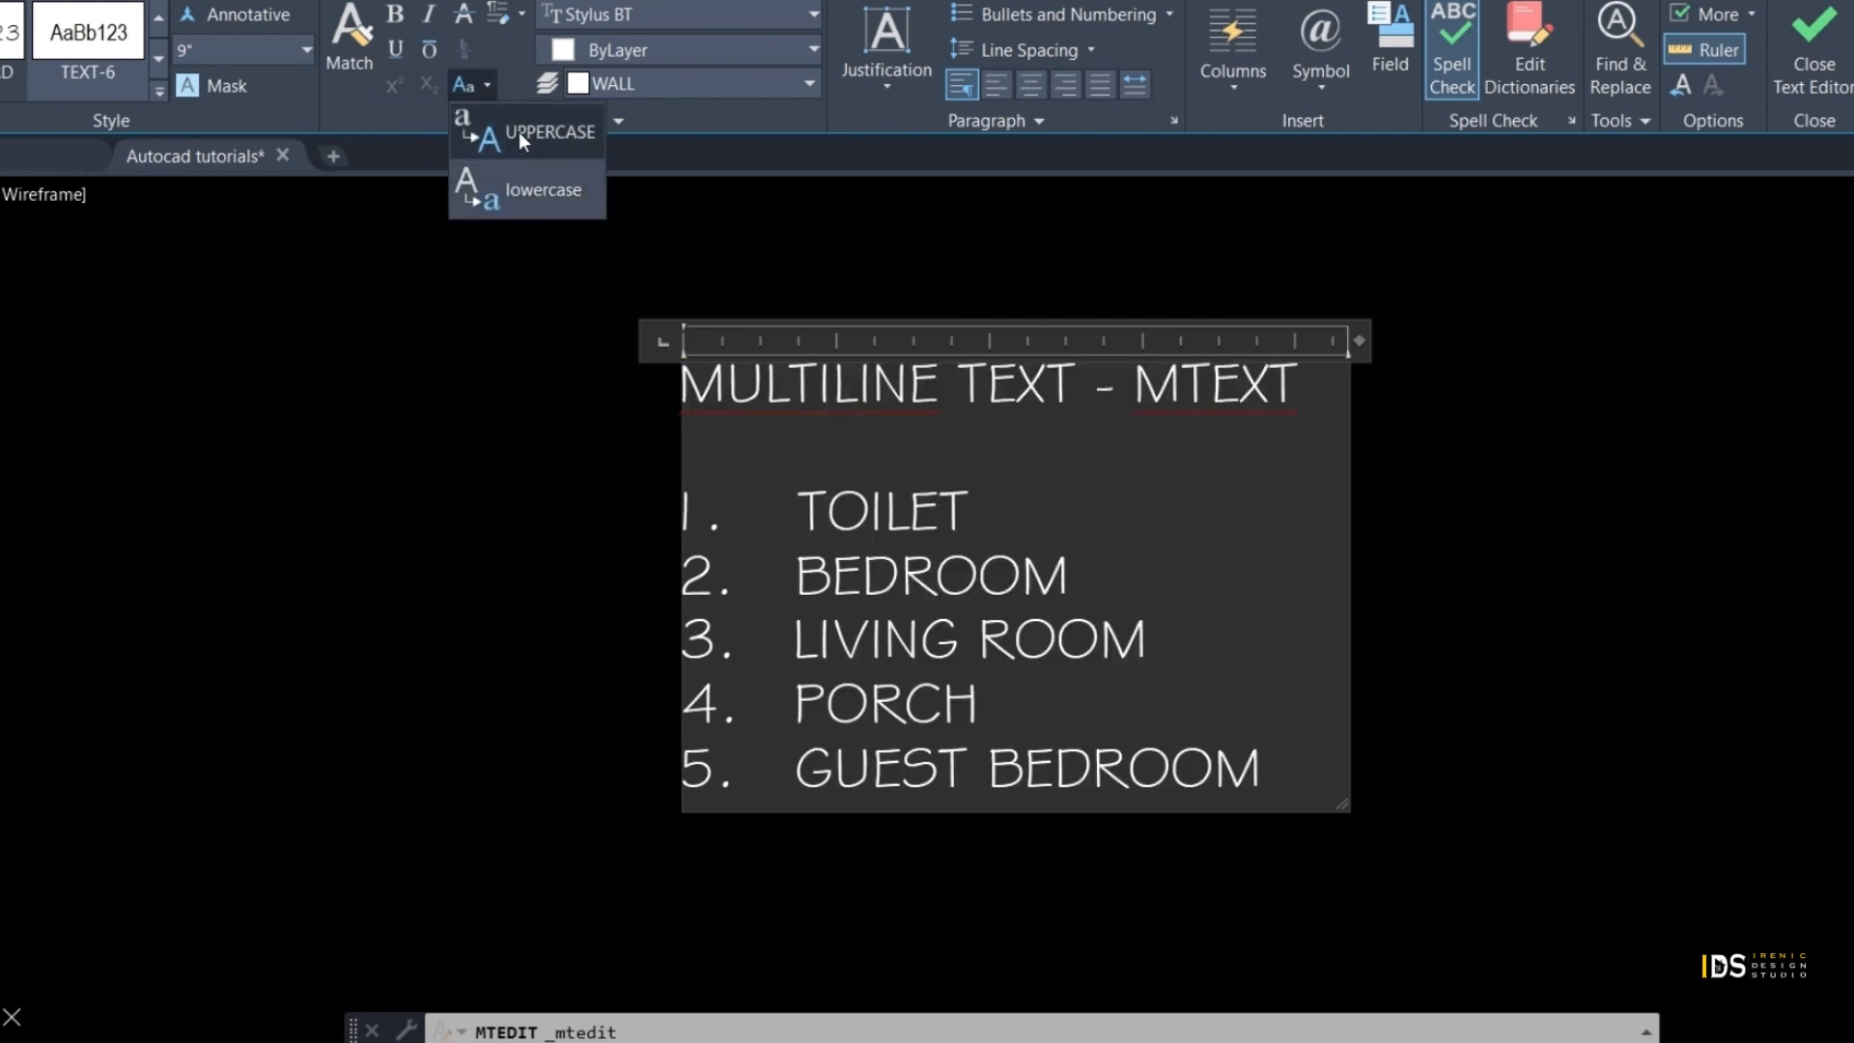
left_click(450, 459)
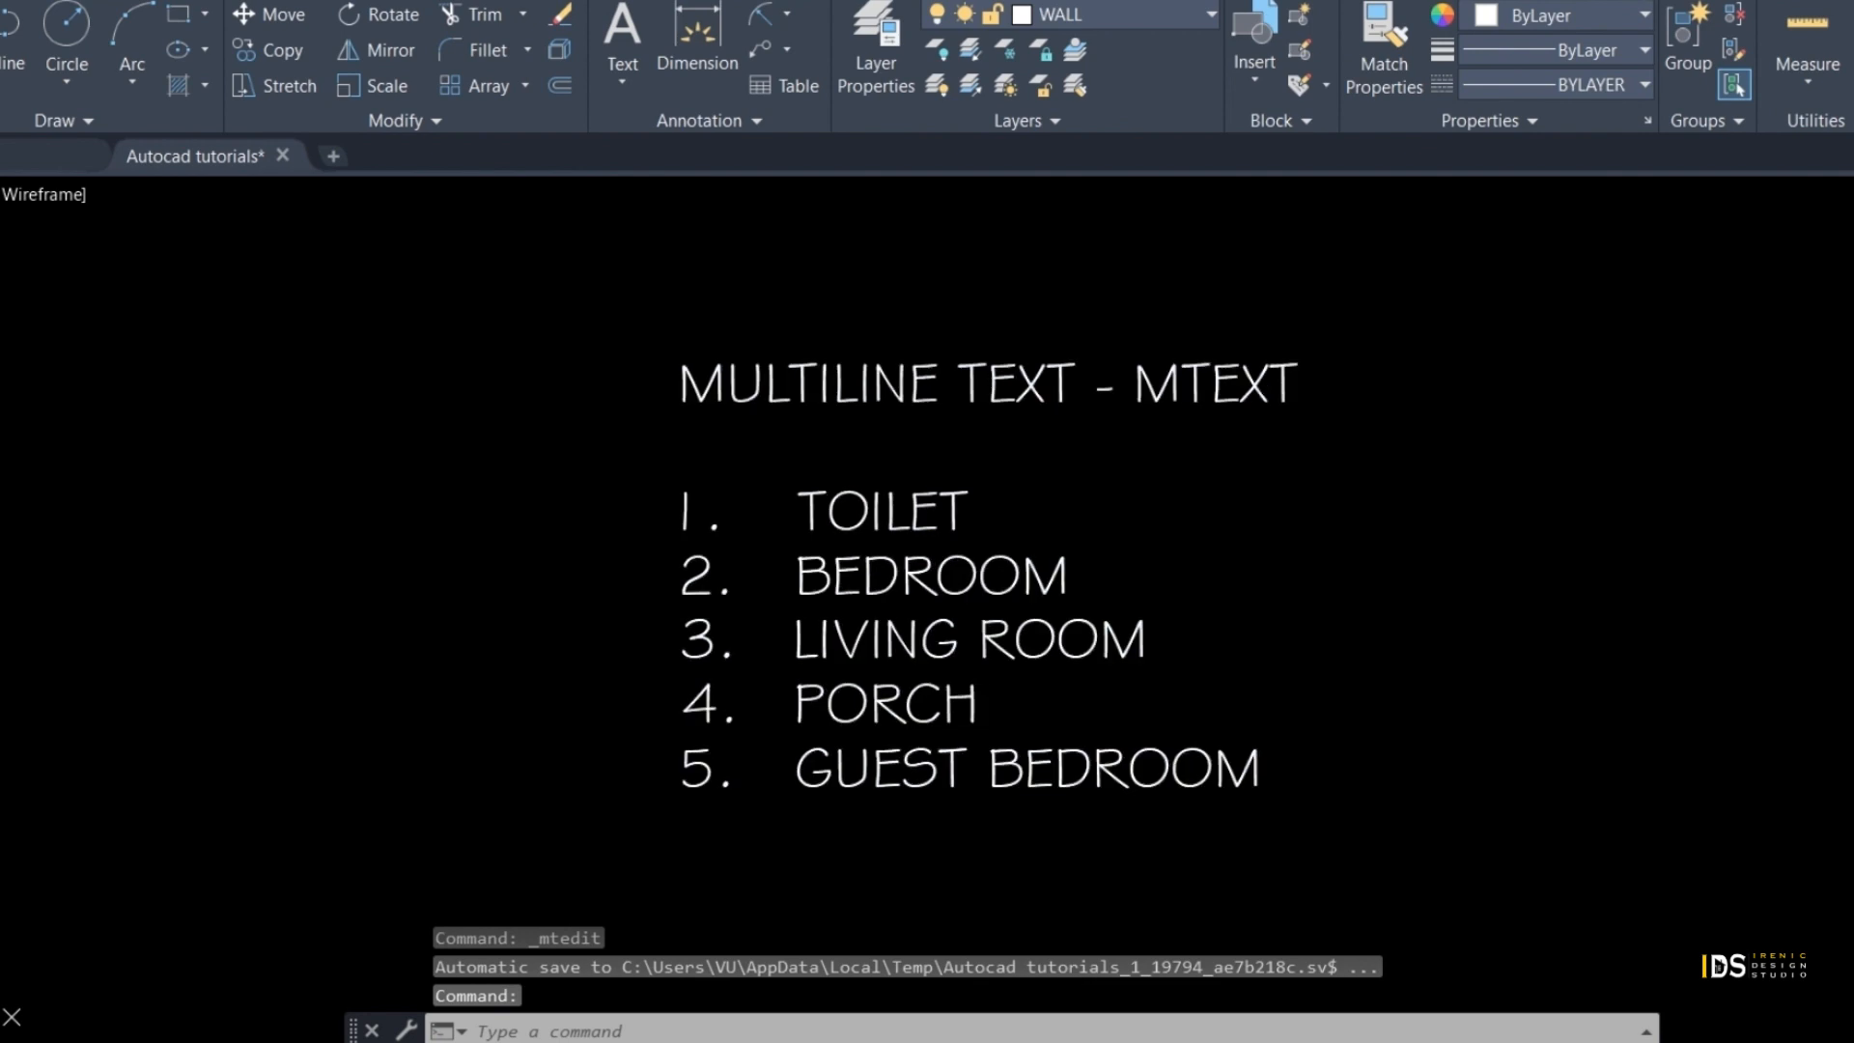
Reopen the multiline text, widen its box slightly, set the height of all the text to 6", and close the editor
left_click(985, 583)
double_click(985, 579)
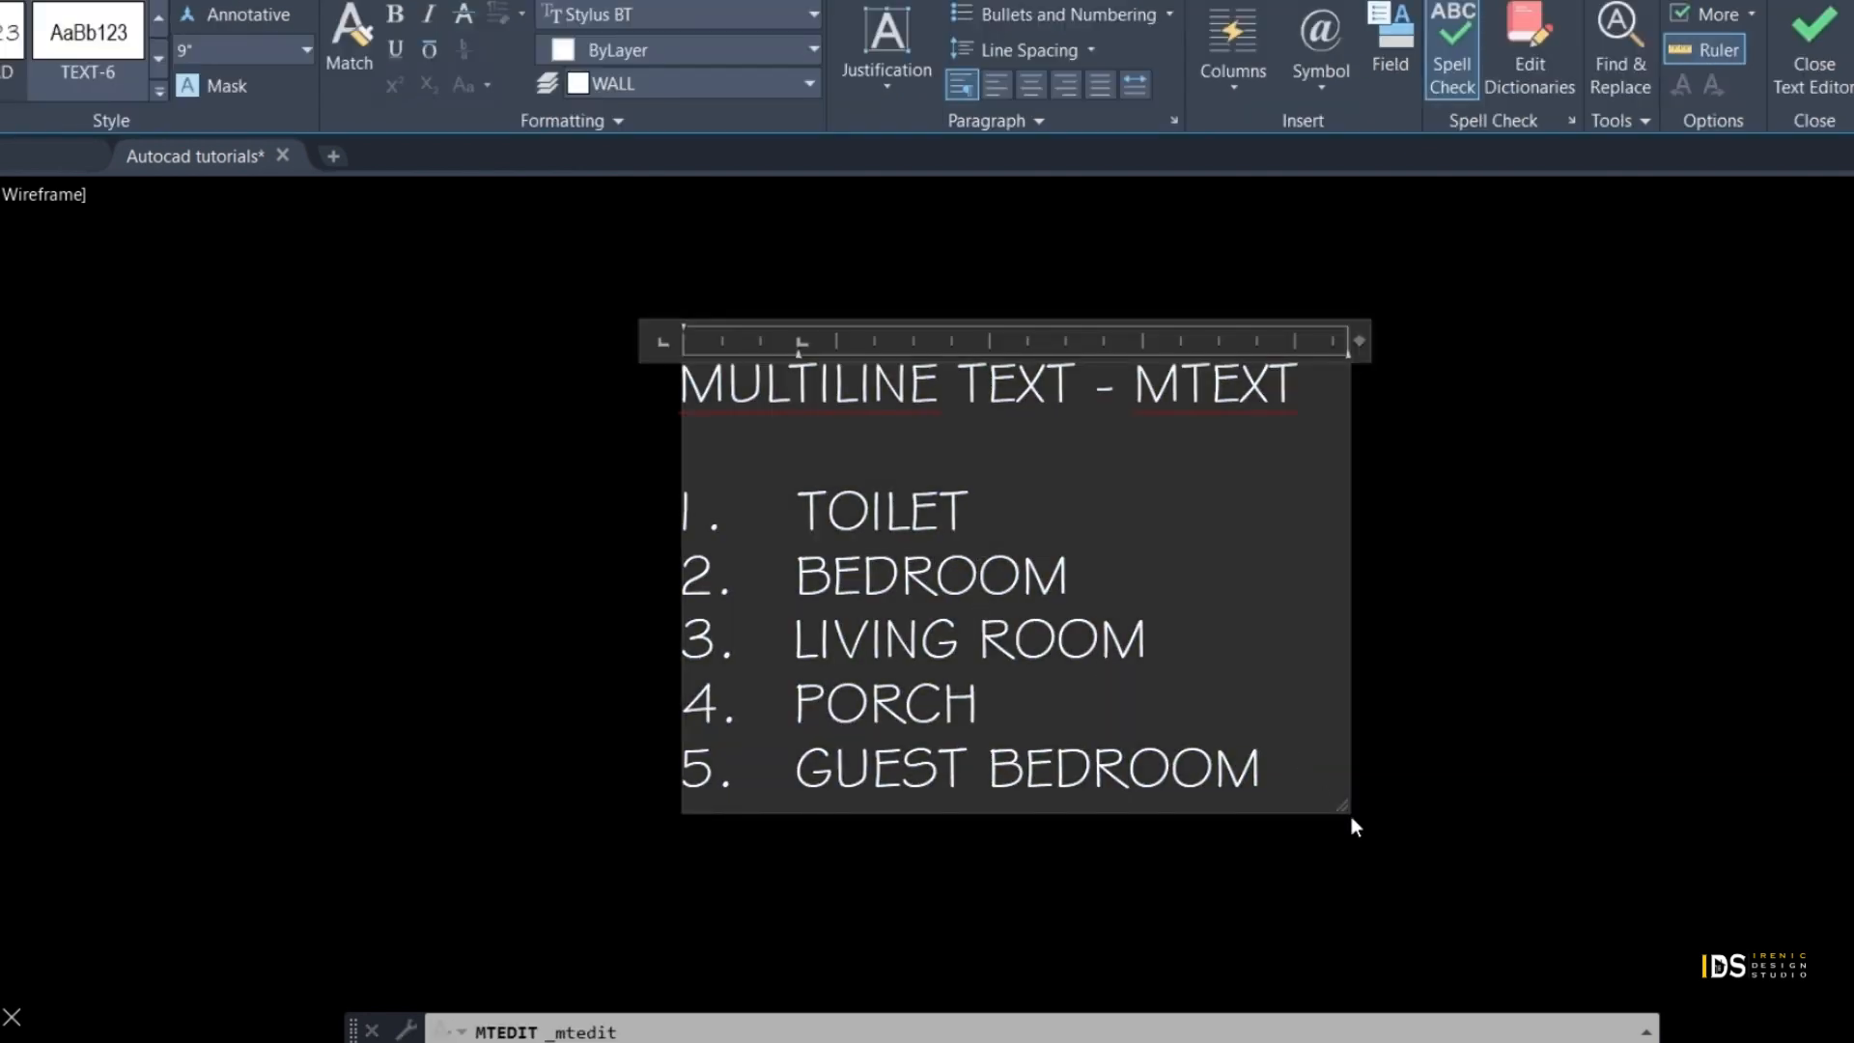
mouse_move(1345, 806)
left_mouse_down()
mouse_move(1481, 869)
mouse_move(1548, 874)
mouse_move(1323, 806)
mouse_move(1350, 816)
left_mouse_up()
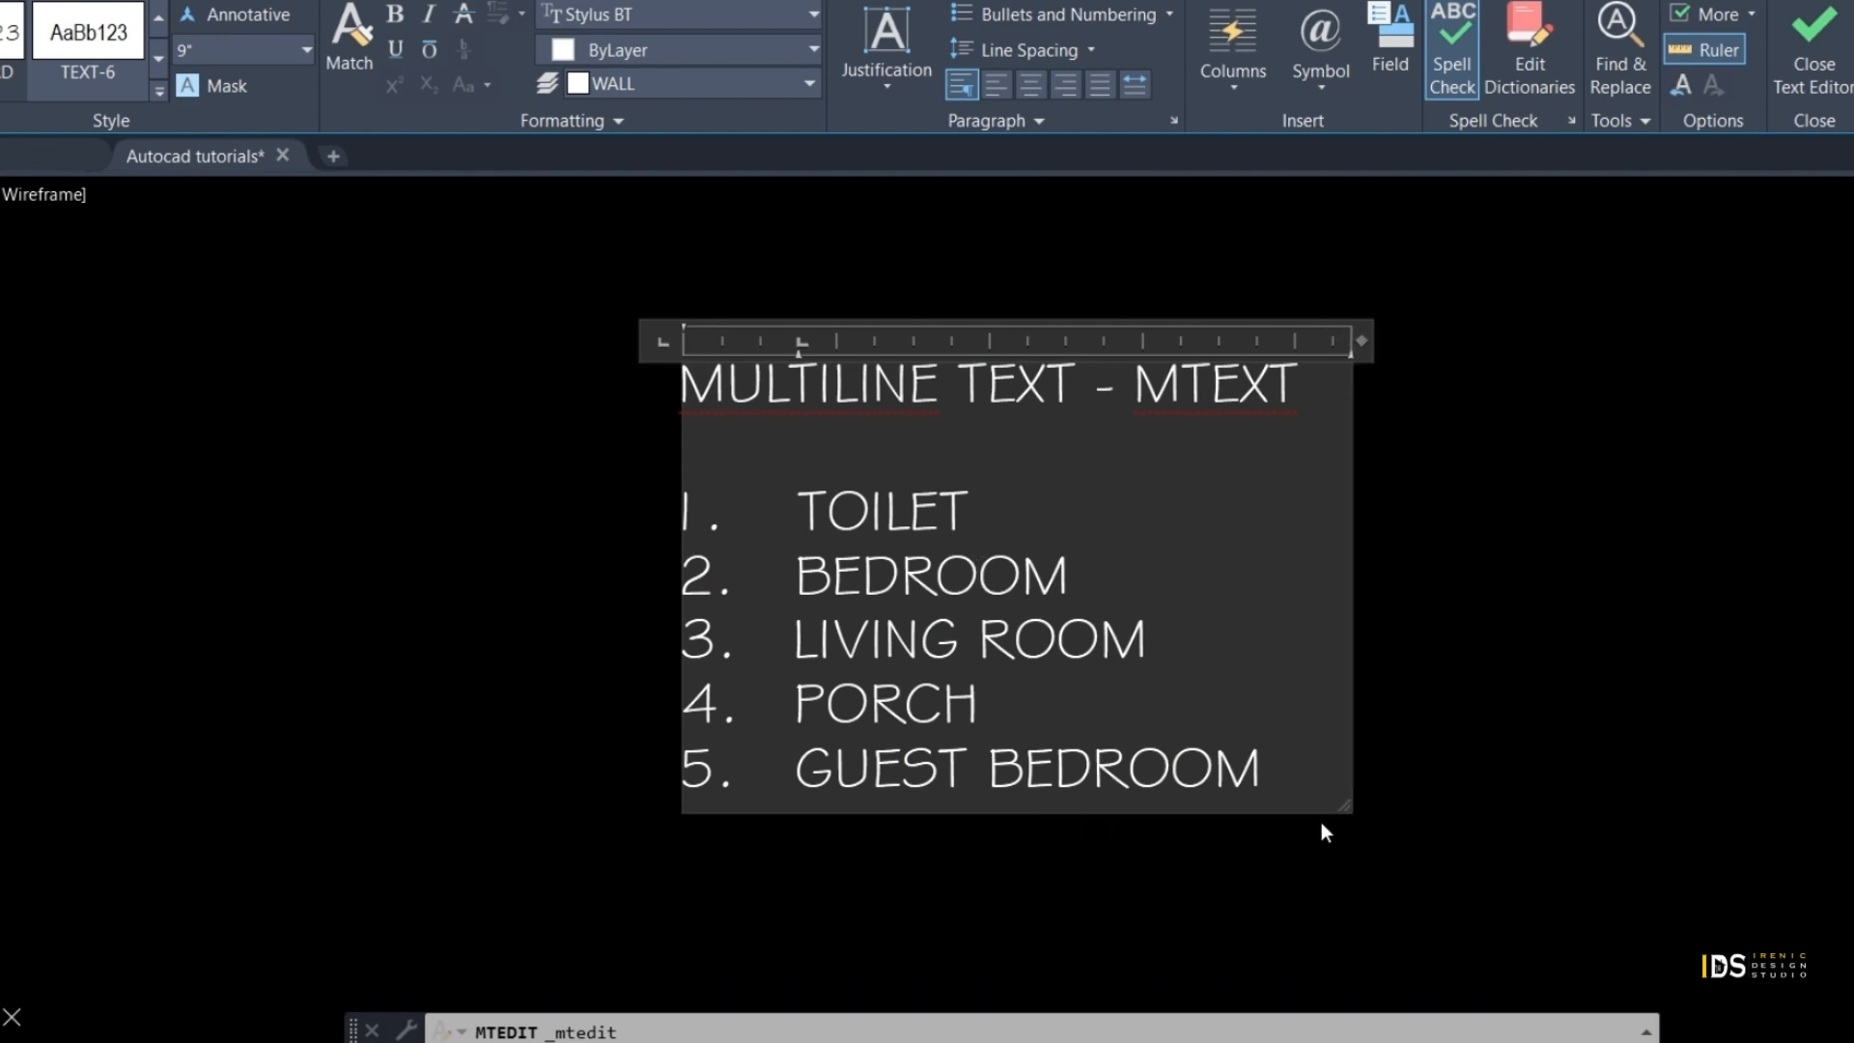
key("ctrl+a")
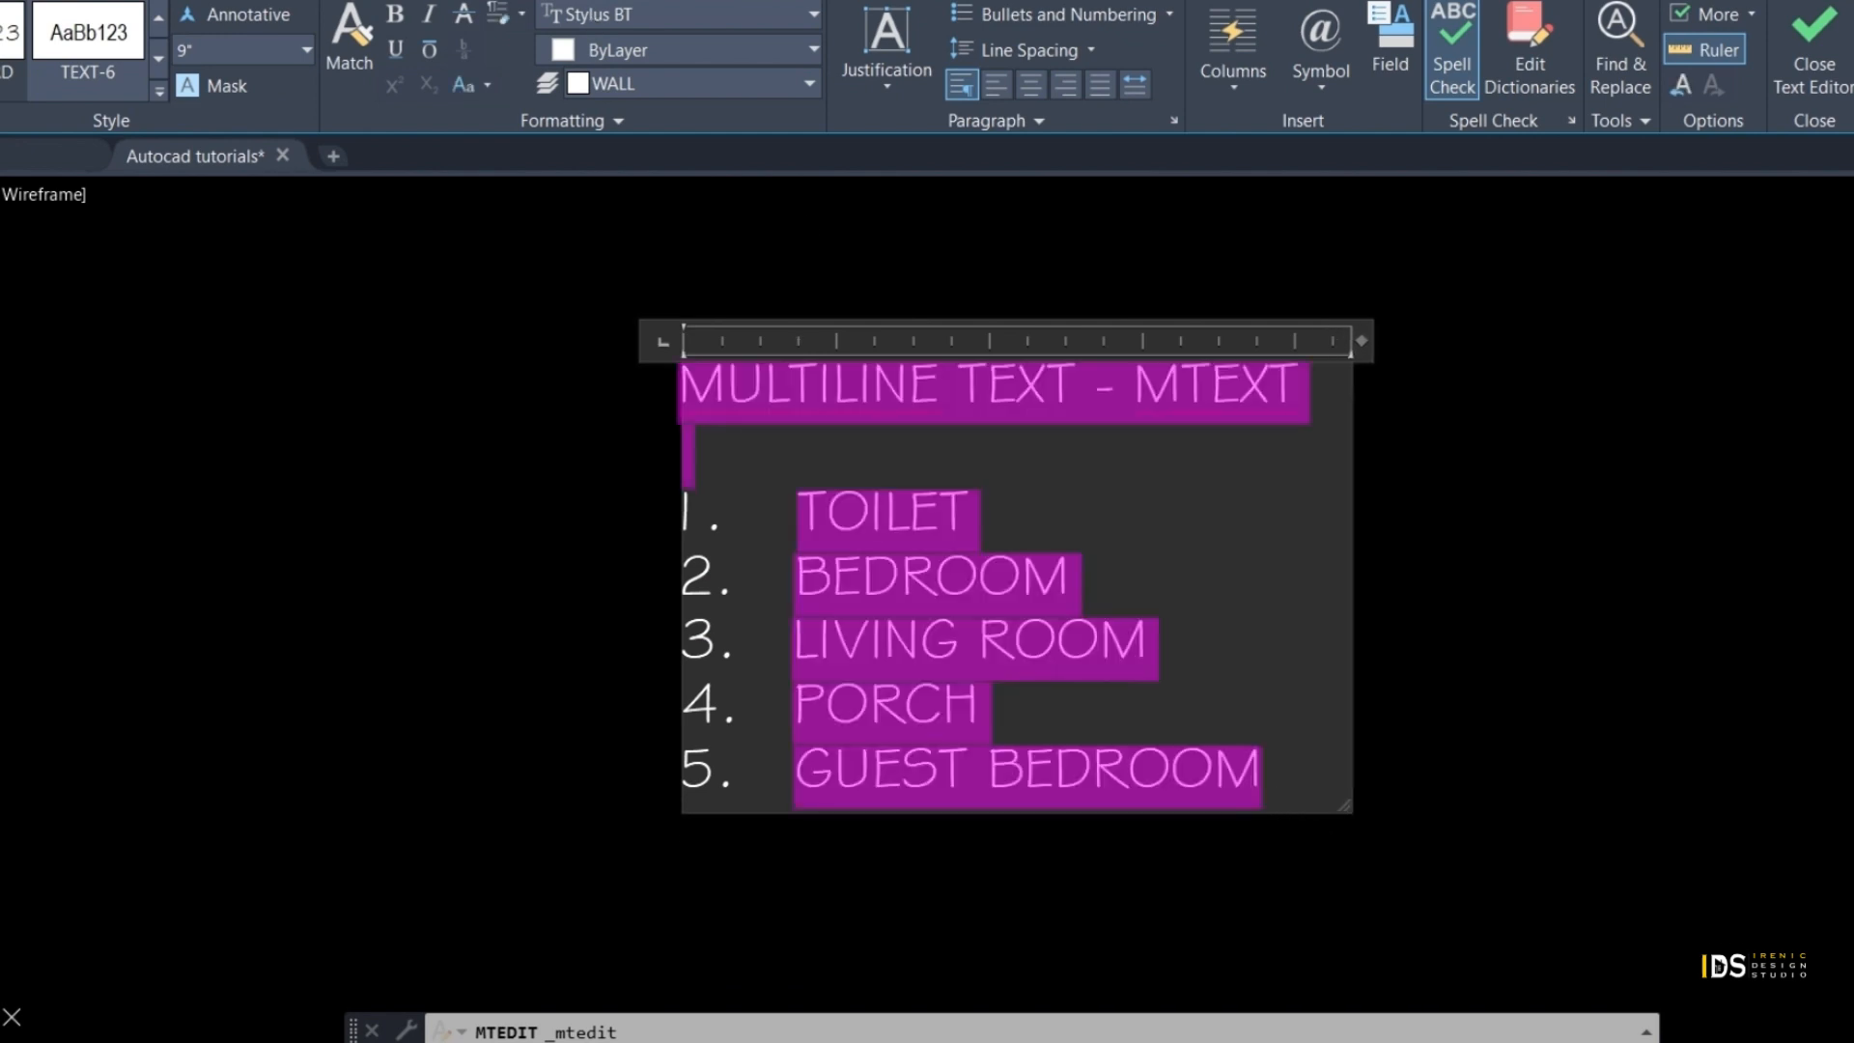
left_click(307, 51)
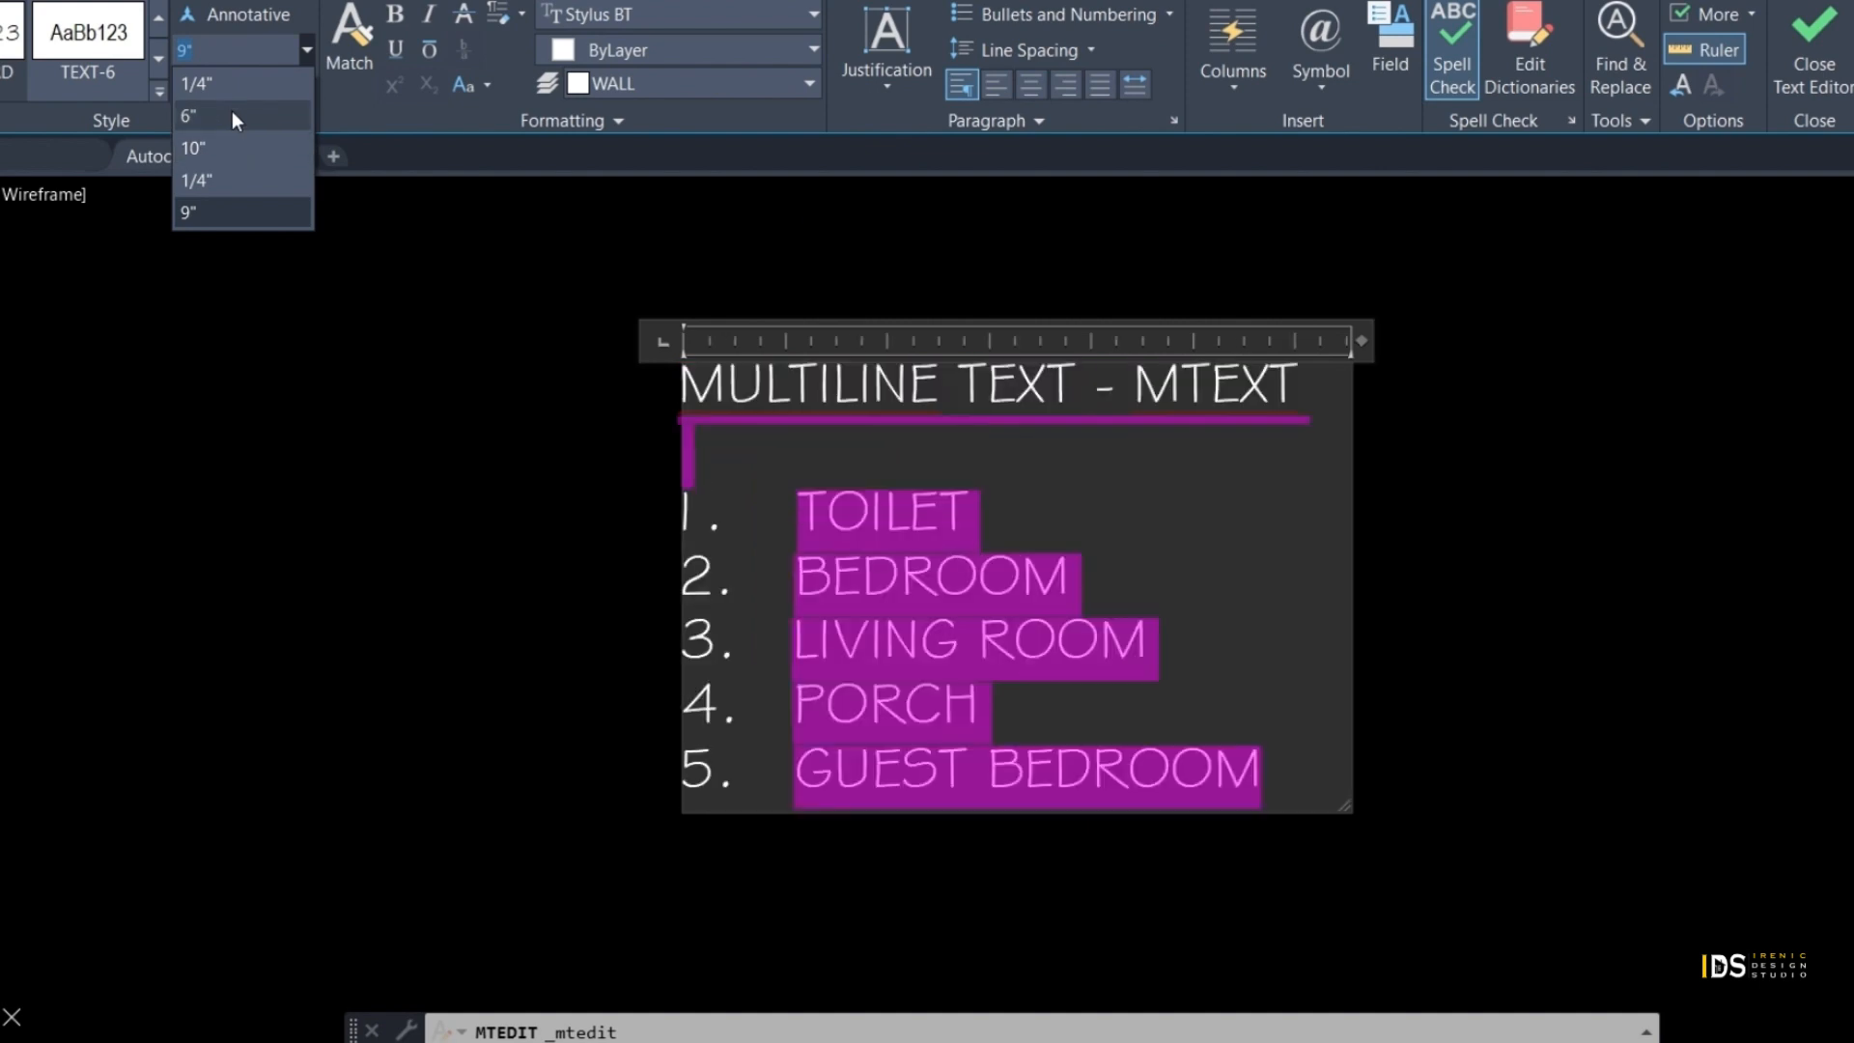
left_click(232, 116)
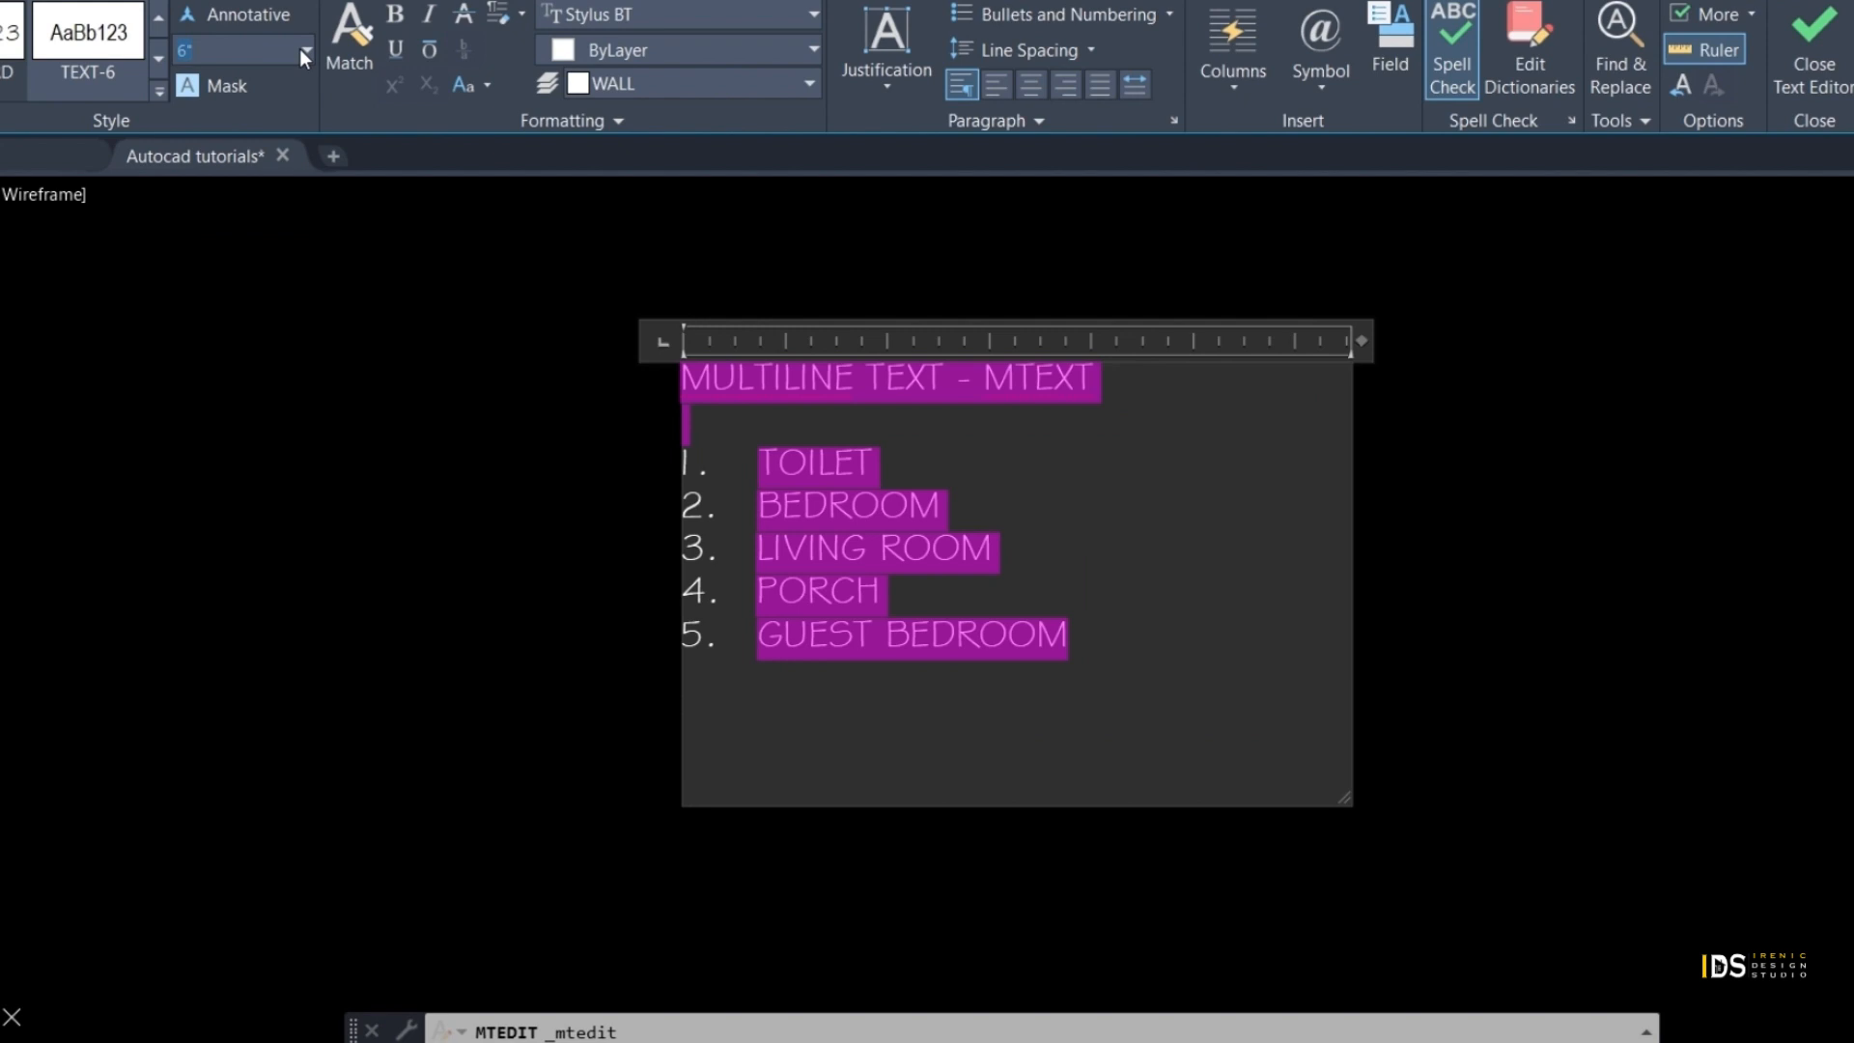
left_click(326, 579)
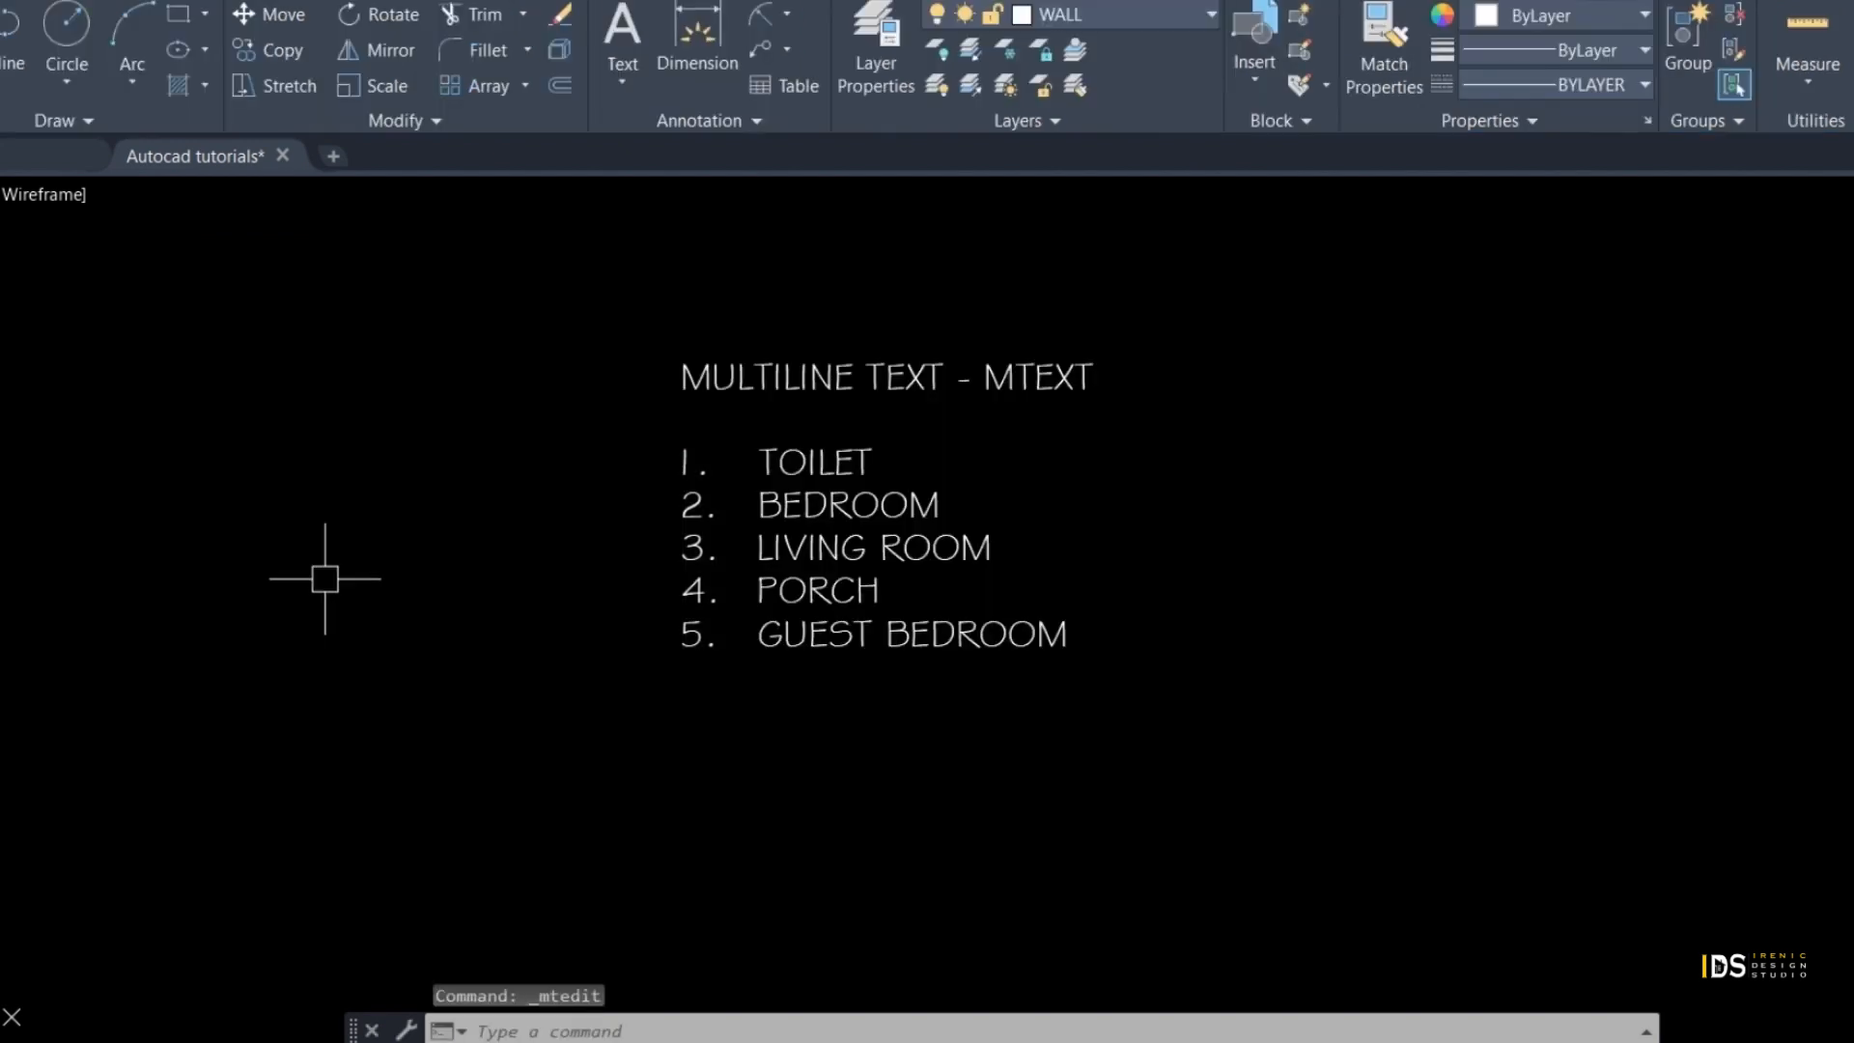